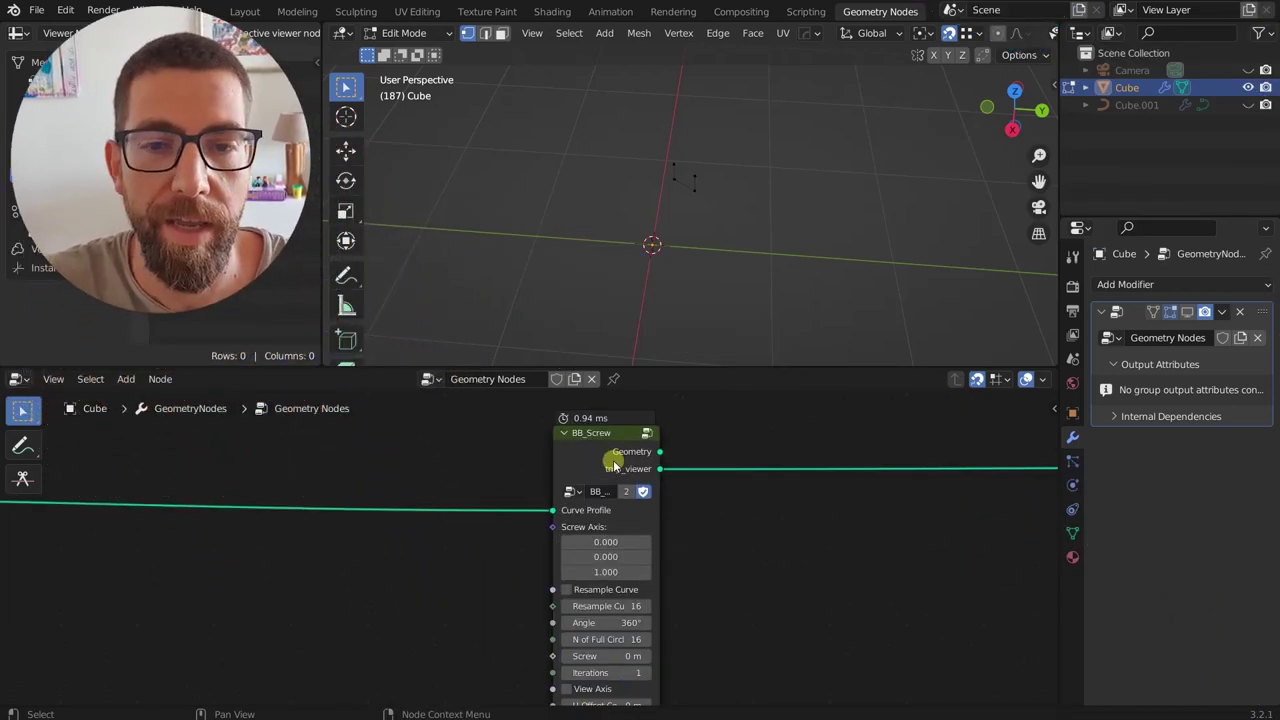
- Open the BB_Screw node group, examine its internal node network, and return to the parent node tree
scroll(609, 457, down, 2)
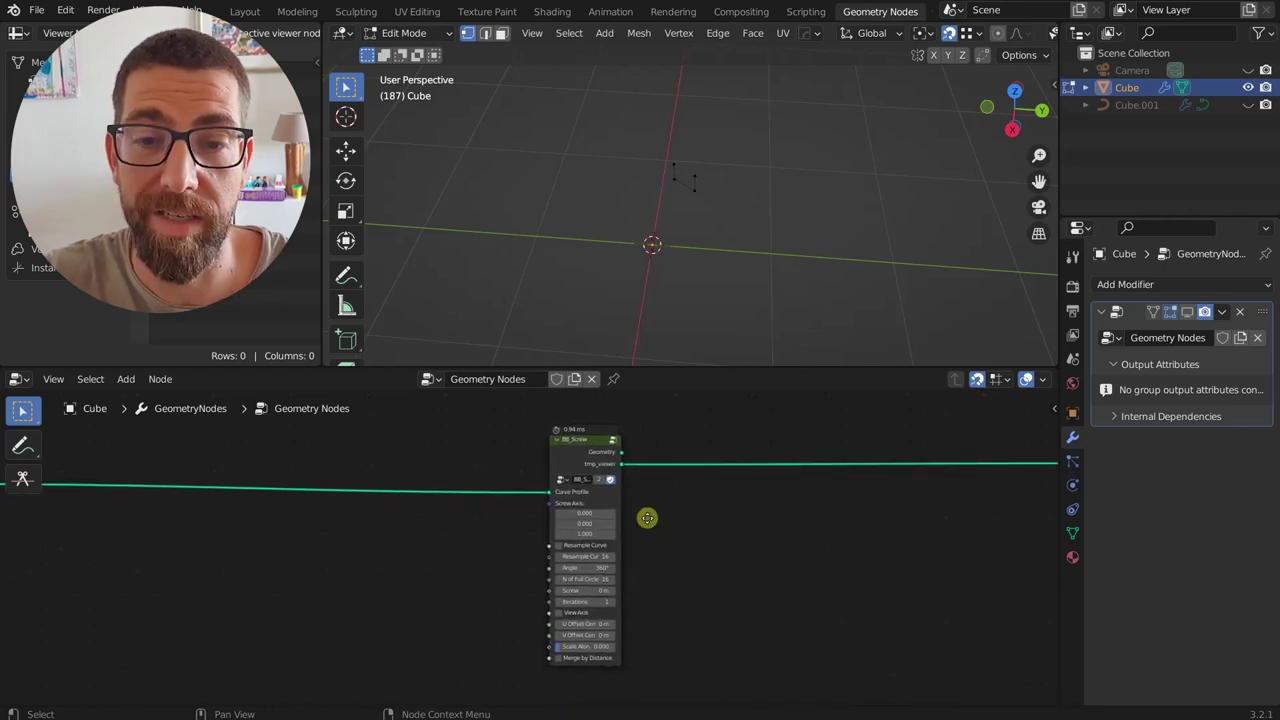
click(1140, 287)
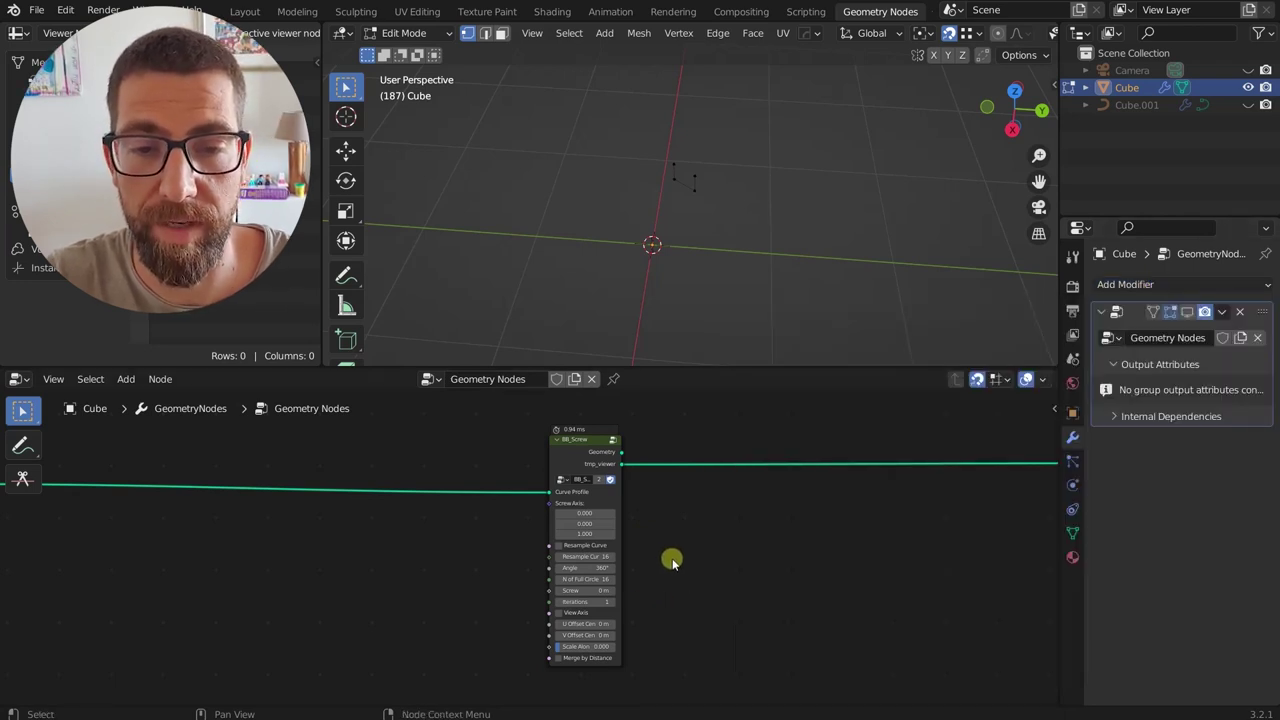
key(Home)
click(613, 480)
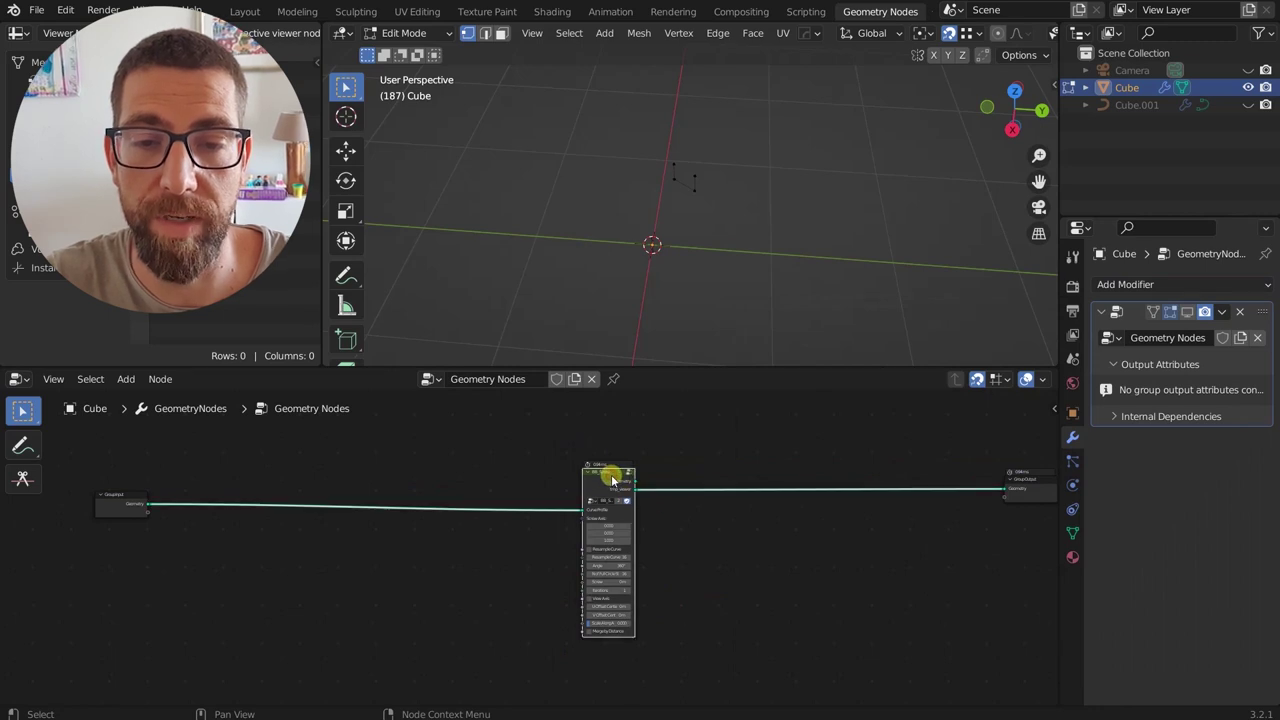
scroll(729, 480, up, 2)
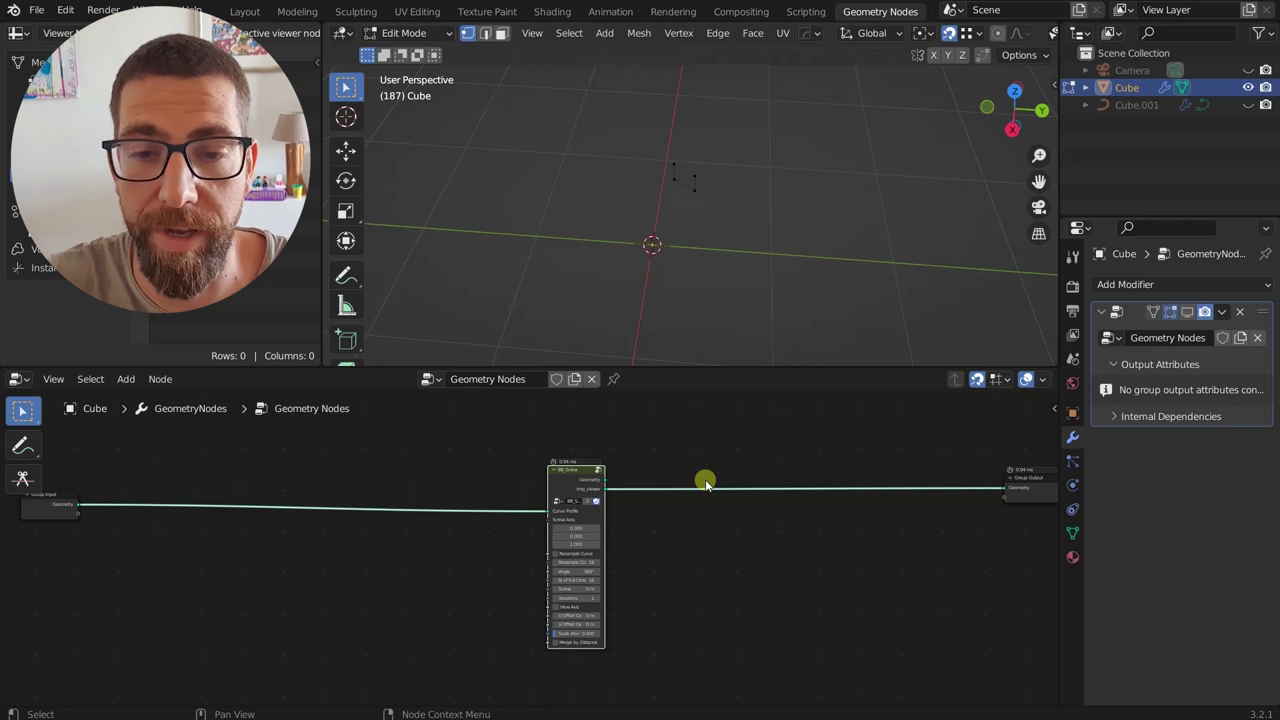
scroll(583, 482, down, 1)
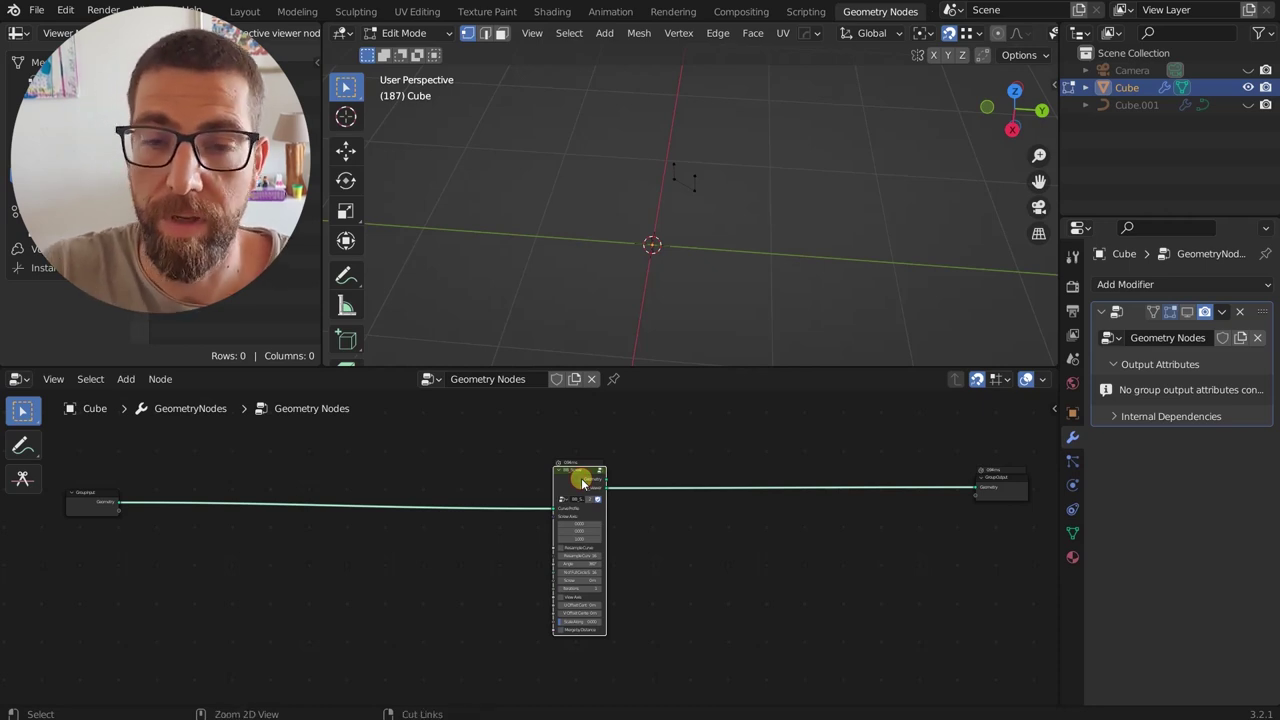
key(Tab)
scroll(748, 510, down, 8)
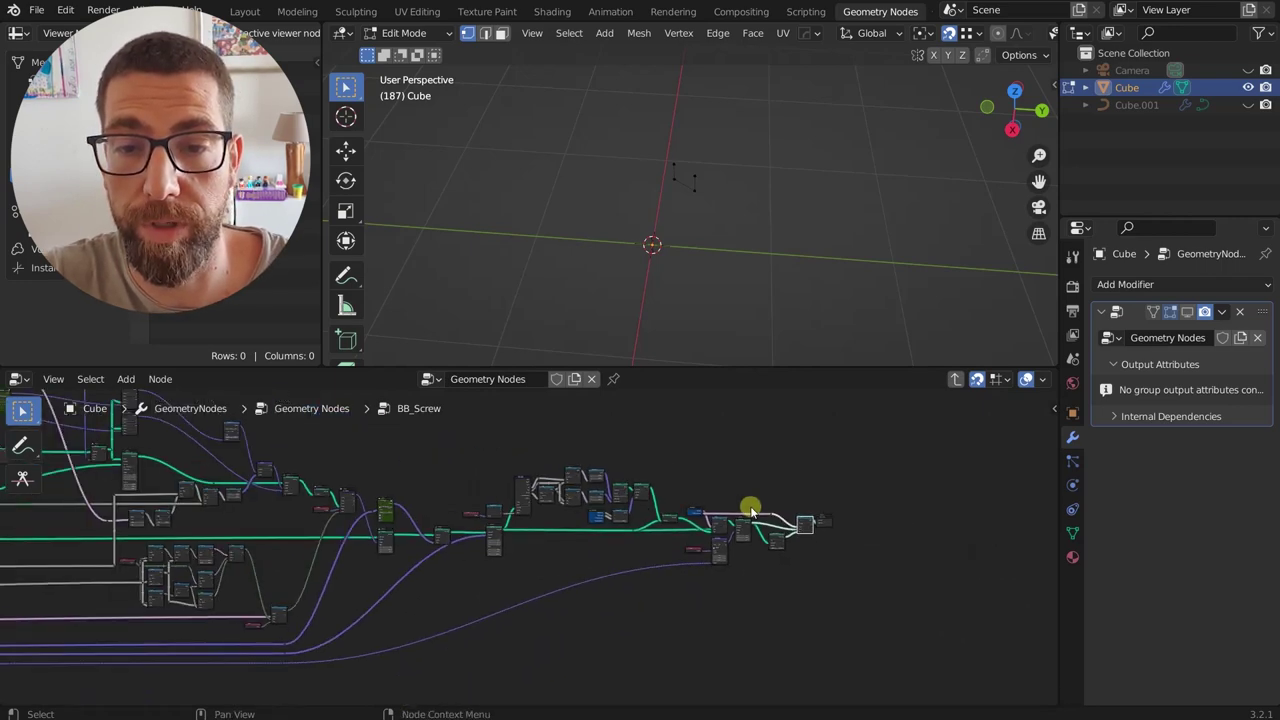
scroll(768, 513, down, 3)
middle_drag(768, 513, 716, 545)
scroll(763, 551, up, 2)
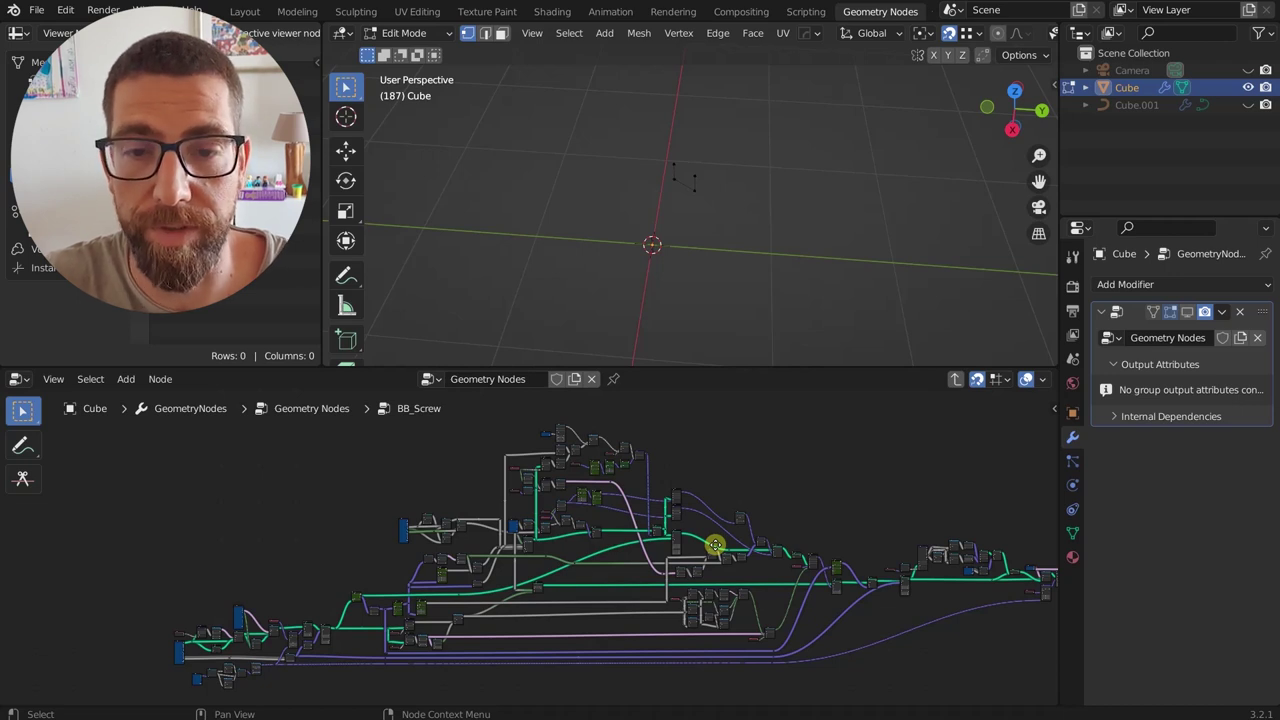
click(955, 380)
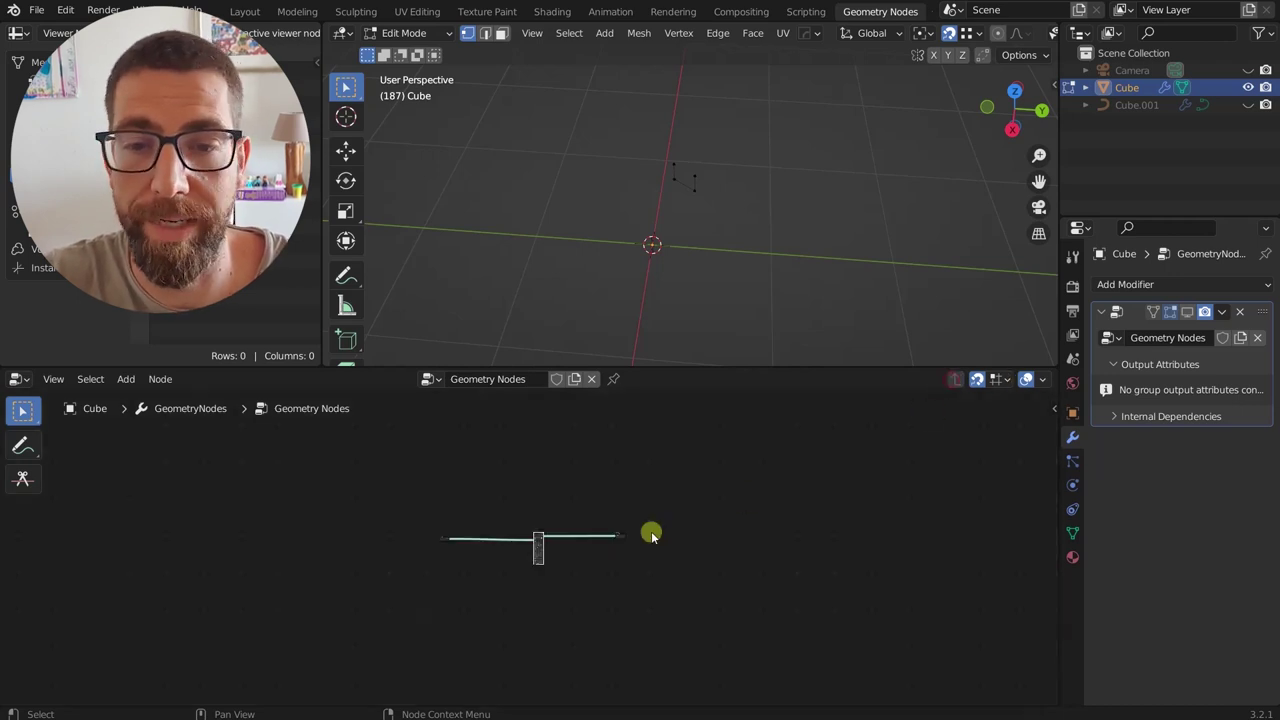
scroll(557, 550, up, 7)
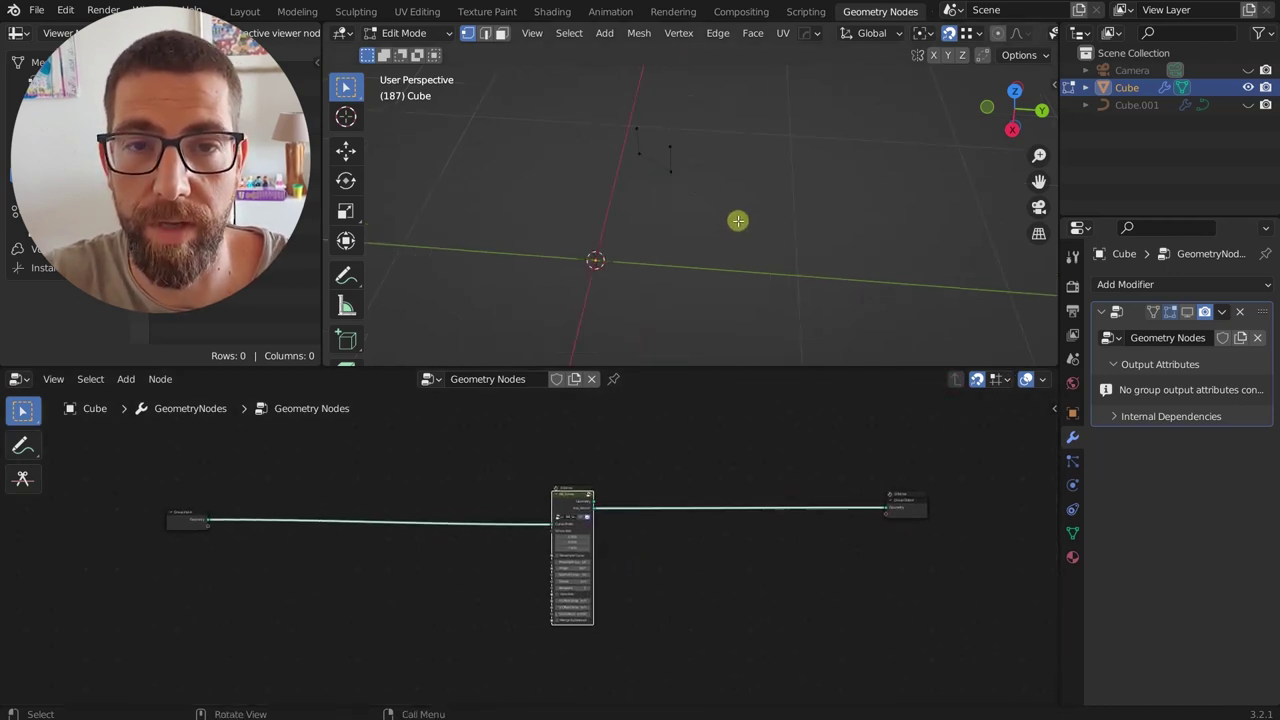
- Select all vertices of the open U-shaped profile in Edit Mode
scroll(683, 159, down, 4)
drag(645, 128, 697, 183)
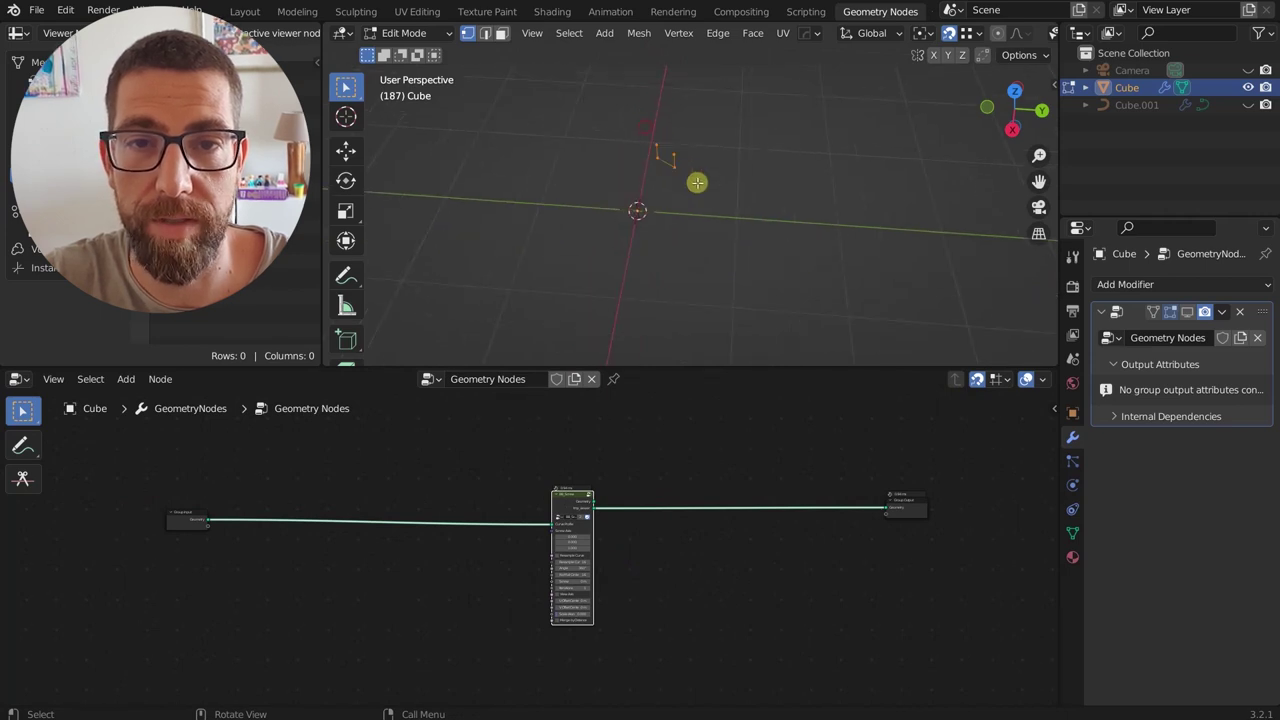
middle_drag(680, 172, 649, 196)
key(Tab)
key(Tab)
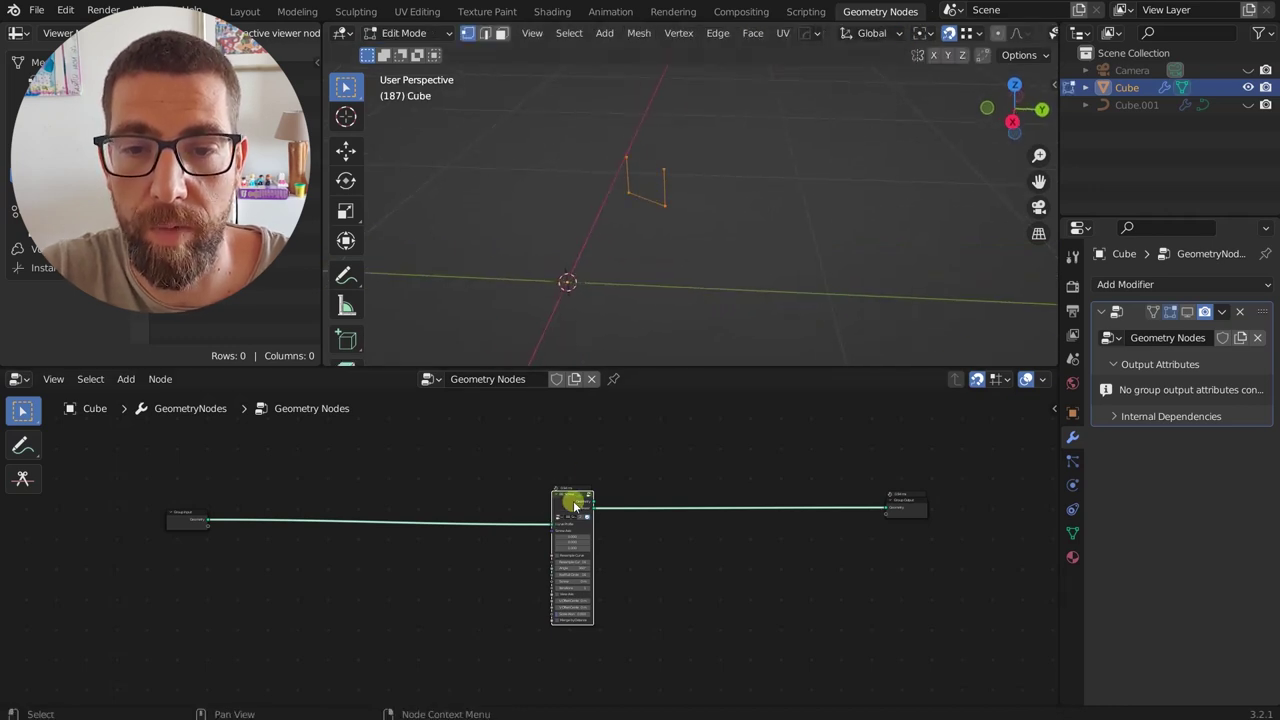
- Enable viewport display for the Geometry Nodes modifier on the Cube object
scroll(572, 498, up, 2)
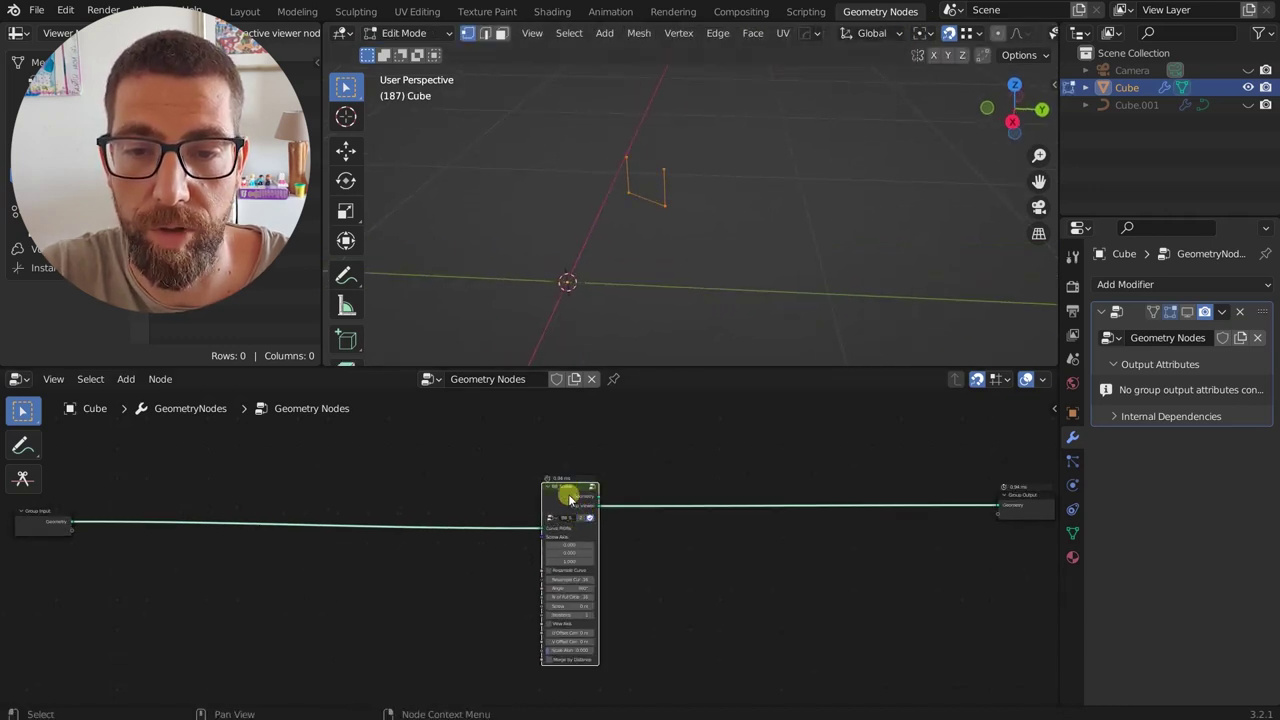
scroll(569, 497, down, 1)
click(1188, 313)
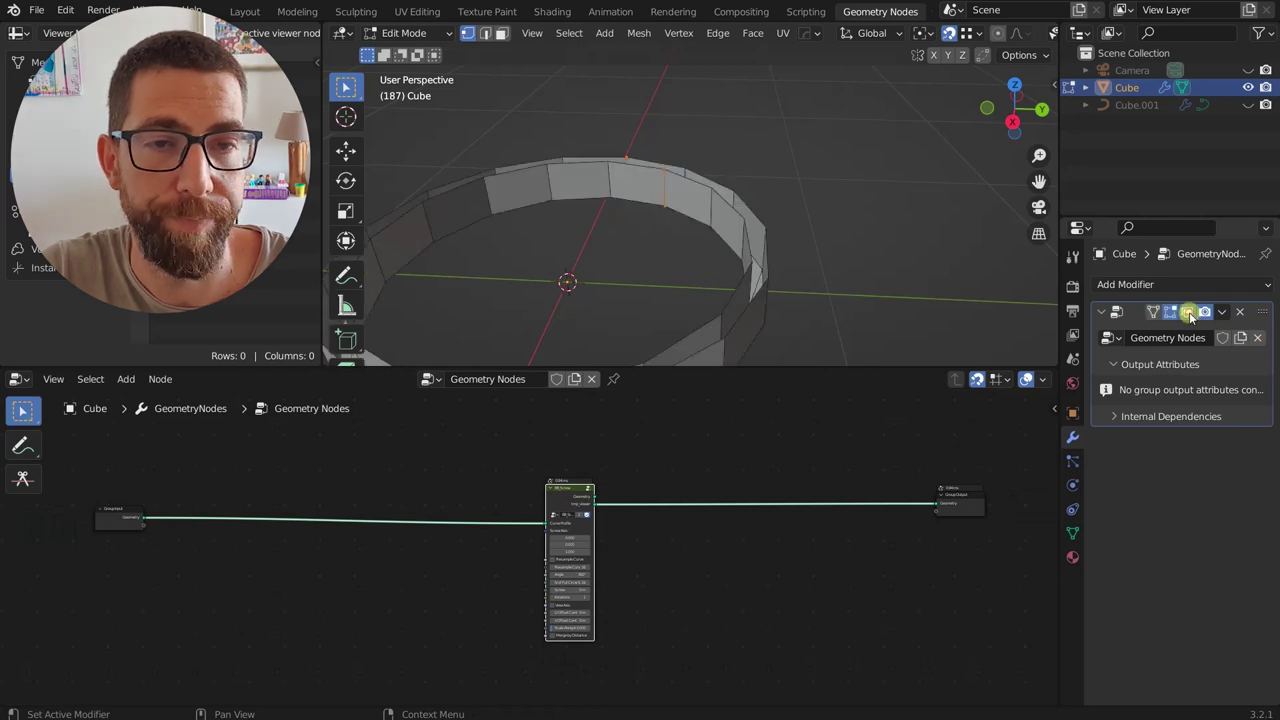
- Select the profile vertices on the ring and try moving them freely
scroll(720, 209, down, 4)
middle_drag(720, 209, 714, 243)
scroll(693, 189, up, 3)
middle_drag(693, 189, 723, 194)
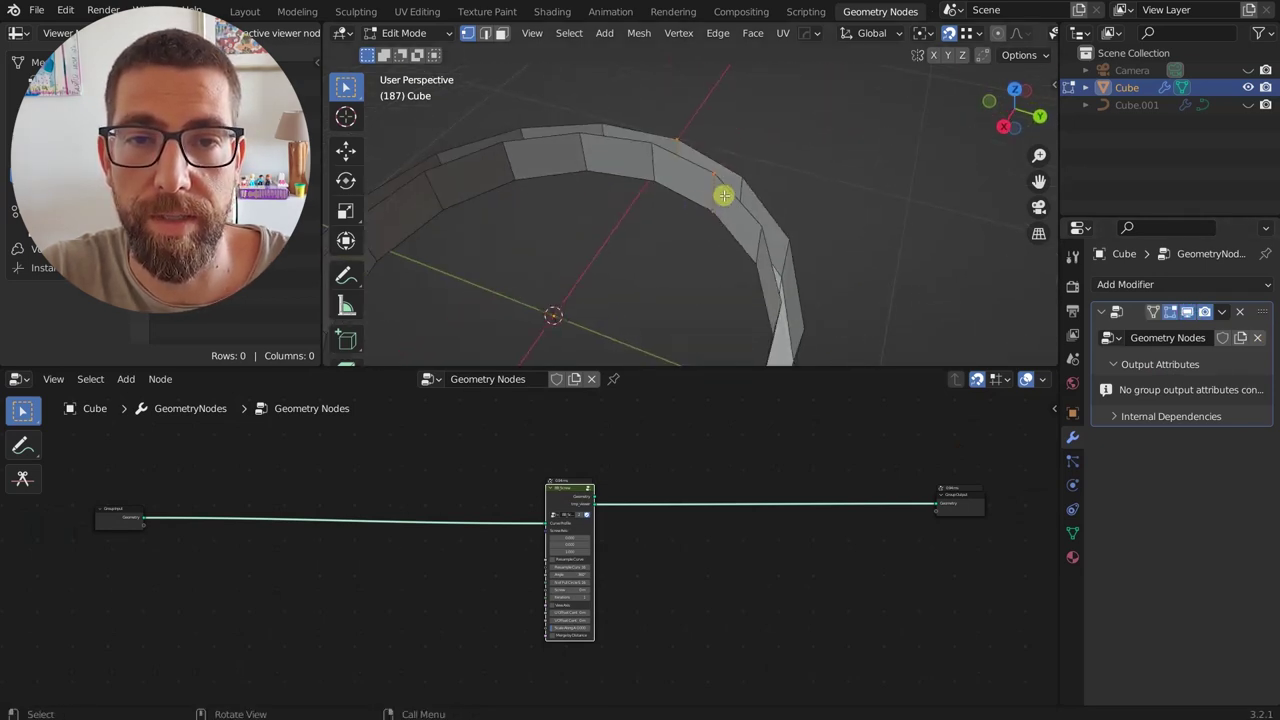
scroll(690, 185, down, 3)
scroll(700, 222, up, 2)
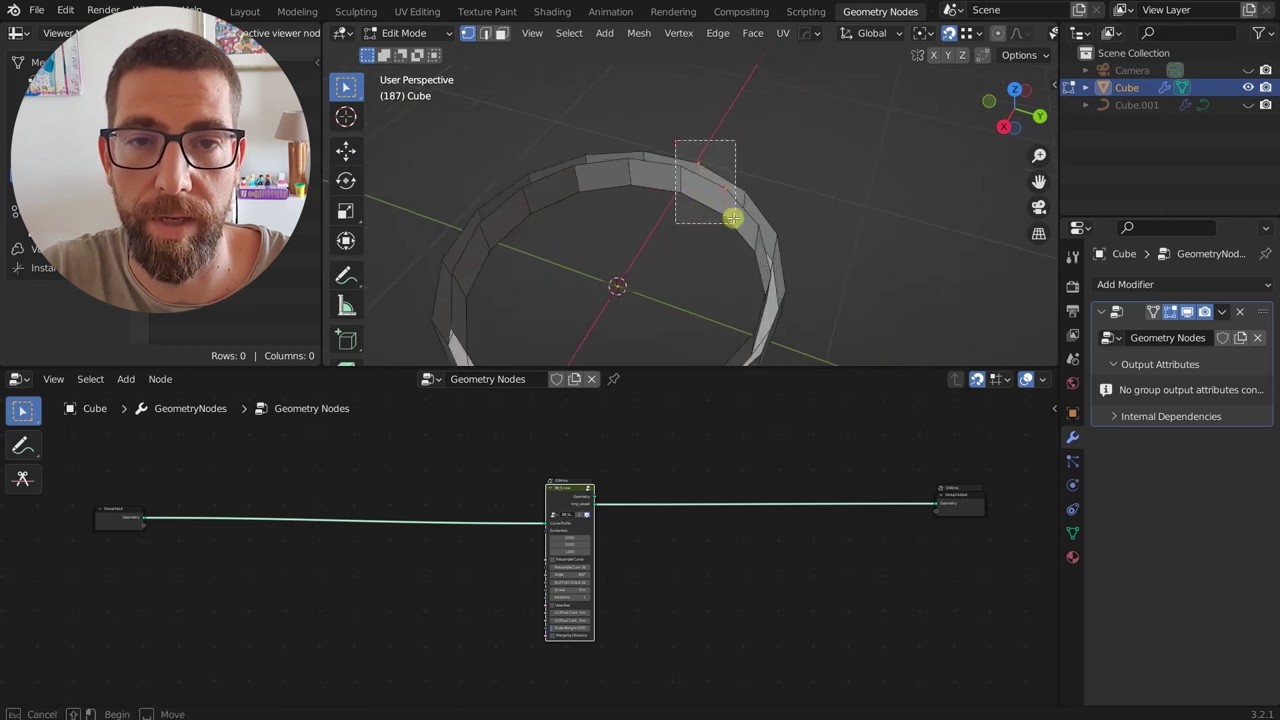
key(g)
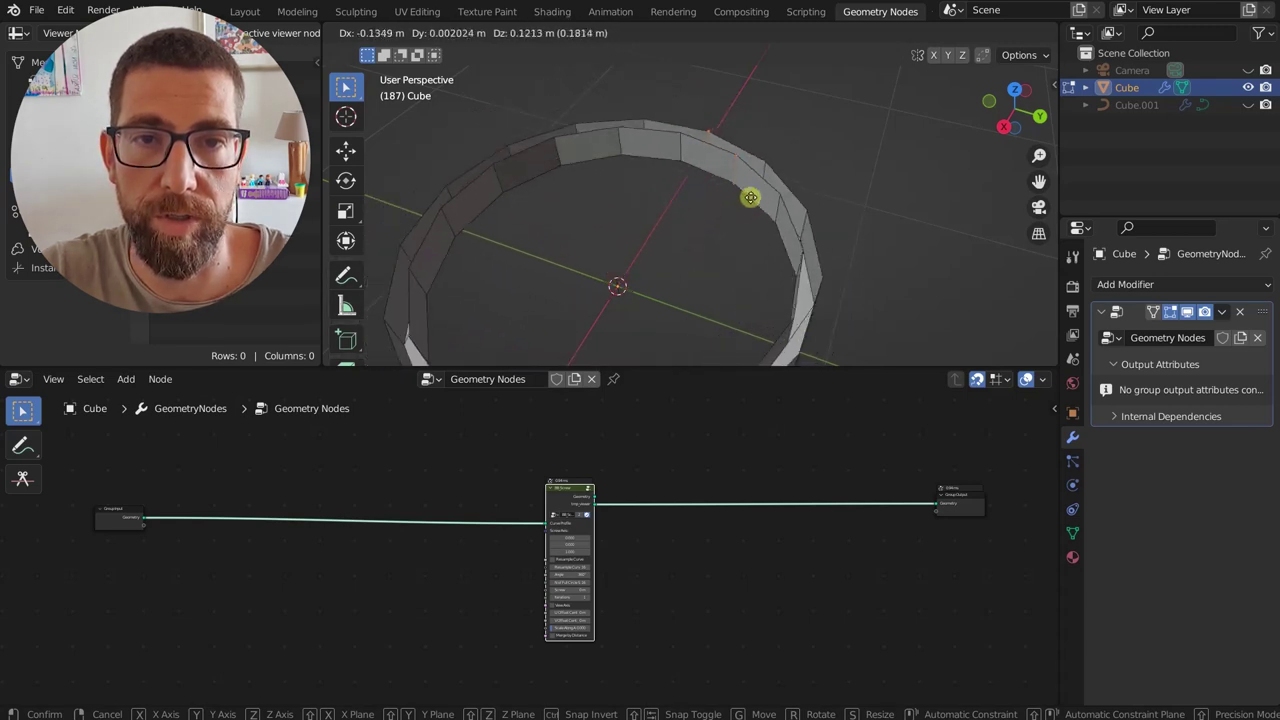
click(720, 216)
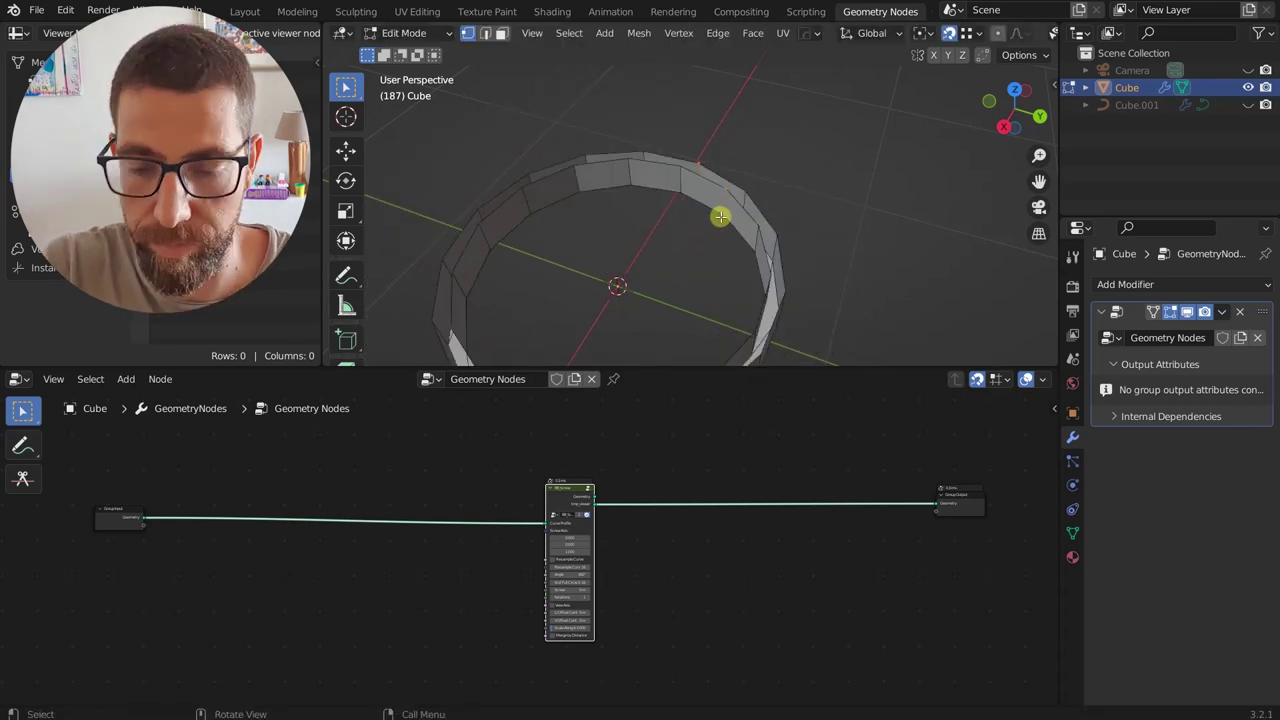
- Try rotating the profile vertices about the global Z and Y axes
key(r)
key(z)
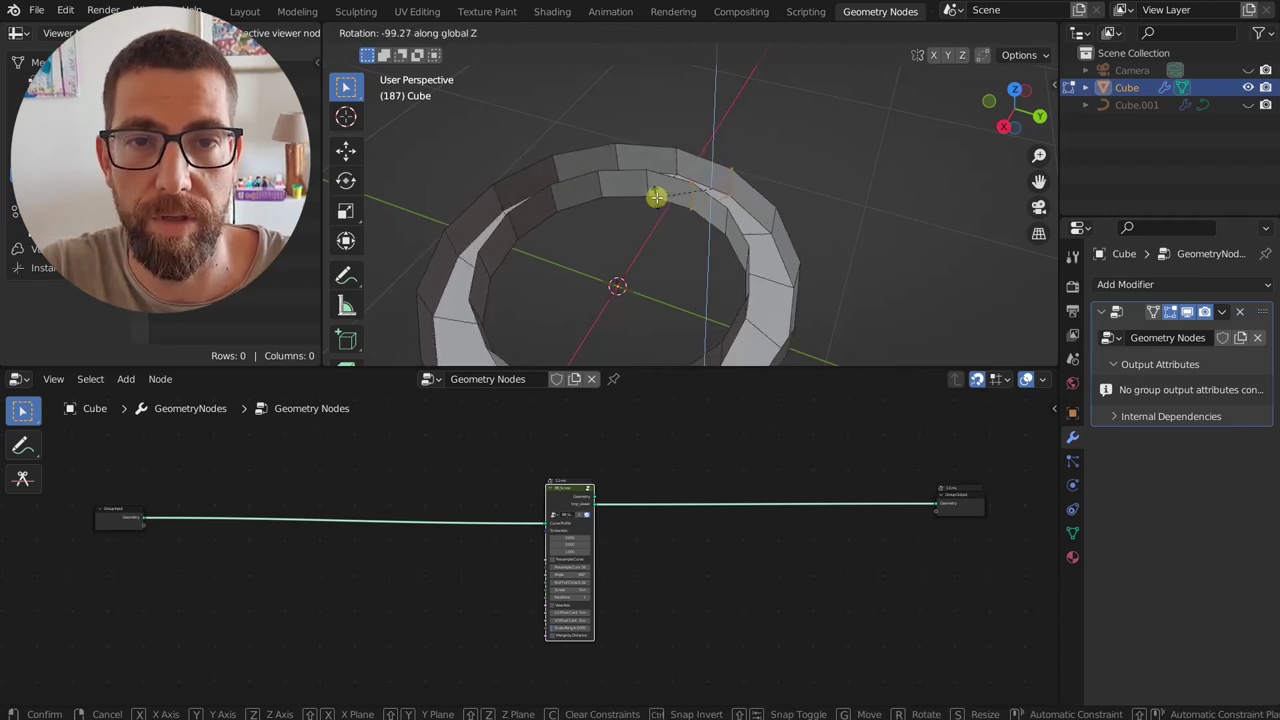
key(y)
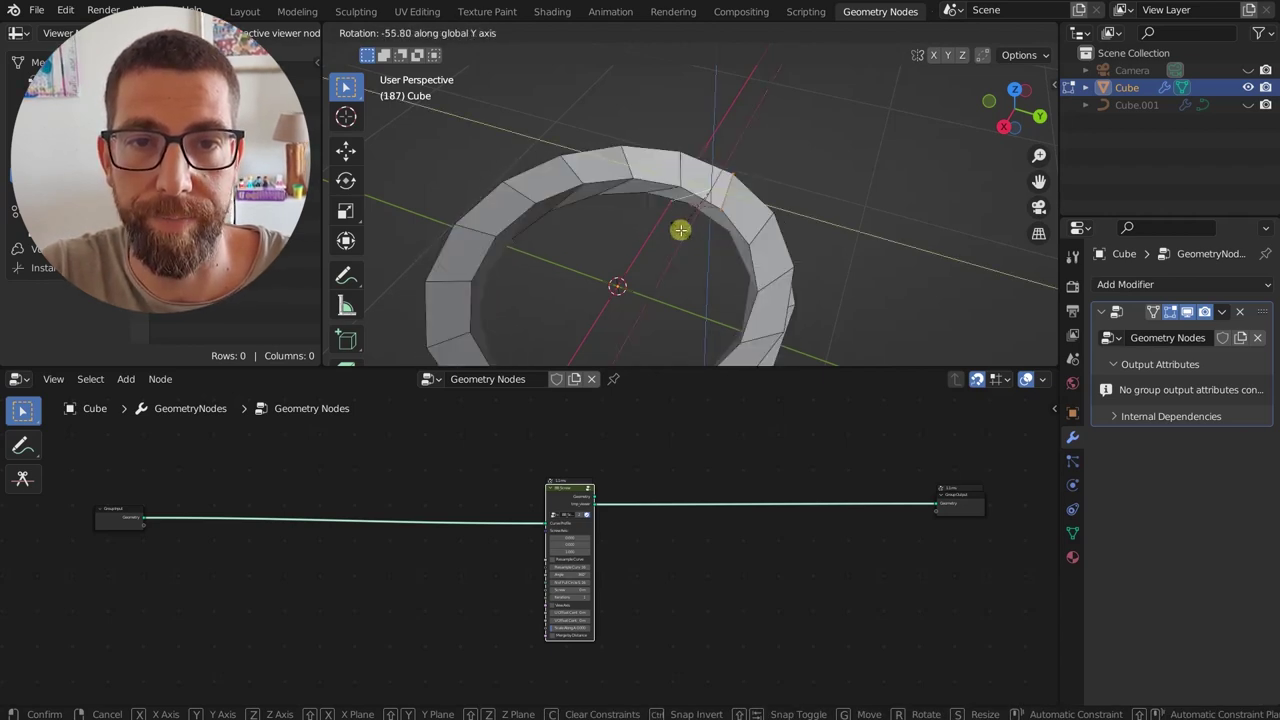
middle_drag(680, 185, 691, 156)
click(691, 156)
scroll(684, 231, down, 4)
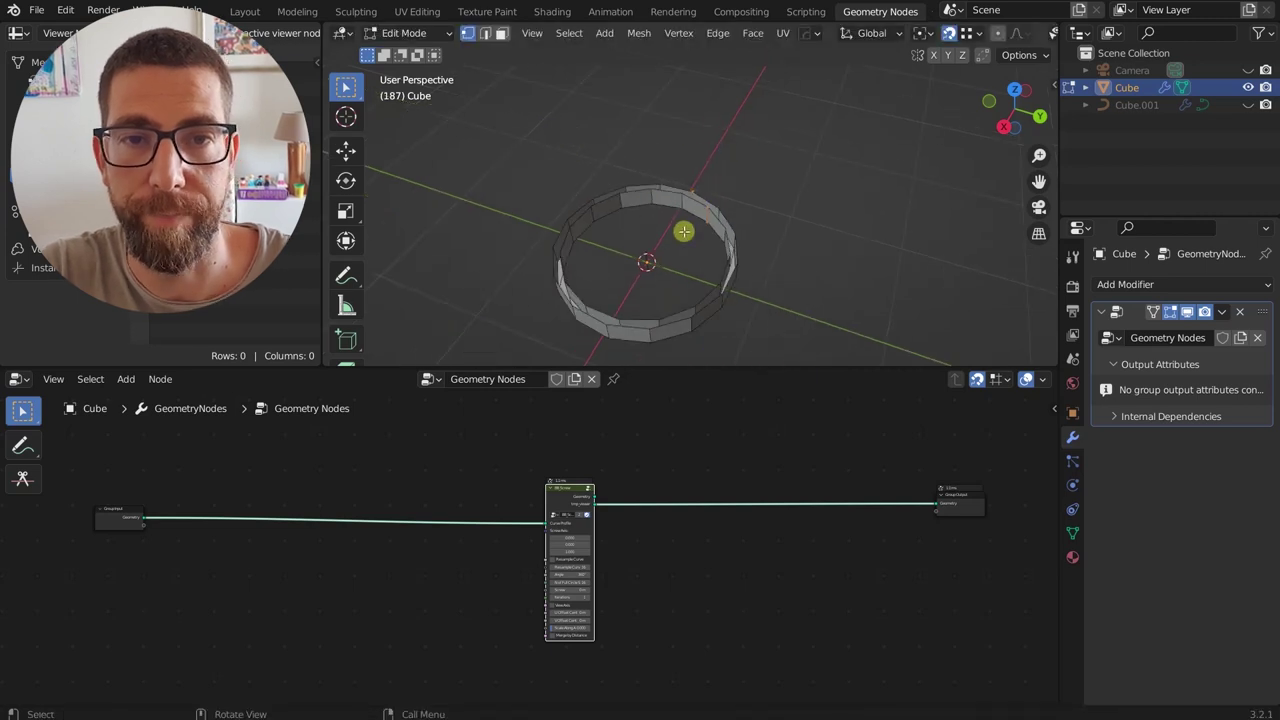
- Enable the View Axis option on the BB_Screw node
middle_drag(684, 231, 698, 255)
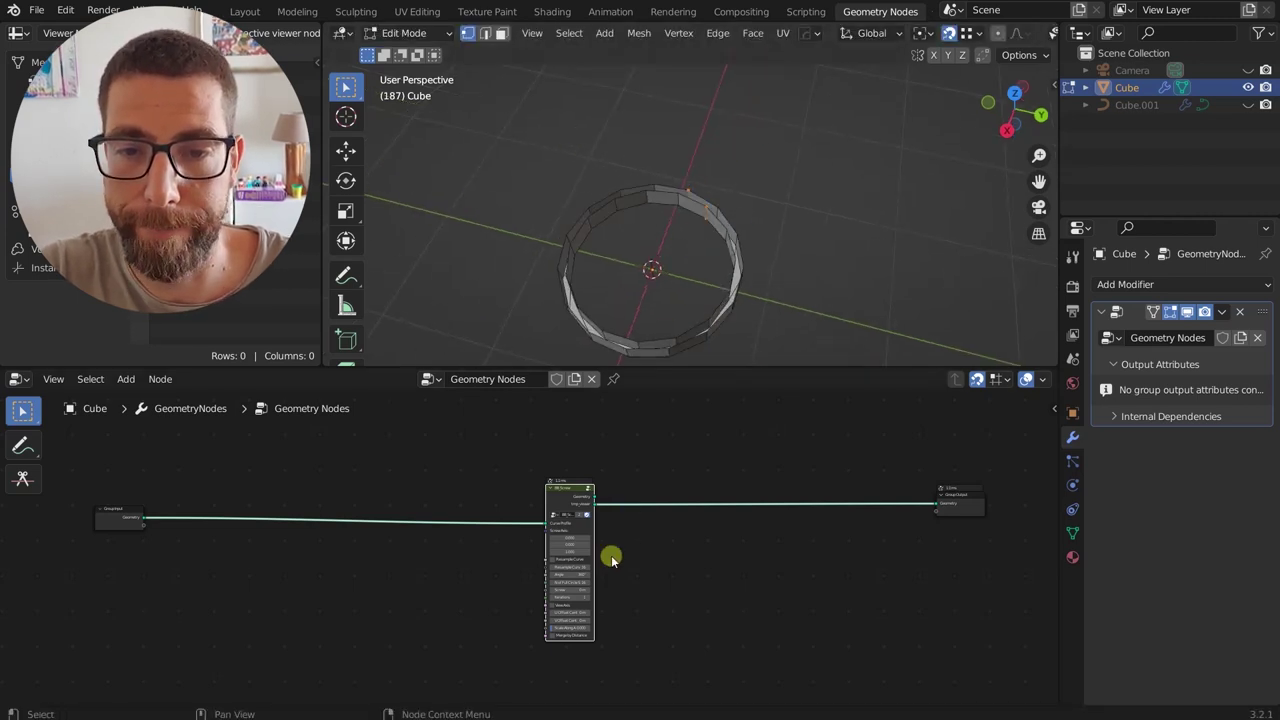
scroll(611, 557, up, 4)
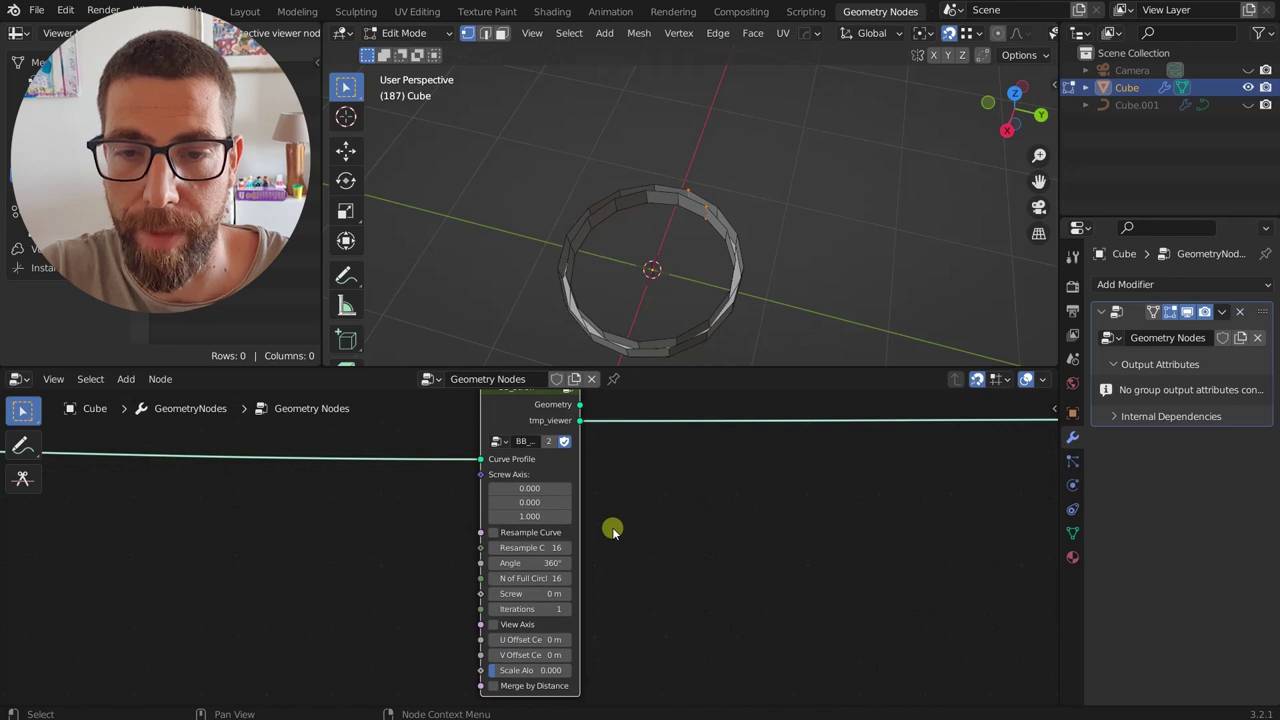
scroll(574, 480, up, 2)
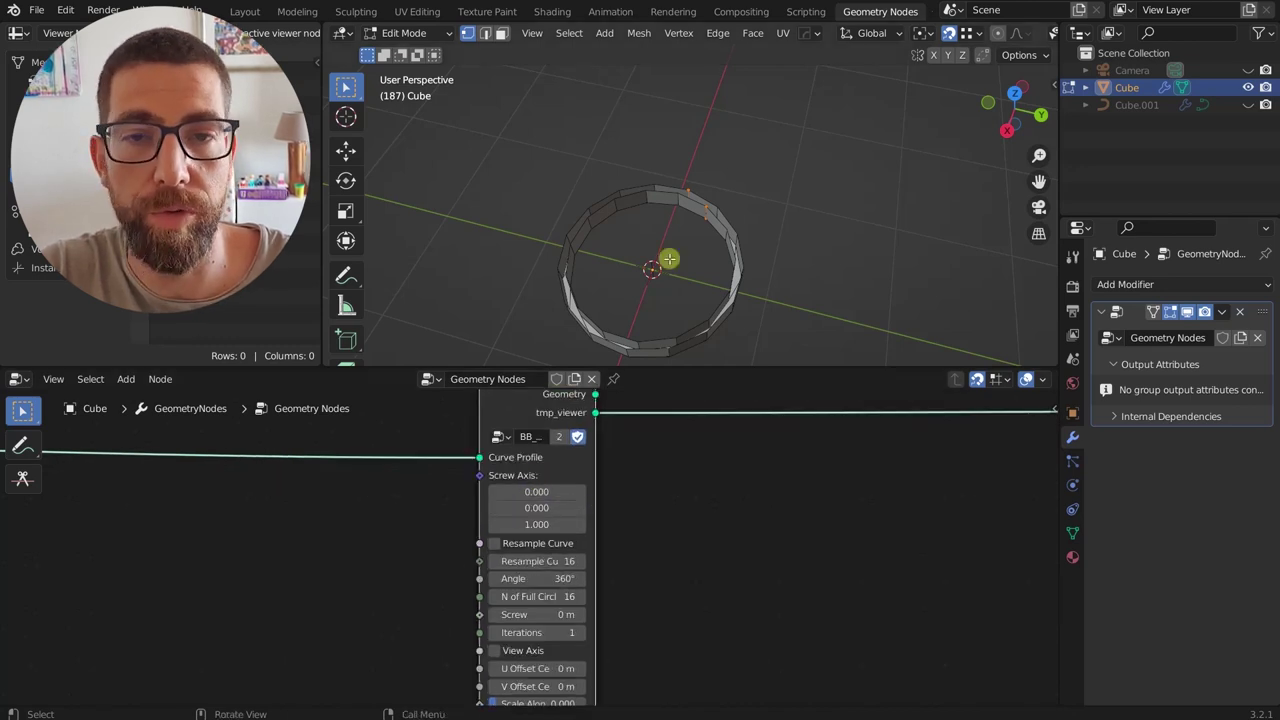
middle_drag(669, 259, 678, 208)
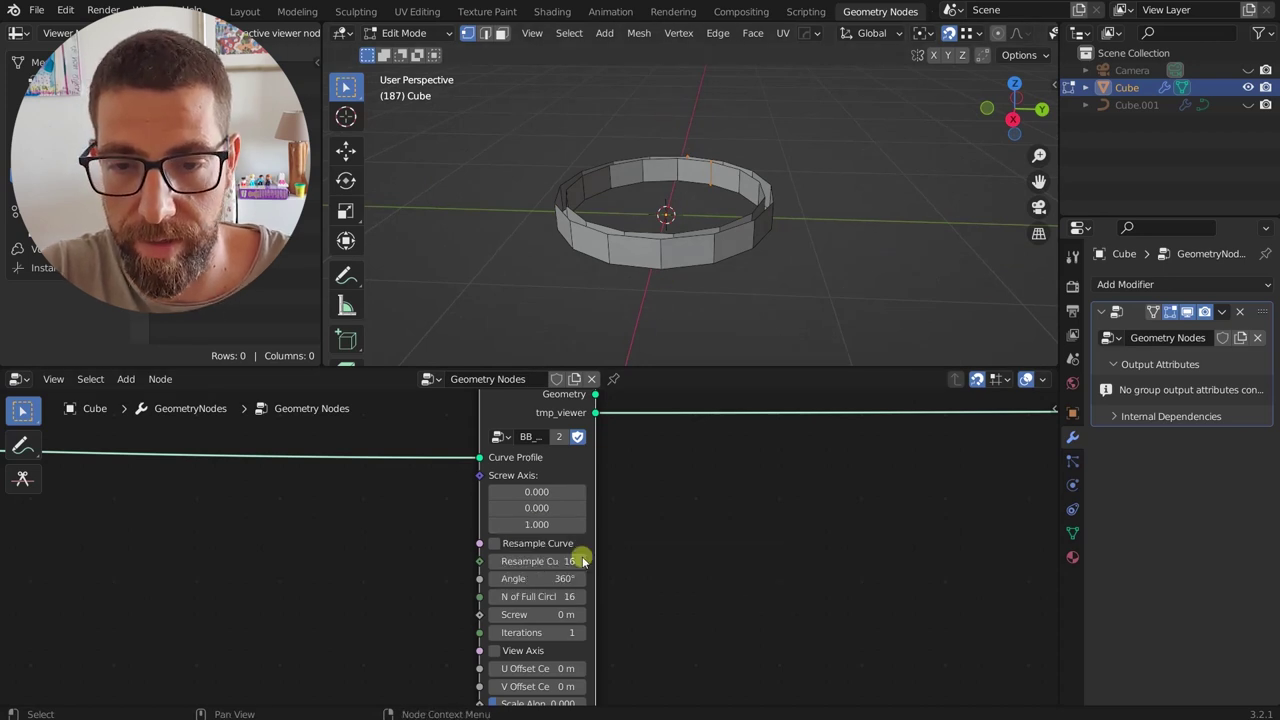
middle_drag(614, 594, 623, 497)
scroll(503, 560, up, 1)
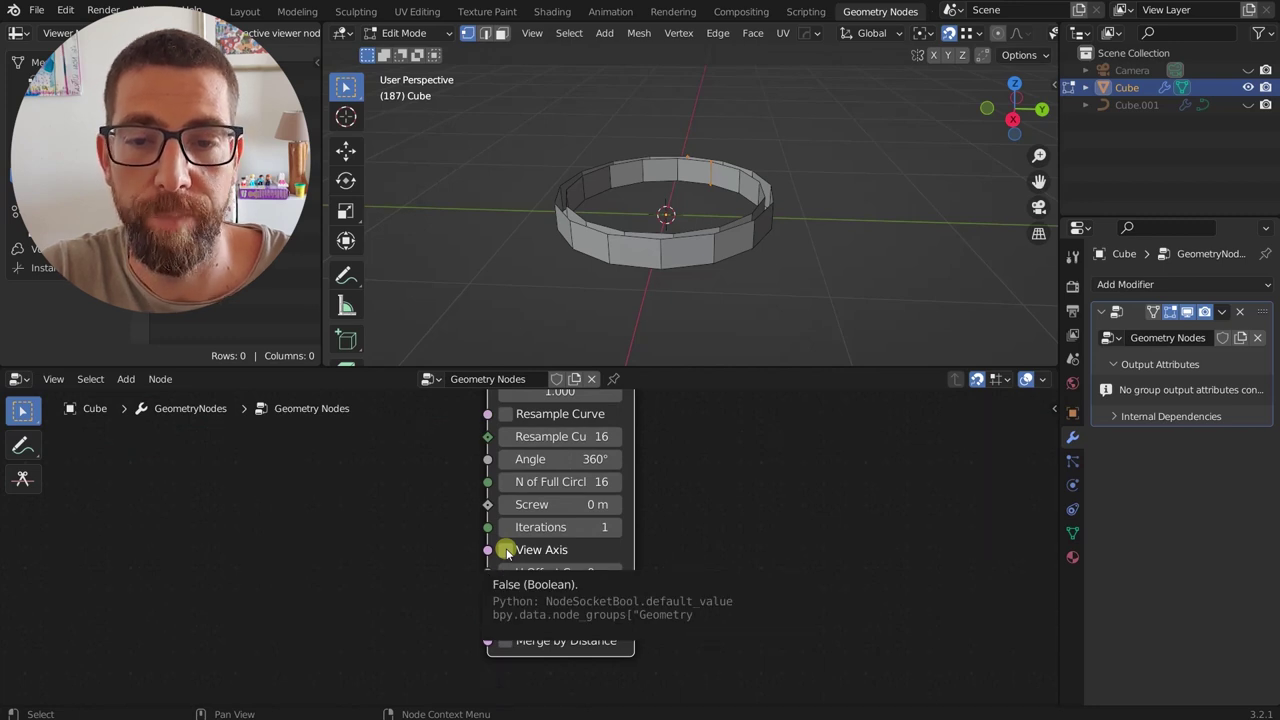
click(506, 550)
- Examine the screw axis line at the ring's centre from several angles
scroll(669, 212, up, 5)
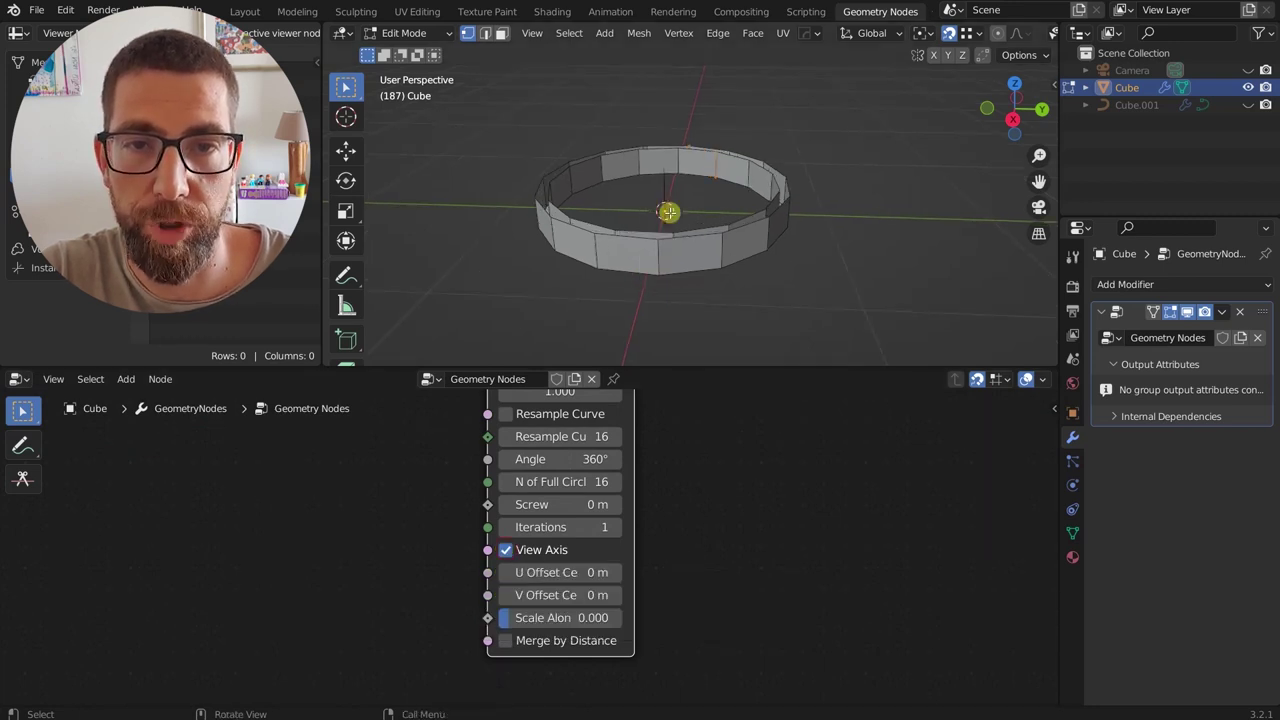
middle_drag(669, 212, 642, 201)
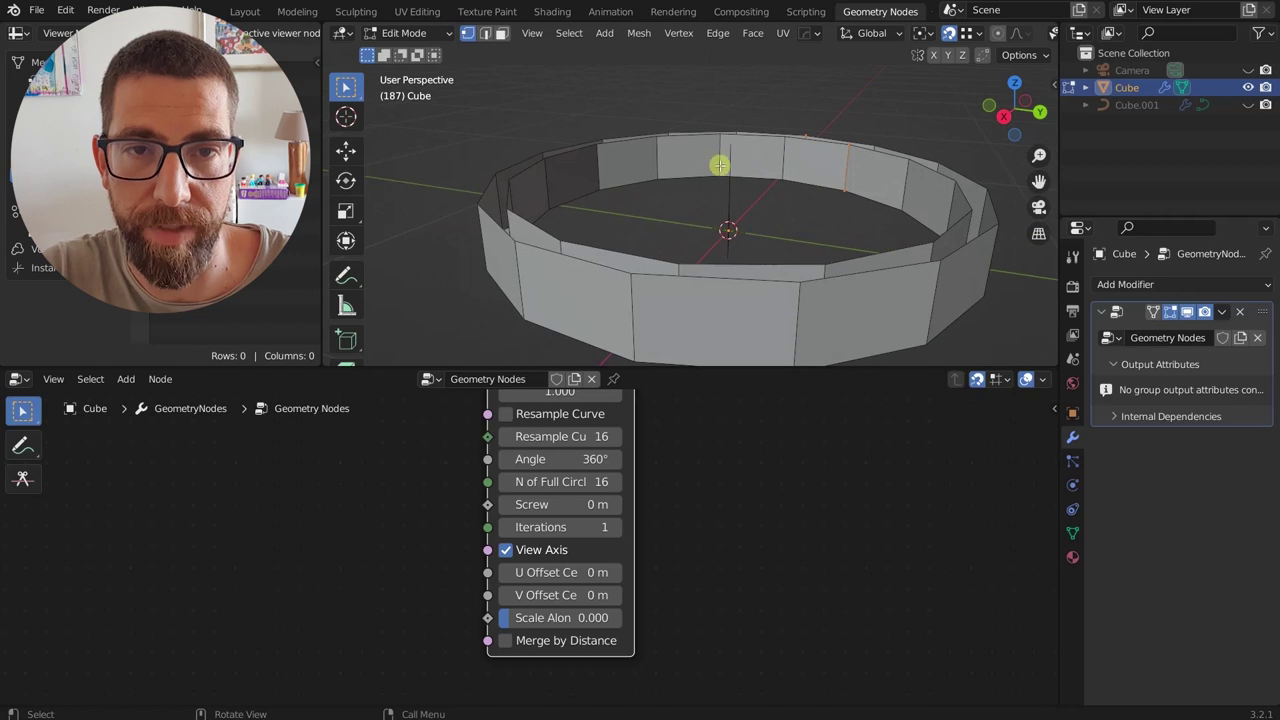
scroll(738, 181, down, 4)
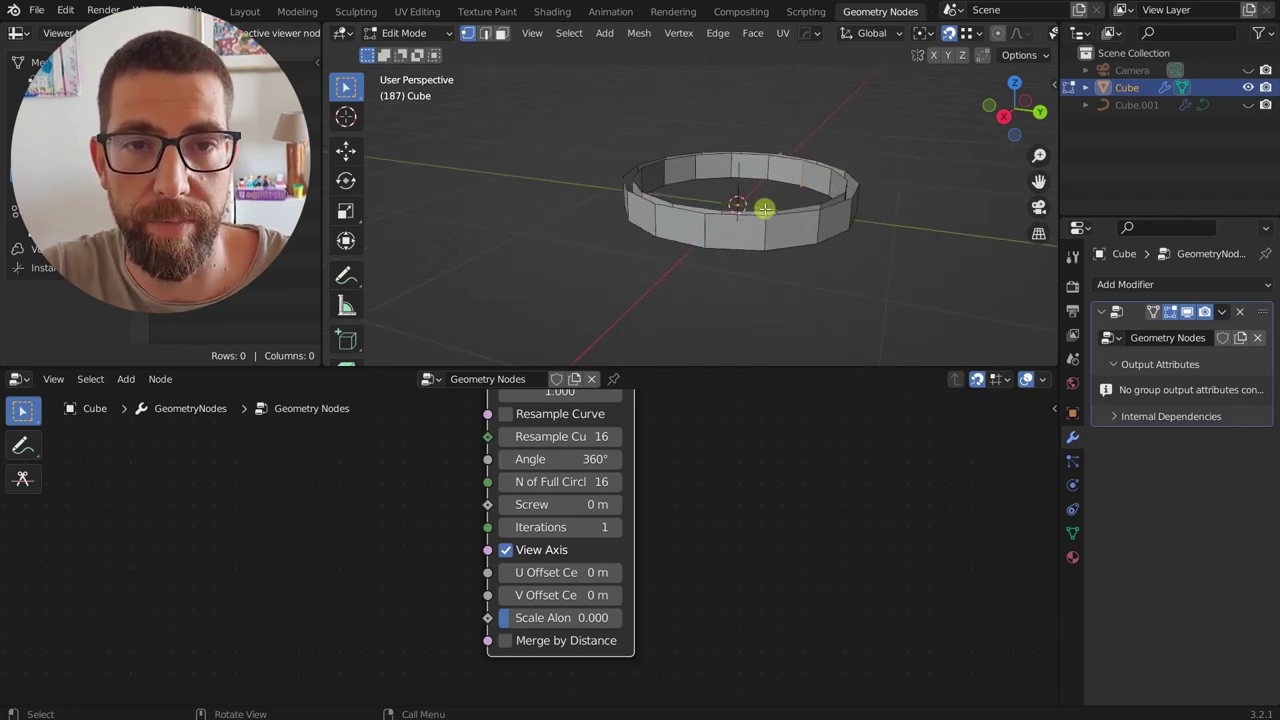
scroll(766, 209, up, 2)
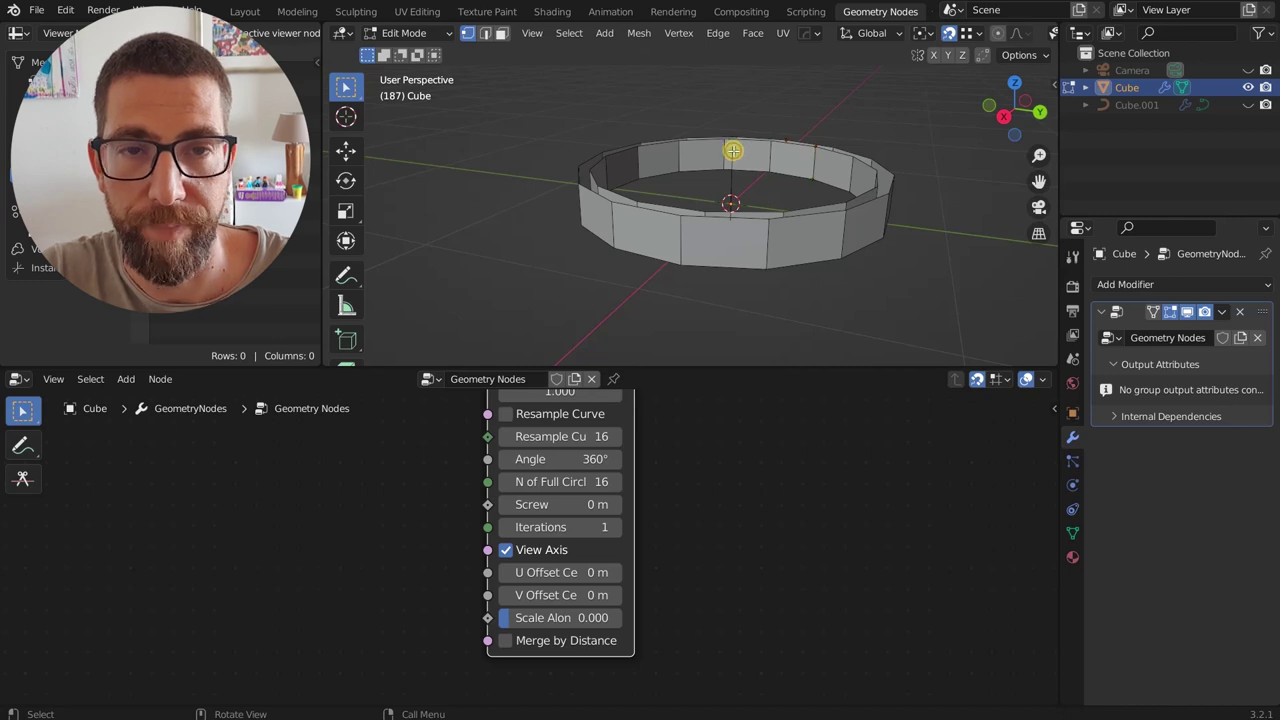
middle_drag(733, 150, 820, 161)
scroll(815, 180, down, 2)
scroll(607, 502, up, 3)
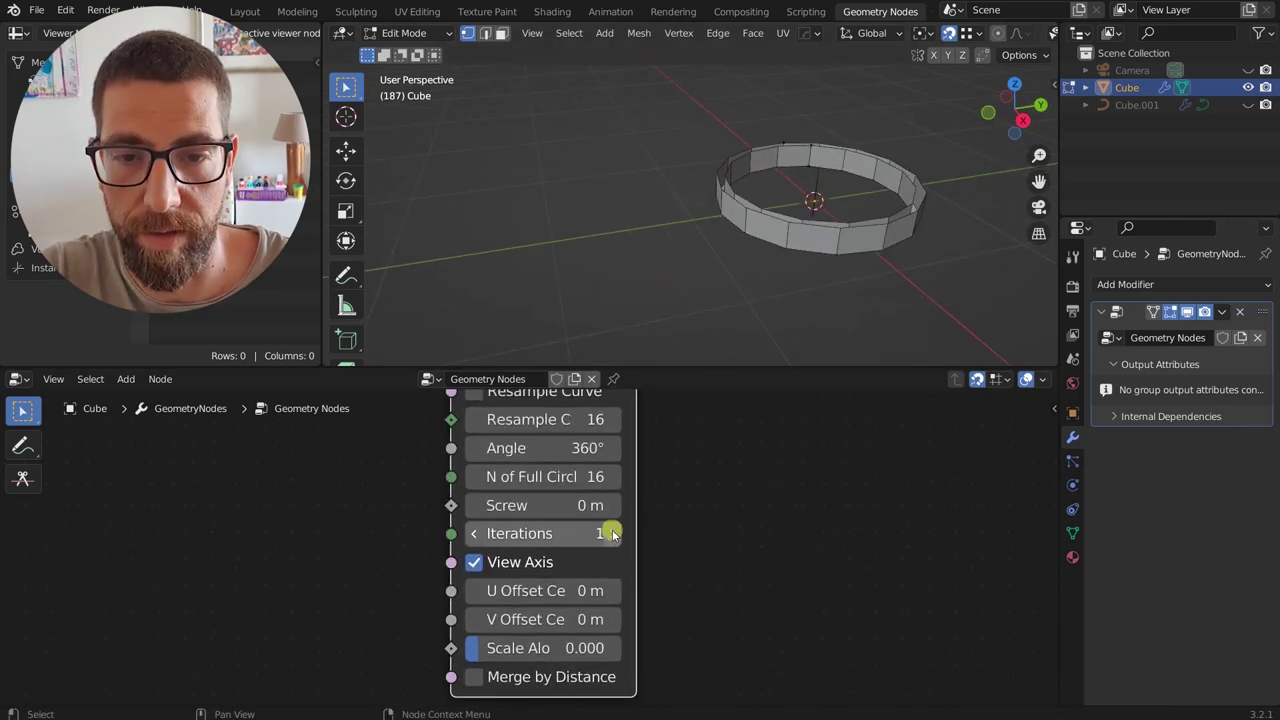
- Set the BB_Screw node's Screw Axis to -0.8 in X and -0.6 in Y
scroll(603, 532, down, 4)
middle_drag(637, 444, 643, 548)
scroll(608, 494, up, 3)
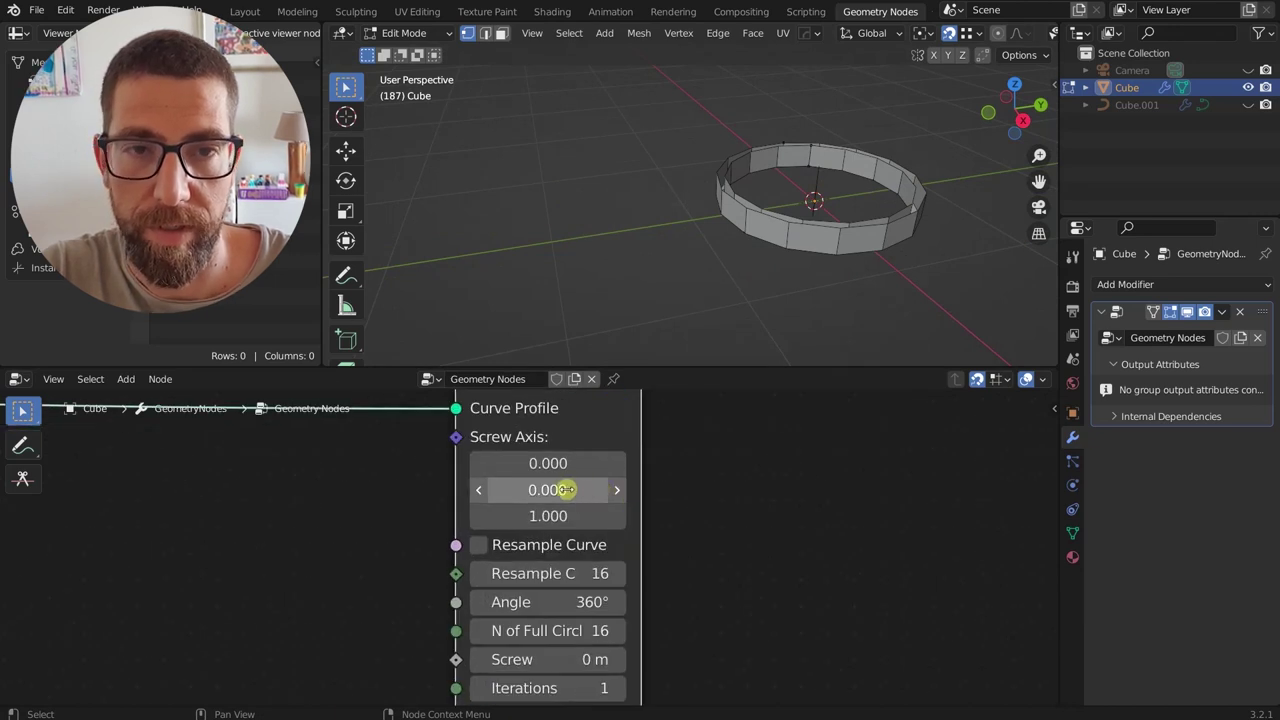
drag(560, 490, 553, 463)
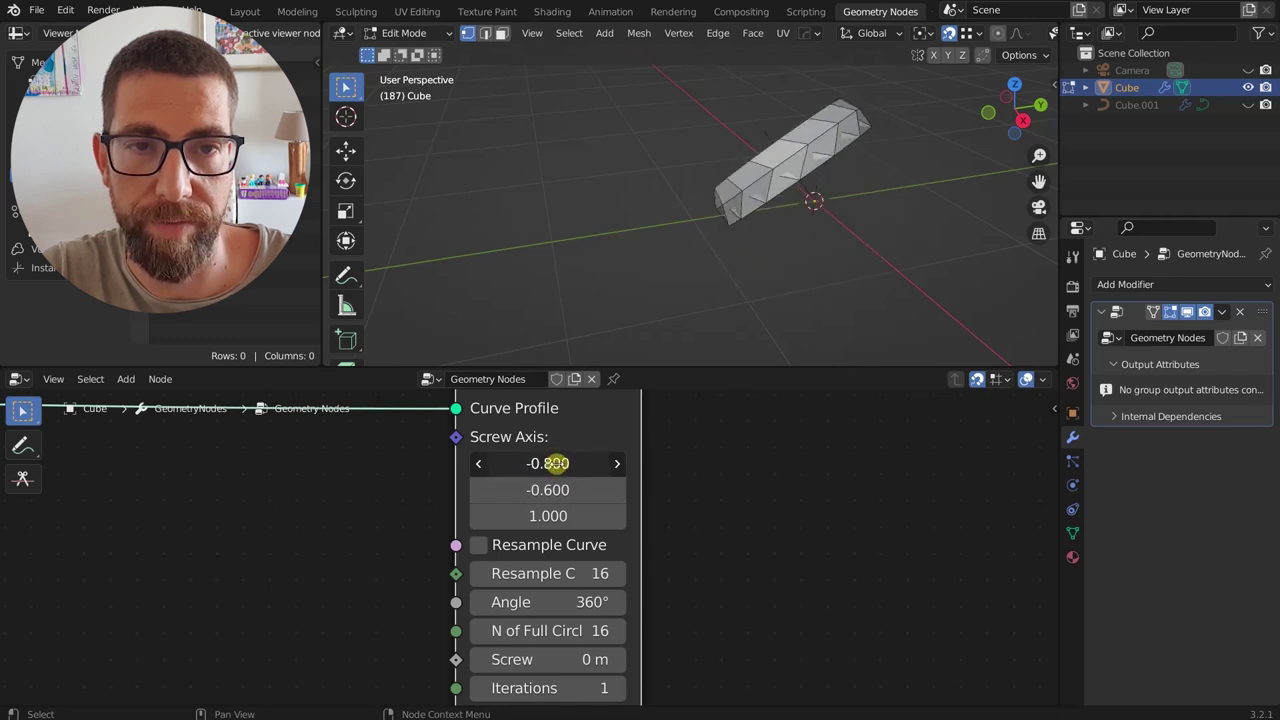
- Examine the tilted ring and its screw axis line from several angles and distances
middle_drag(750, 170, 881, 163)
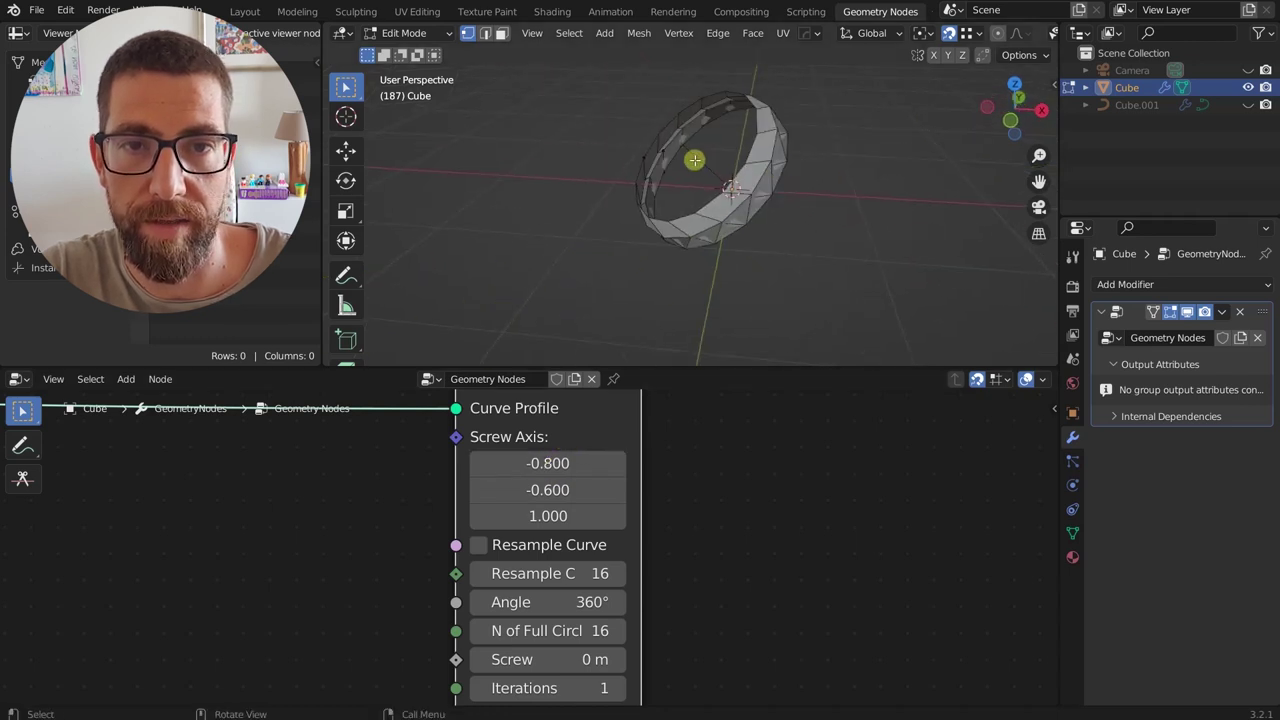
middle_drag(689, 145, 731, 89)
scroll(586, 480, down, 1)
scroll(586, 480, down, 4)
scroll(576, 629, up, 6)
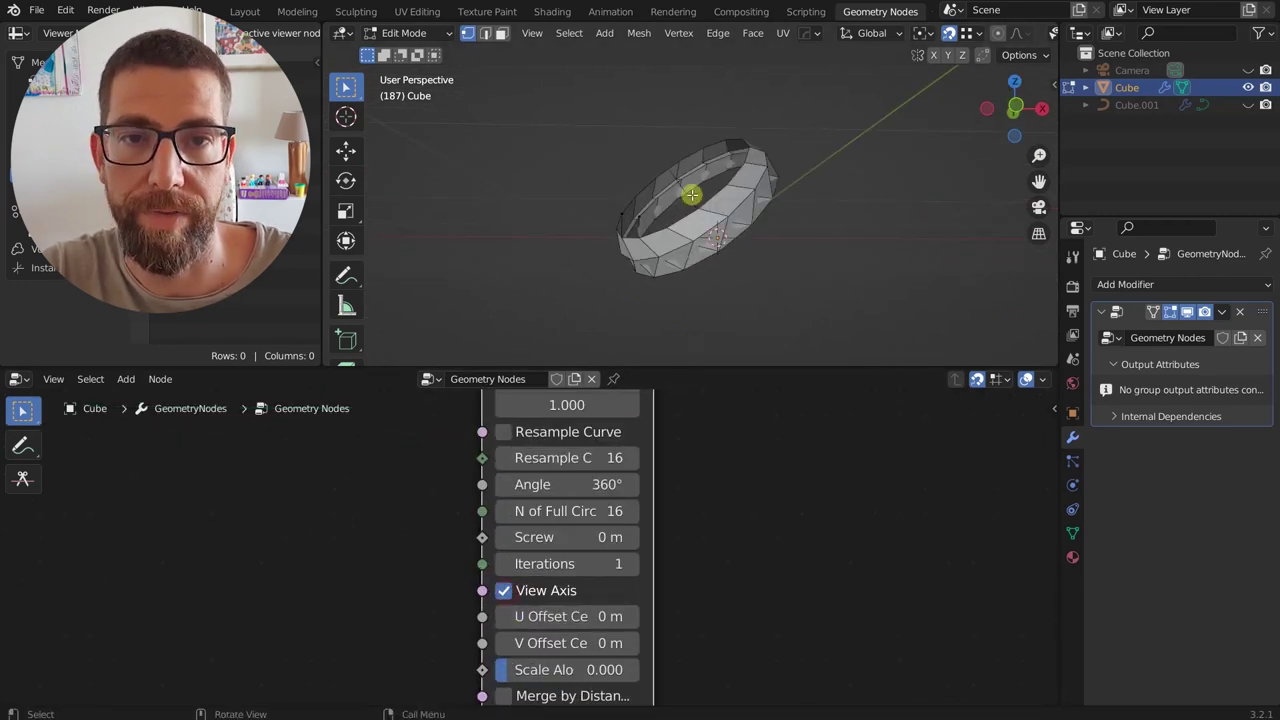
middle_drag(734, 252, 808, 250)
scroll(637, 200, up, 6)
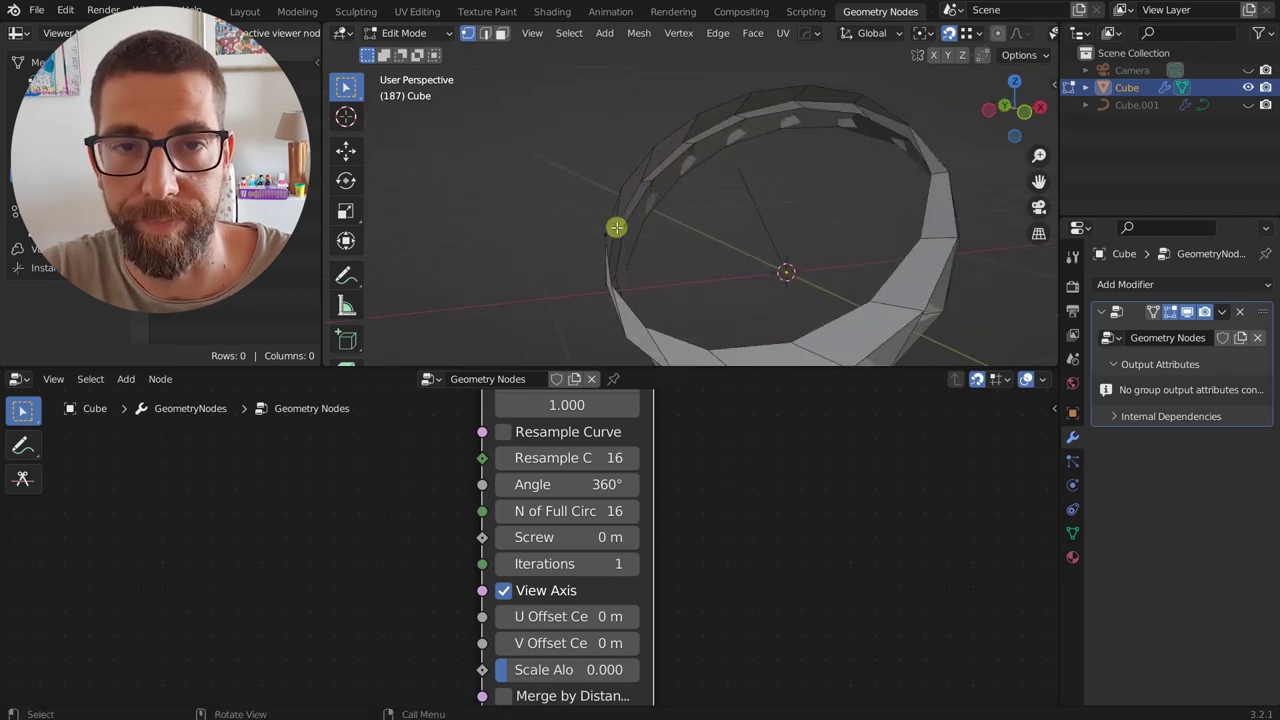
- Select the profile's vertices and rotate them about -47° around the global Z axis
middle_drag(616, 228, 574, 217)
drag(563, 209, 661, 294)
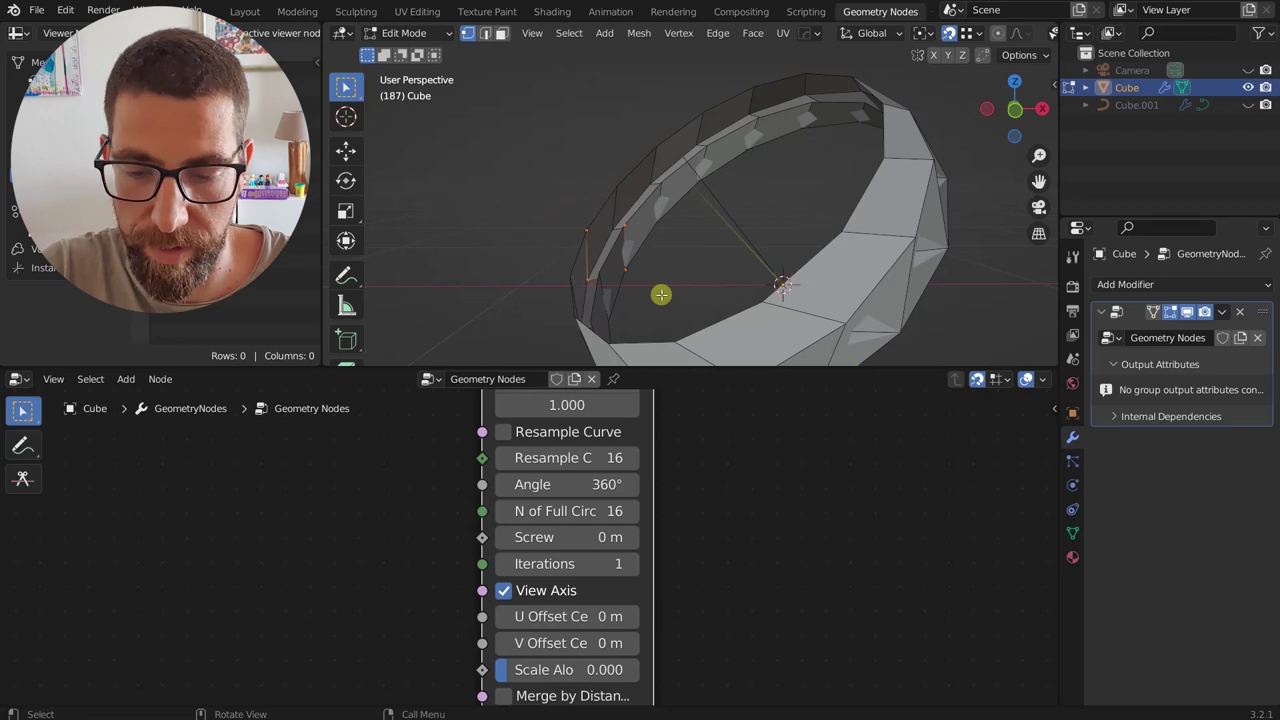
key(r)
key(z)
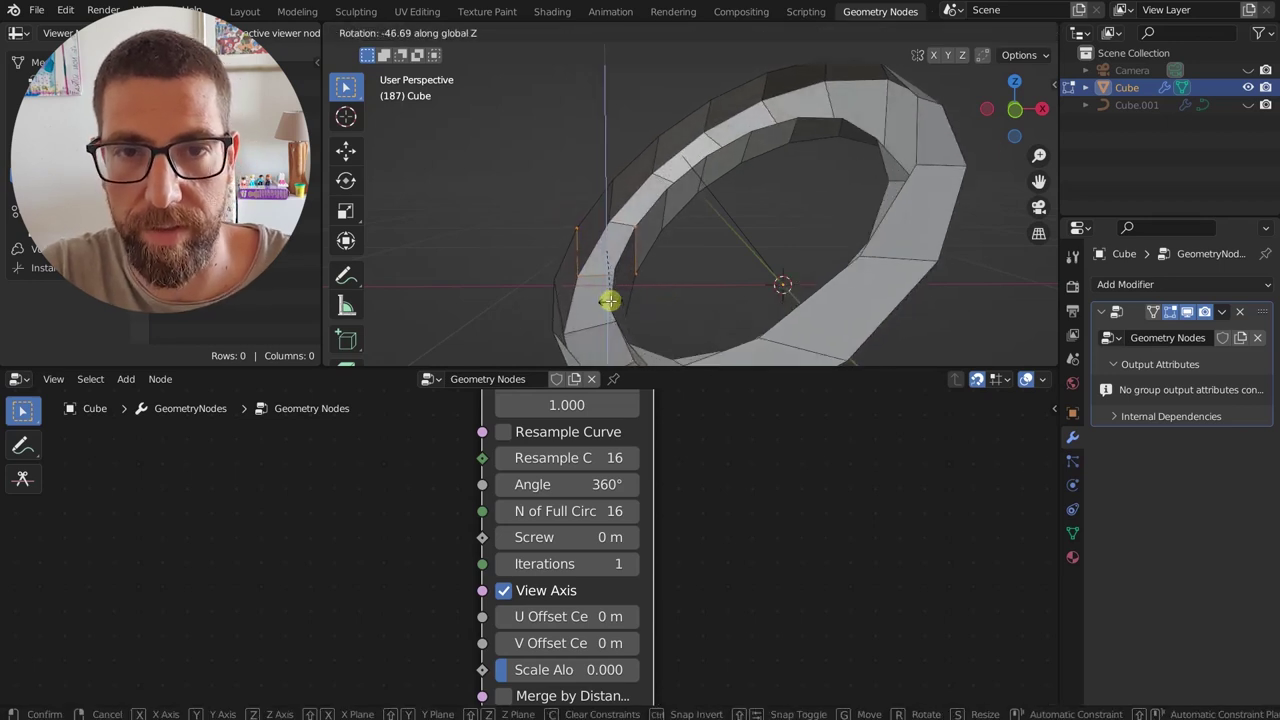
click(604, 300)
- Enable Resample Curve on the BB_Screw node and inspect the ring's profile subdivisions up close
scroll(672, 136, down, 6)
middle_drag(680, 186, 655, 200)
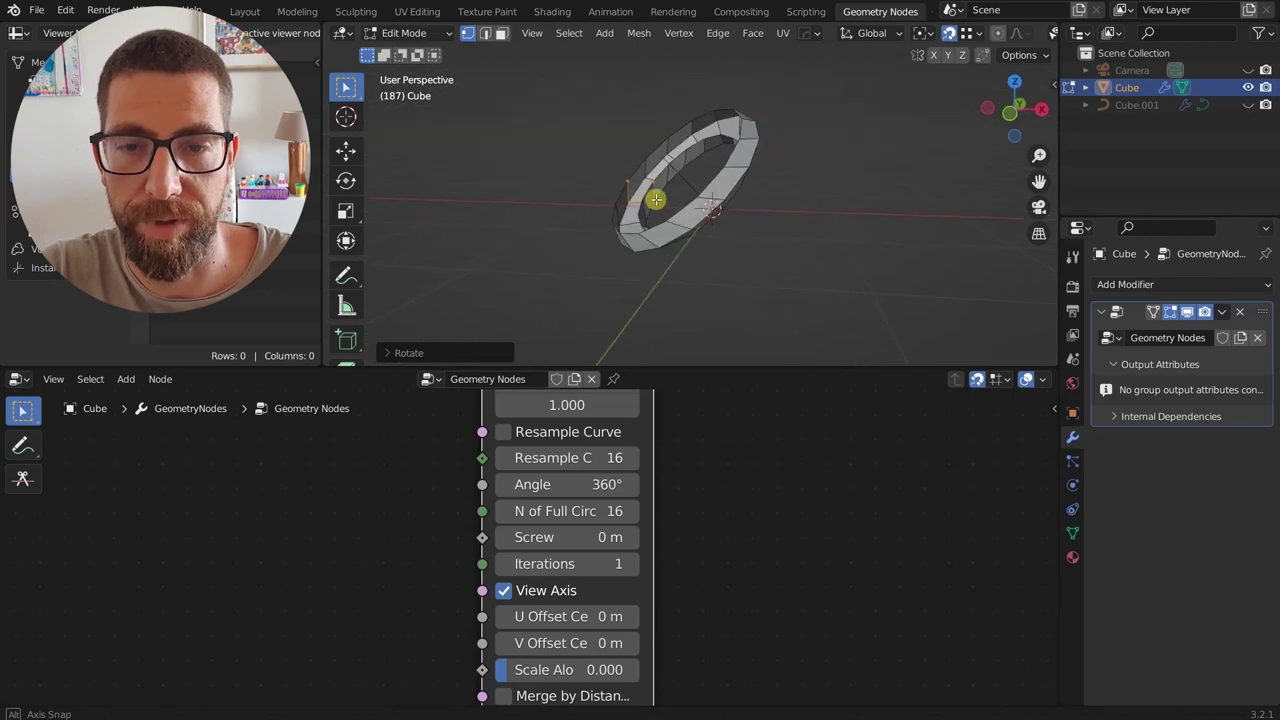
scroll(623, 457, down, 4)
scroll(582, 514, up, 1)
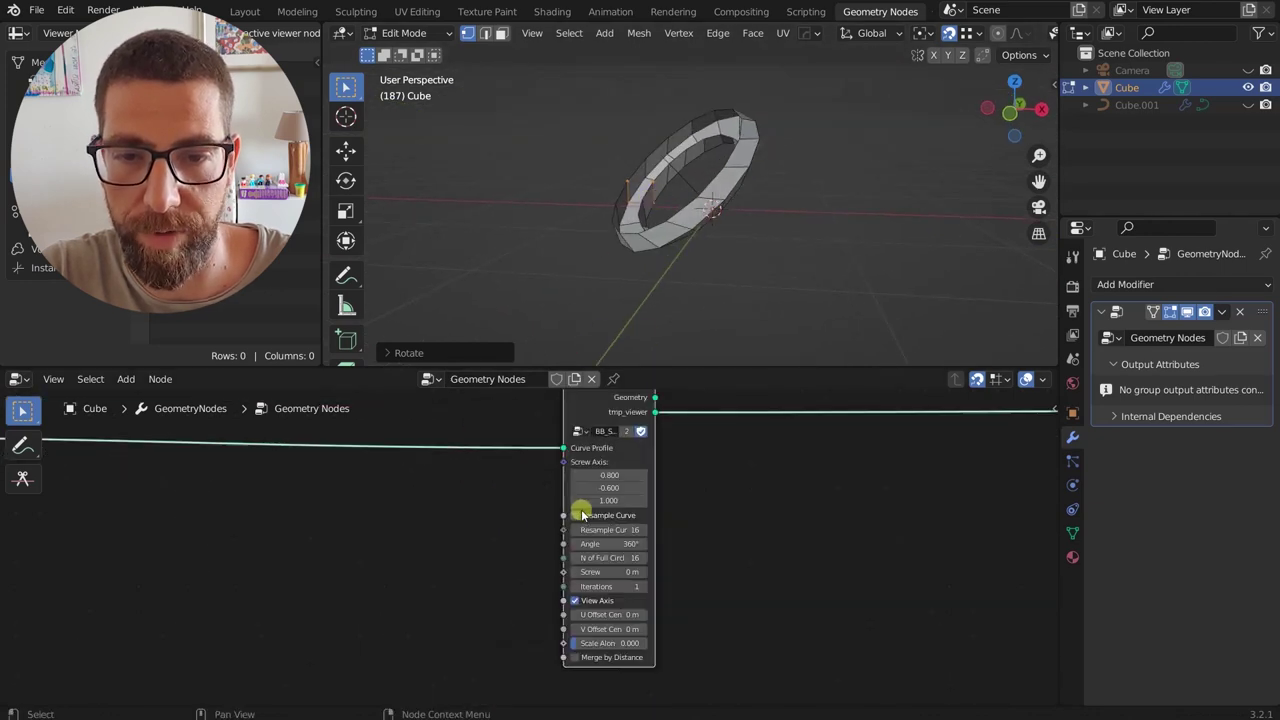
scroll(580, 515, up, 3)
click(572, 517)
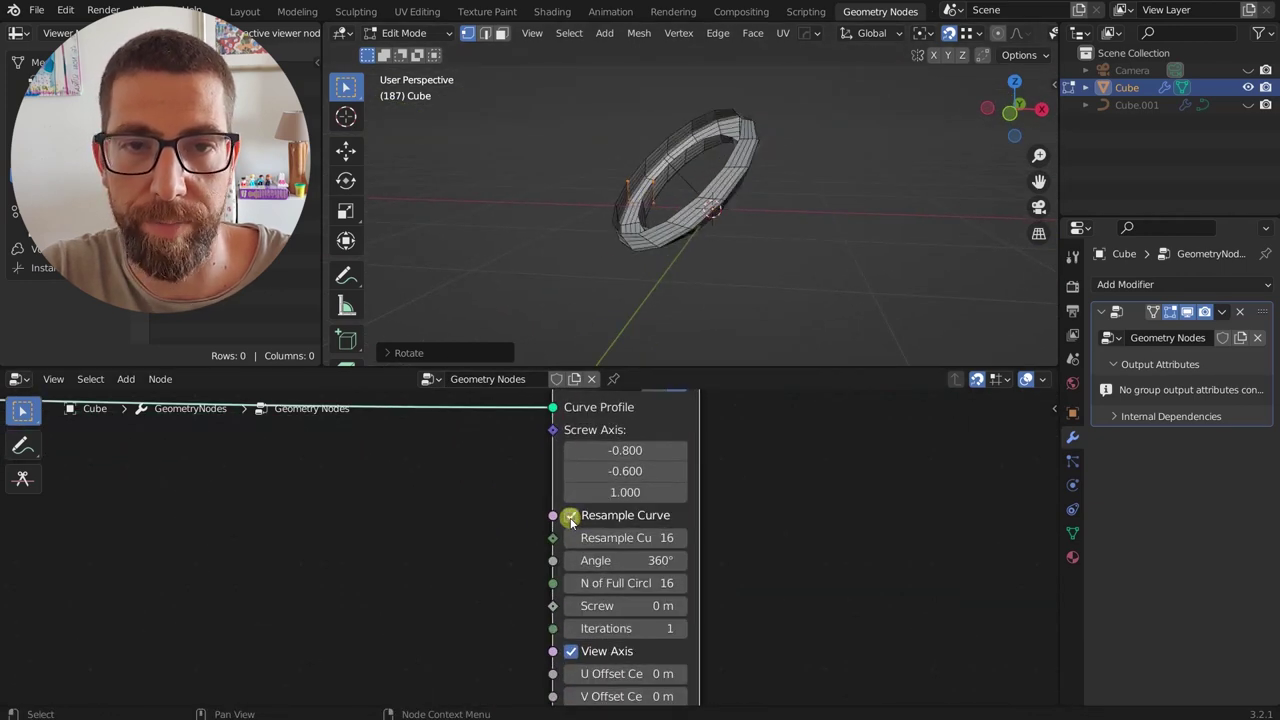
middle_drag(686, 249, 580, 177)
scroll(580, 170, up, 2)
scroll(589, 234, down, 2)
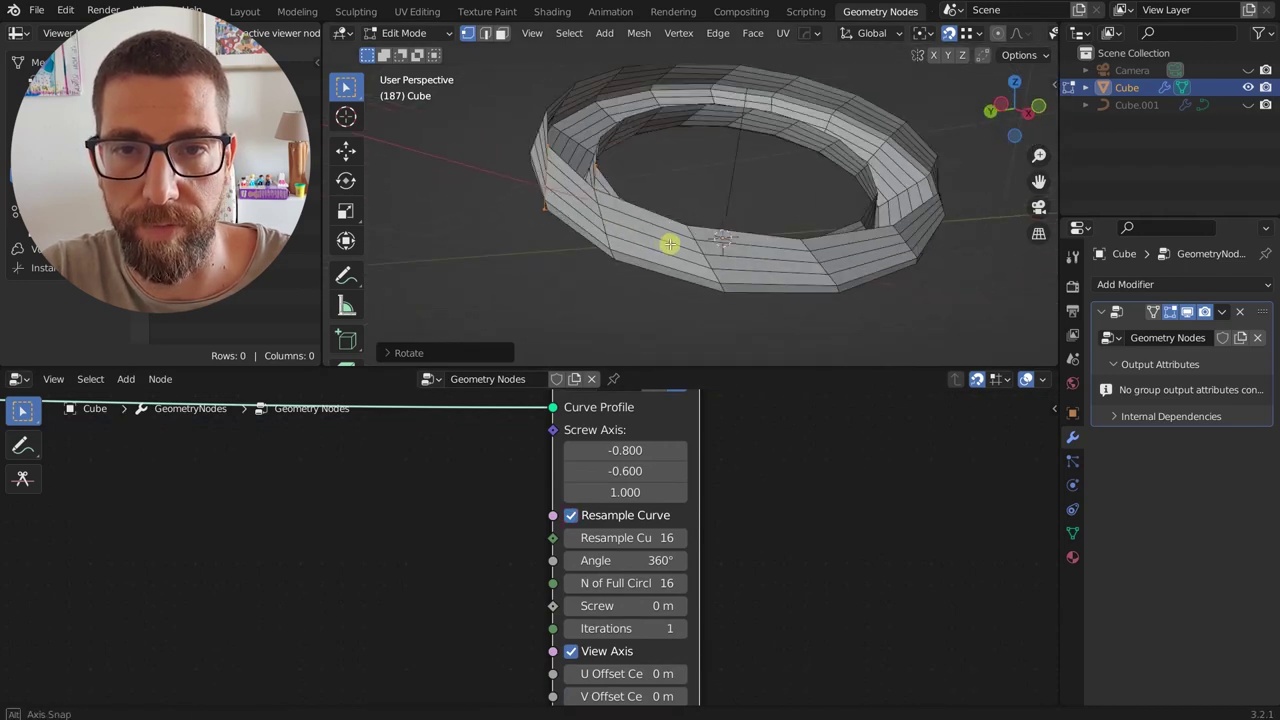
scroll(569, 185, up, 2)
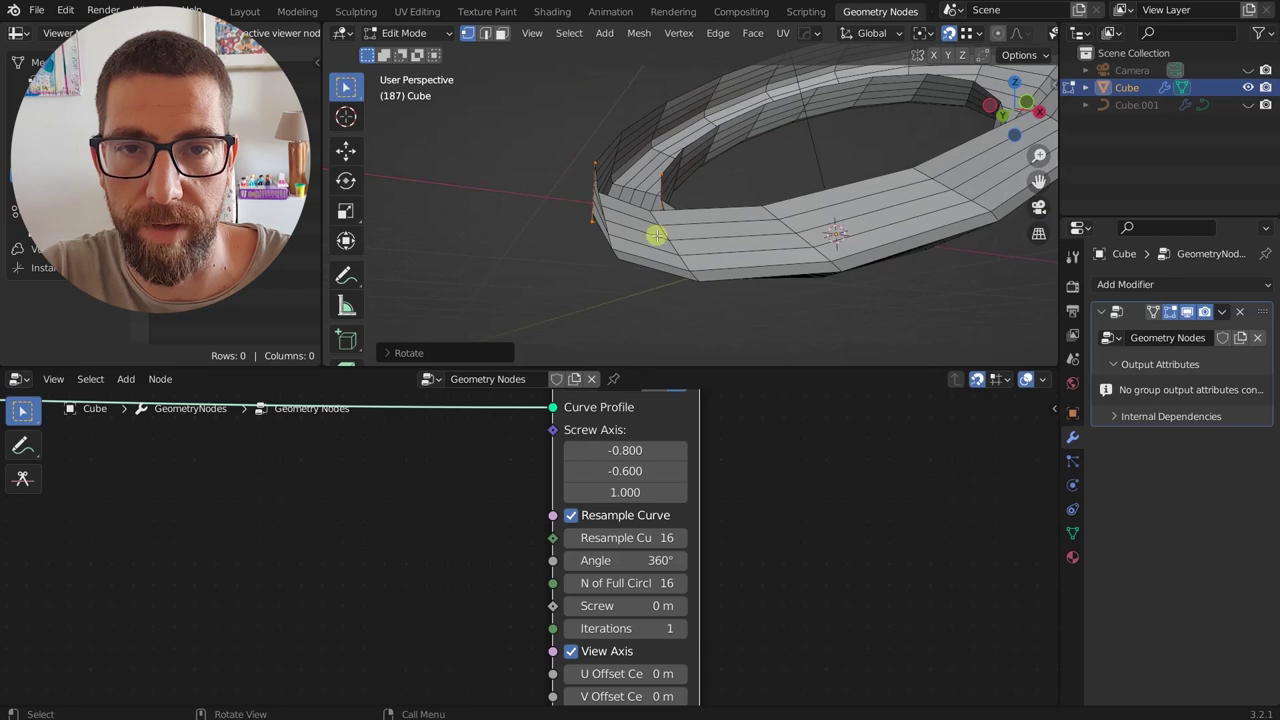
middle_drag(661, 186, 633, 203)
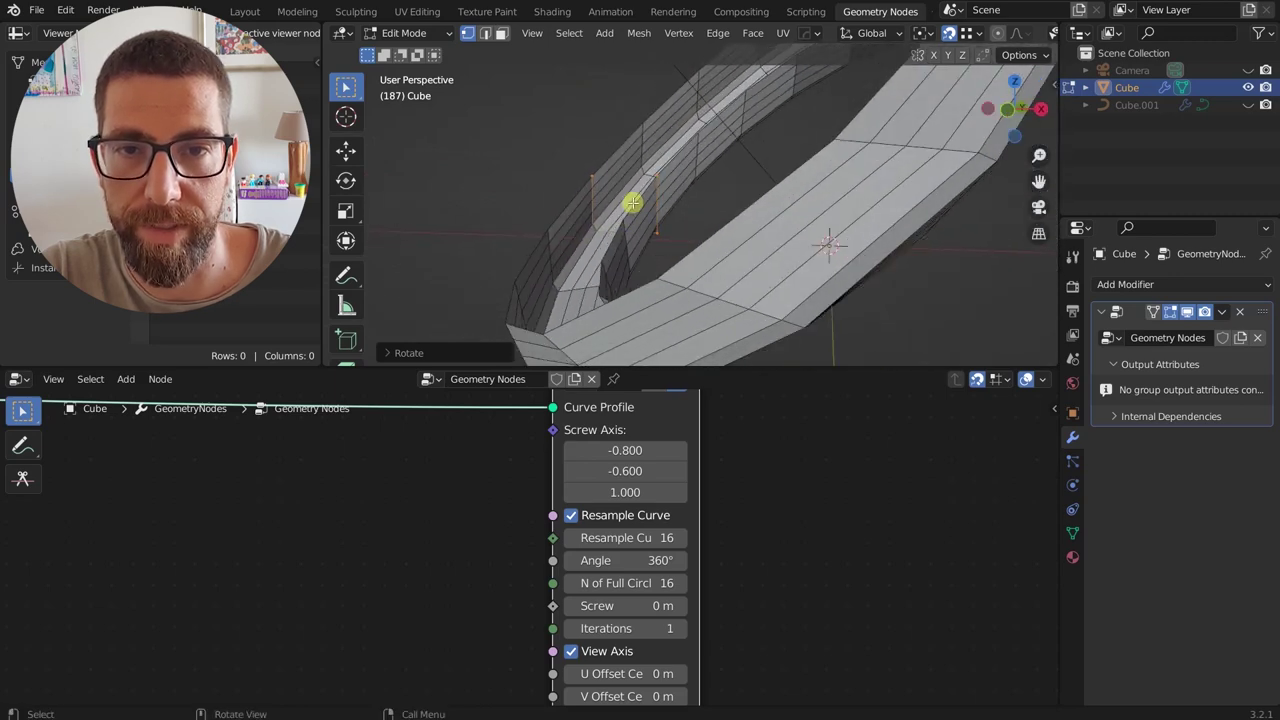
- Set the BB_Screw node's resample value to 5 and turn Resample Curve off
click(571, 515)
click(571, 515)
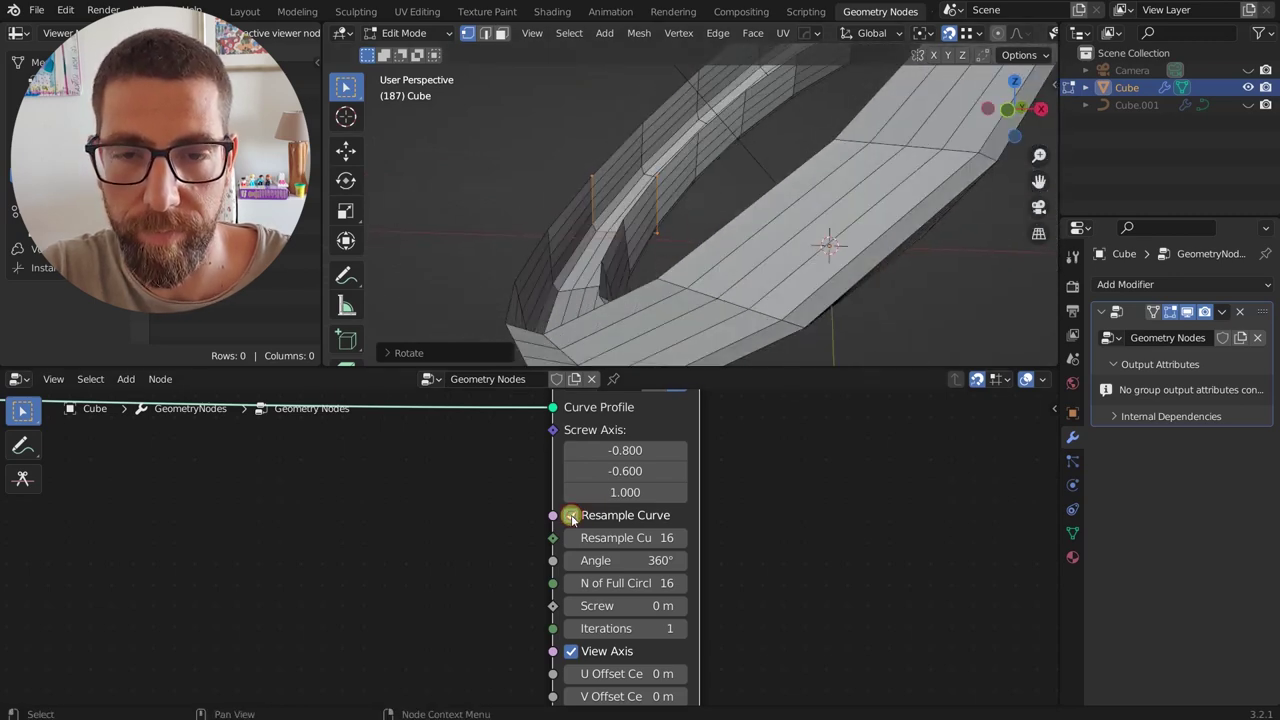
drag(625, 537, 622, 538)
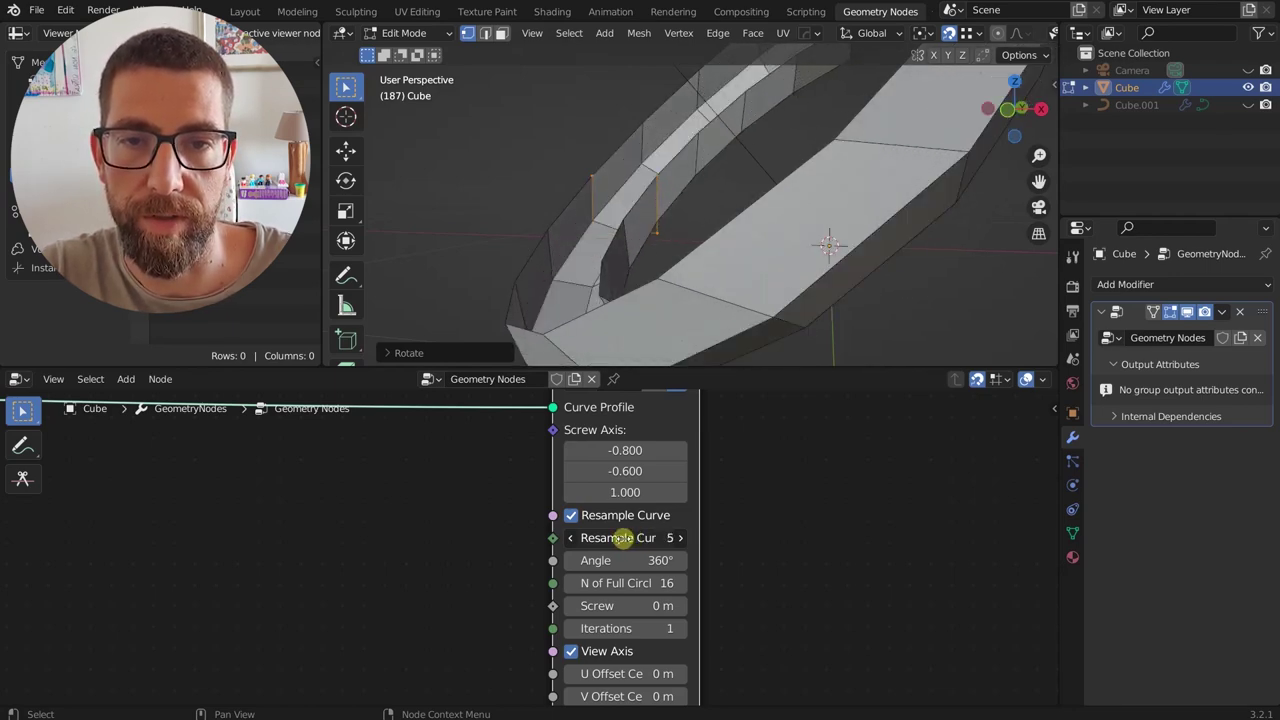
click(571, 515)
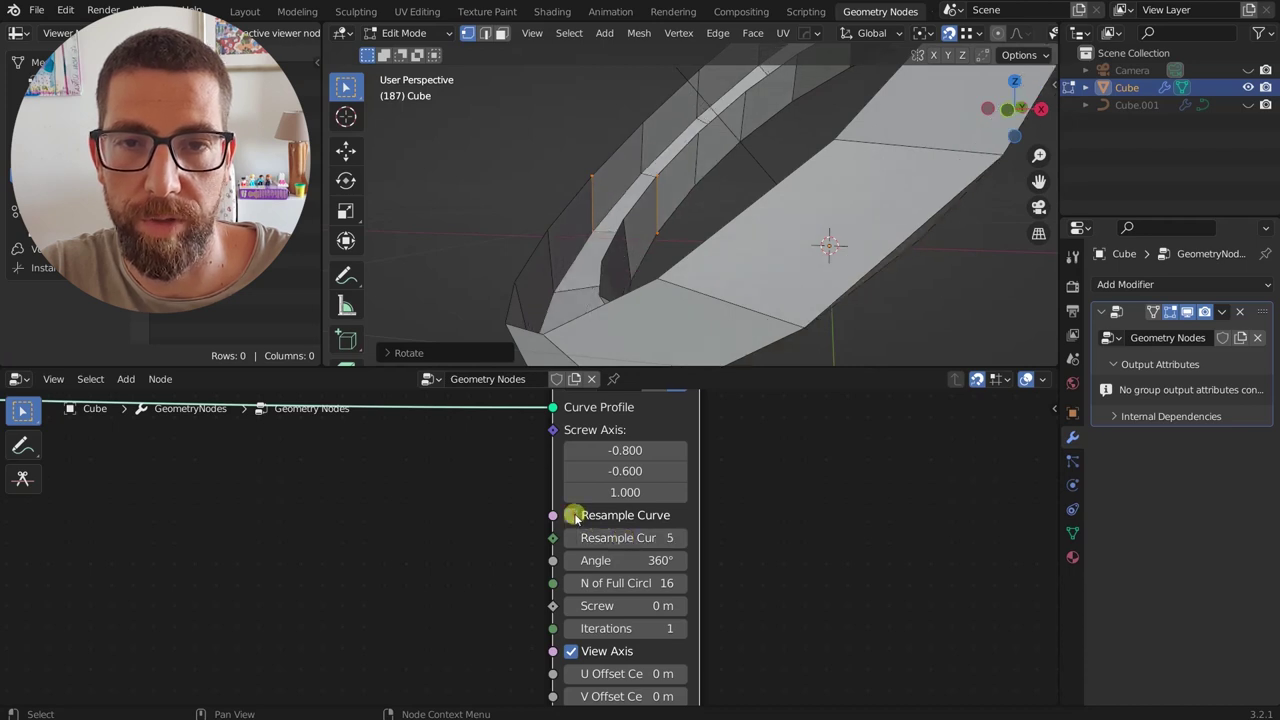
- Reduce the BB_Screw node's Angle to about 233° for a partial revolution
scroll(583, 489, down, 3)
scroll(600, 571, up, 5)
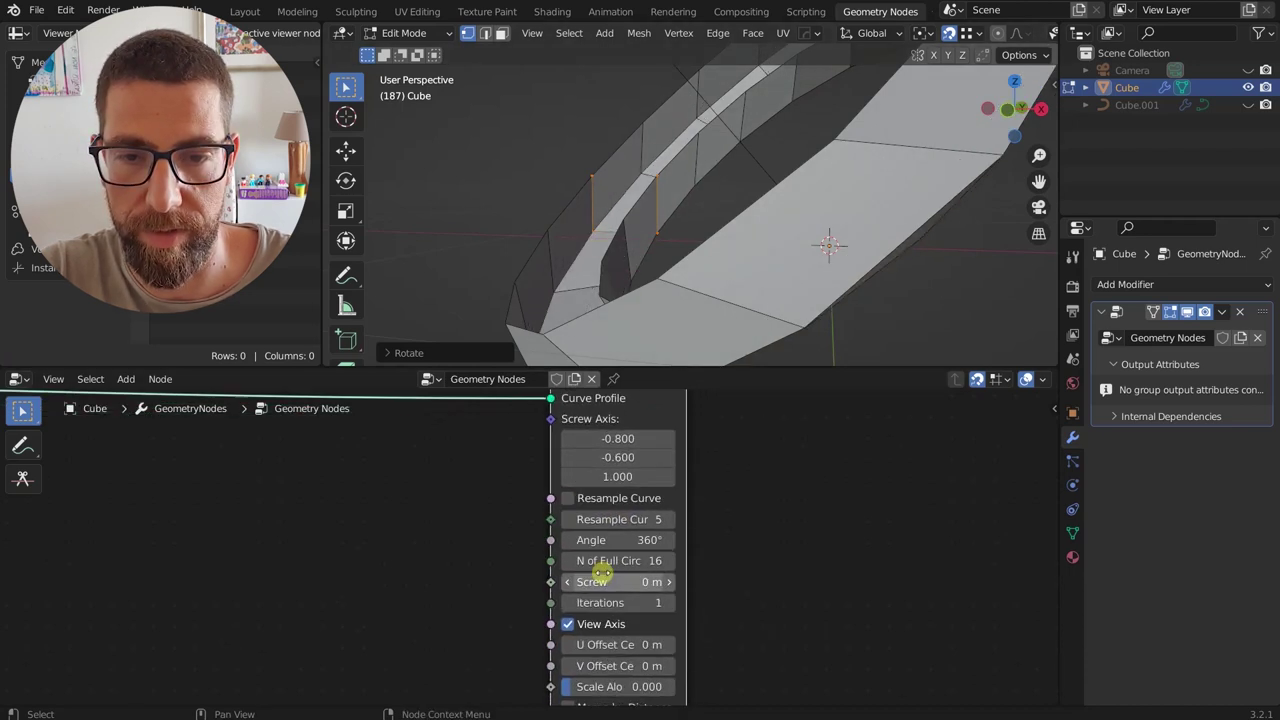
middle_drag(666, 563, 622, 557)
scroll(625, 300, down, 5)
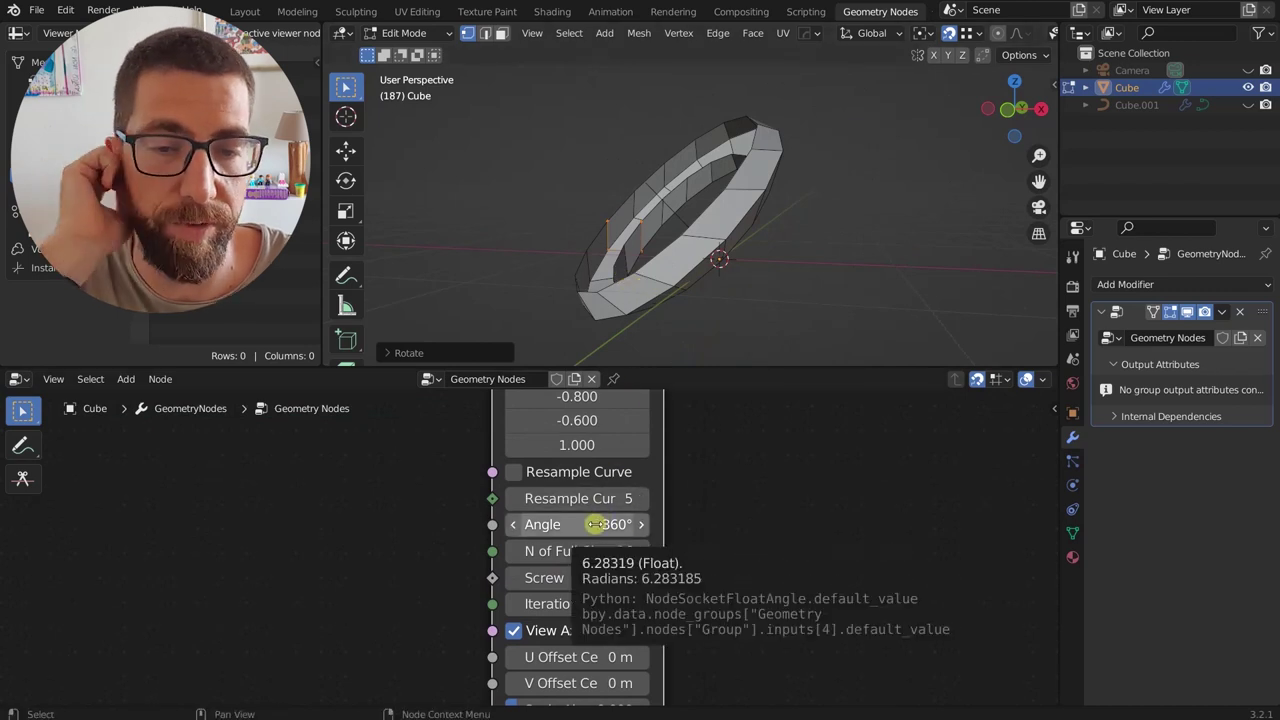
drag(634, 524, 1083, 437)
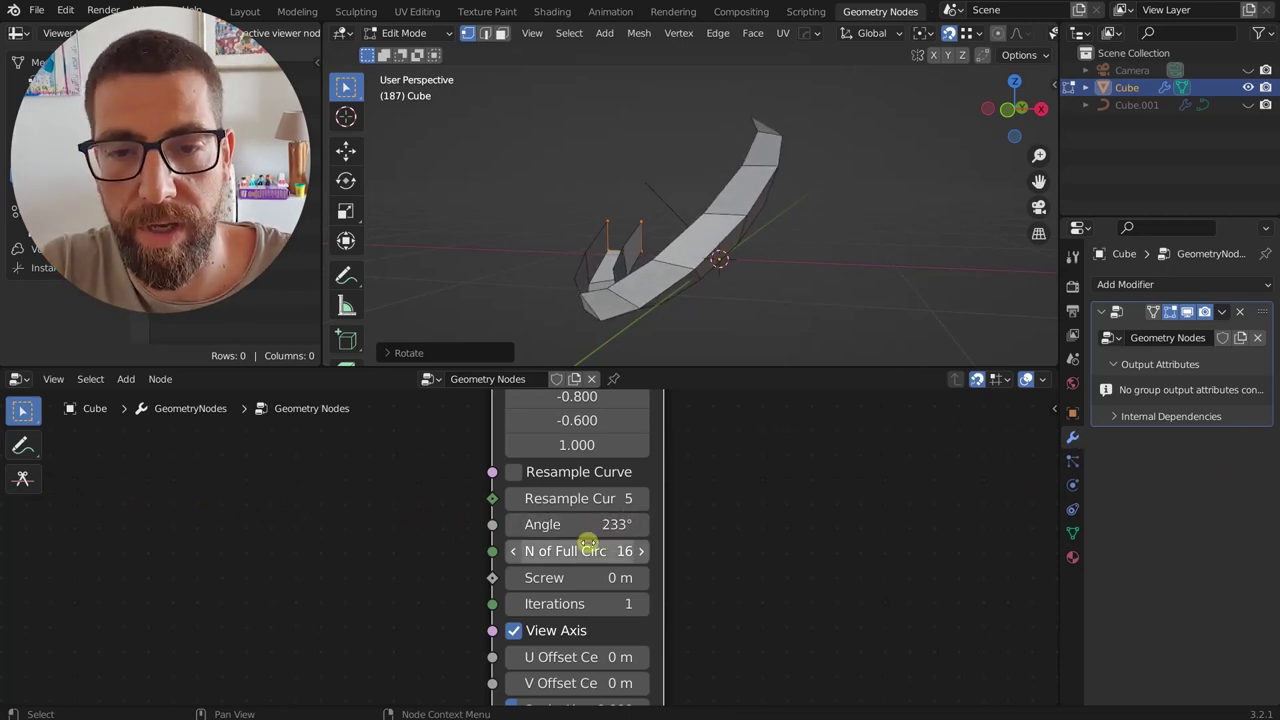
- Set the BB_Screw node's Angle to 360° for a complete revolution
click(587, 525)
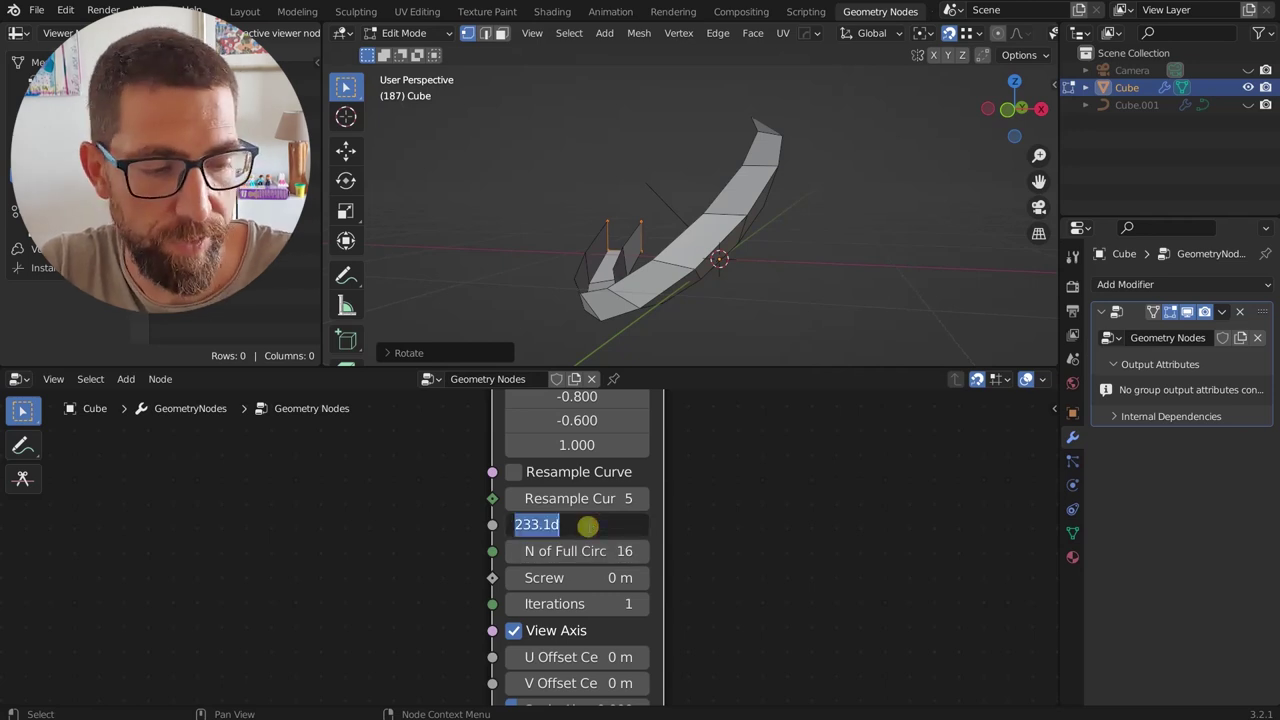
text(360)
key(Return)
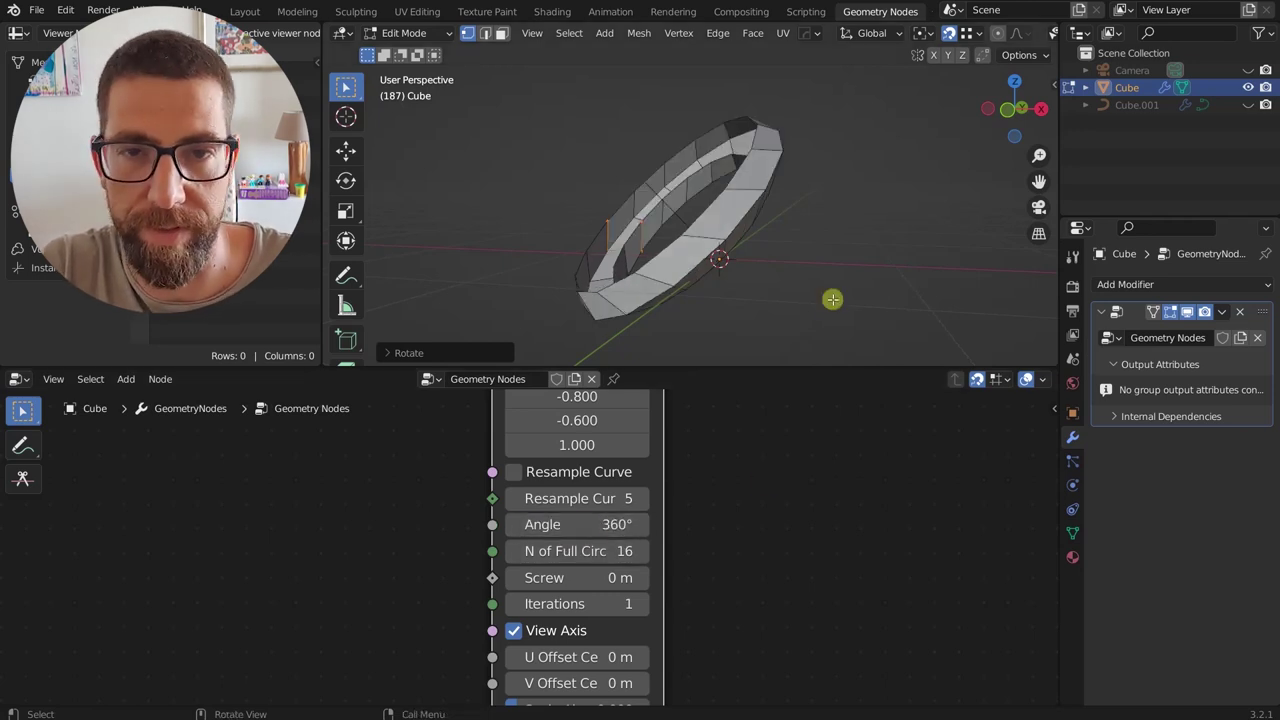
- Set the BB_Screw node's N of Full Circle value to 32
middle_drag(771, 240, 785, 215)
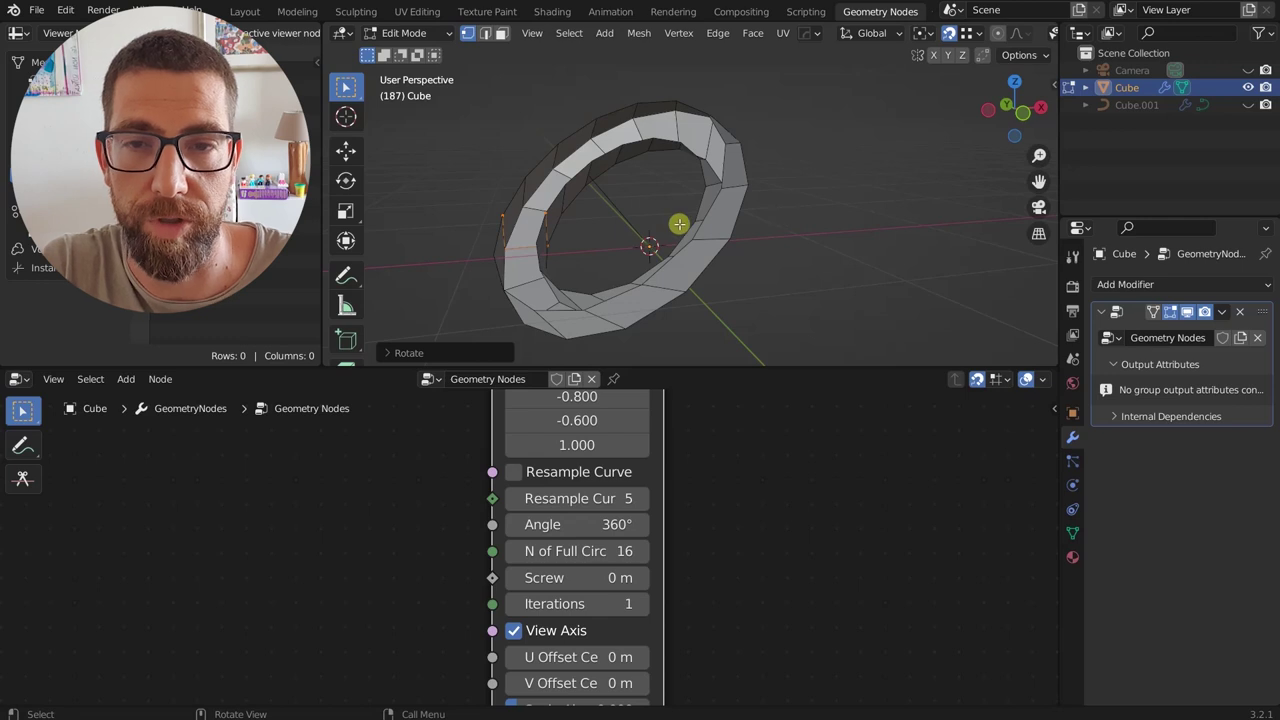
middle_drag(679, 224, 597, 214)
scroll(594, 425, up, 1)
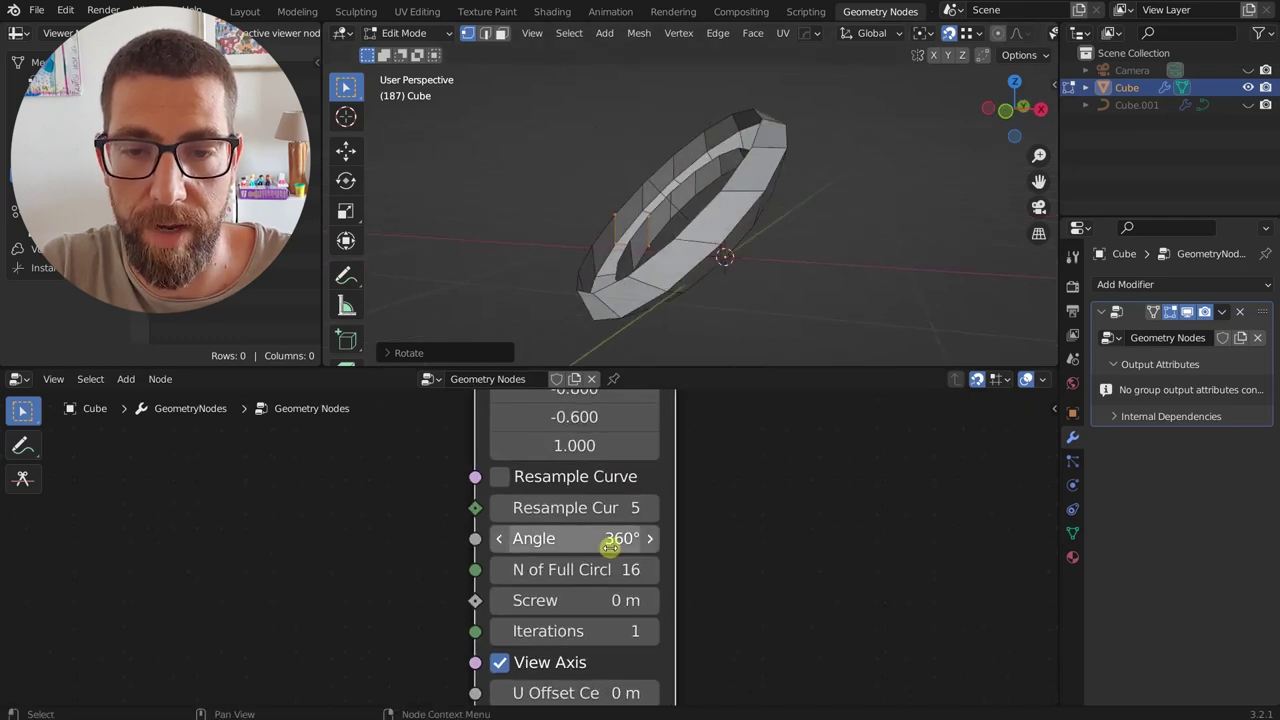
middle_drag(688, 280, 720, 251)
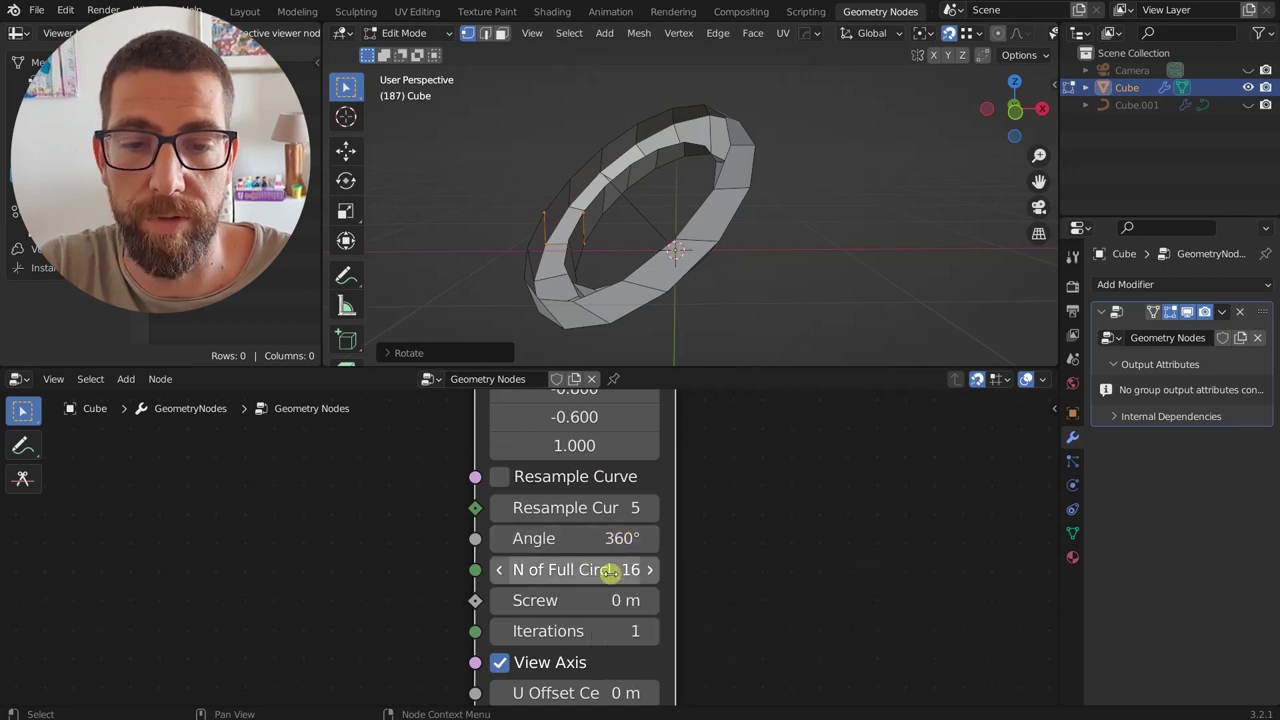
click(614, 569)
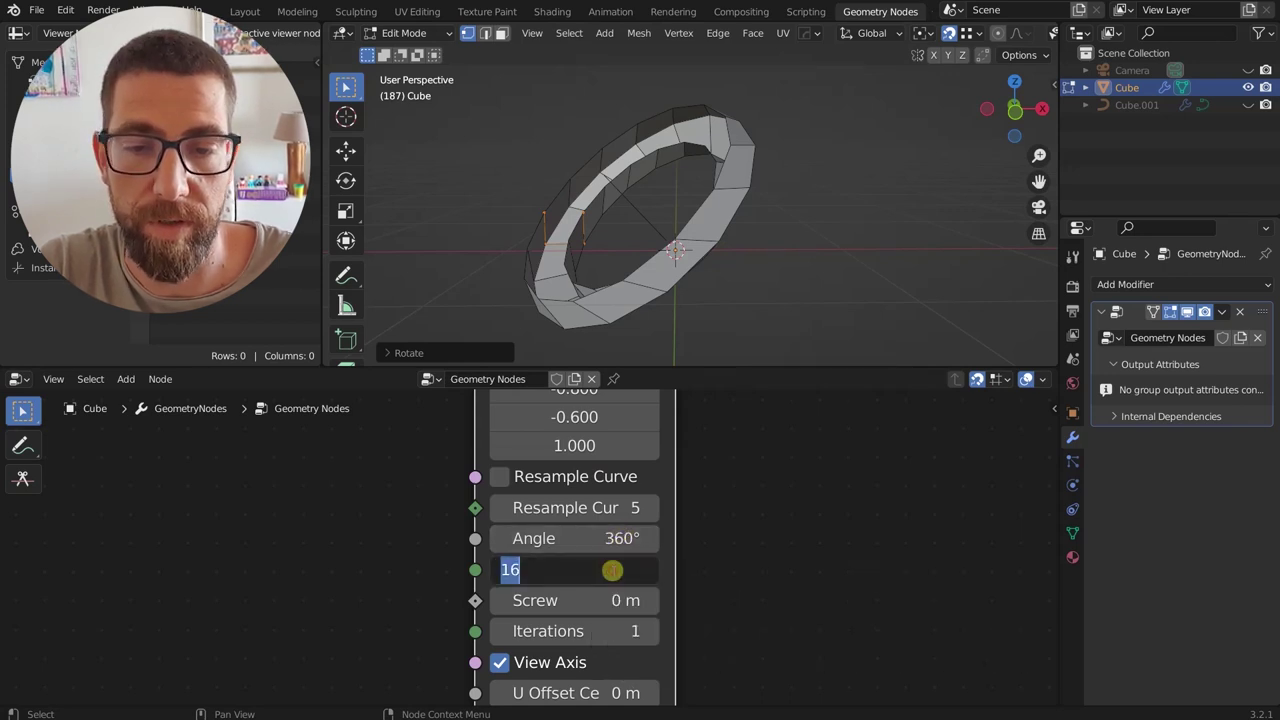
key(Return)
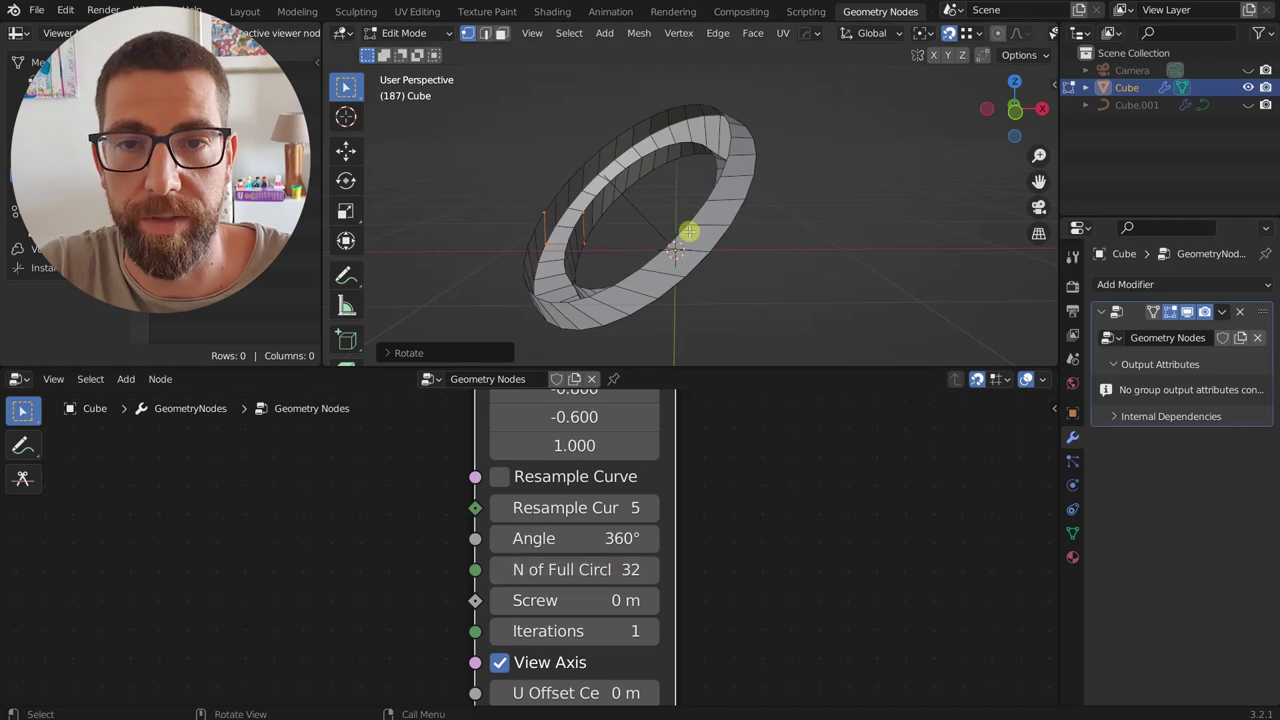
- Raise the N of Full Circle value to 145 and inspect the dense ring
middle_drag(561, 254, 600, 251)
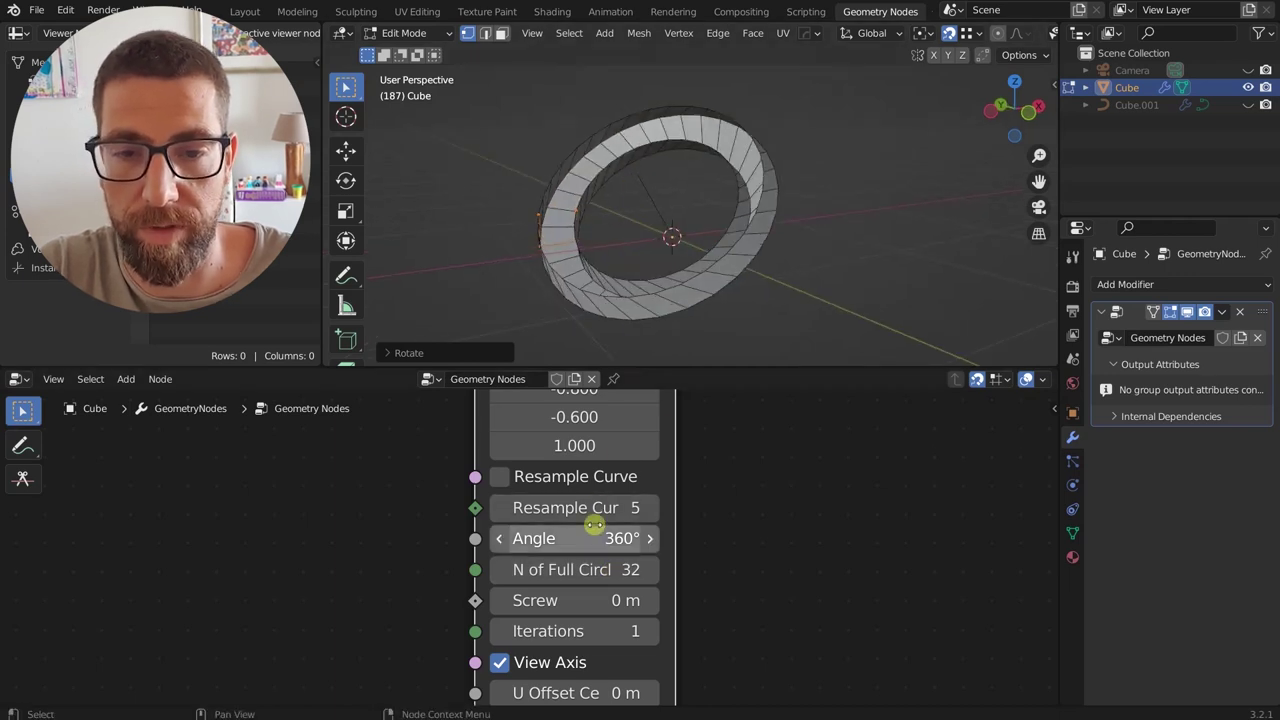
drag(591, 565, 675, 563)
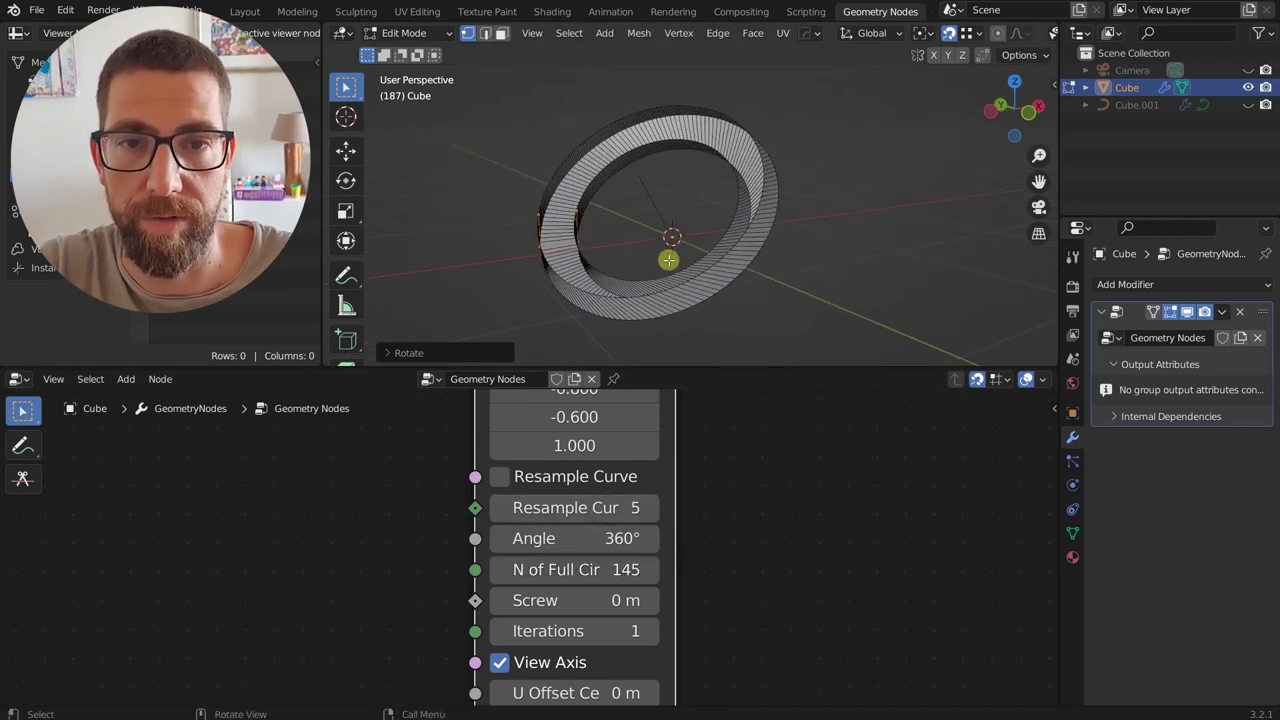
middle_drag(666, 257, 605, 211)
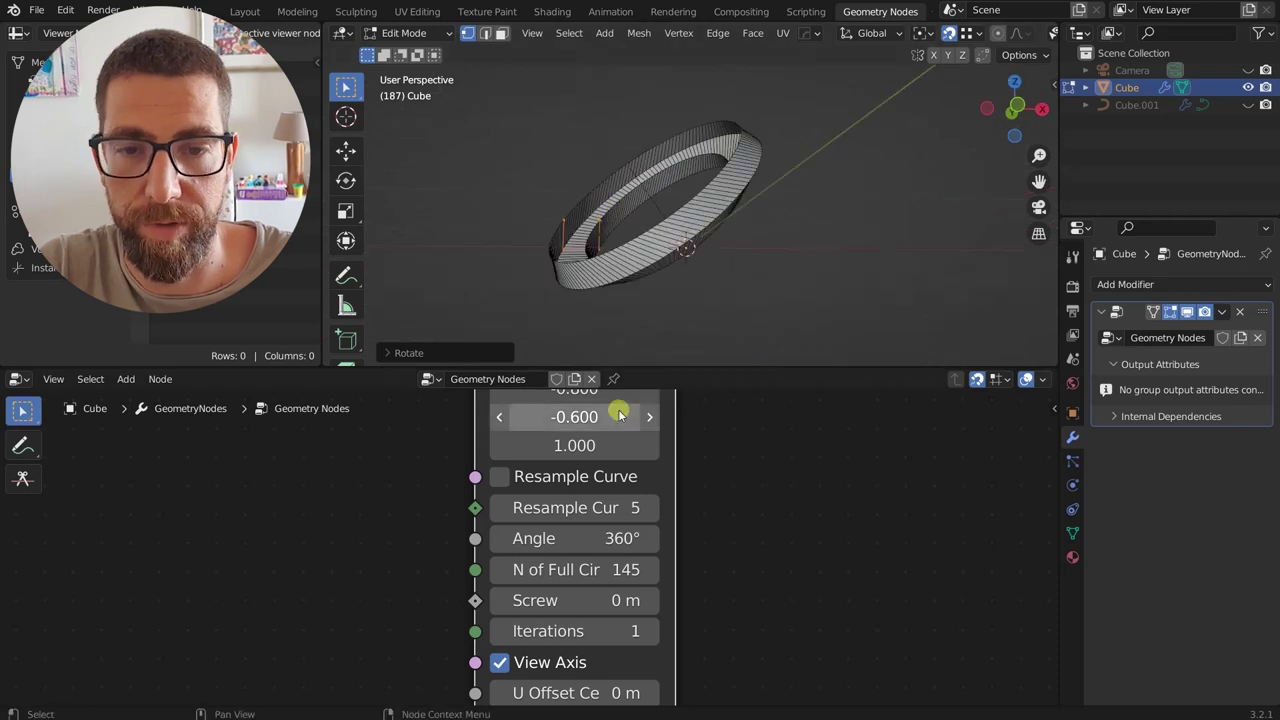
- Set the N of Full Circle value to 16
click(614, 571)
text(16)
key(Return)
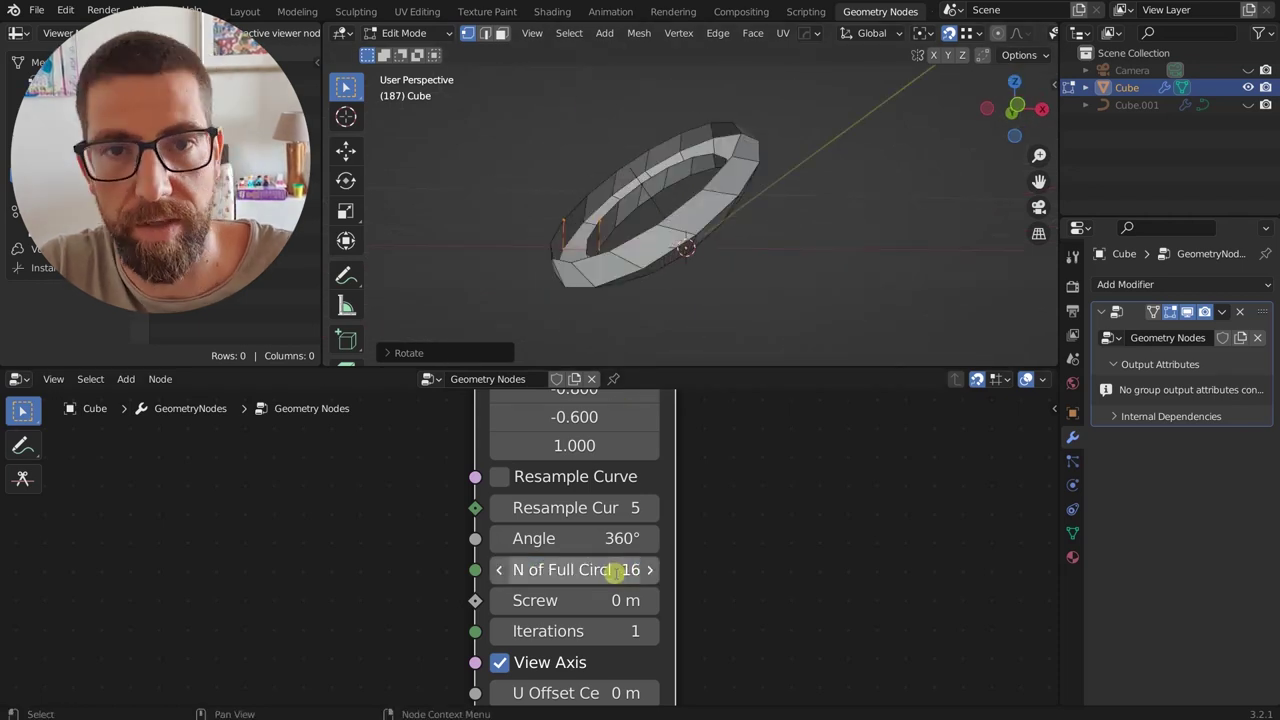
- Increase the BB_Screw node's Screw value to 0.4 m to offset the revolution along the axis
scroll(636, 525, down, 1)
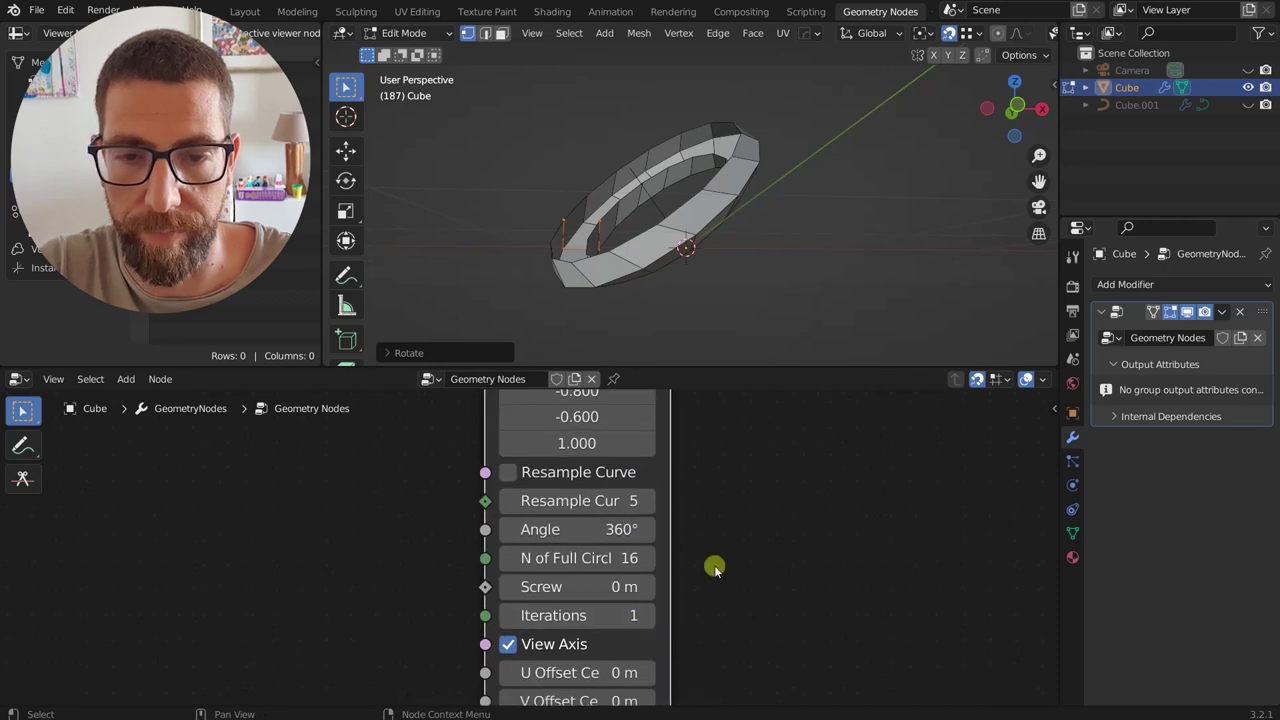
scroll(634, 584, up, 1)
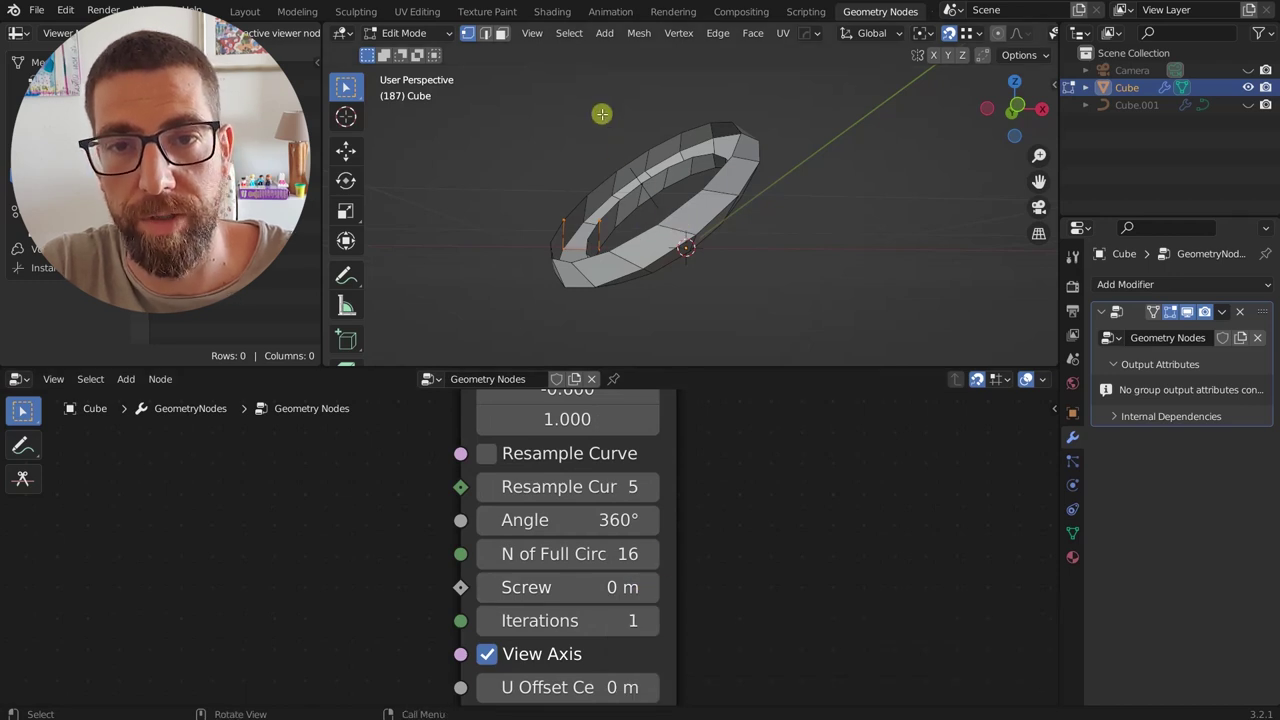
middle_drag(590, 210, 568, 230)
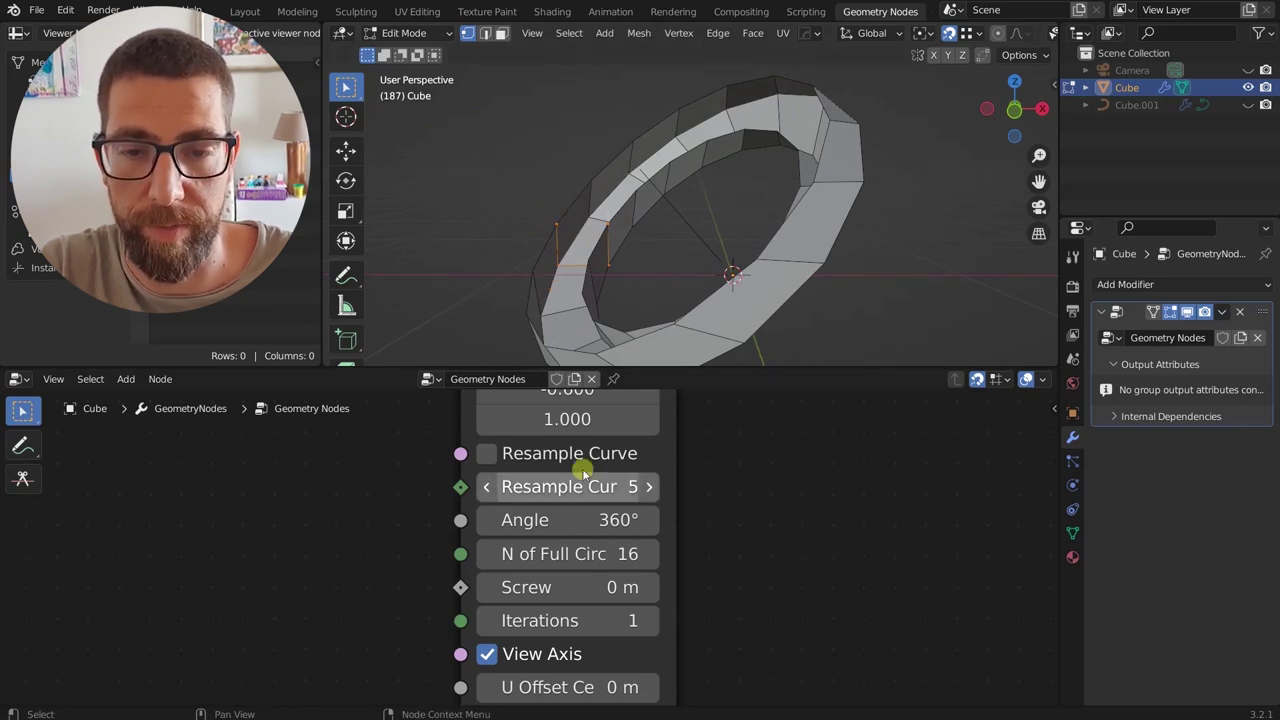
click(648, 588)
click(648, 588)
click(648, 588)
click(648, 588)
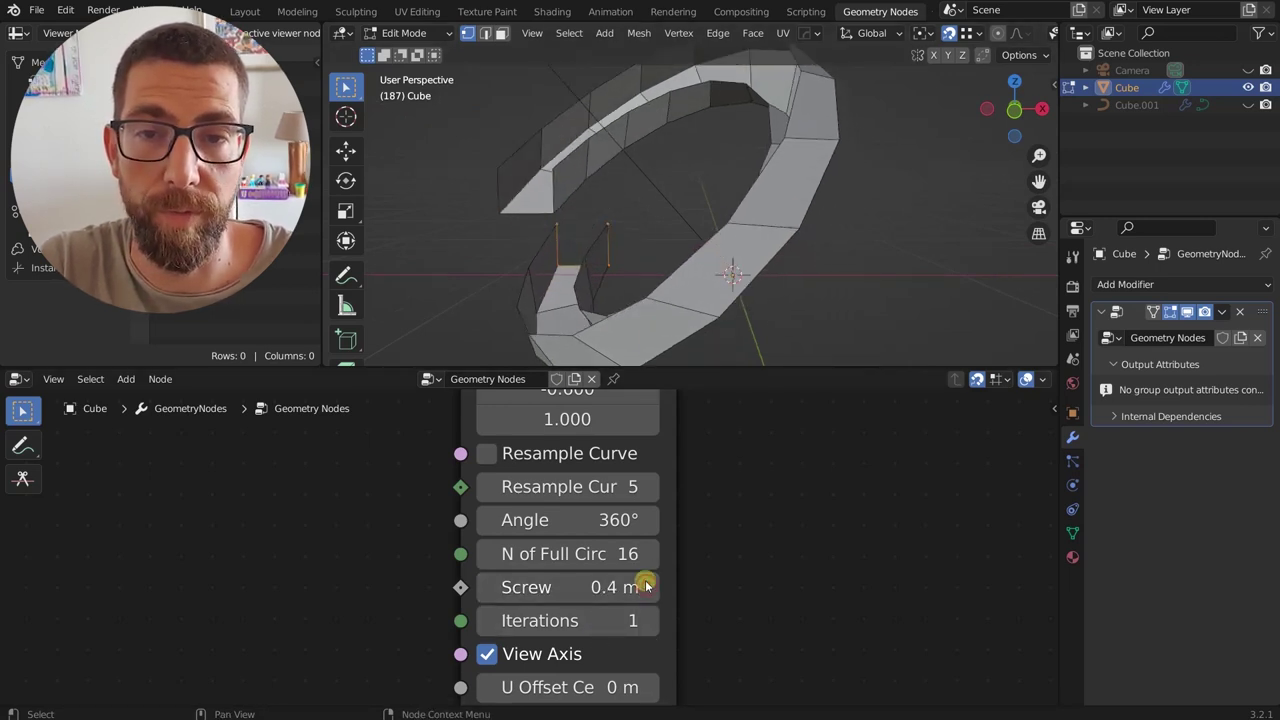
- Raise the Screw value further in small increments and lower it to 0.3 m
middle_drag(570, 330, 580, 303)
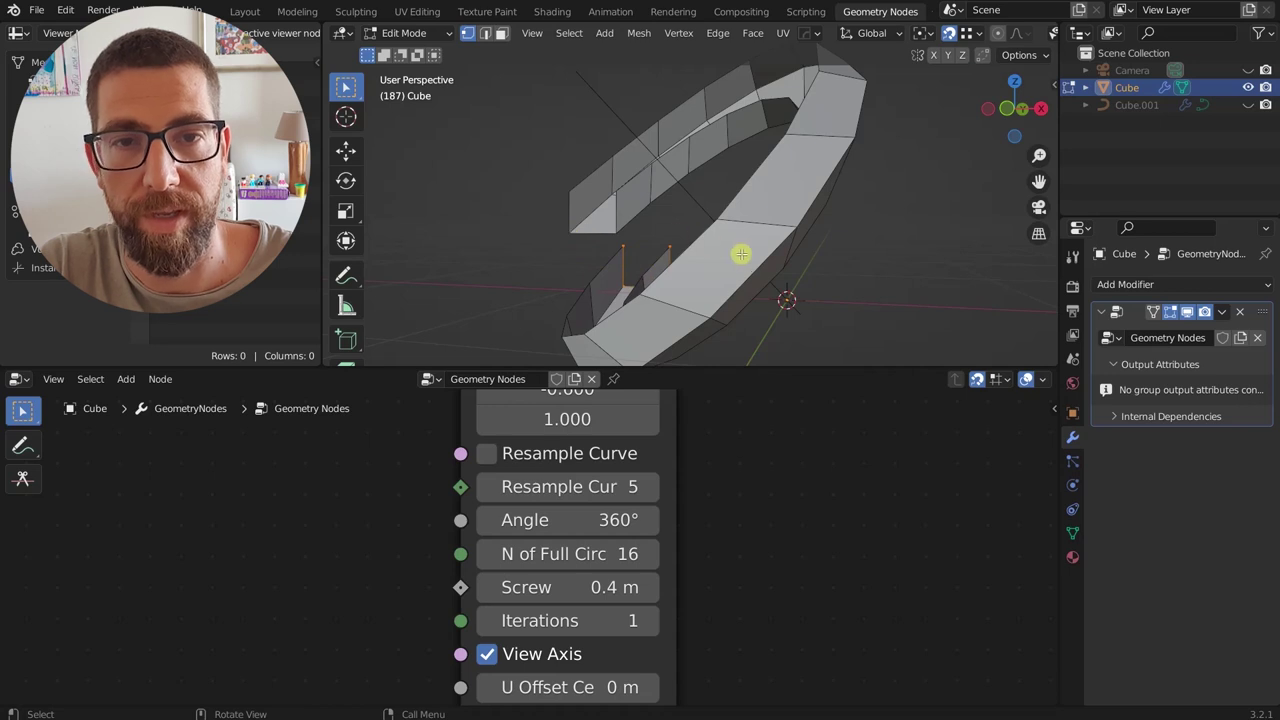
scroll(638, 211, down, 5)
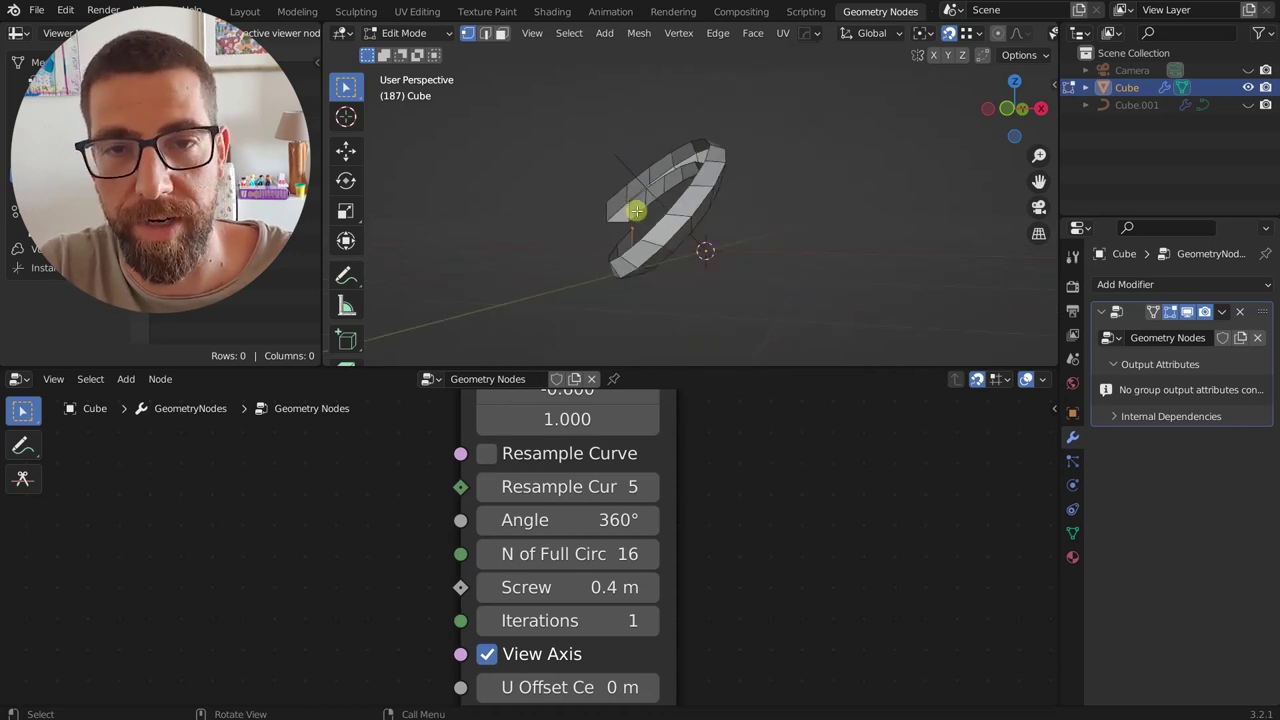
mouse_move(636, 211)
middle_down()
mouse_move(669, 186)
mouse_move(648, 195)
middle_up()
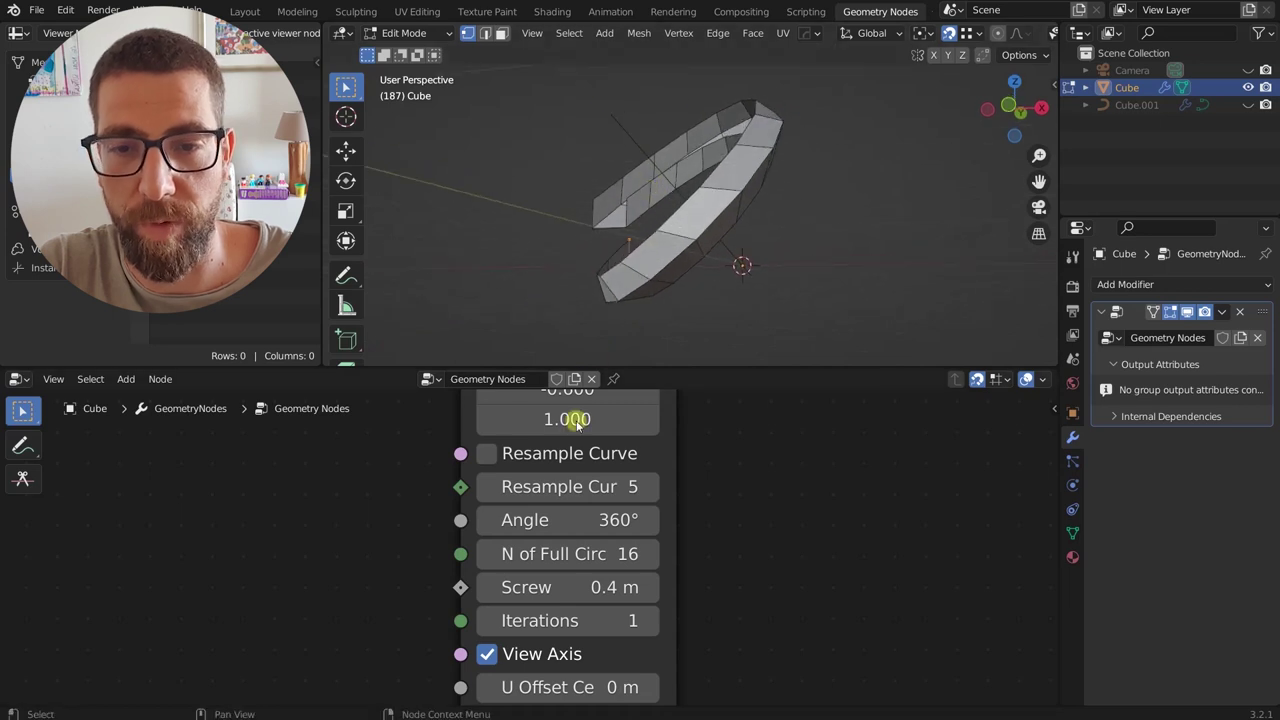
click(652, 587)
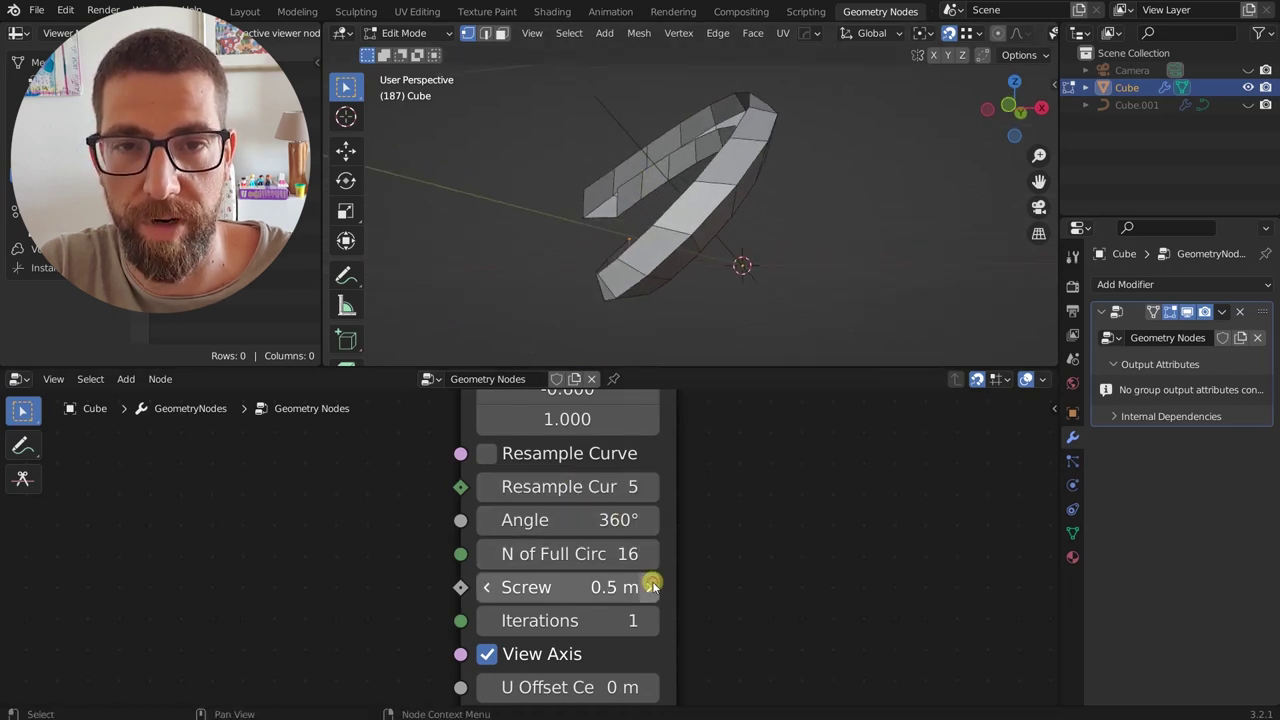
click(652, 587)
click(652, 587)
click(490, 587)
click(490, 587)
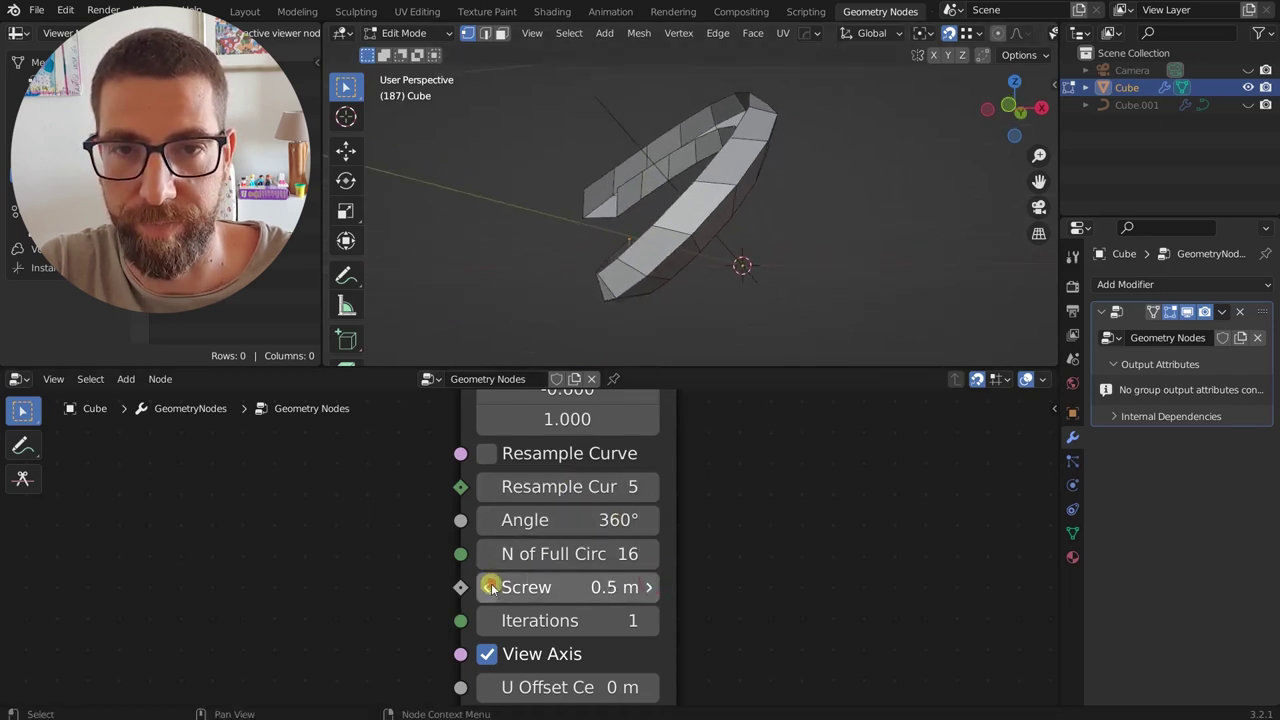
click(490, 587)
click(490, 587)
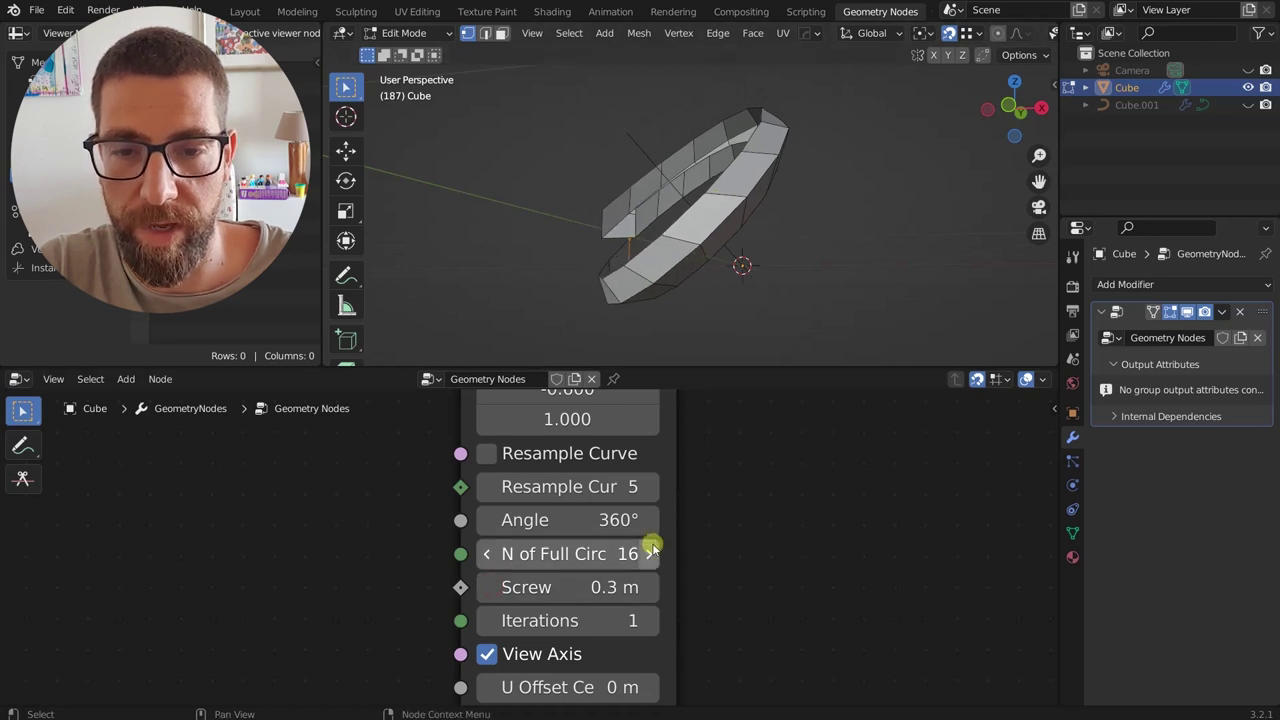
- Raise the BB_Screw node's Iterations to 3 to repeat the revolution, and lower it back to 1
middle_drag(693, 639, 686, 620)
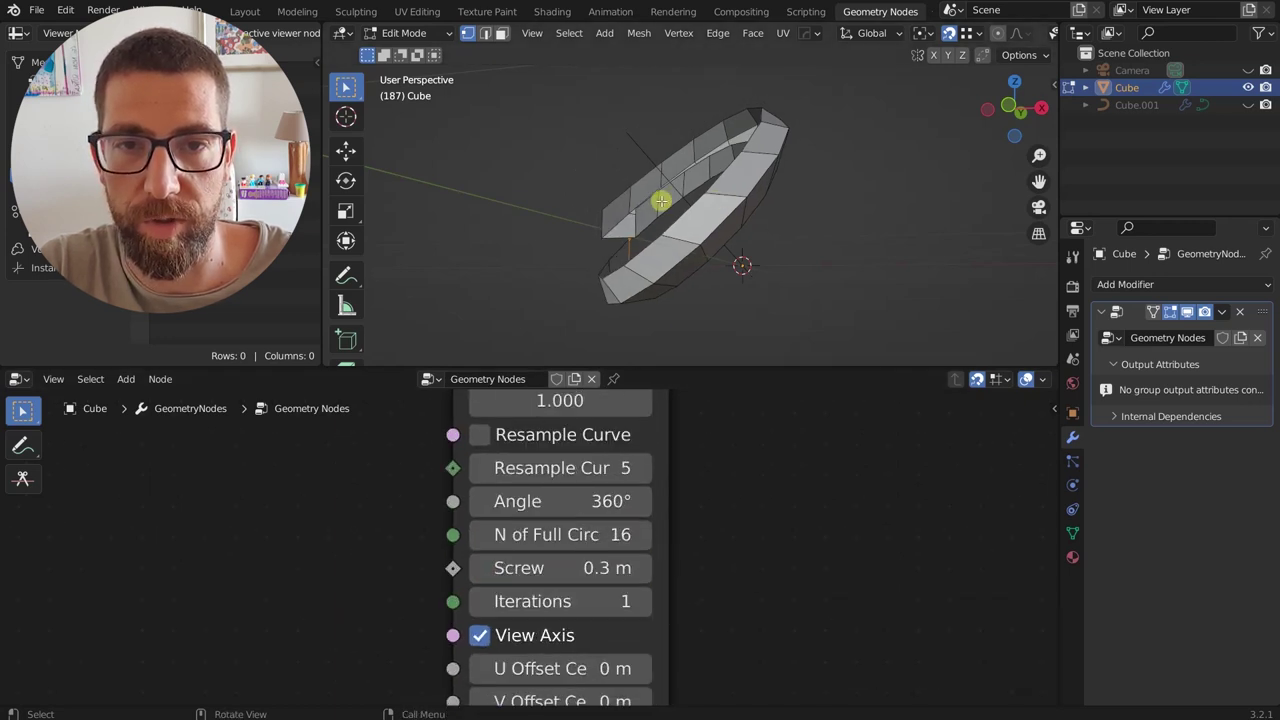
middle_drag(663, 200, 666, 222)
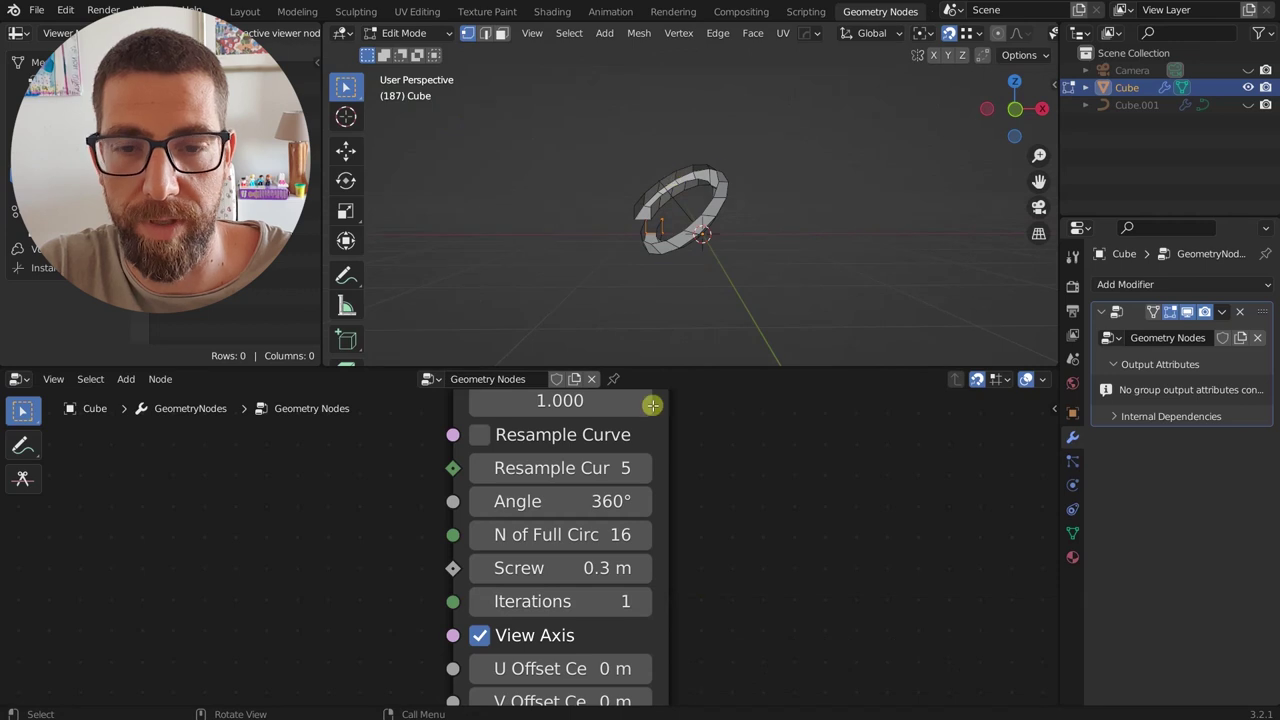
click(643, 601)
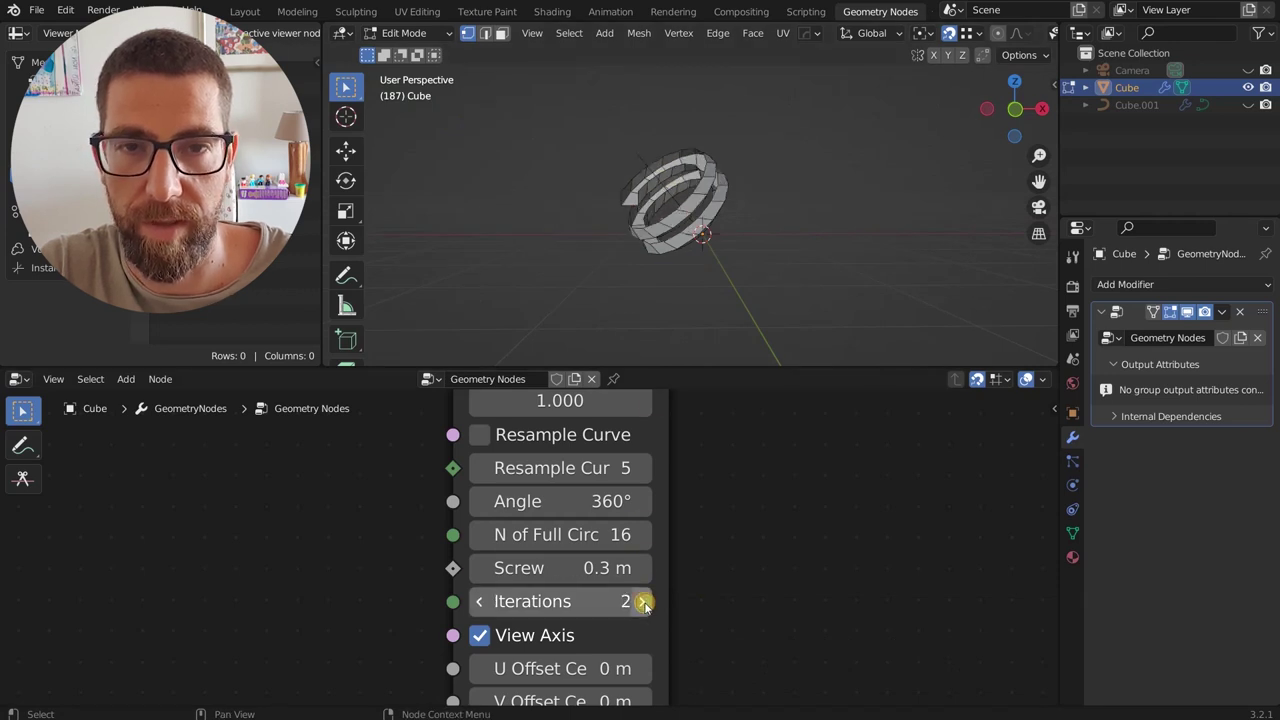
click(643, 601)
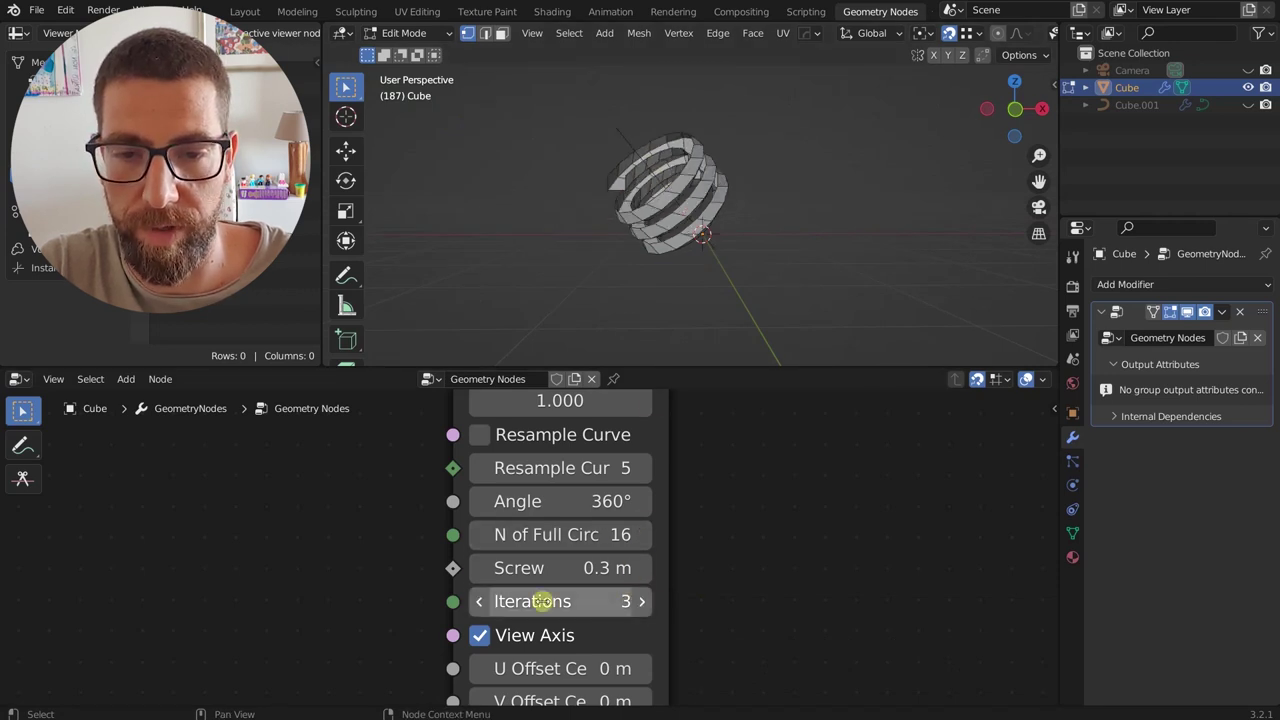
click(479, 601)
click(479, 601)
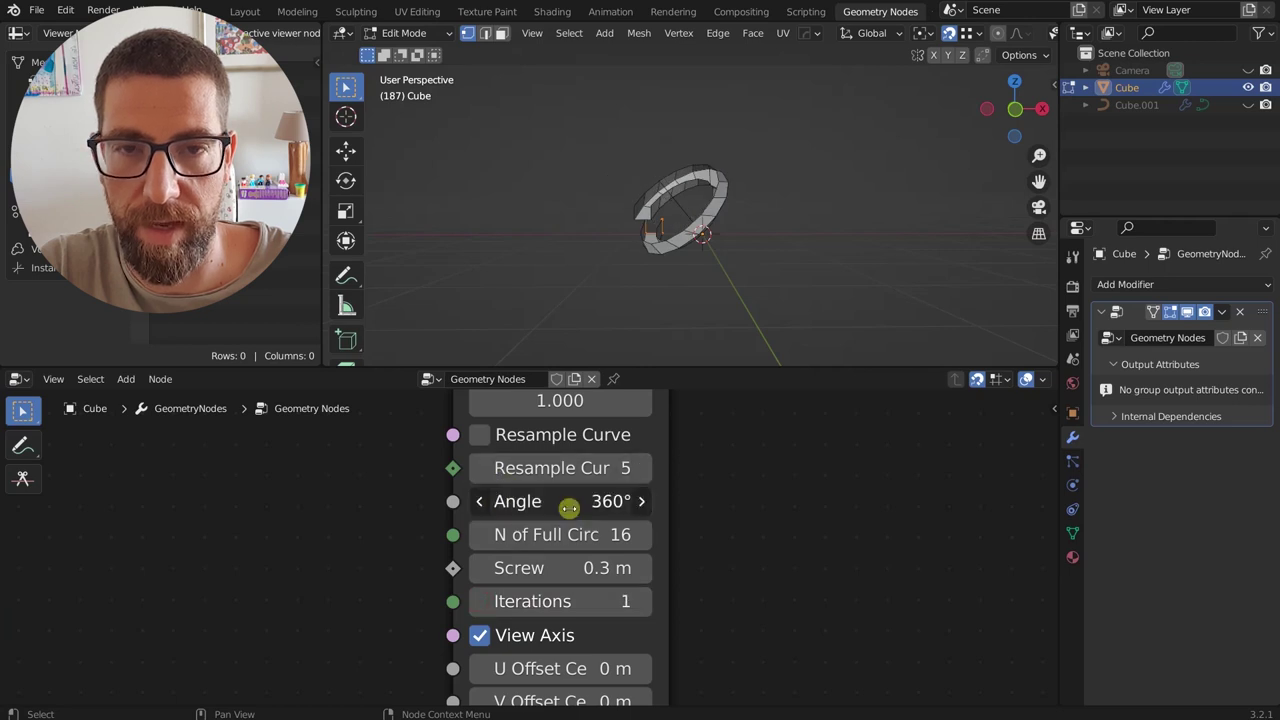
- Set the Angle to 270° and raise the Iterations to 4 to build a multi-turn coil
drag(566, 503, 1238, 423)
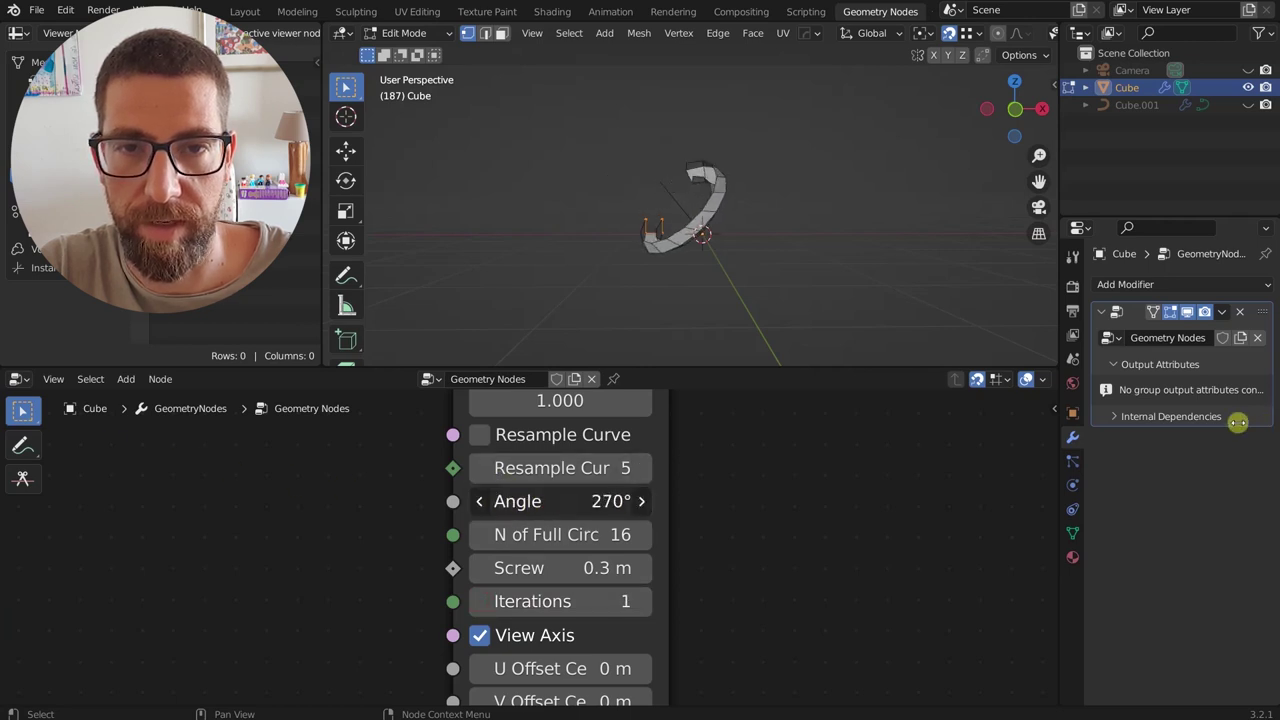
click(641, 601)
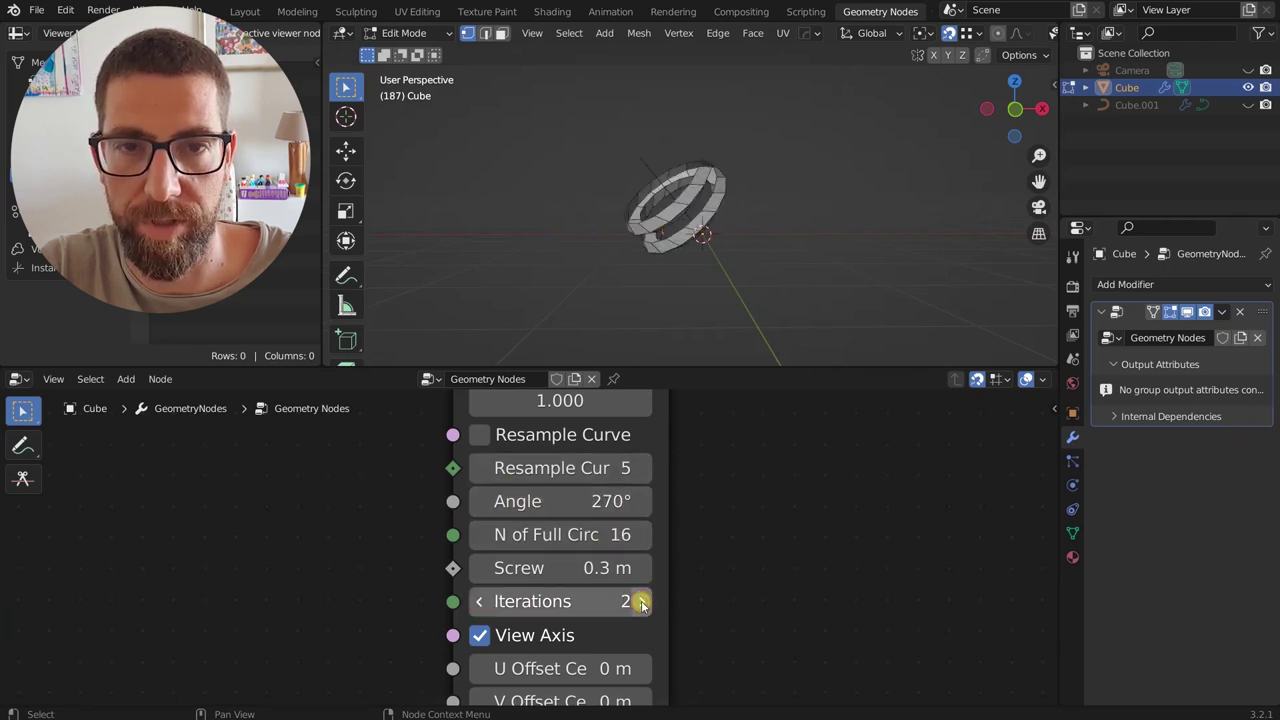
click(641, 601)
click(641, 601)
middle_drag(719, 219, 668, 350)
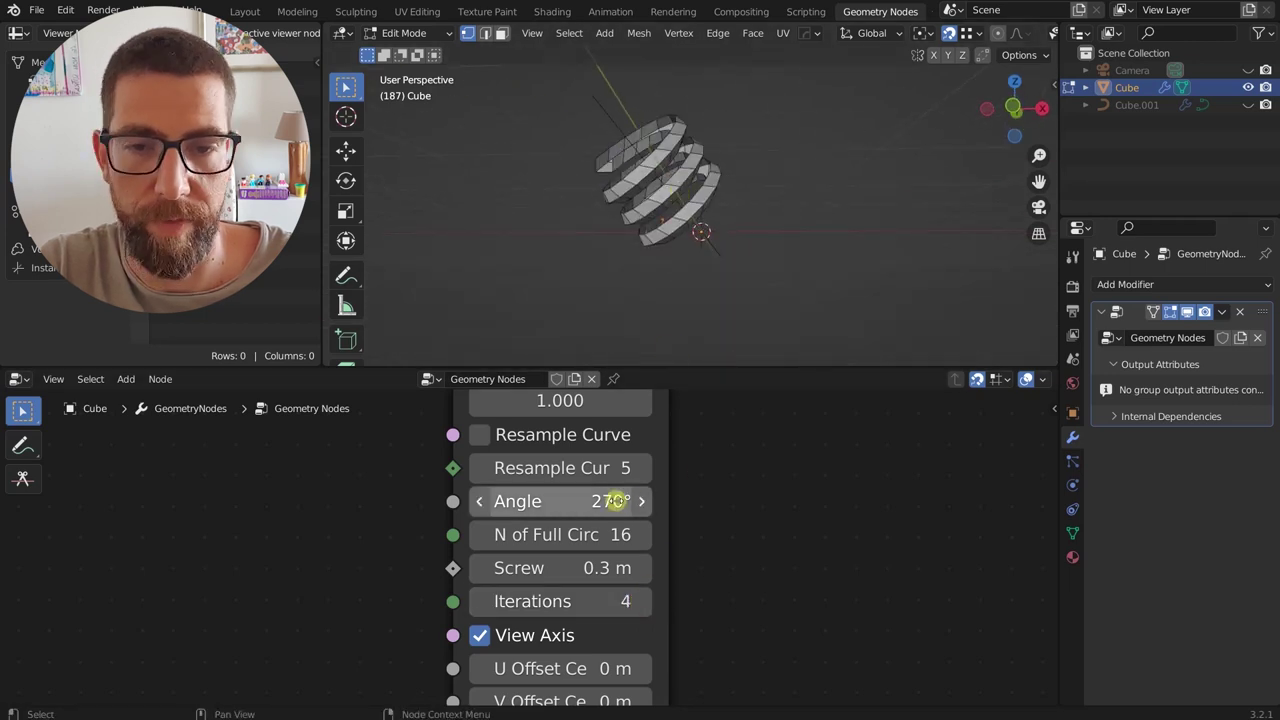
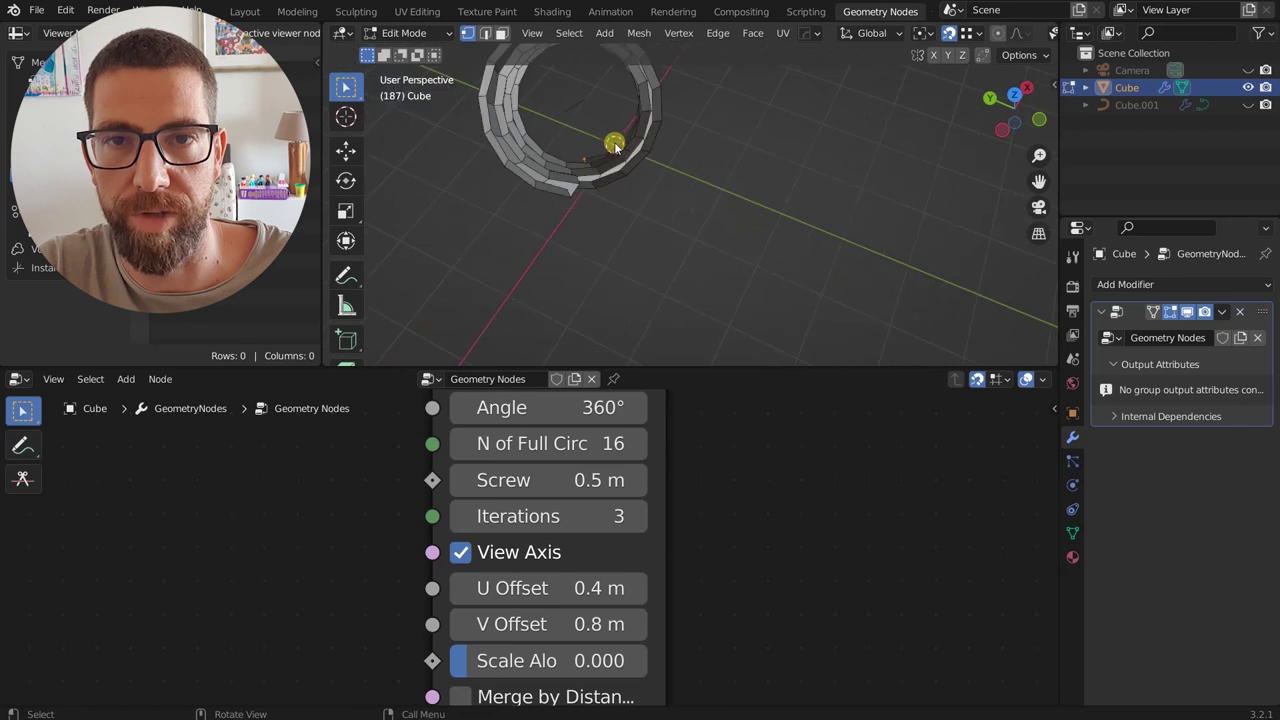
- Examine the three-iteration coil and its screw axis from several angles, both close up and from farther away
middle_drag(614, 143, 543, 63)
middle_drag(624, 180, 457, 157)
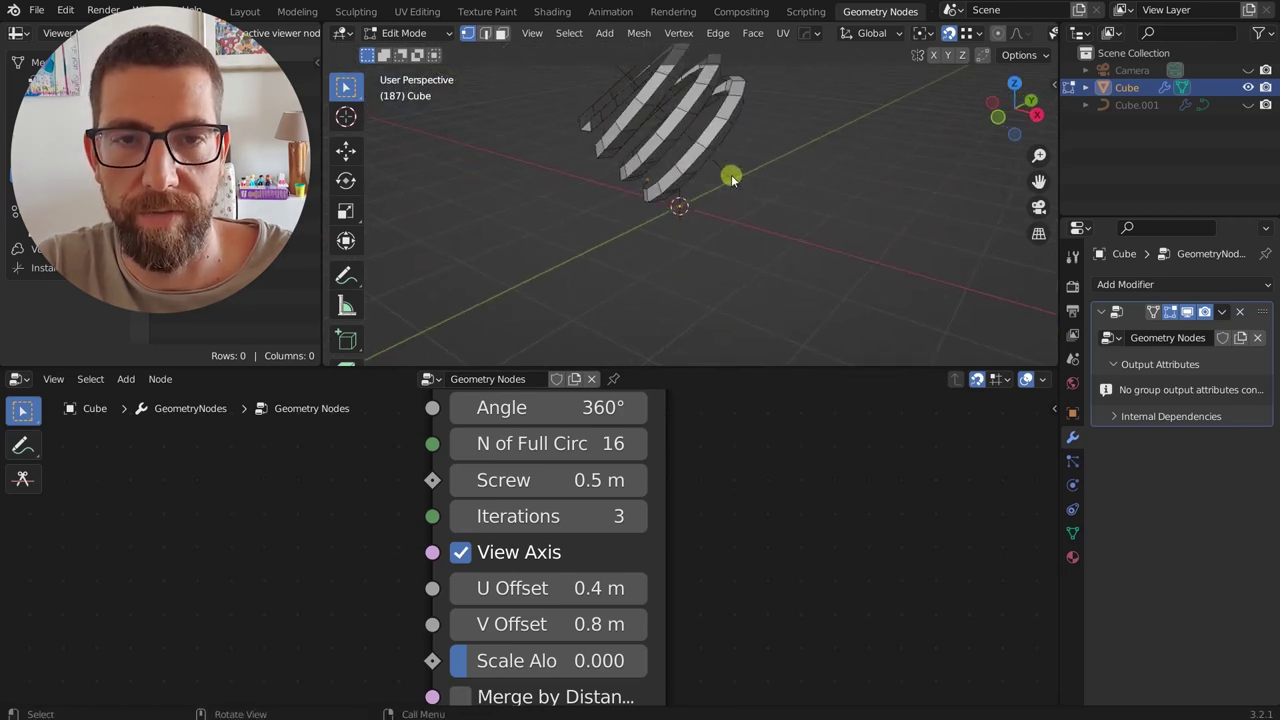
middle_drag(728, 174, 766, 221)
scroll(704, 195, up, 5)
scroll(750, 175, down, 5)
middle_drag(750, 175, 714, 168)
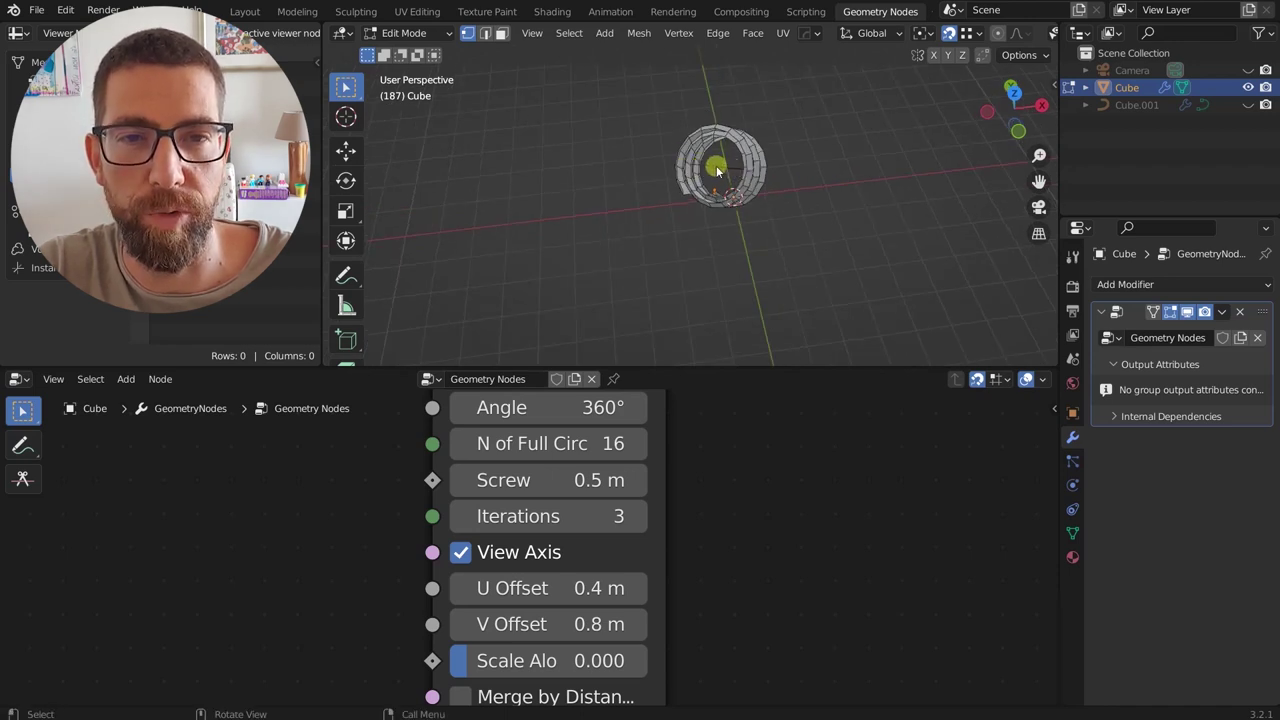
scroll(730, 182, up, 3)
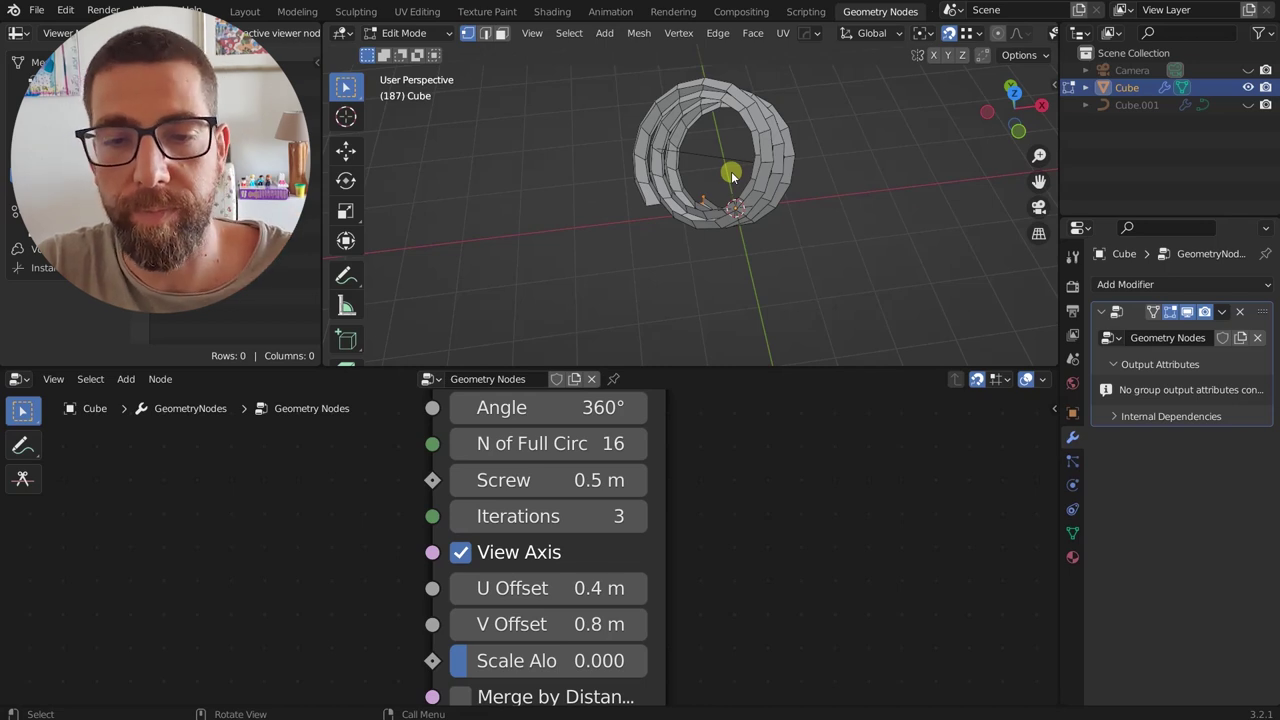
- Try a U Offset Center of 0.1 m and a V Offset Center of 0.9 m, and reset both to 0 m
drag(571, 588, 578, 614)
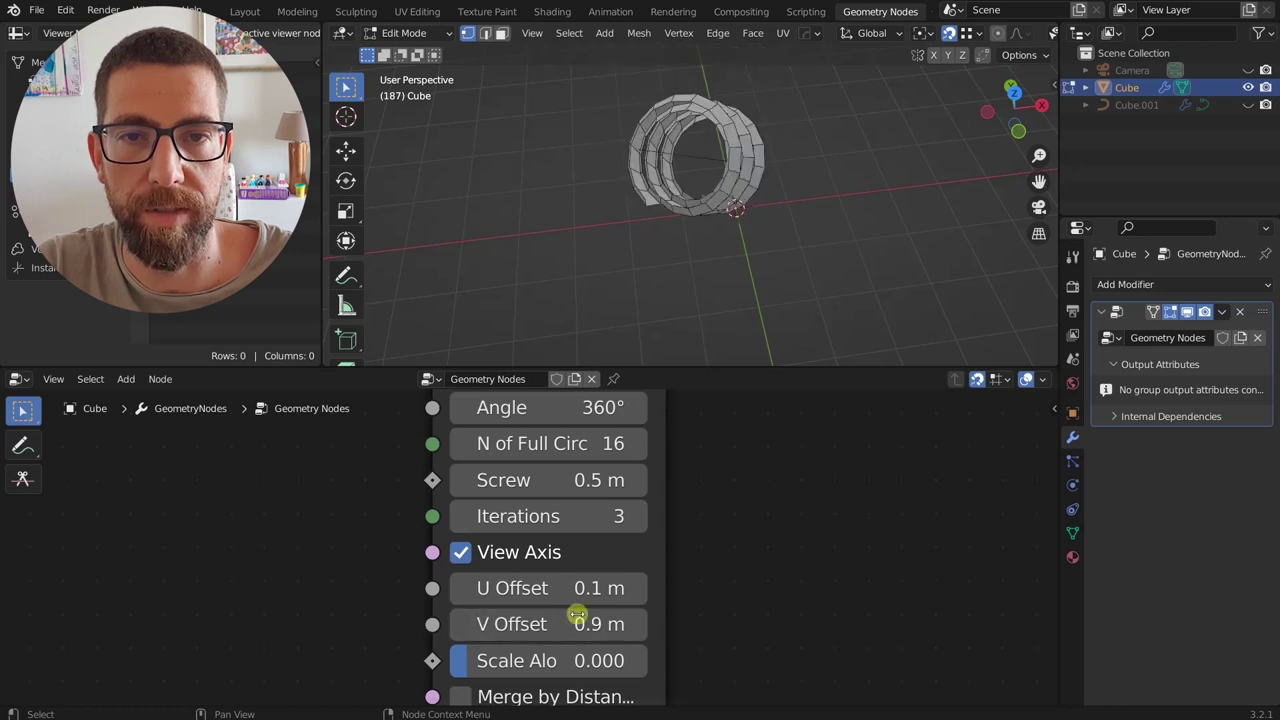
middle_drag(694, 203, 720, 200)
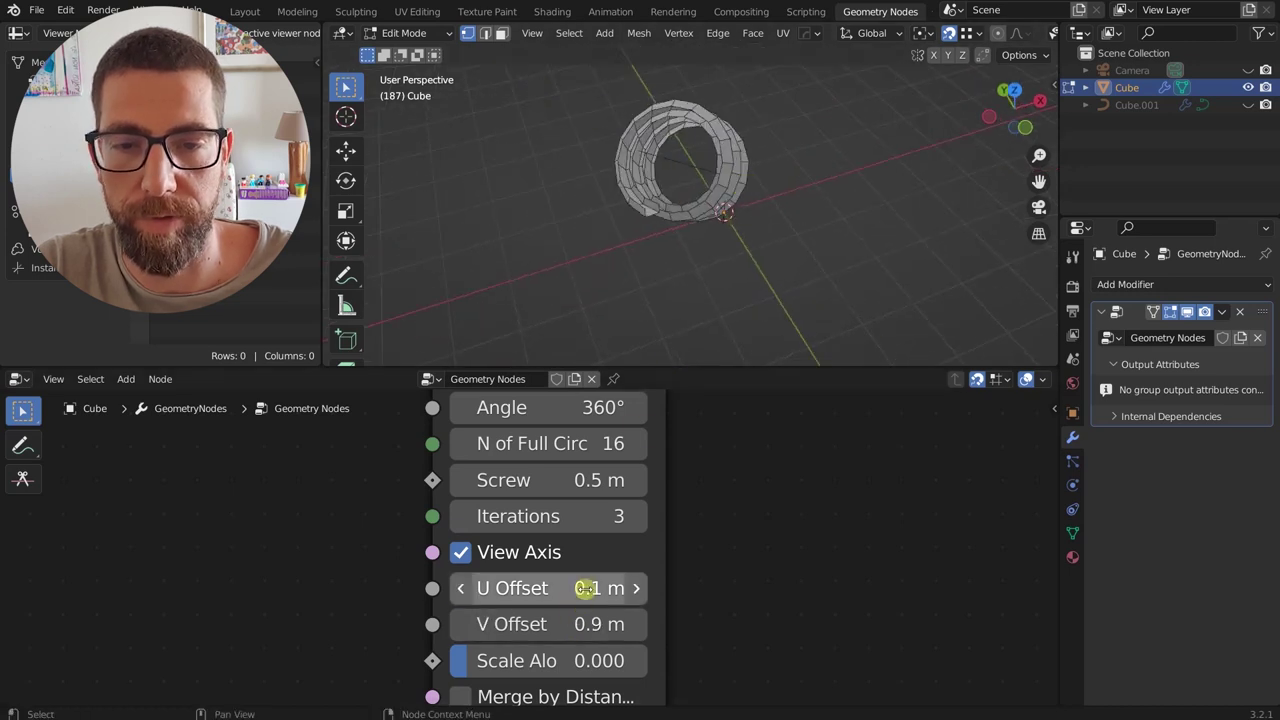
drag(585, 588, 594, 586)
text(0)
key(Return)
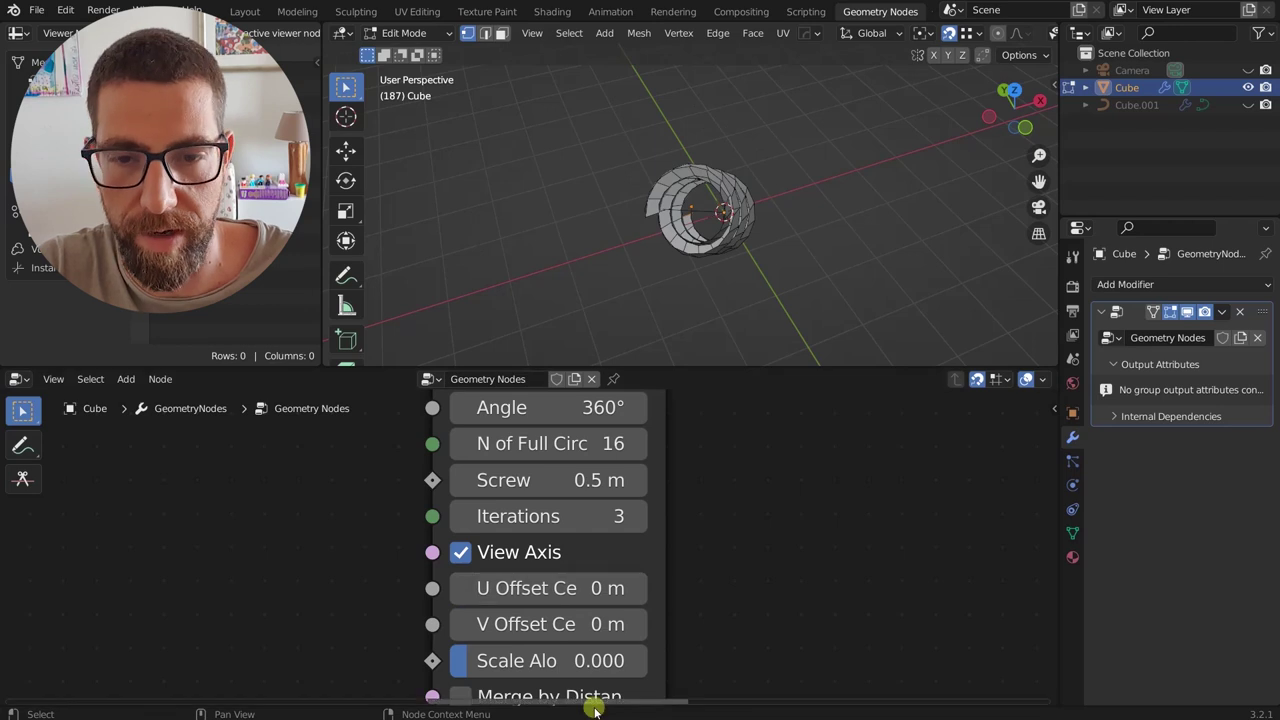
- Set both the U Offset Center and V Offset Center to 0.3 m and inspect the coil
drag(591, 621, 590, 589)
text(0.)
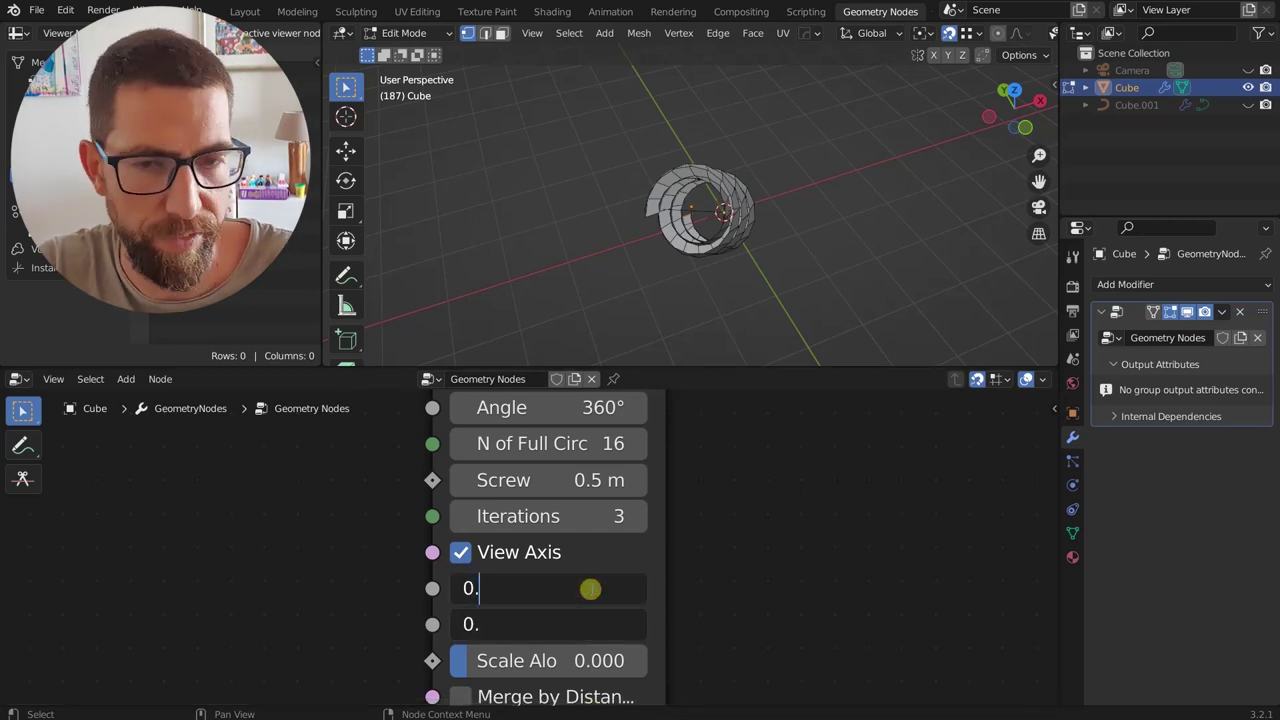
text(3)
key(Return)
mouse_move(716, 220)
middle_down()
mouse_move(774, 220)
mouse_move(700, 206)
middle_up()
scroll(700, 206, down, 5)
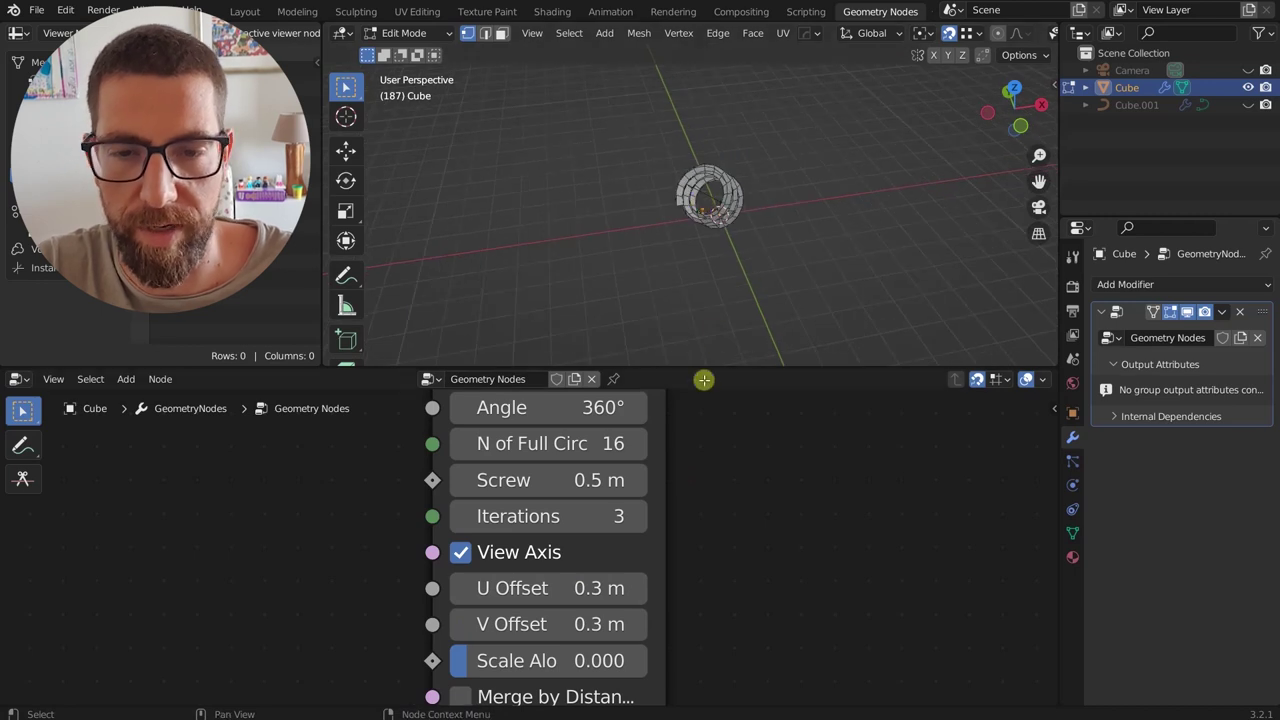
middle_drag(718, 220, 701, 177)
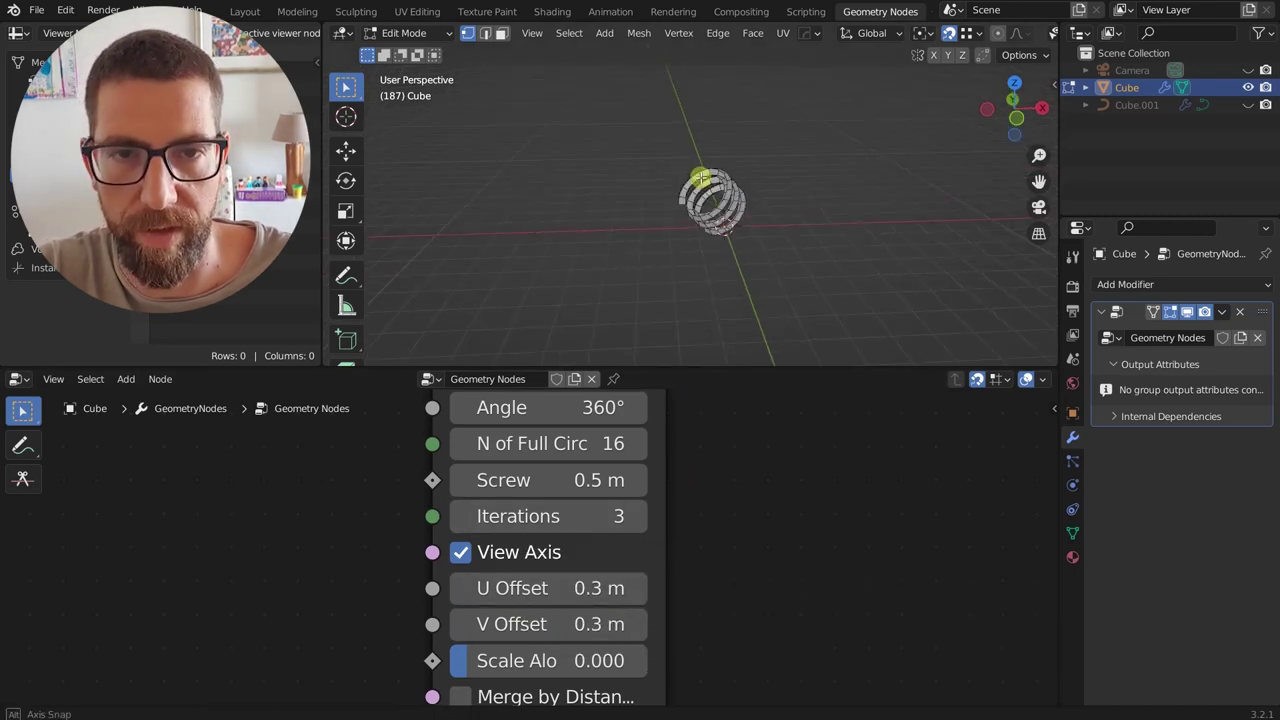
scroll(726, 209, up, 4)
middle_drag(714, 226, 711, 200)
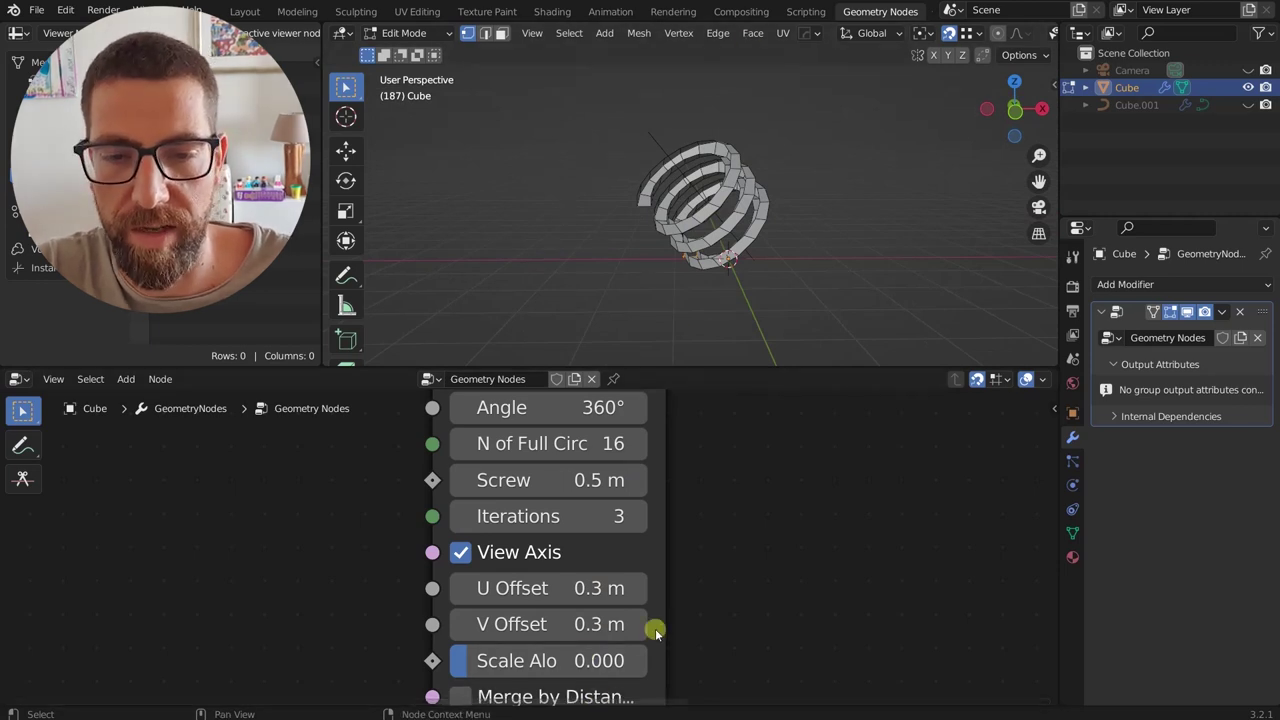
- Widen the BB_Screw node to fit its full parameter names and raise Scale Along Axis to 0.892
drag(664, 627, 750, 628)
scroll(570, 525, down, 1)
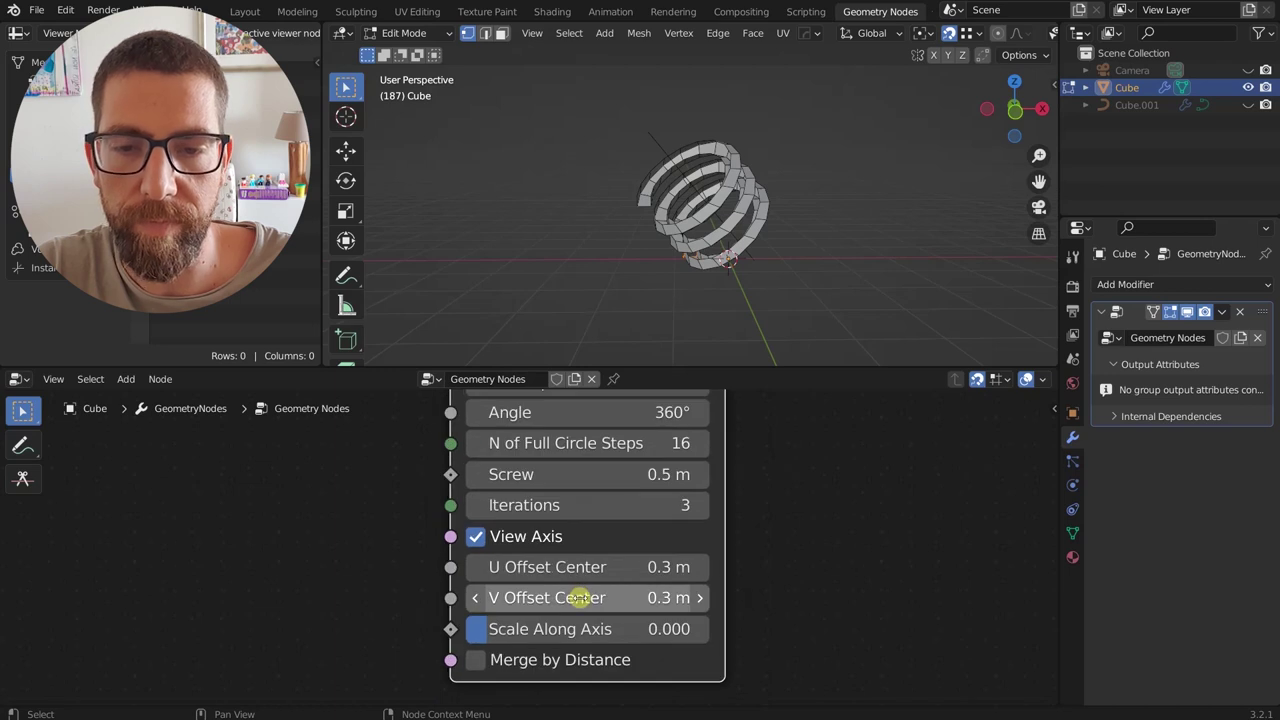
middle_drag(678, 318, 740, 258)
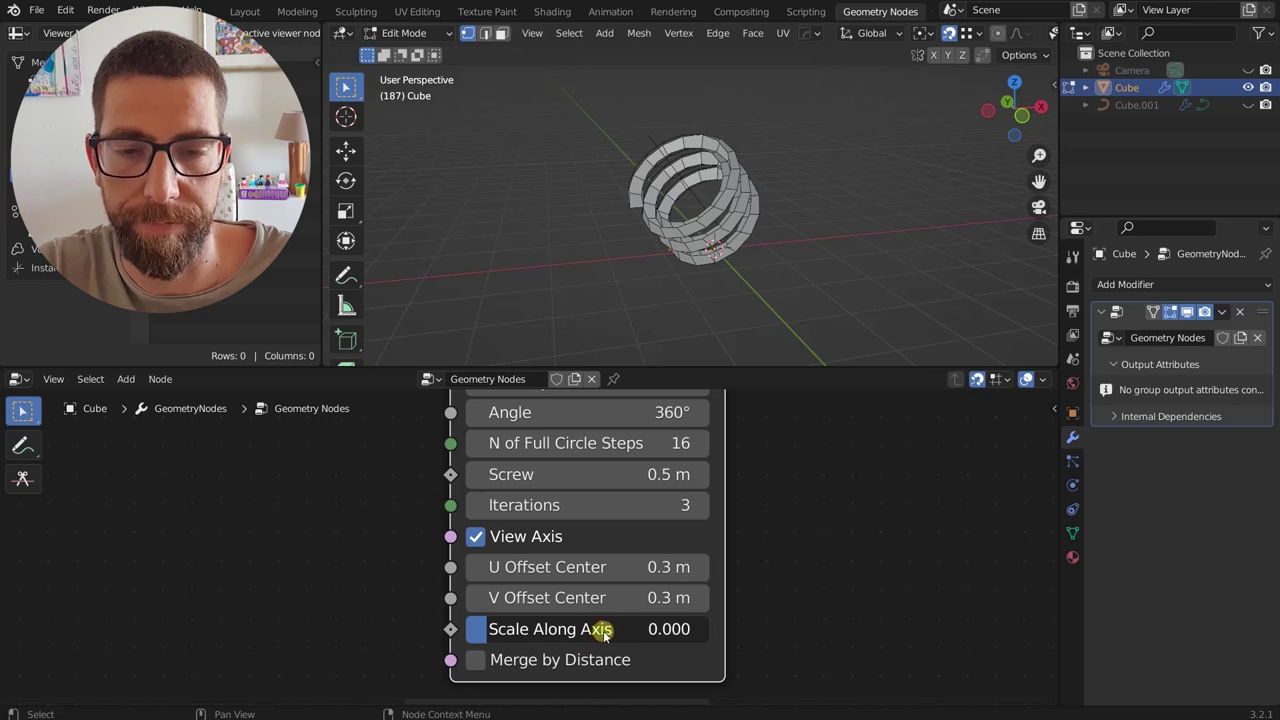
drag(604, 634, 631, 630)
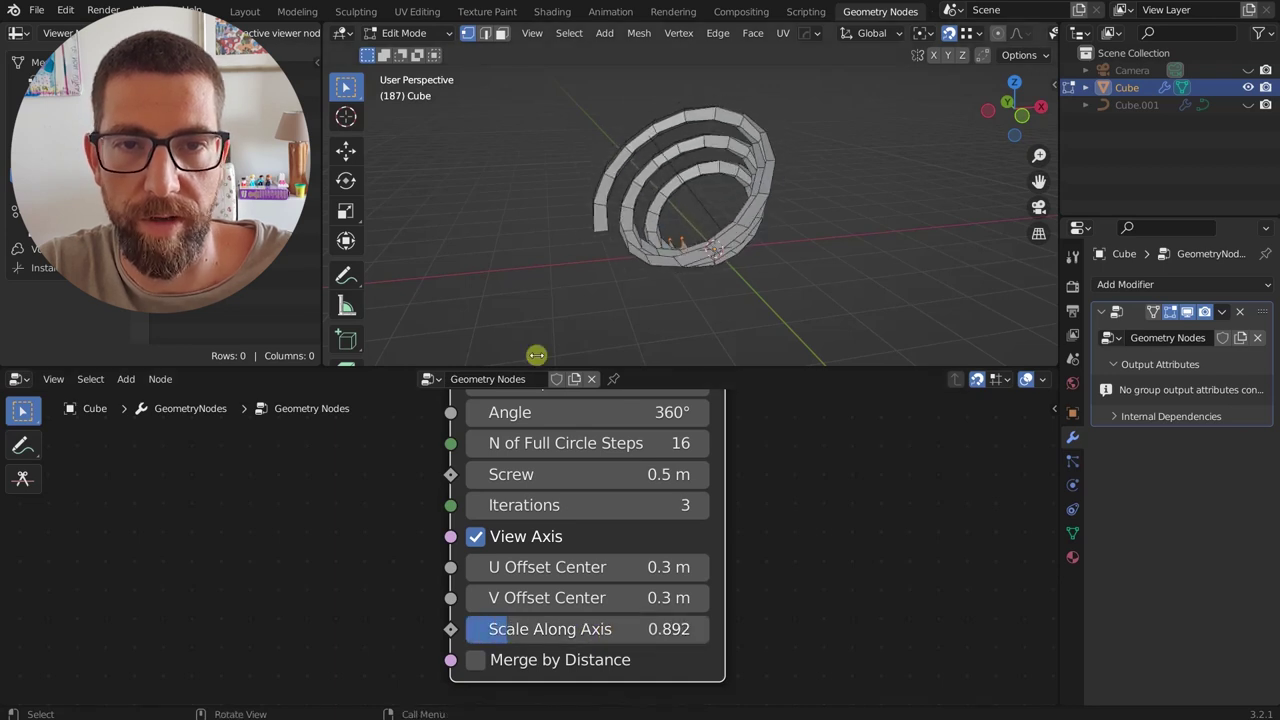
middle_drag(692, 261, 617, 214)
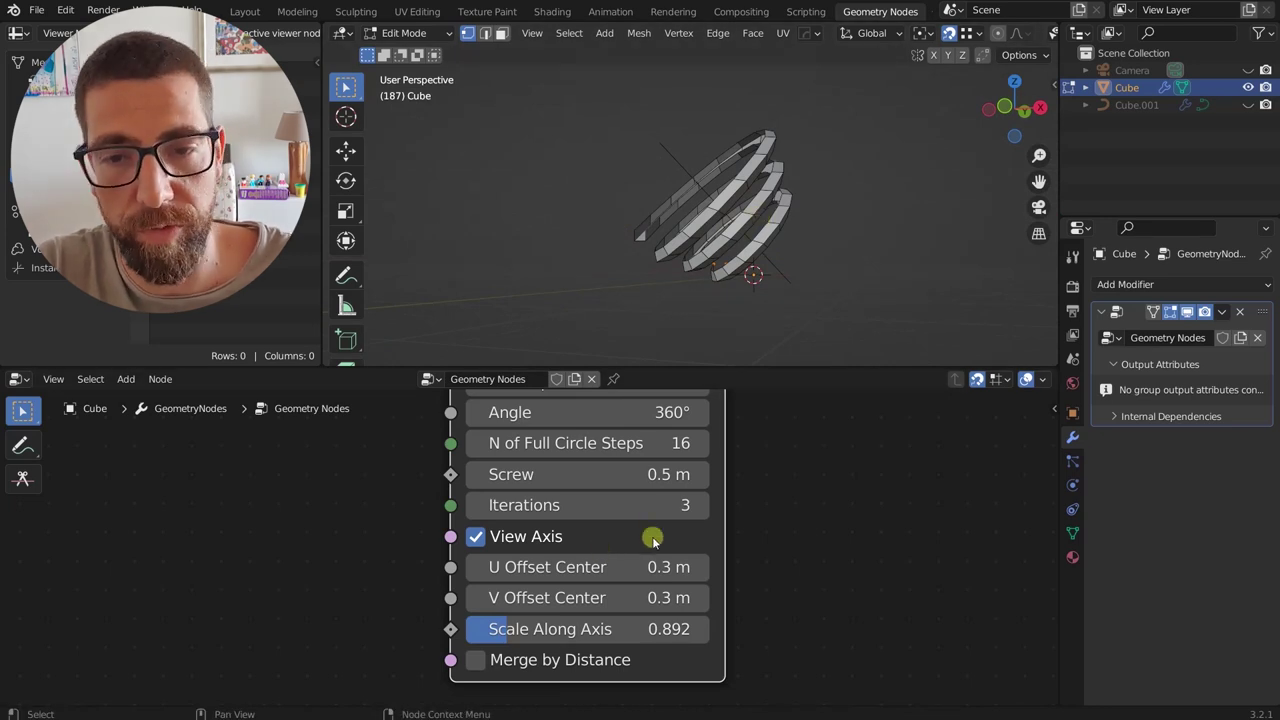
- Set the Screw value to 0 m to flatten the coil into a spiral
scroll(658, 511, down, 2)
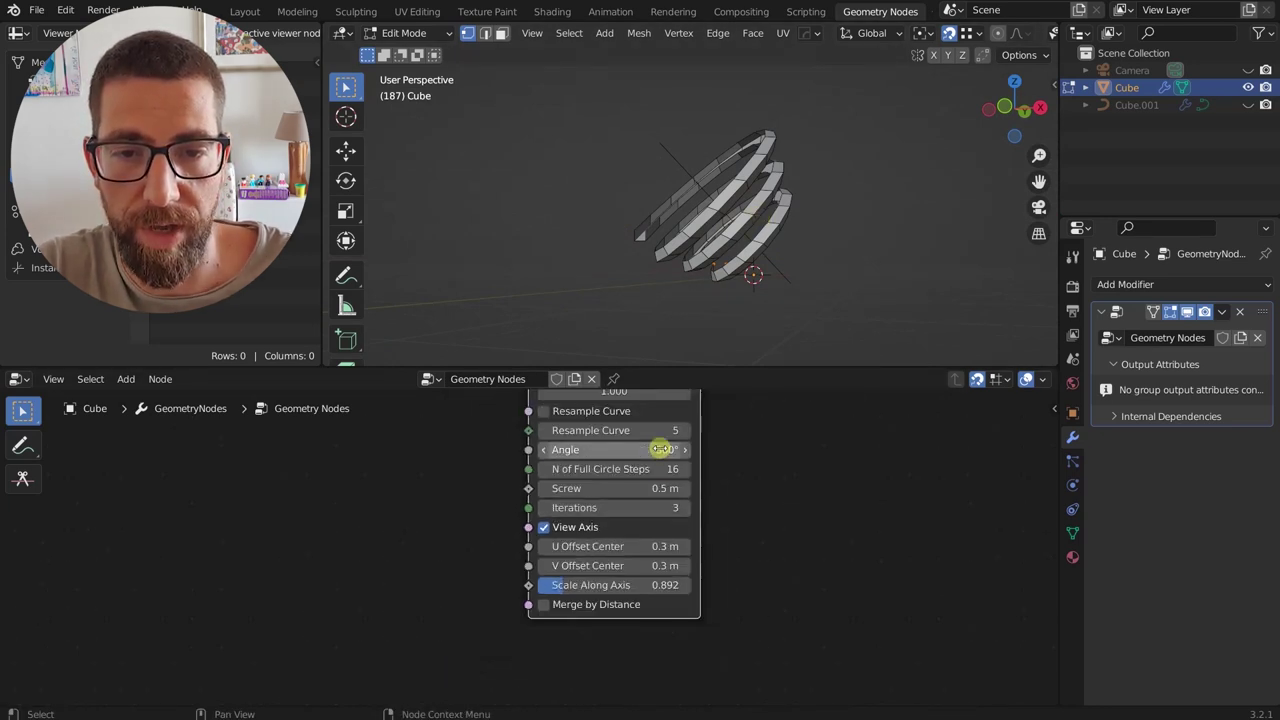
scroll(660, 470, up, 1)
click(652, 490)
text(0)
key(Return)
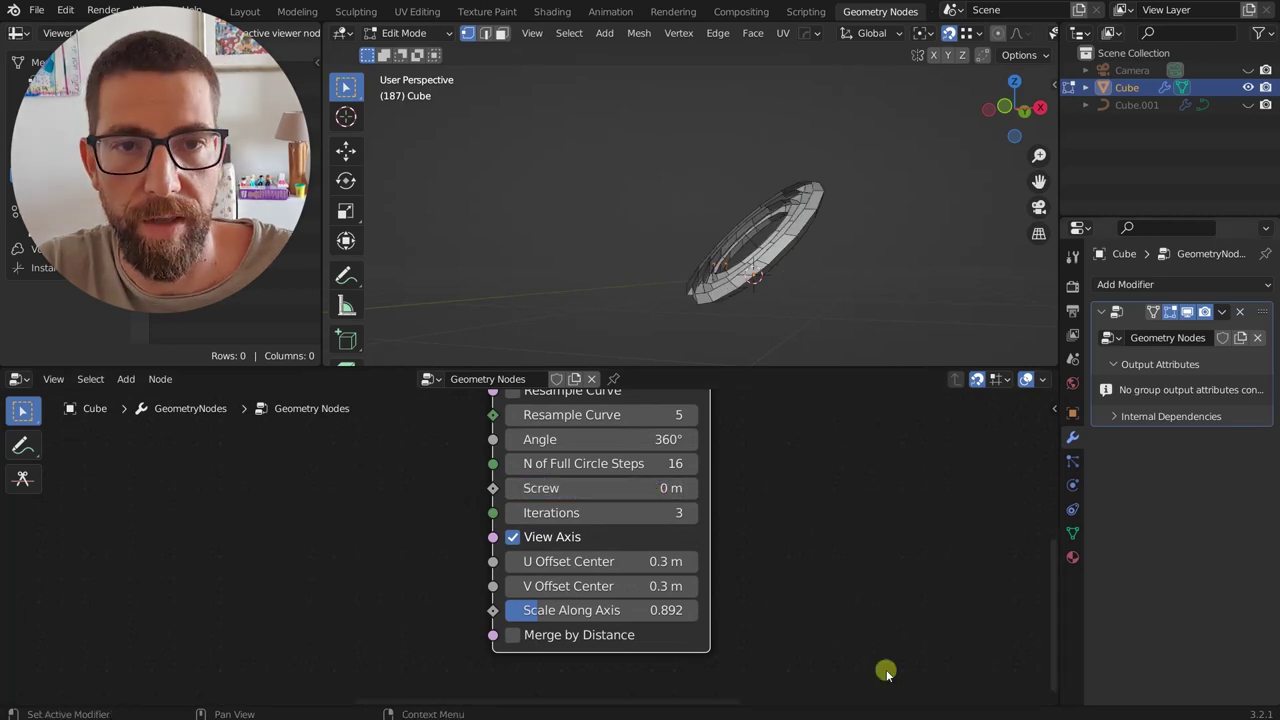
middle_drag(803, 213, 857, 280)
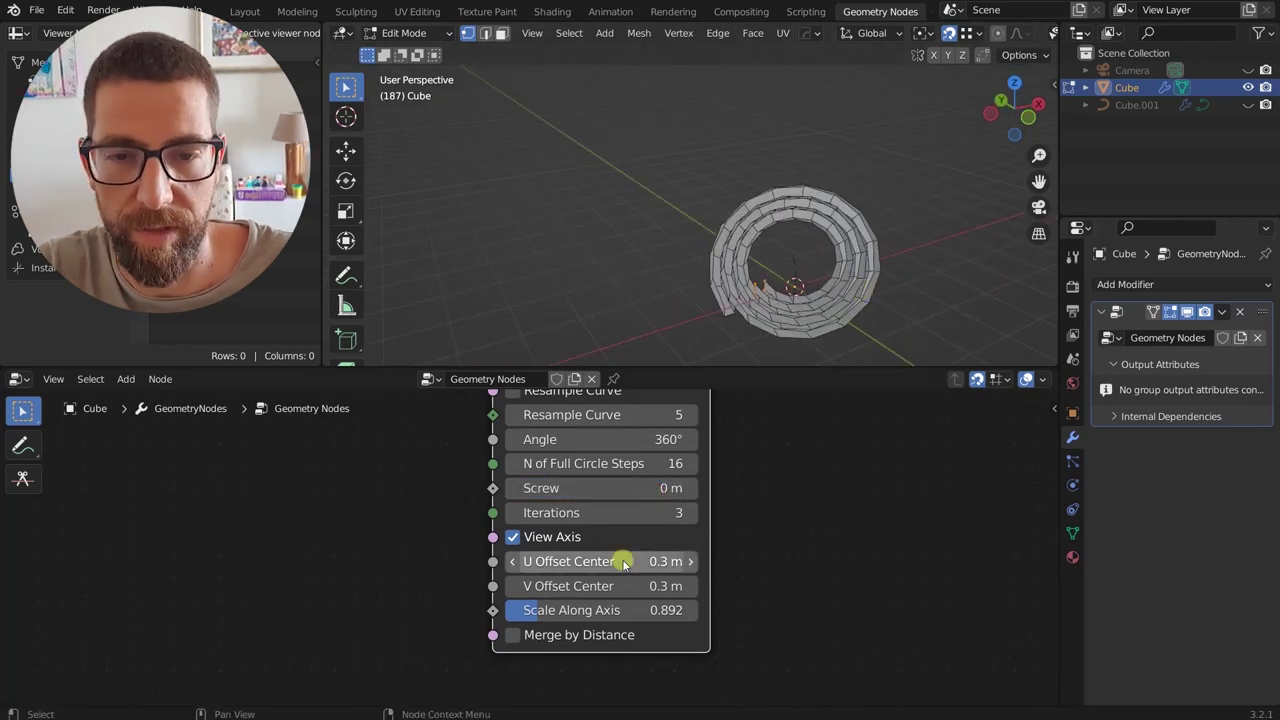
- Increase Scale Along Axis to 2.081 and view the spiral from another side
scroll(620, 562, up, 1)
drag(647, 621, 681, 612)
middle_drag(603, 249, 771, 177)
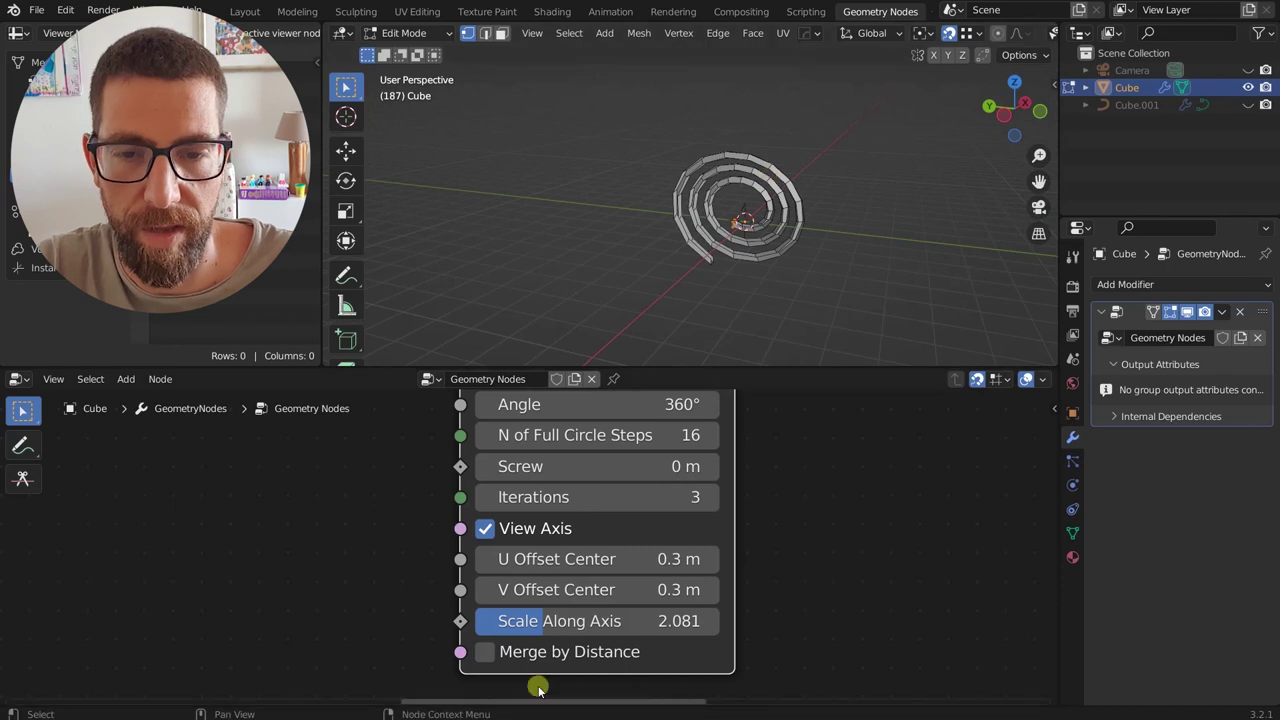
- Raise the Screw value to 1.7 m to stretch the spiral into a conical spring
scroll(652, 520, down, 1)
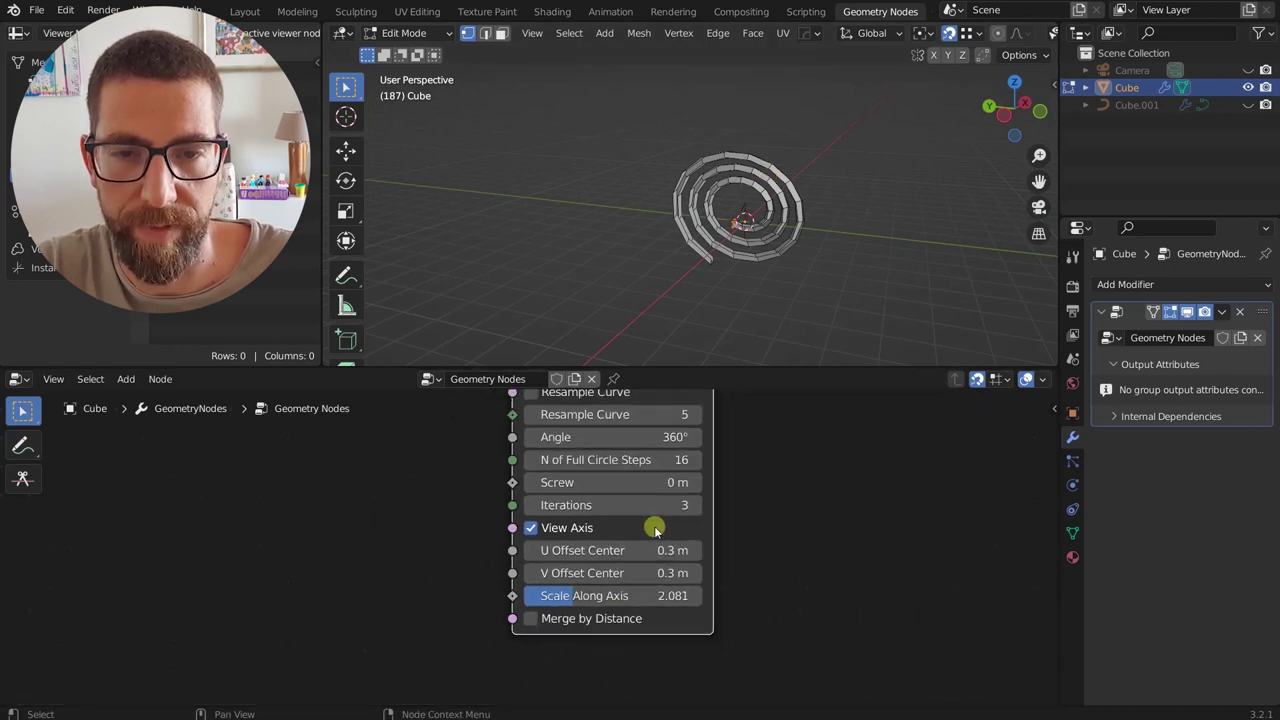
scroll(675, 485, up, 1)
drag(664, 482, 677, 481)
middle_drag(671, 257, 720, 330)
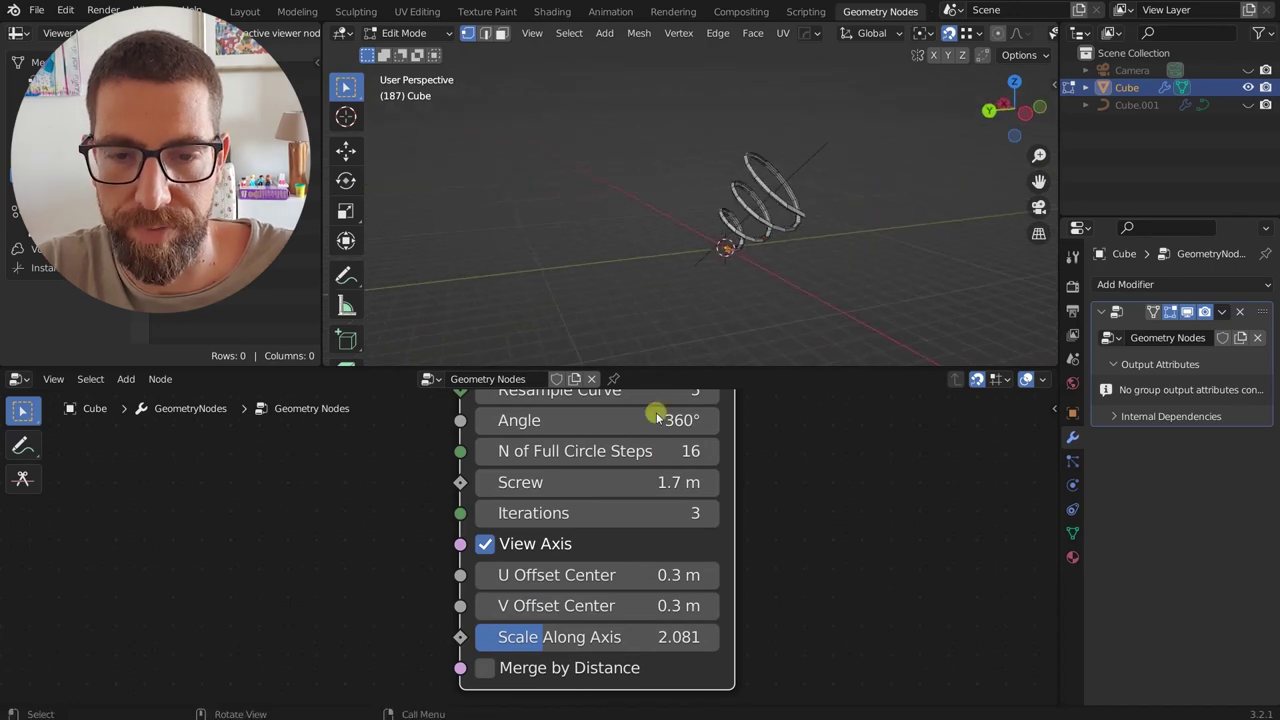
scroll(601, 617, up, 1)
scroll(491, 694, up, 1)
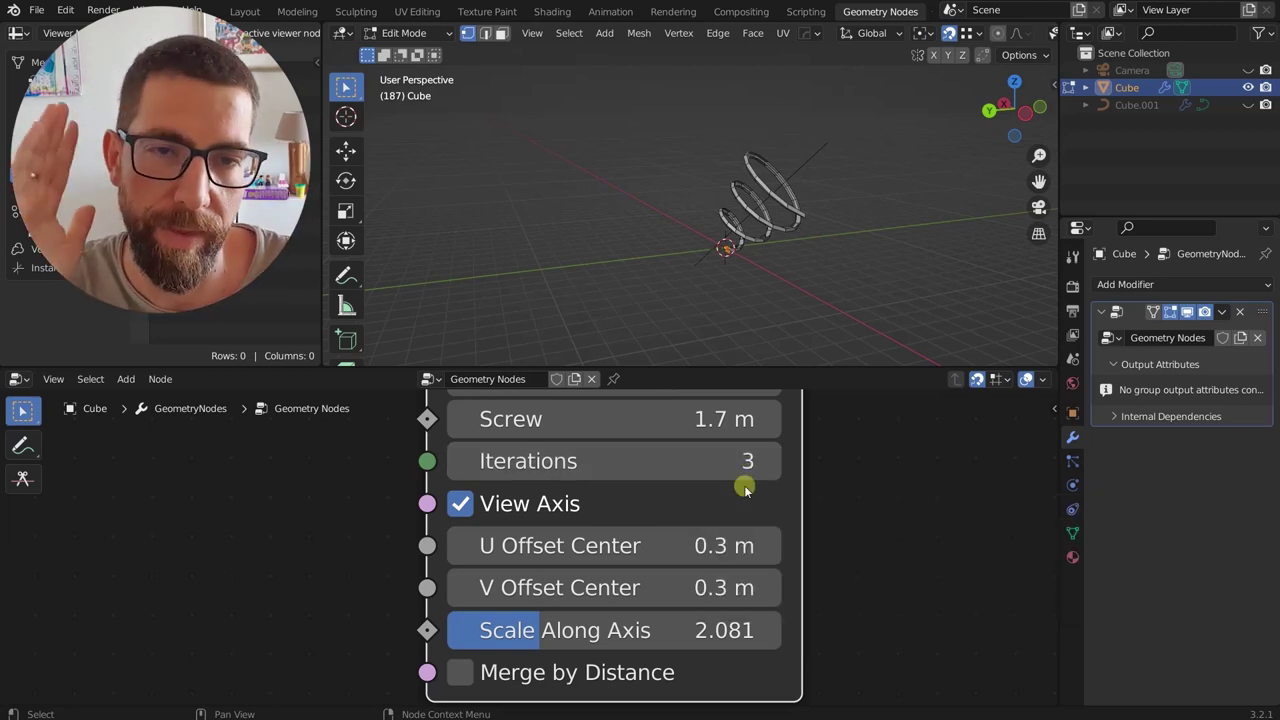
click(714, 469)
click(870, 530)
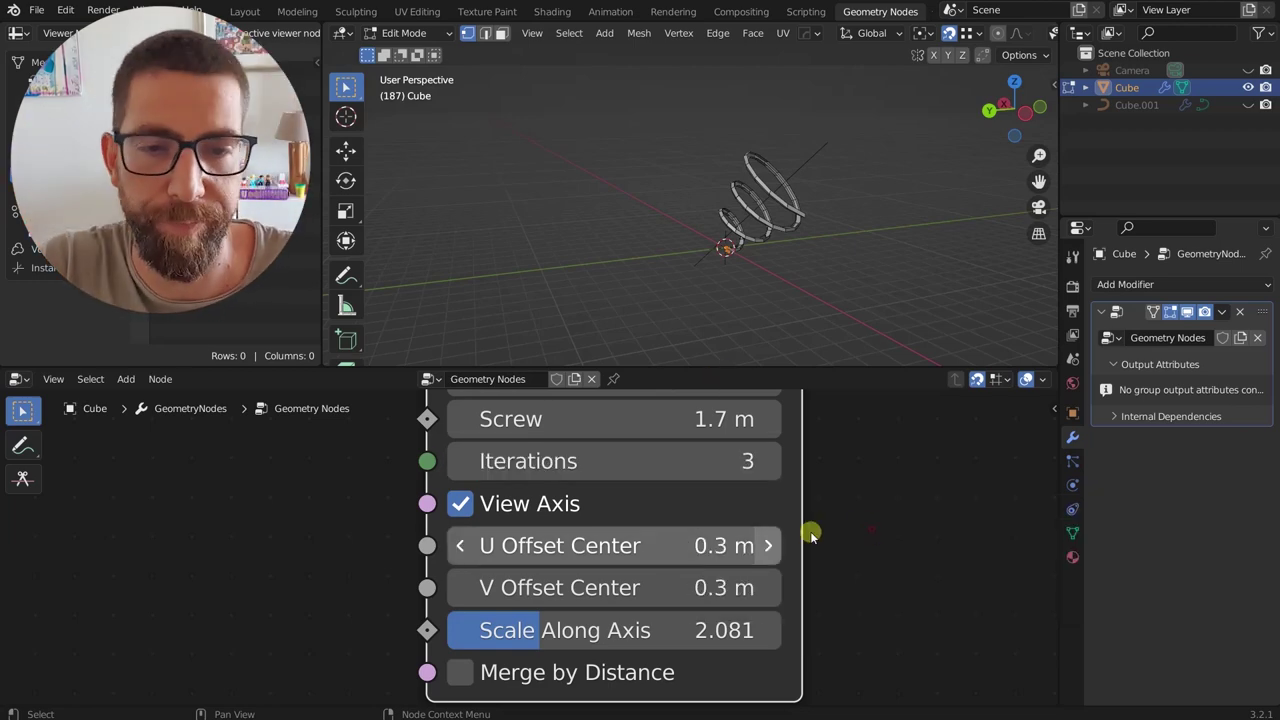
- Open the BB_Screw node group for editing and enlarge the node editor area to show its internal nodes
key(Home)
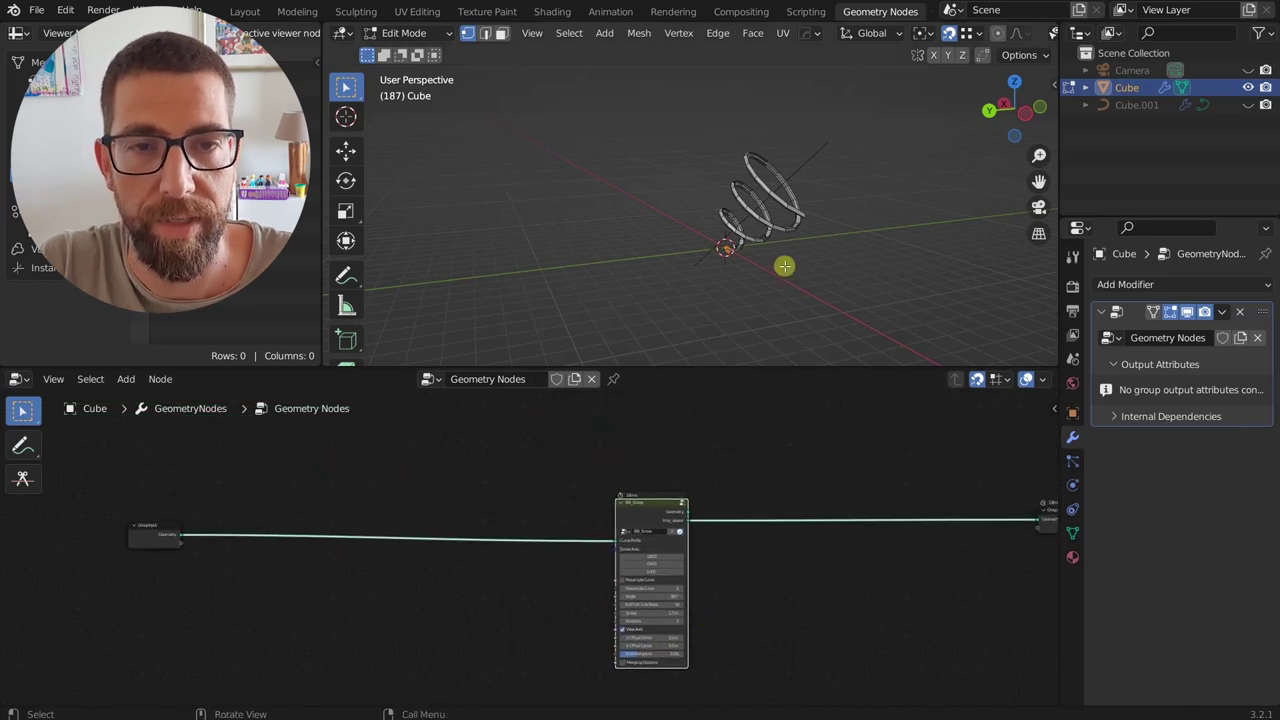
scroll(695, 518, up, 1)
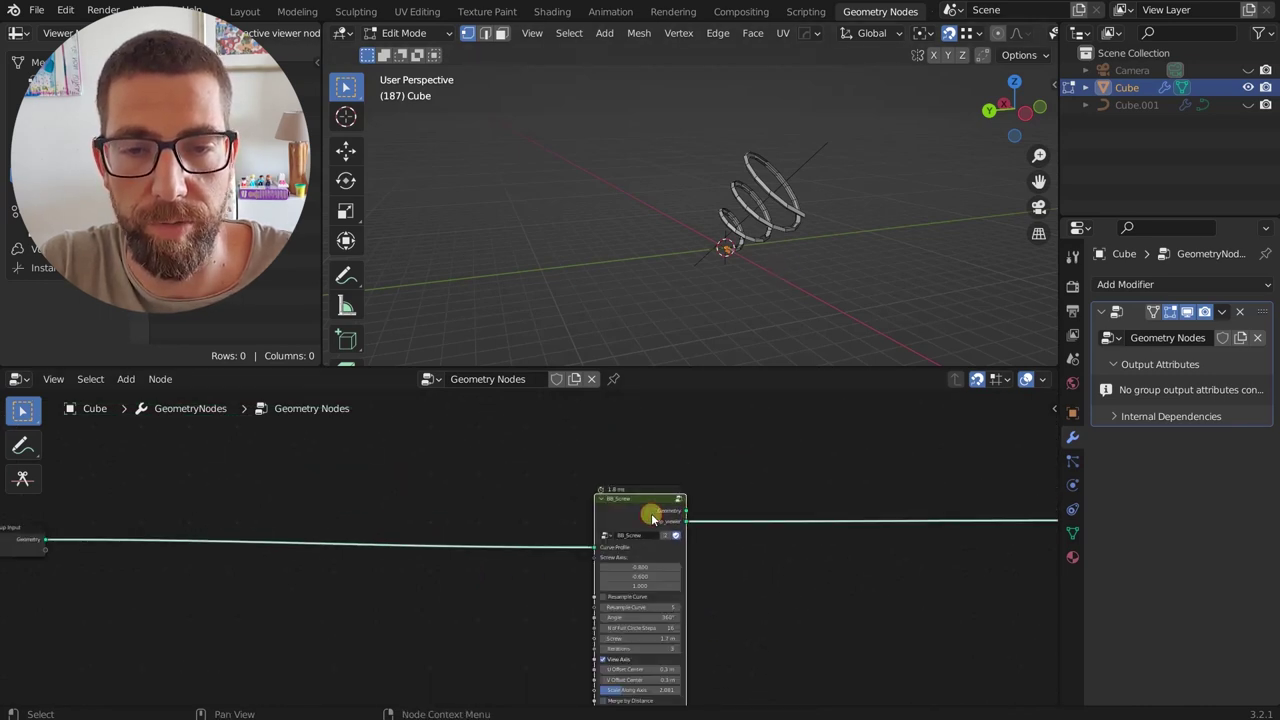
middle_drag(652, 518, 594, 485)
key(Tab)
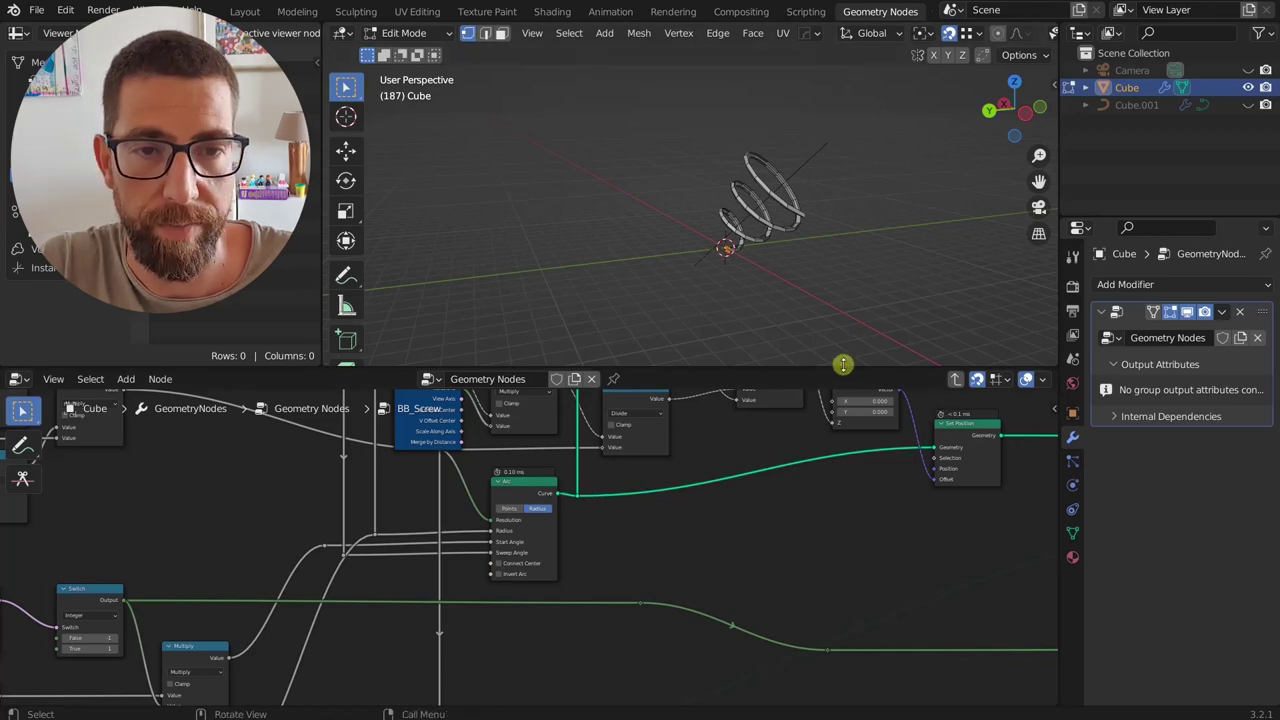
drag(845, 366, 837, 260)
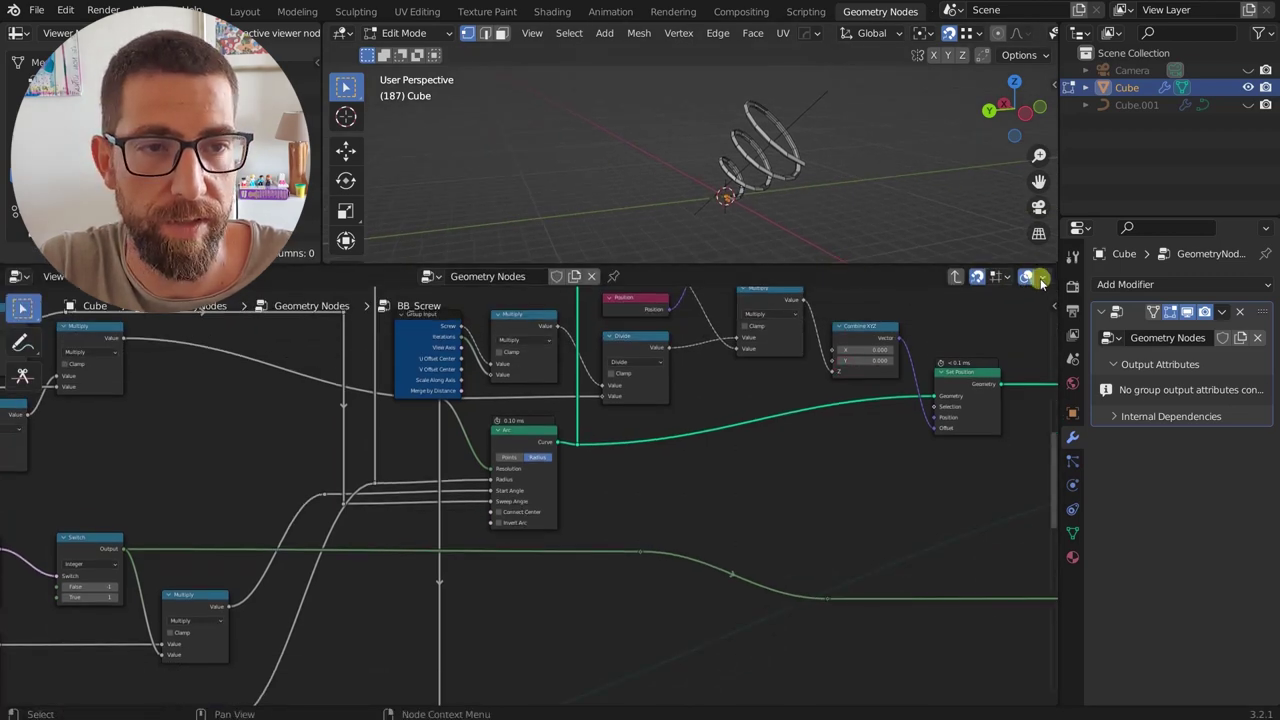
- Show the annotations in the node editor and survey the whole BB_Screw node tree
click(1043, 277)
click(988, 375)
scroll(755, 455, down, 5)
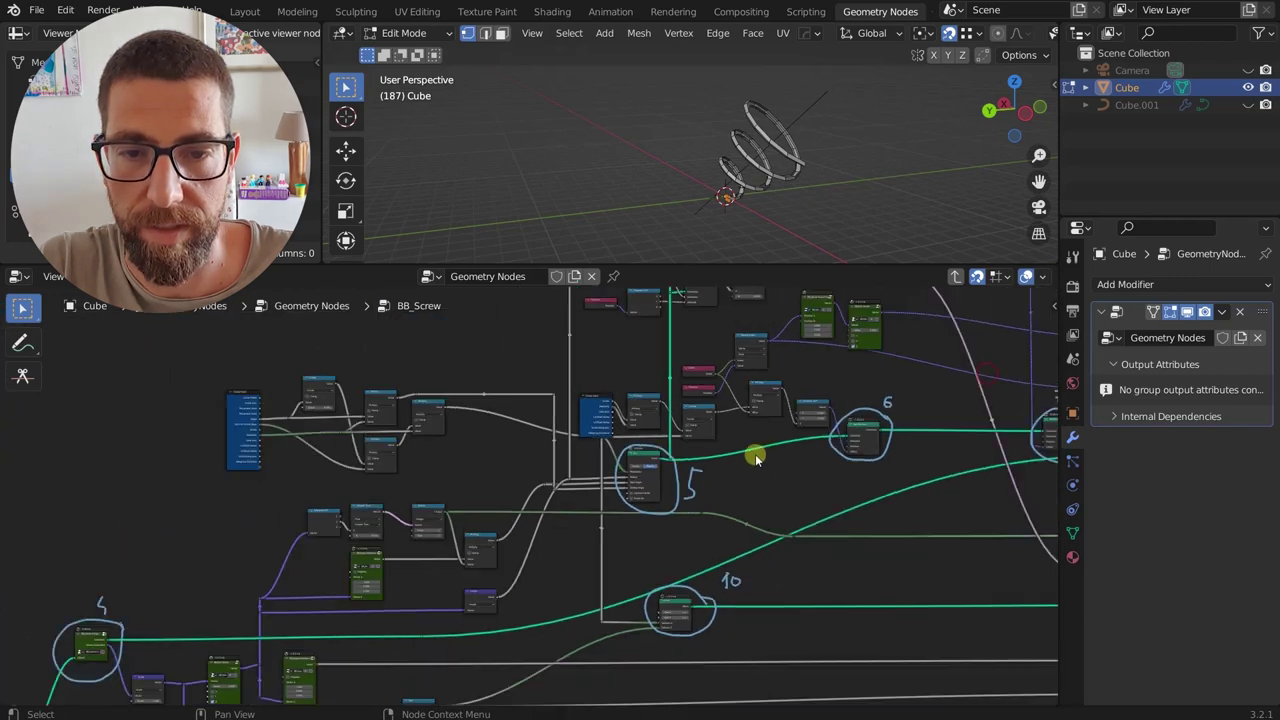
scroll(755, 455, down, 2)
middle_drag(755, 455, 371, 457)
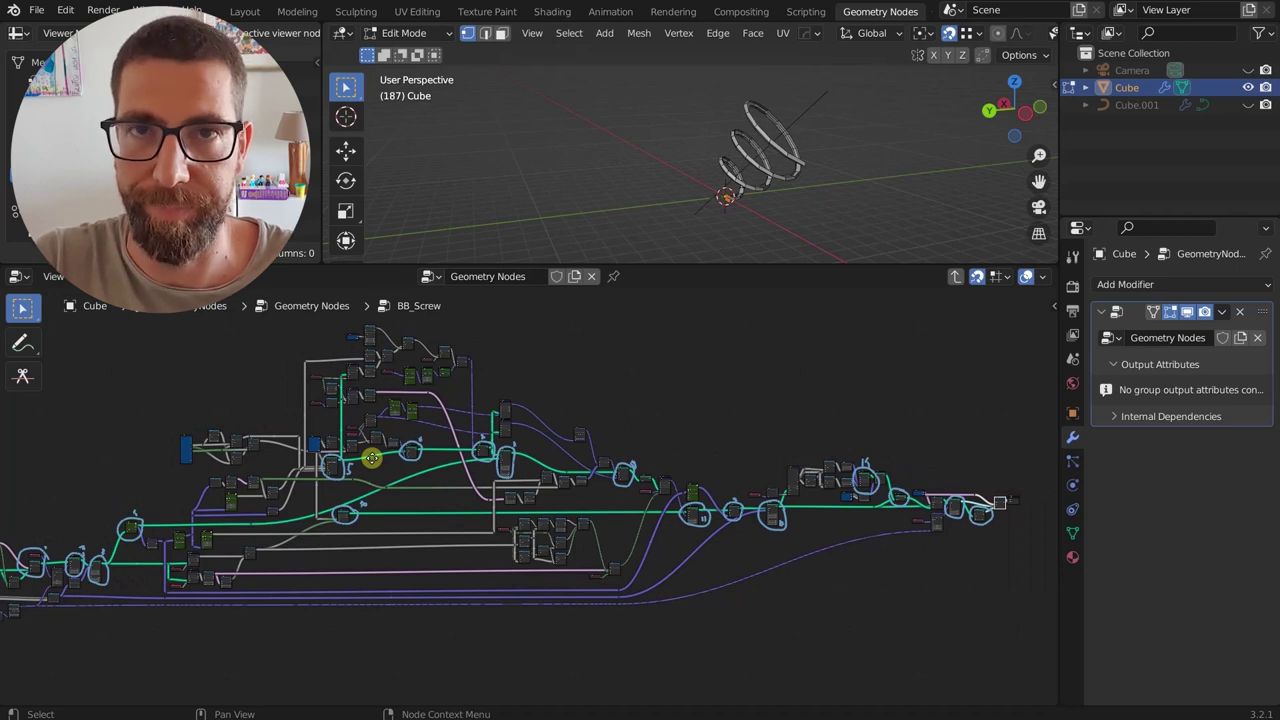
middle_drag(371, 459, 590, 491)
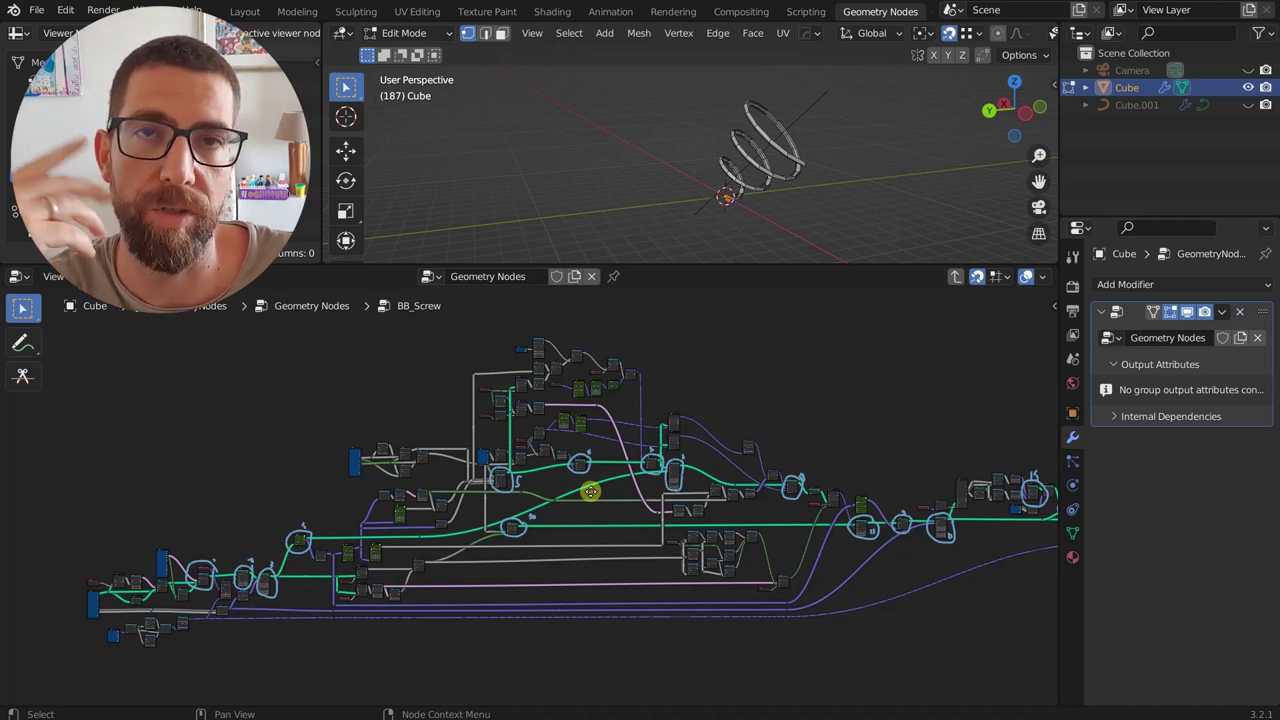
middle_drag(514, 516, 432, 528)
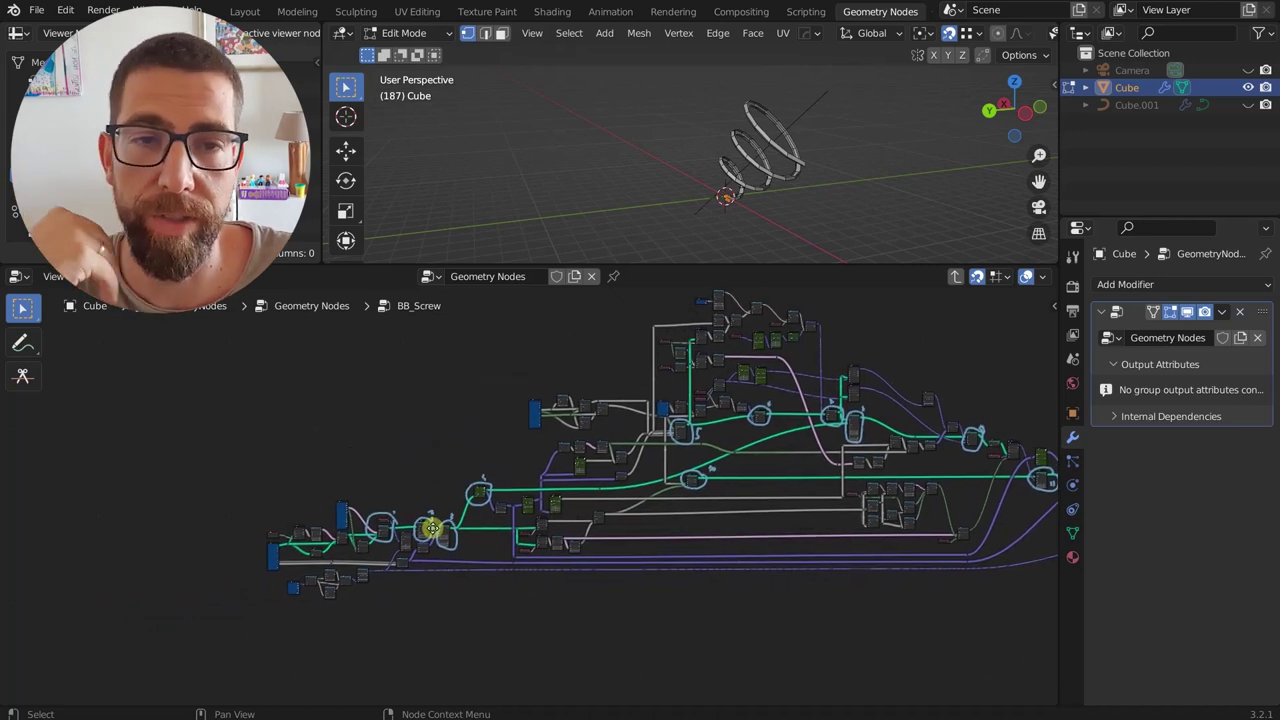
- Preview the output of the Switch node in annotated area 1 and inspect the profile curve in the 3D viewport
scroll(432, 528, up, 18)
middle_drag(277, 529, 424, 474)
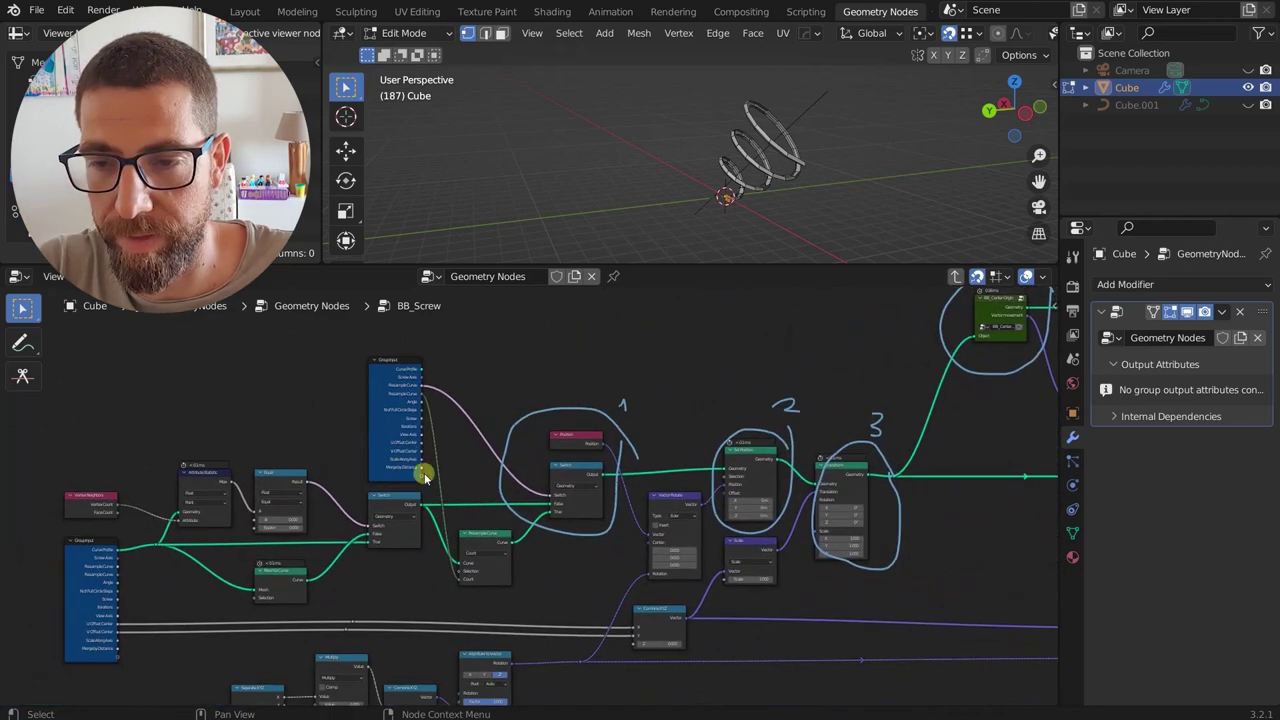
scroll(424, 477, down, 2)
click(541, 466)
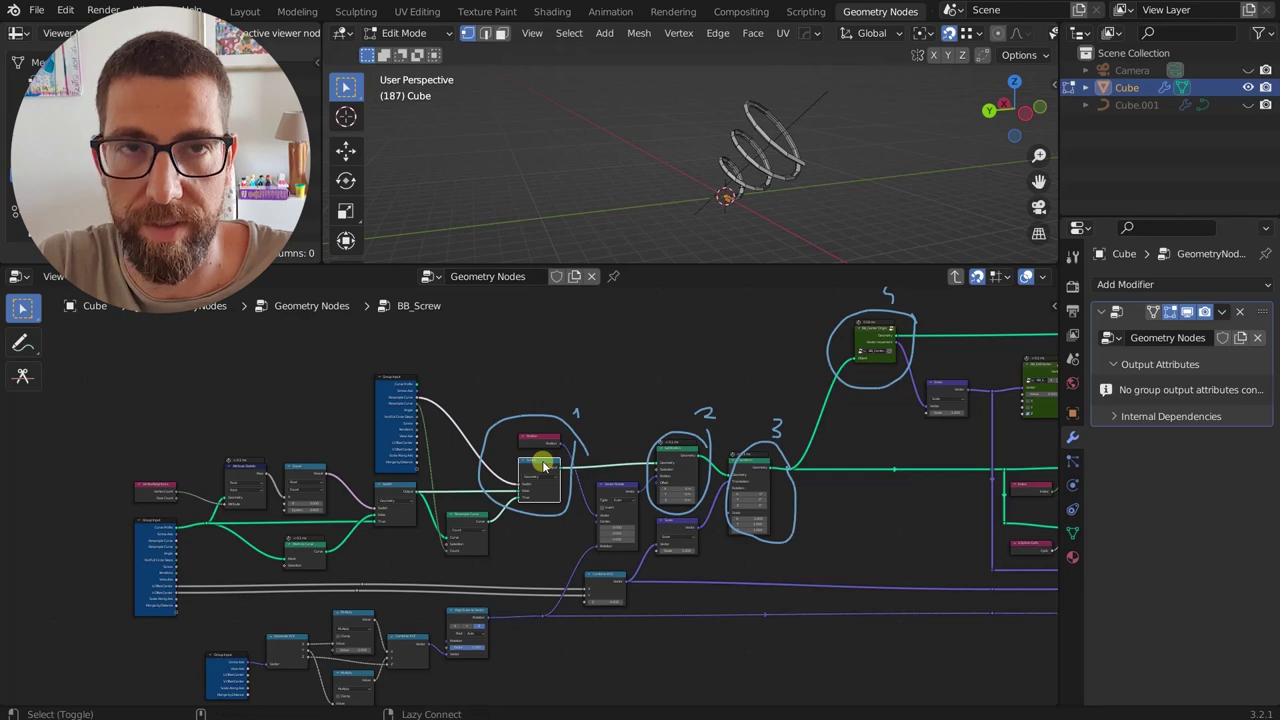
ctrl+shift+click(543, 466)
scroll(543, 466, up, 1)
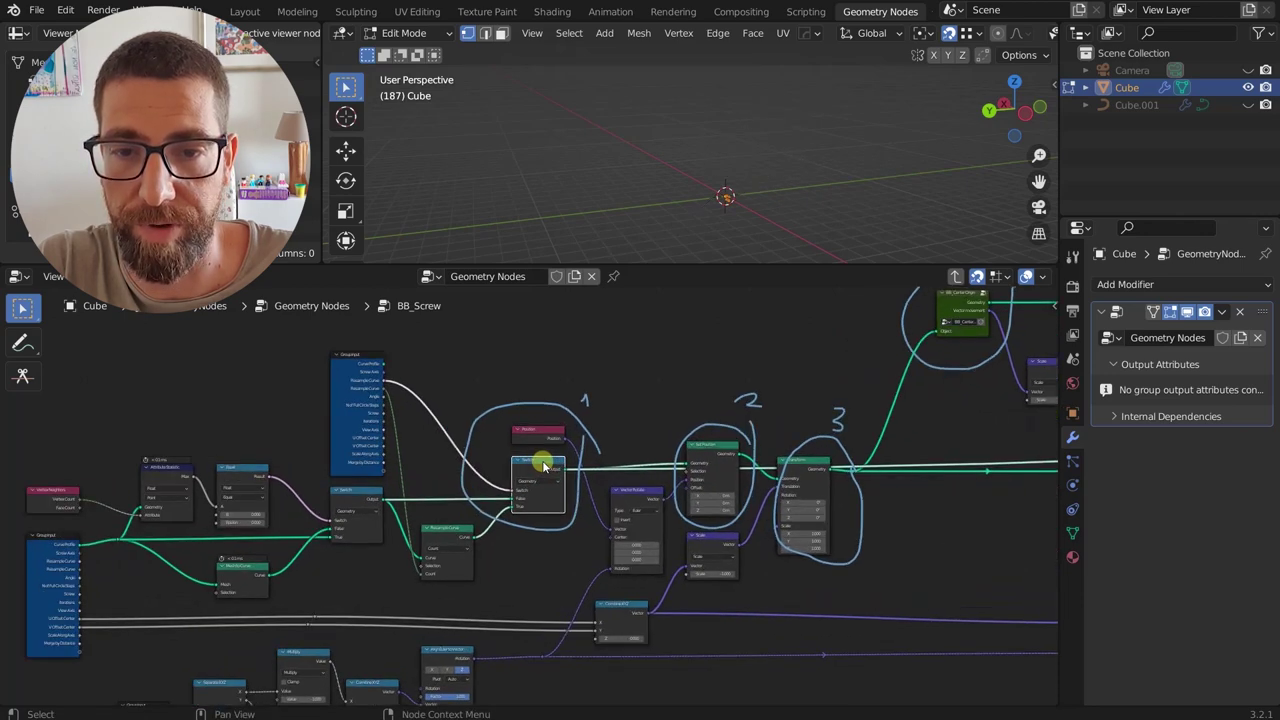
scroll(555, 441, up, 1)
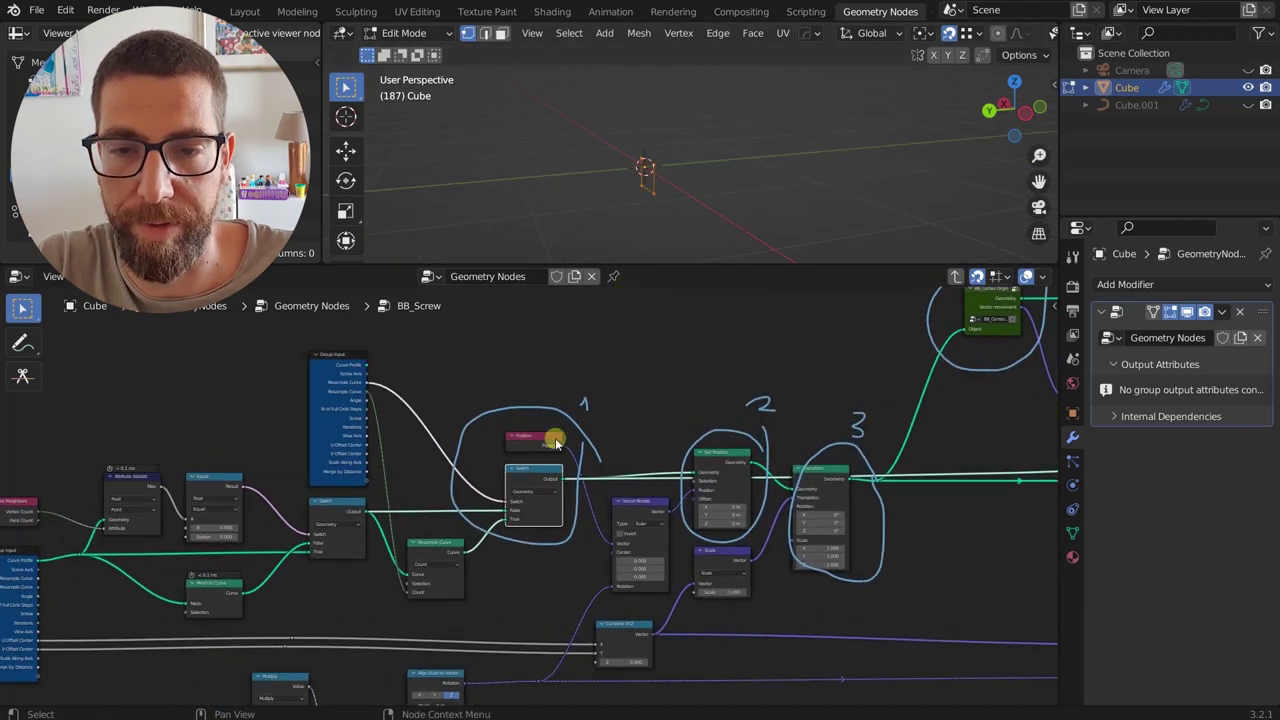
middle_drag(638, 201, 683, 188)
scroll(540, 420, down, 2)
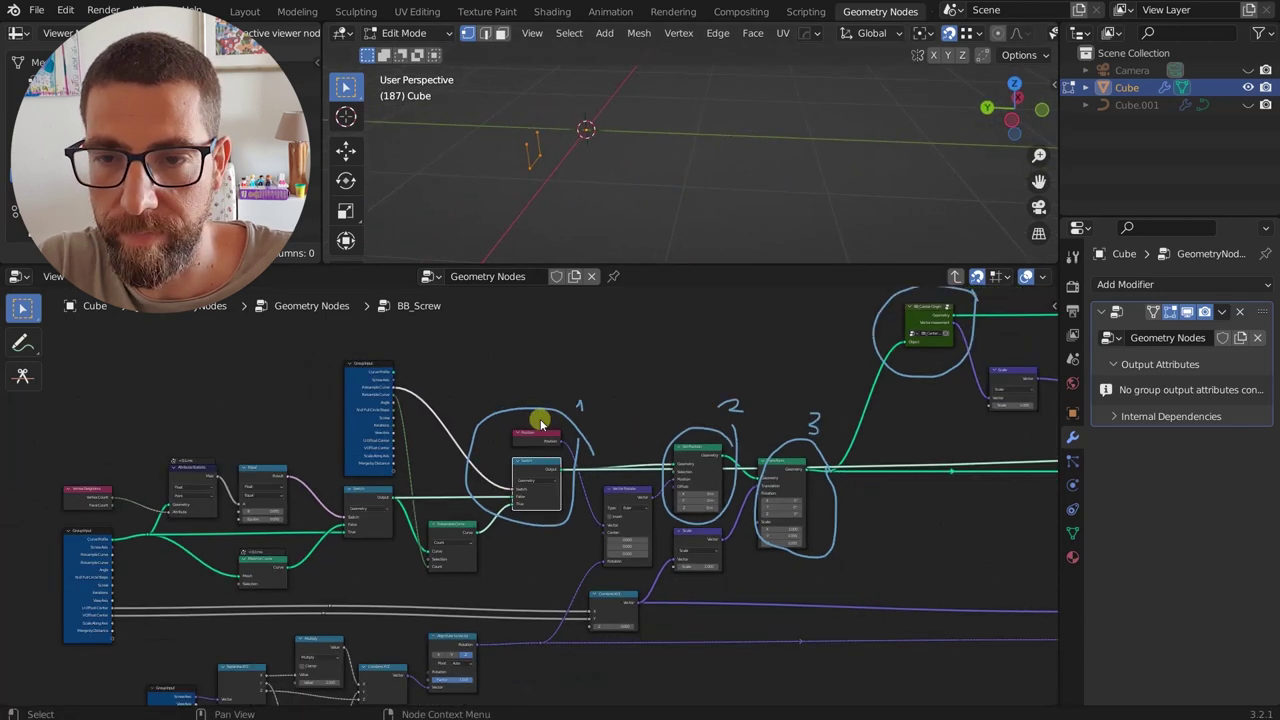
- Preview the Set Position node annotated 2 and select the Vector Rotate node that feeds its position
middle_drag(540, 420, 454, 508)
click(641, 443)
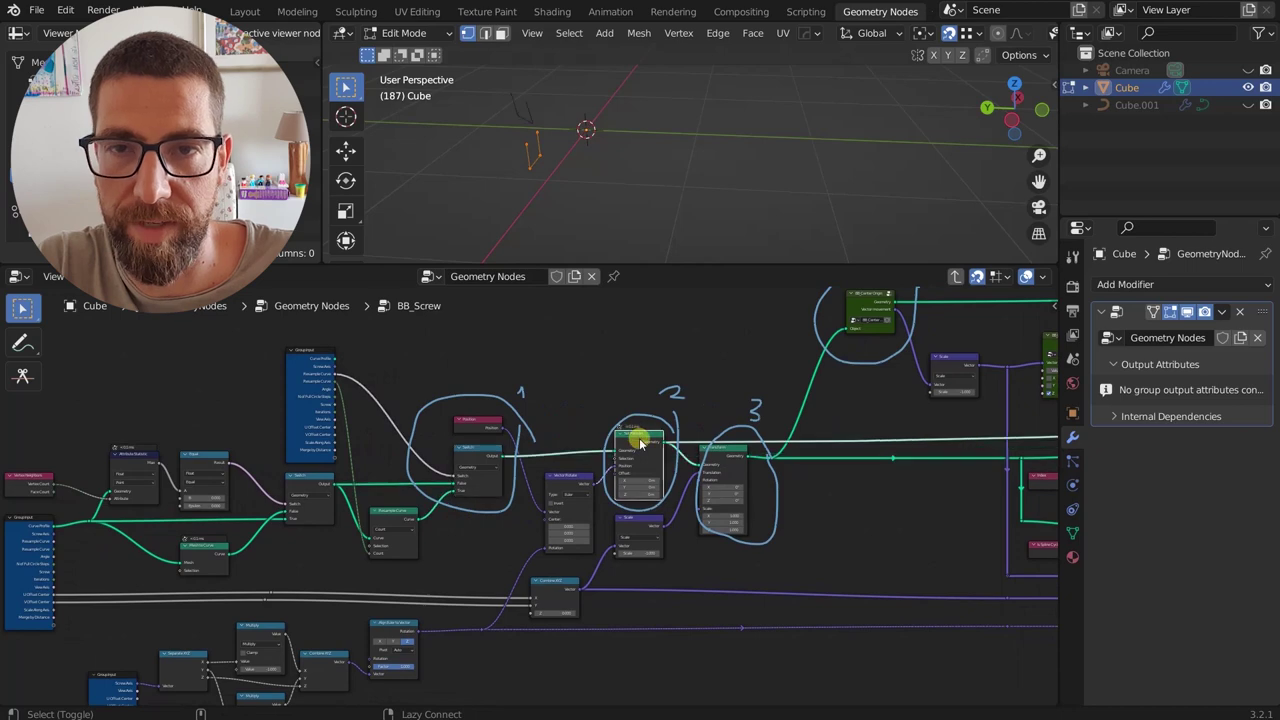
scroll(612, 462, up, 3)
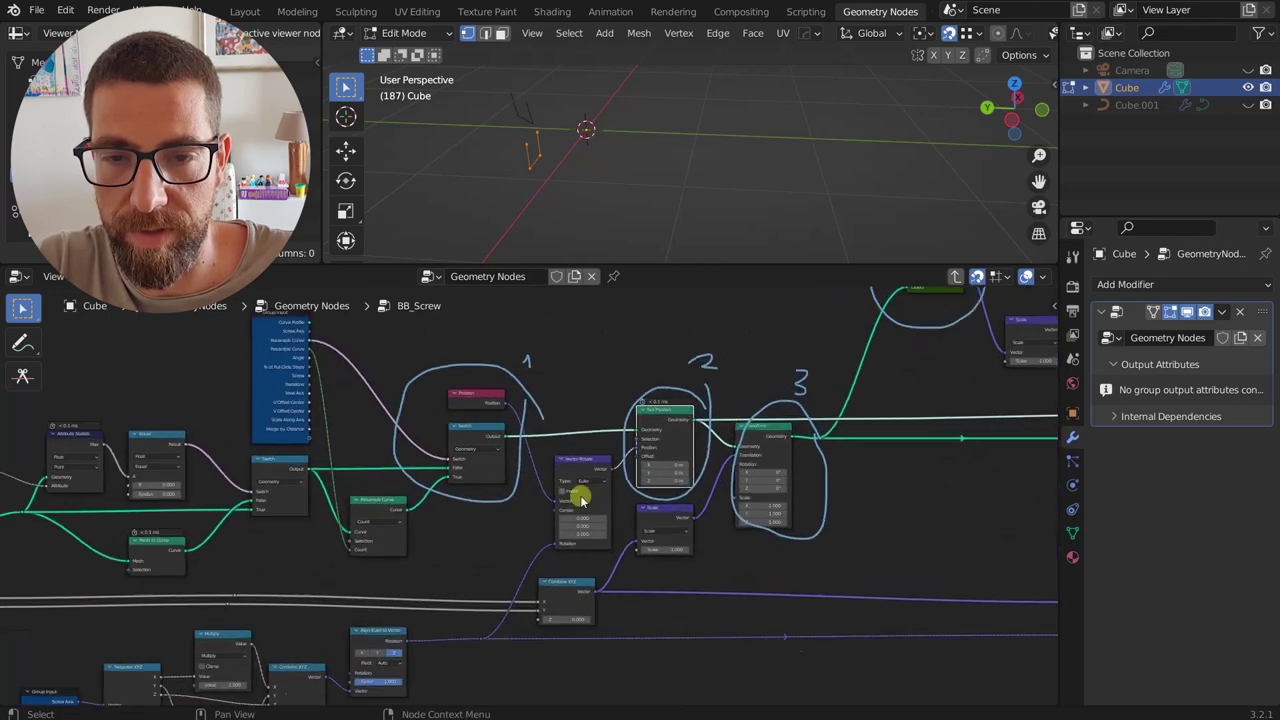
click(582, 468)
scroll(585, 466, down, 2)
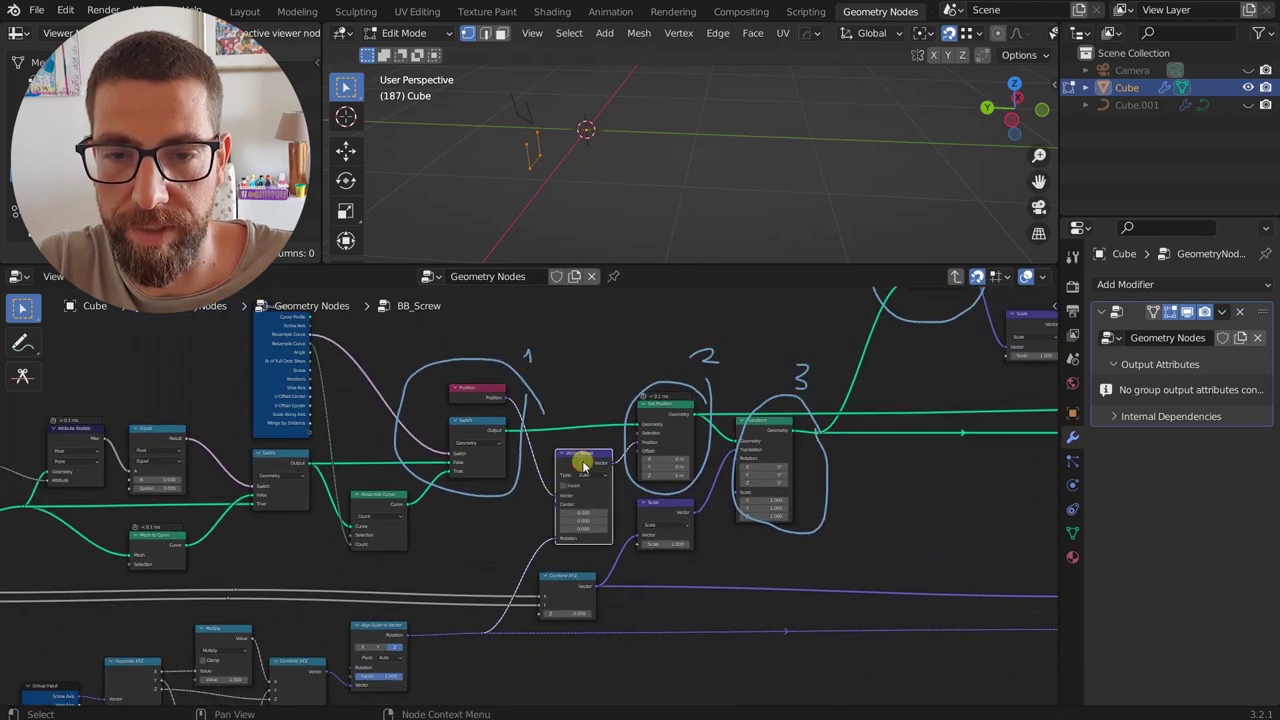
scroll(583, 486, down, 4)
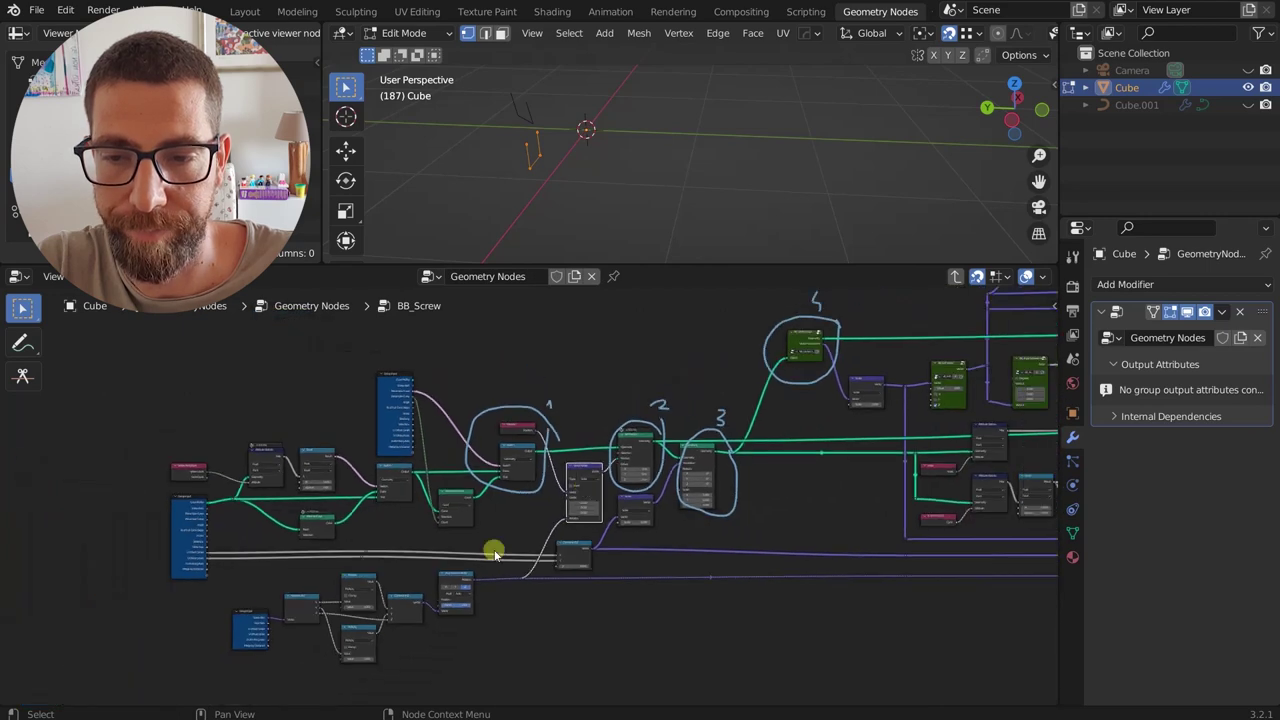
- Examine the node chain from the Screw Axis input through Separate XYZ, Multiply and Combine XYZ to Align Euler to Vector
scroll(265, 660, up, 4)
scroll(265, 660, up, 2)
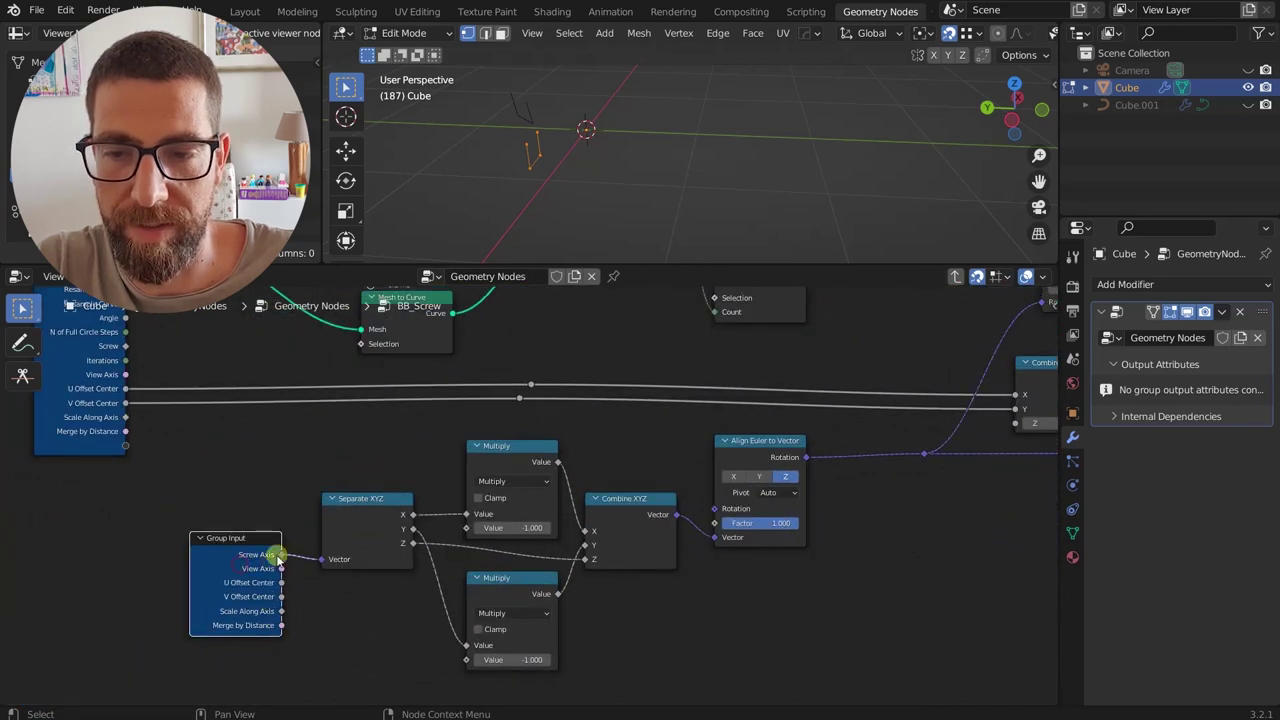
mouse_move(250, 558)
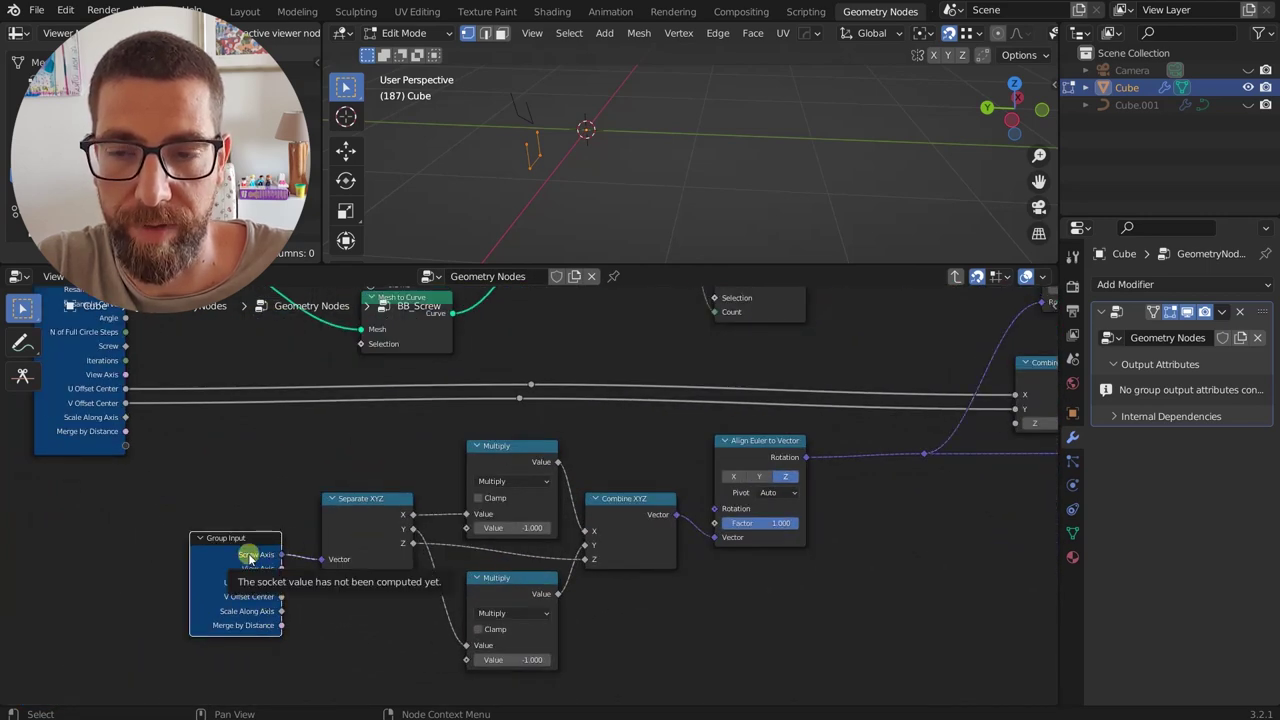
scroll(357, 529, down, 1)
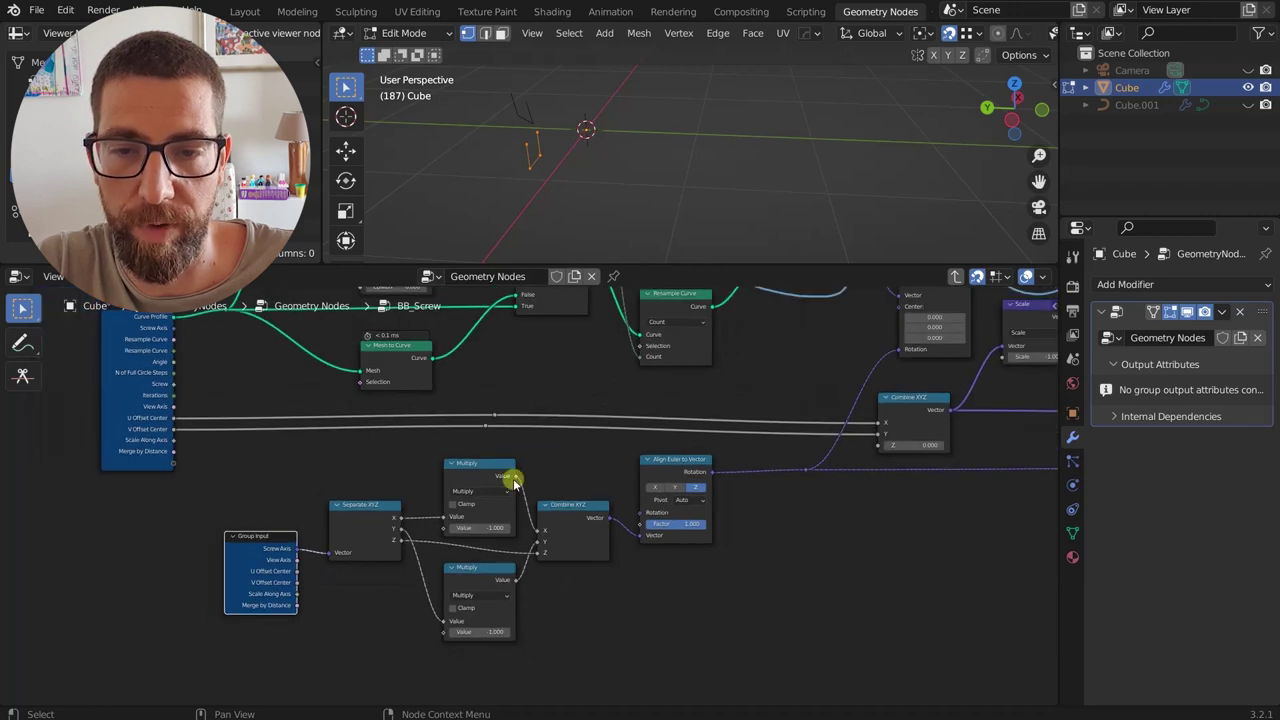
scroll(697, 474, up, 1)
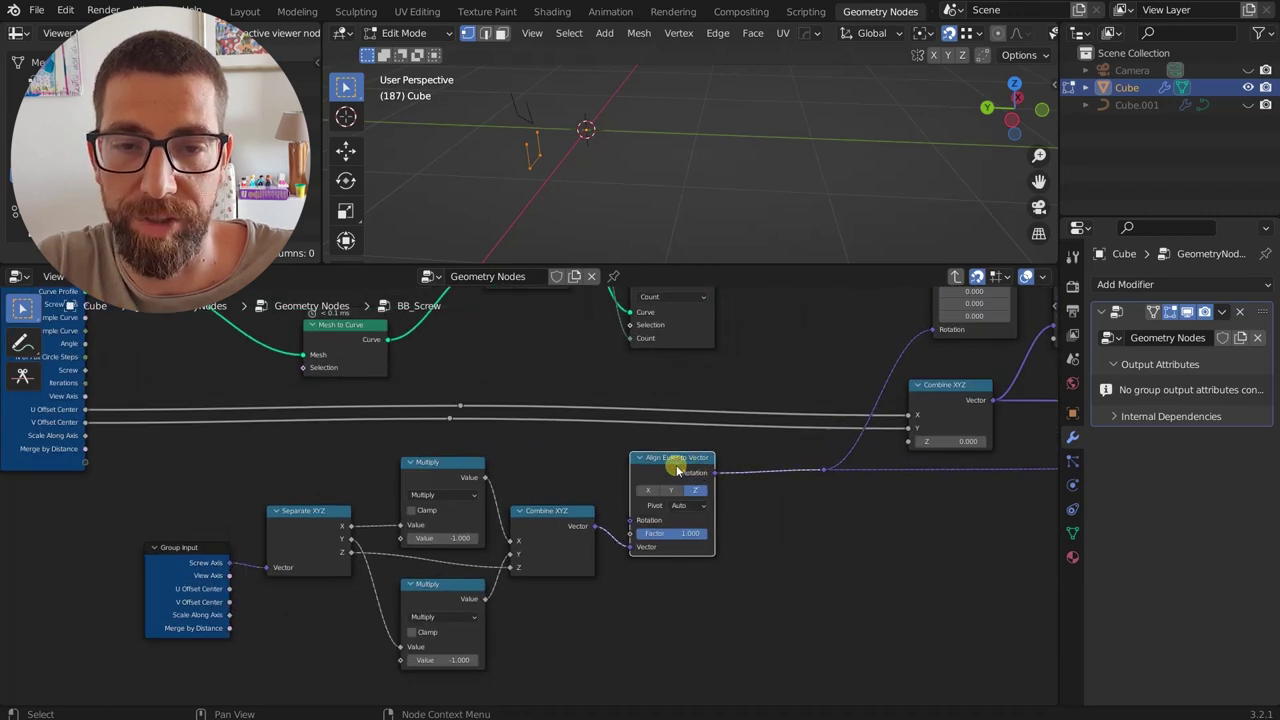
scroll(677, 470, down, 1)
scroll(340, 543, down, 2)
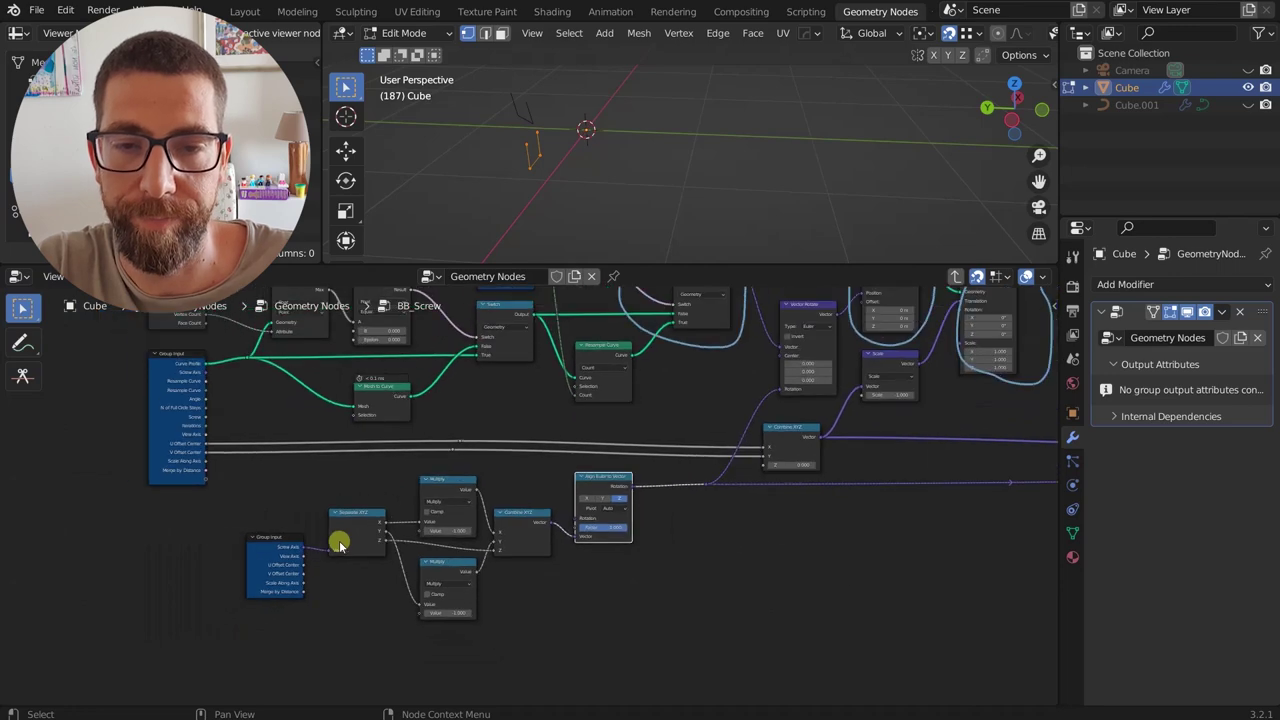
scroll(690, 418, down, 1)
- Inspect the rotated profile in the 3D viewport and trace the Vector Rotate node's rotation back to Align Euler to Vector
middle_drag(677, 414, 487, 540)
scroll(487, 540, up, 1)
scroll(583, 481, up, 1)
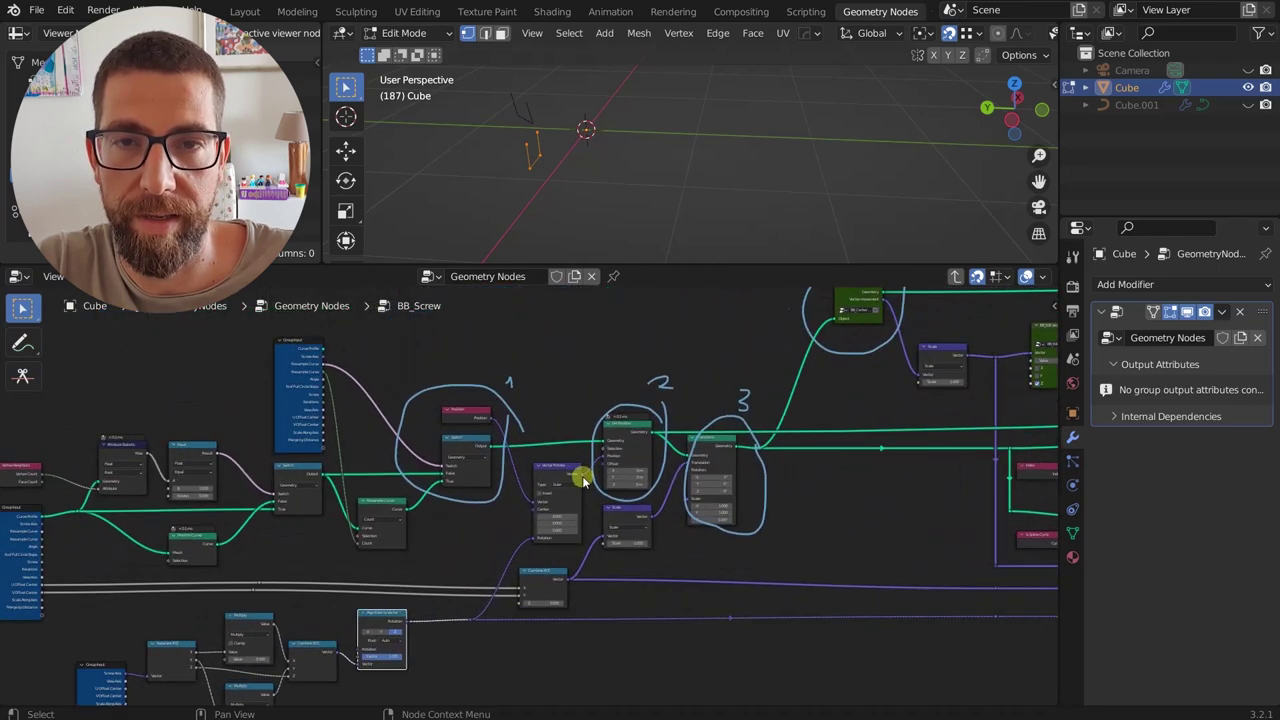
middle_drag(530, 218, 585, 184)
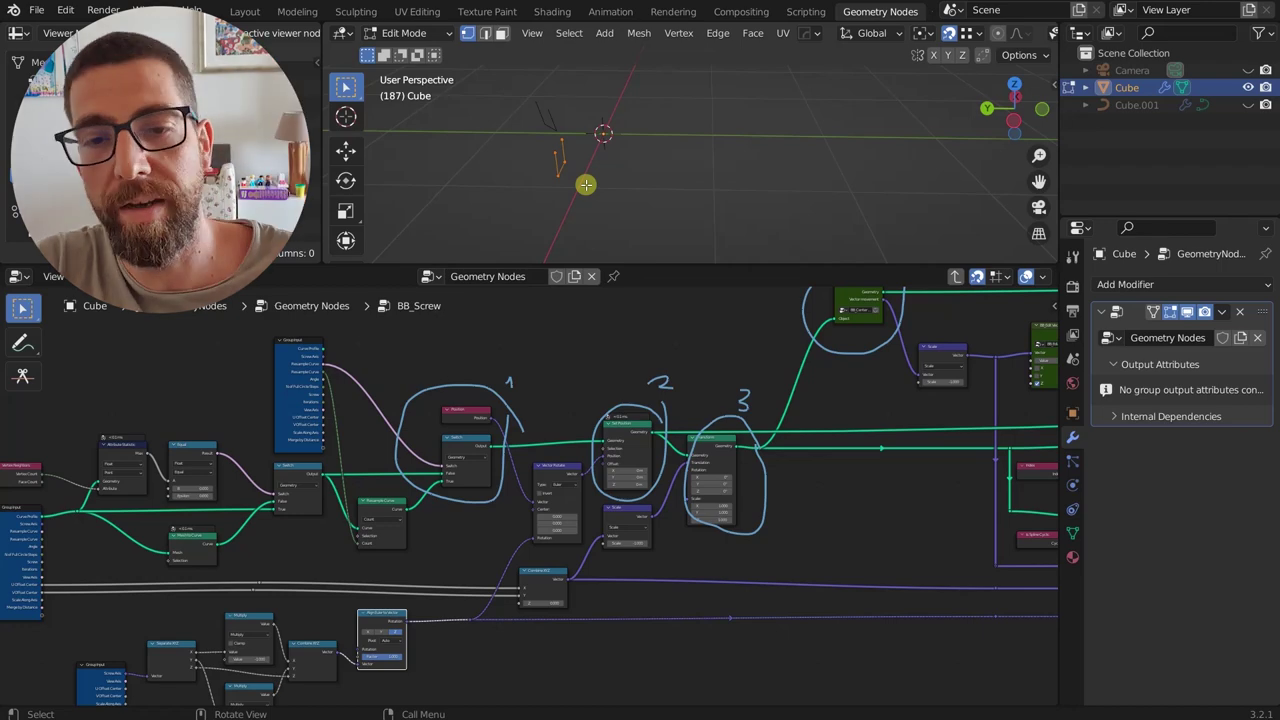
click(563, 470)
scroll(555, 500, up, 3)
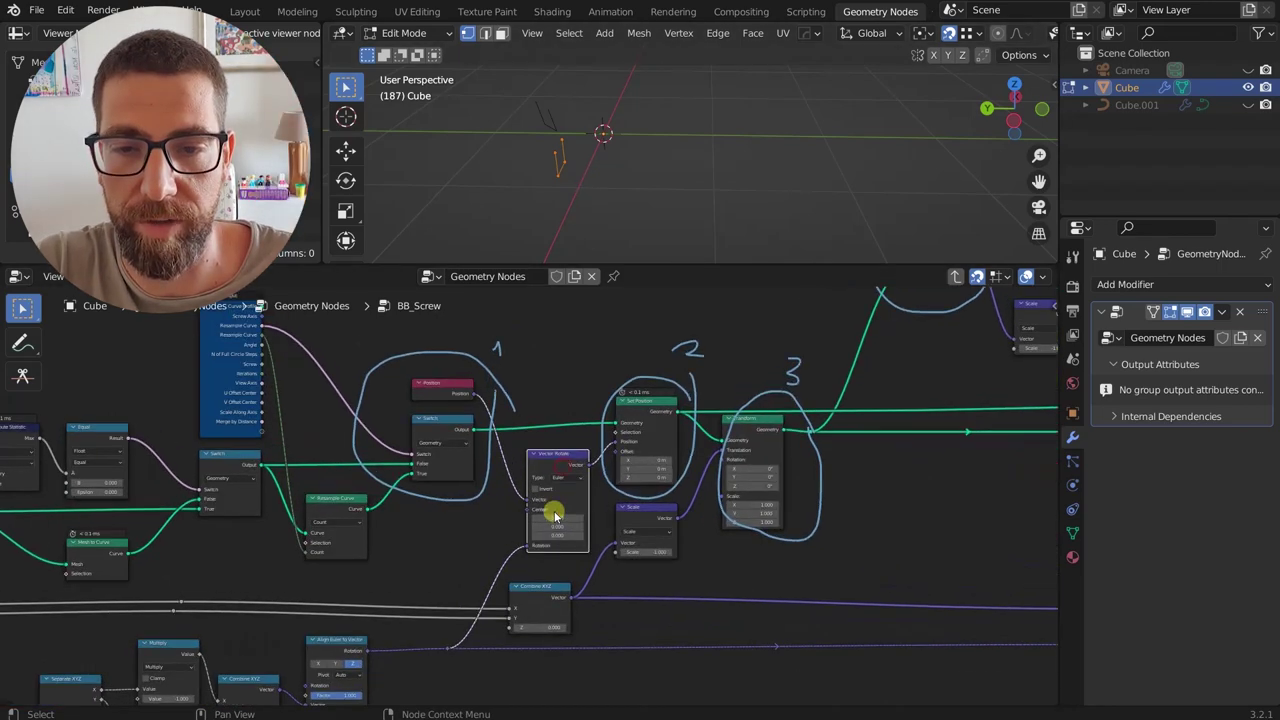
click(308, 660)
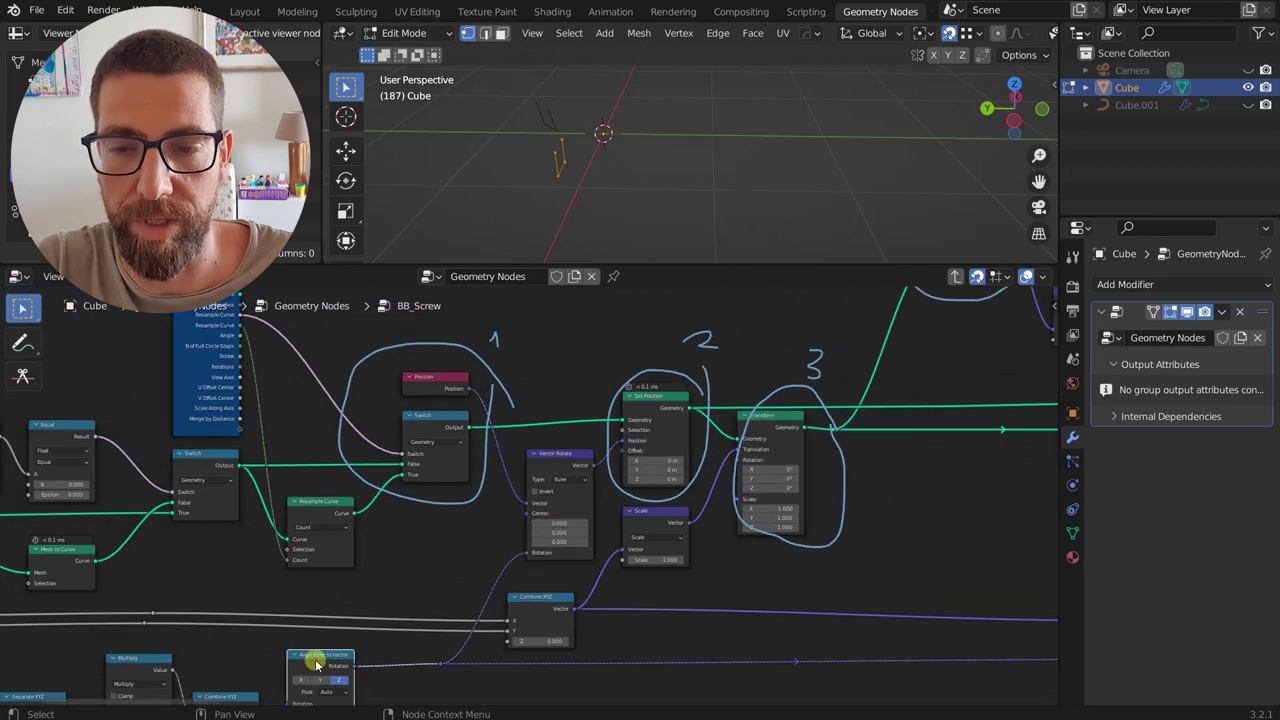
- Follow the Align Euler to Vector rotation link to the Vector Rotate node near the group output and check its Invert option
scroll(478, 617, down, 1)
scroll(456, 645, down, 13)
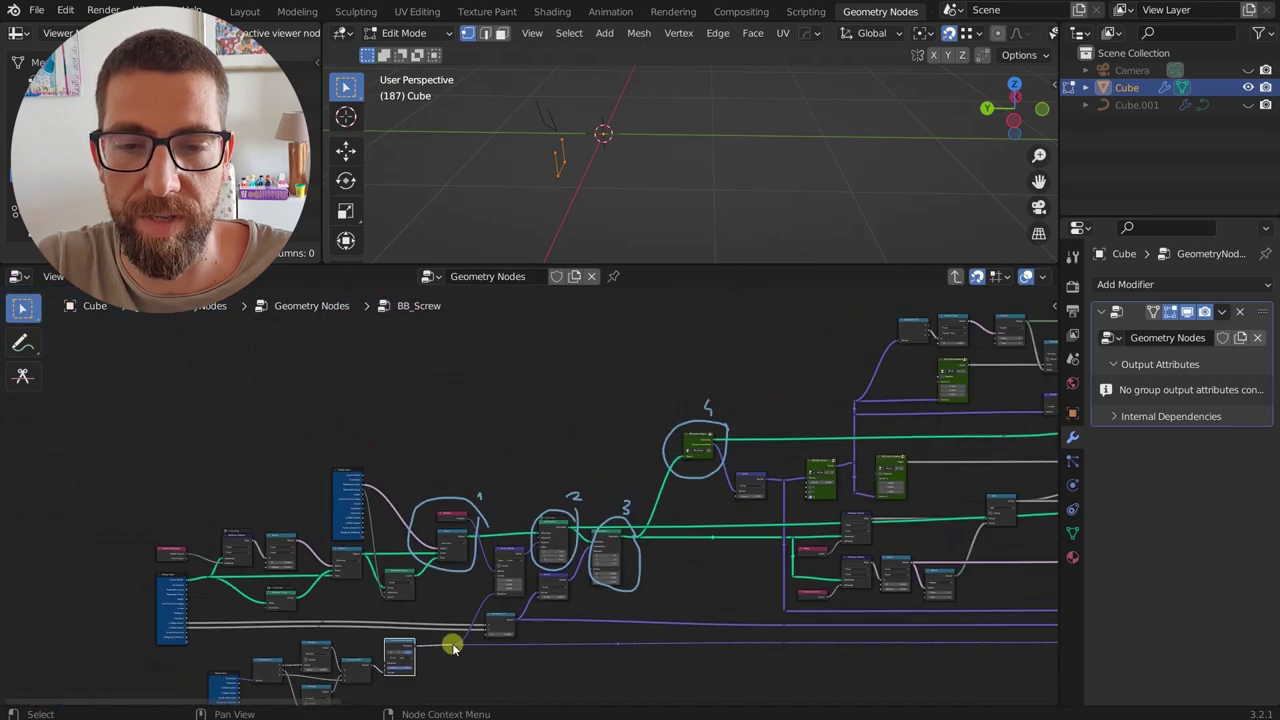
middle_drag(618, 650, 287, 617)
scroll(793, 618, up, 6)
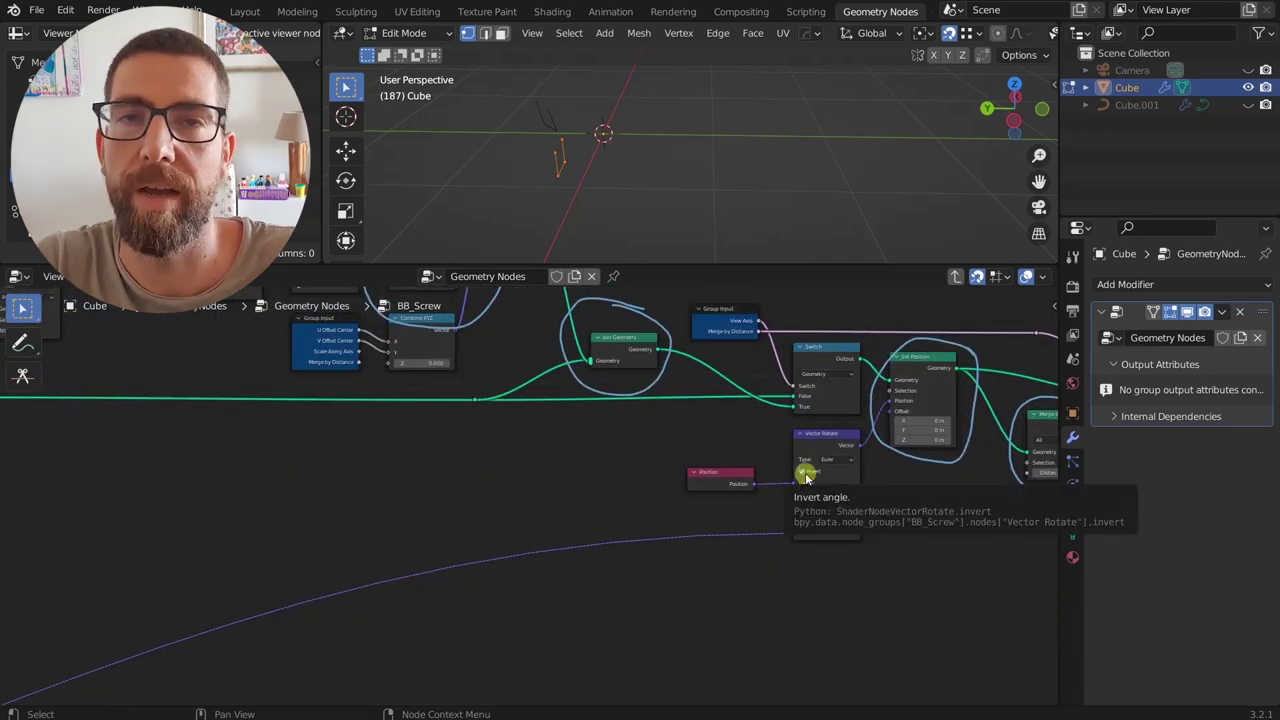
scroll(806, 477, down, 10)
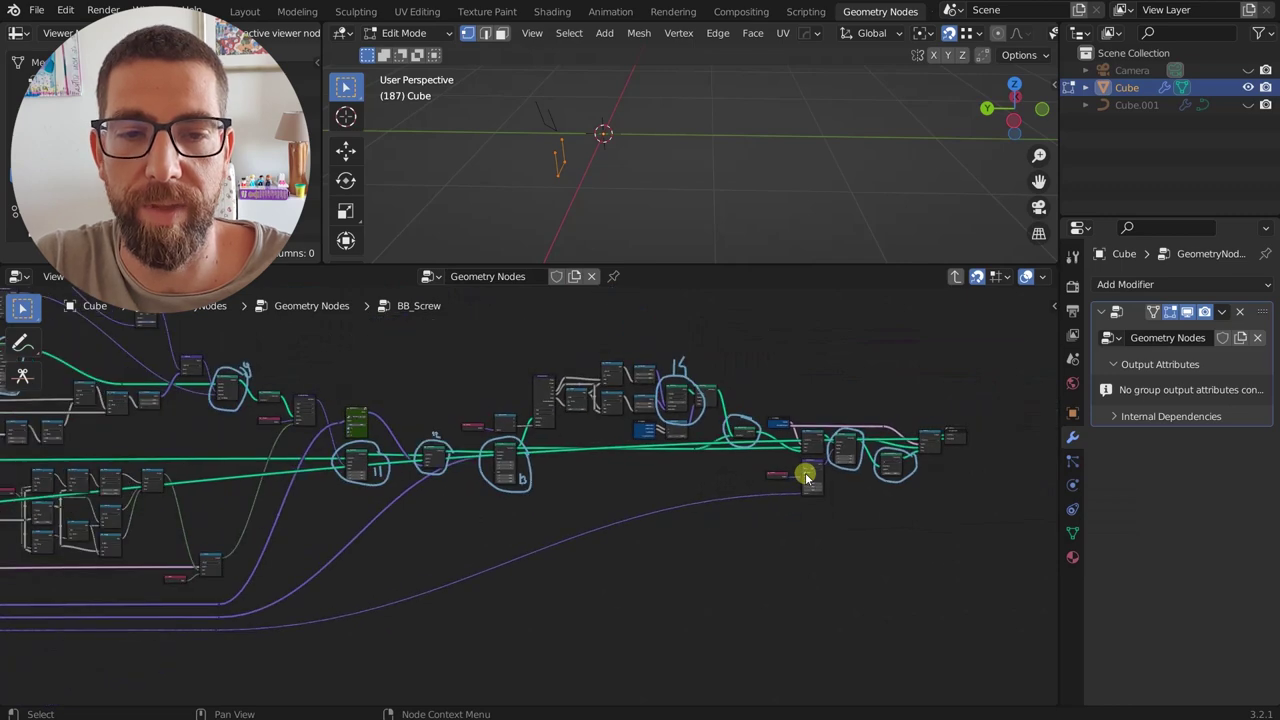
- Return to the annotated nodes 1 to 3 and preview the Set Position node's profile from another angle in the viewport
middle_drag(701, 563, 786, 577)
scroll(530, 445, up, 3)
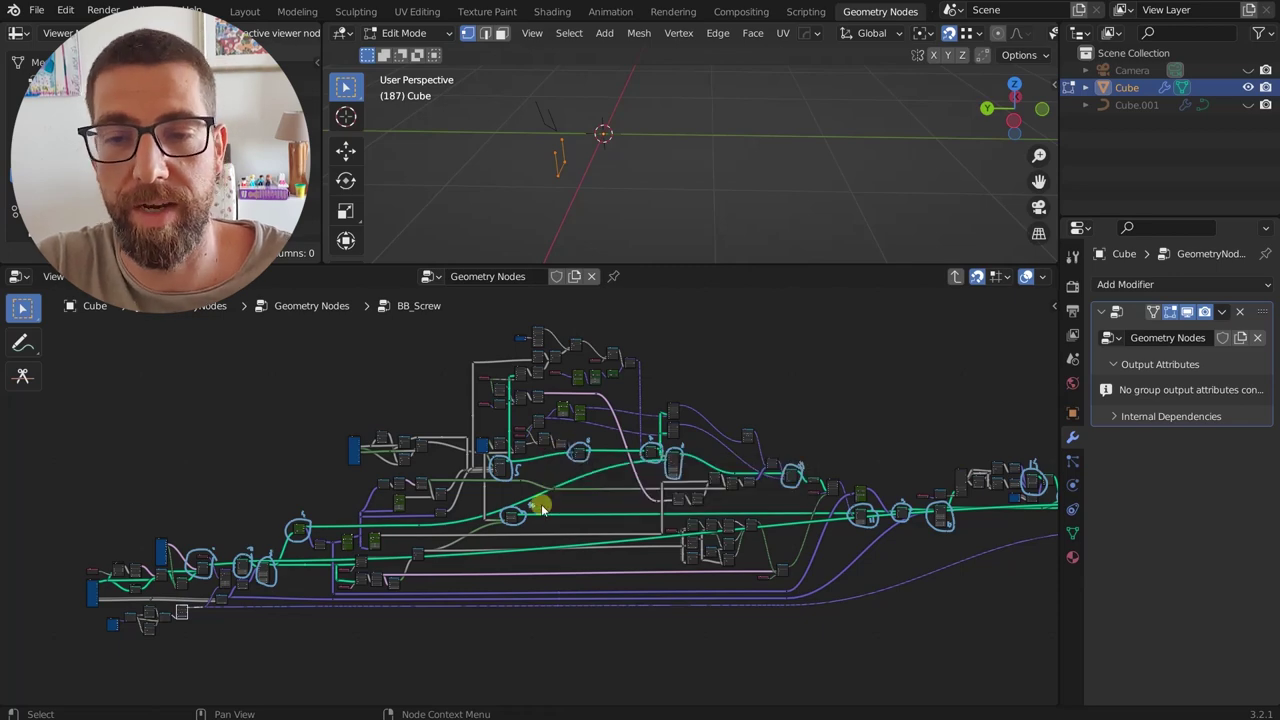
scroll(330, 558, up, 3)
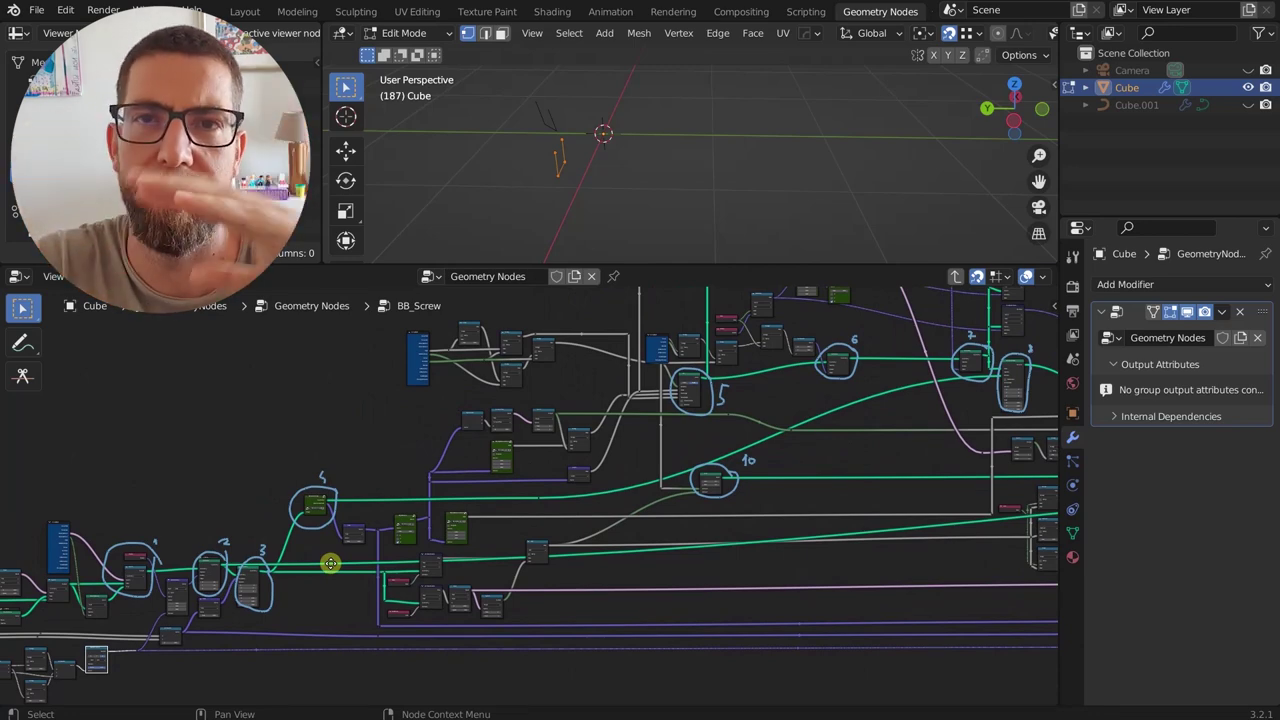
scroll(330, 565, up, 4)
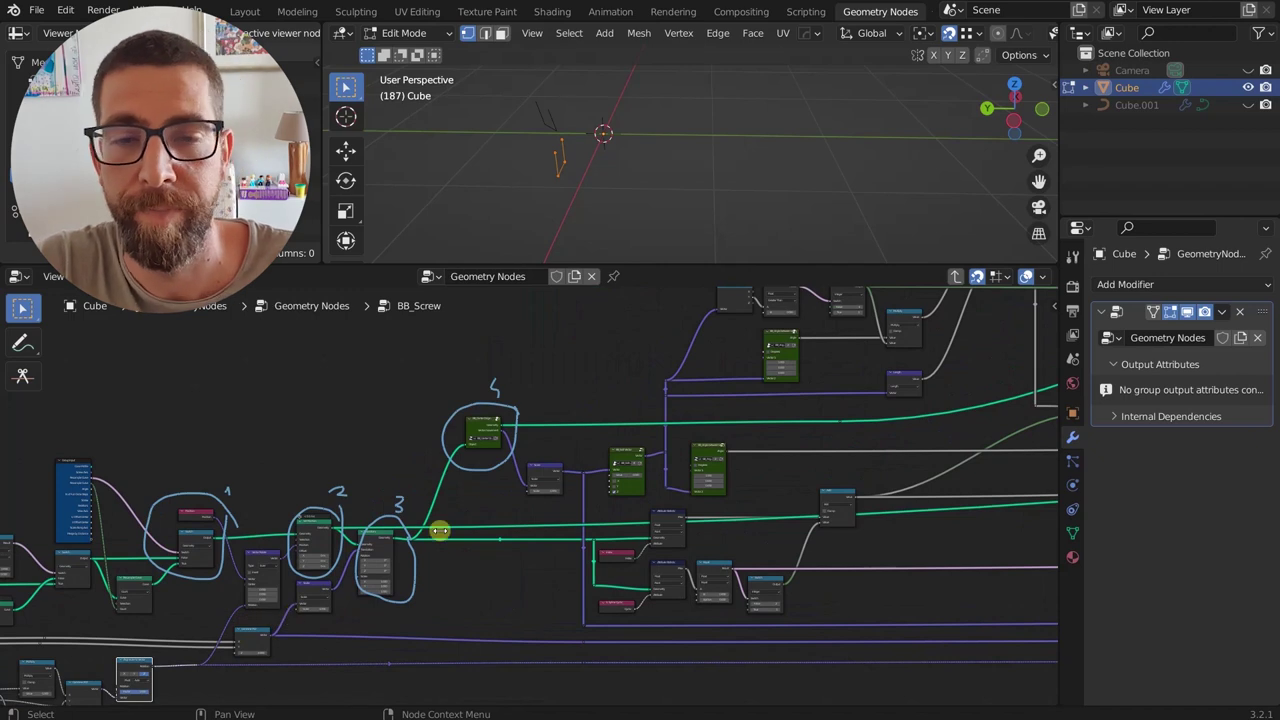
mouse_move(586, 172)
middle_down()
mouse_move(563, 149)
mouse_move(609, 179)
middle_up()
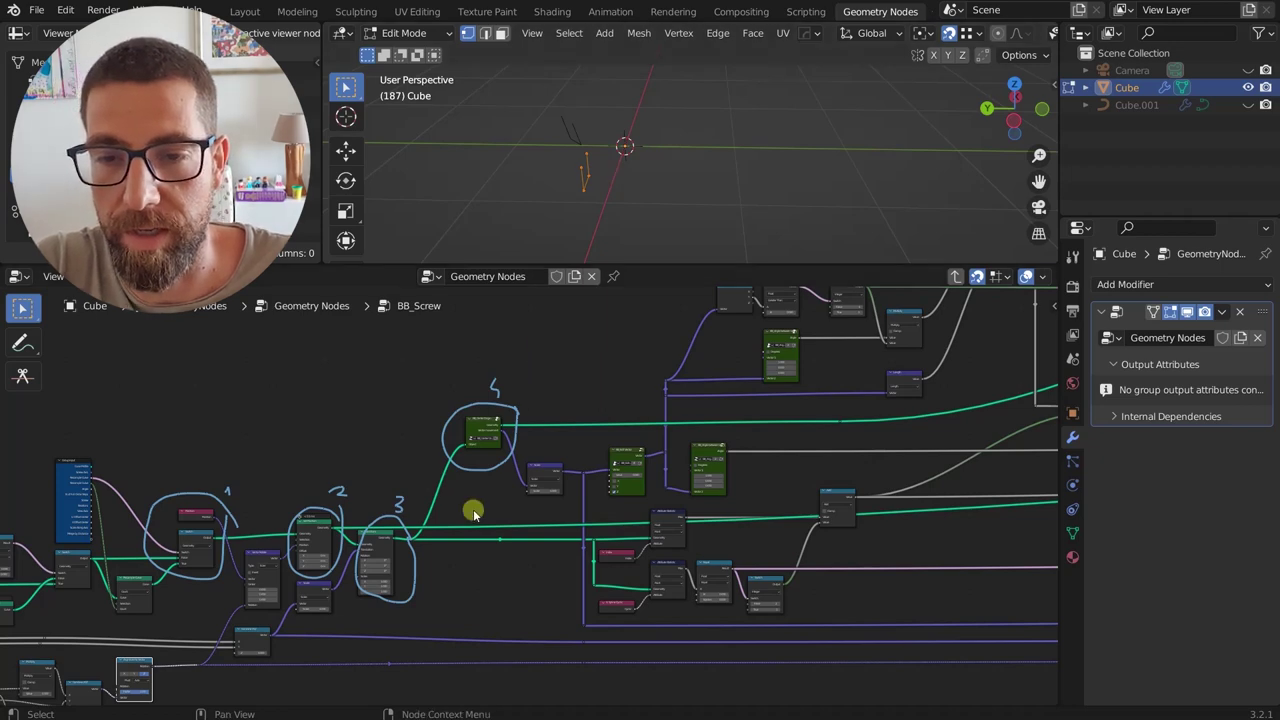
middle_drag(474, 512, 543, 514)
scroll(420, 577, up, 4)
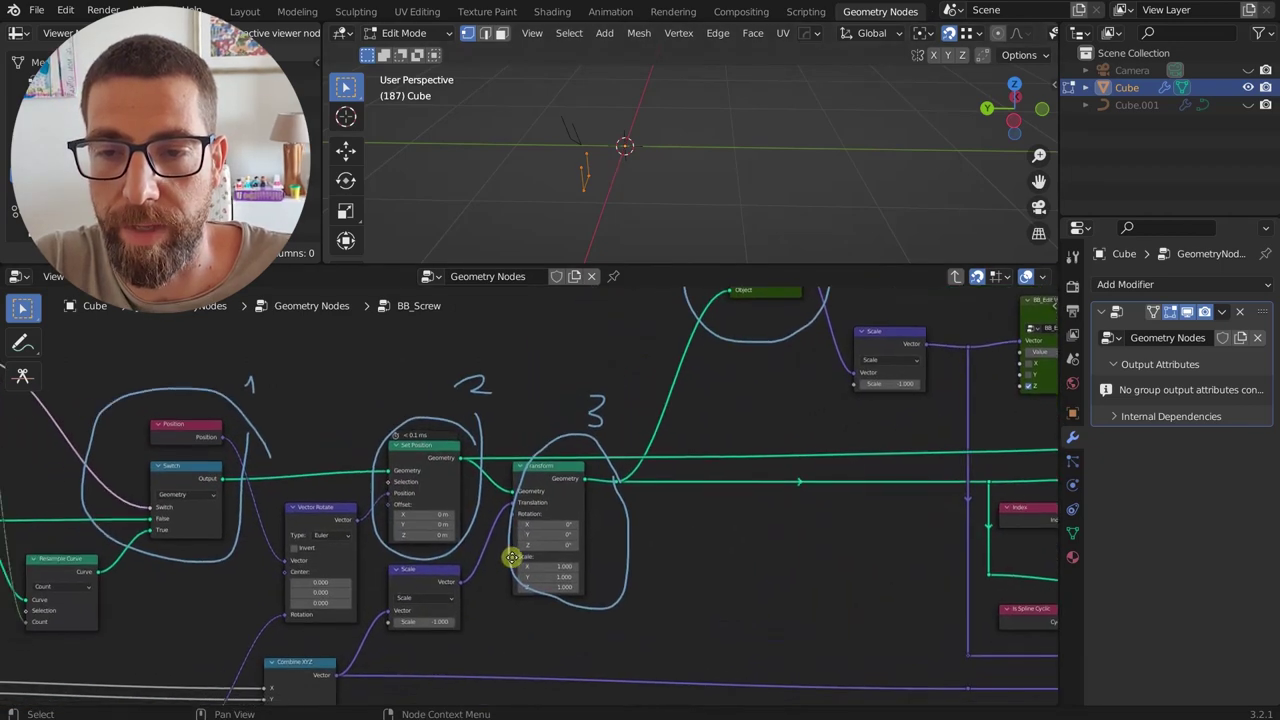
middle_drag(512, 558, 531, 423)
scroll(516, 436, down, 3)
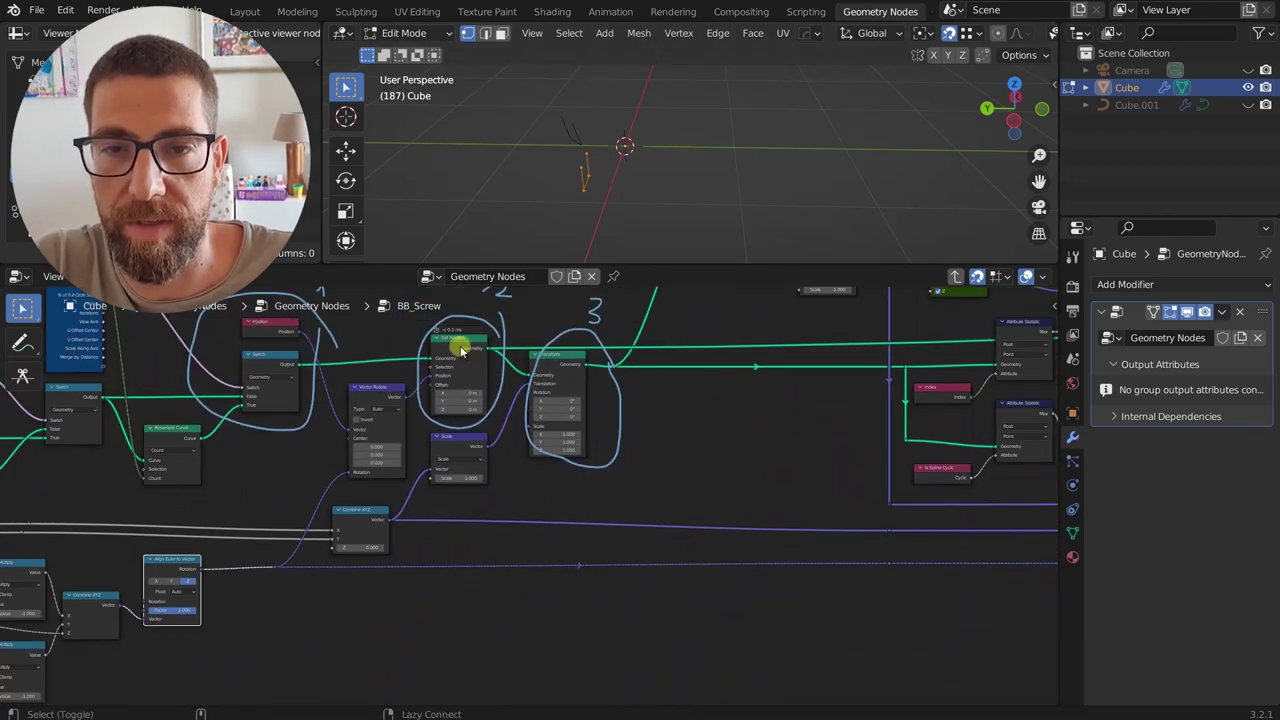
click(461, 347)
middle_drag(505, 200, 737, 136)
scroll(738, 136, down, 6)
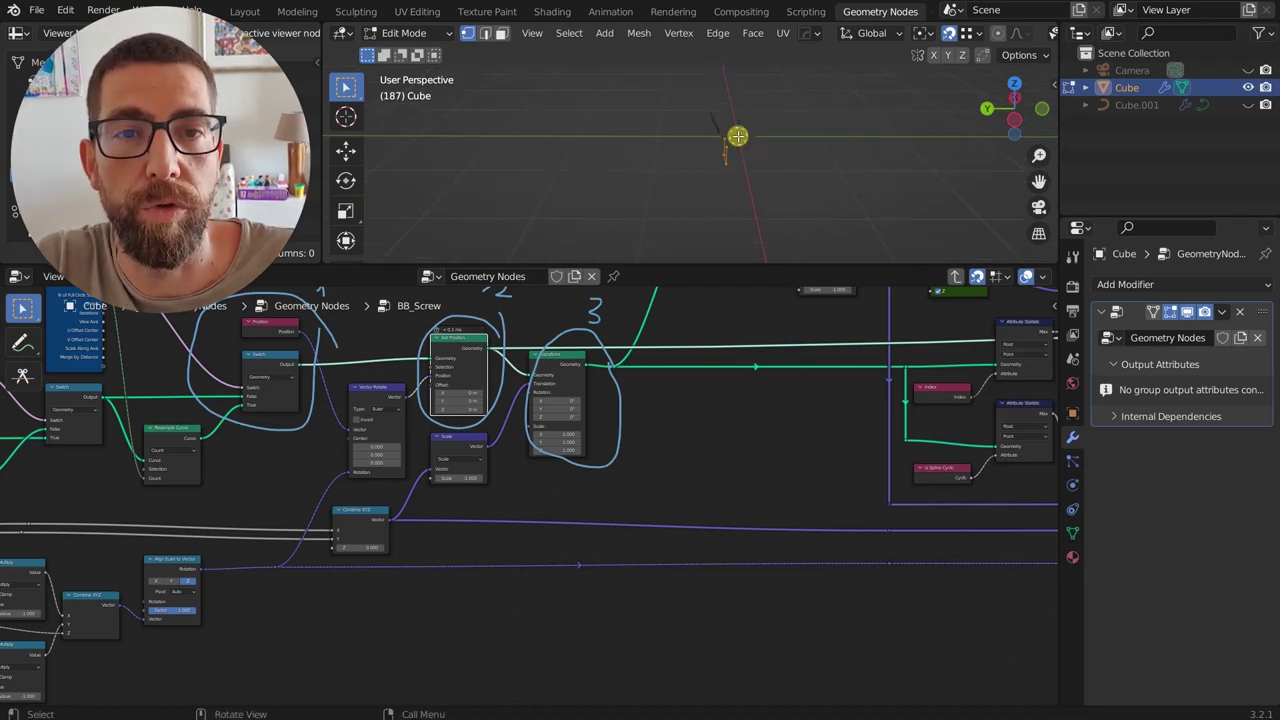
- Preview the Transform node annotated 3 and inspect the offset profile from different angles in the 3D viewport
middle_drag(571, 366, 568, 395)
click(566, 393)
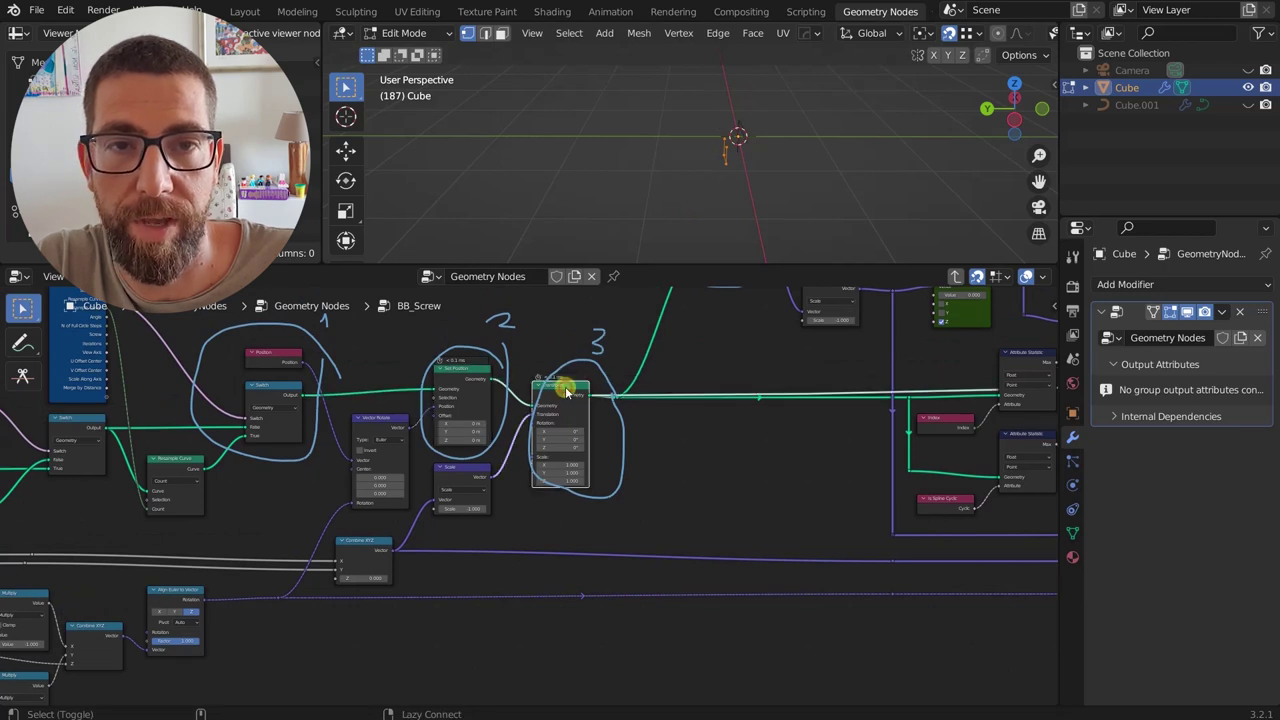
middle_drag(740, 145, 750, 200)
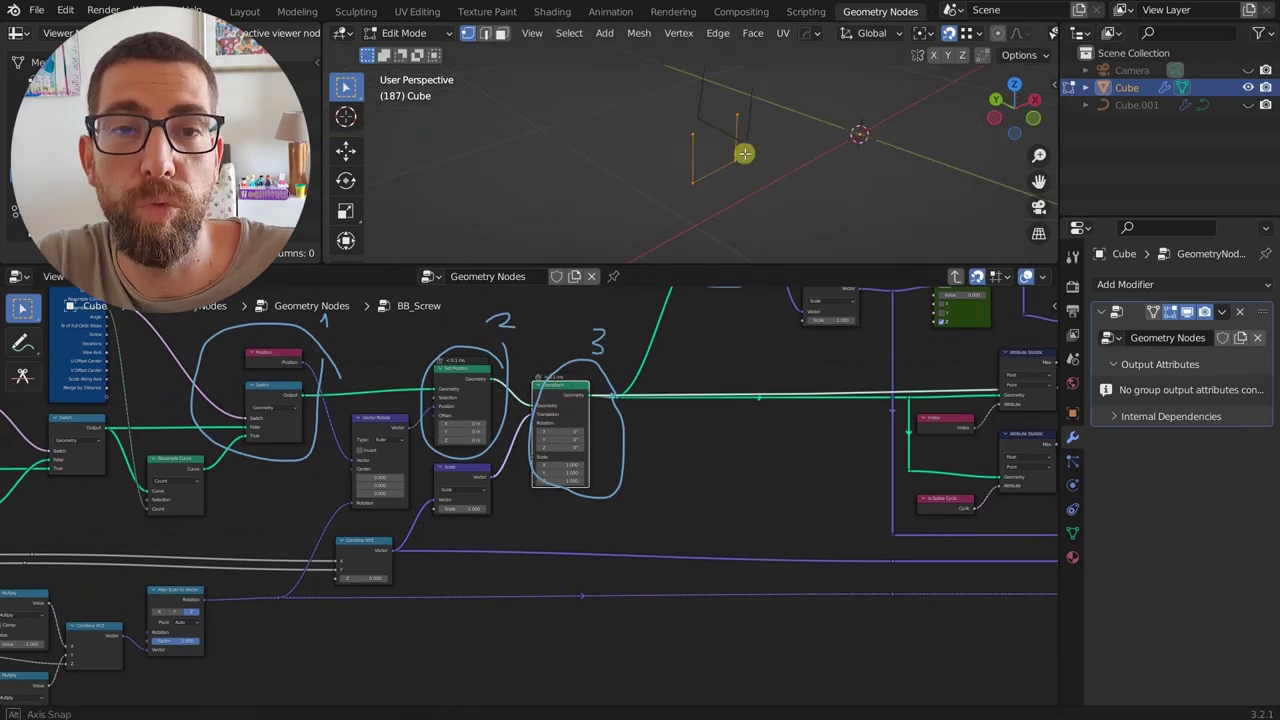
middle_drag(743, 151, 698, 157)
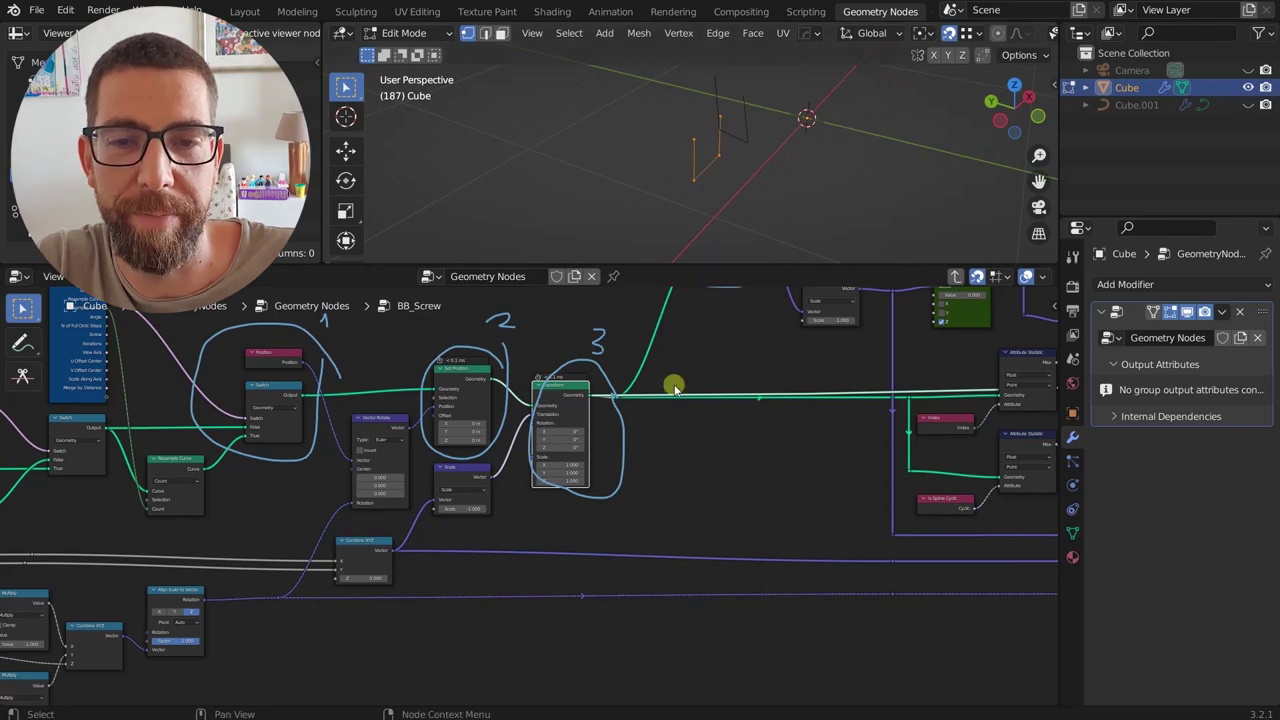
- Trace the U Offset Center and V Offset Center inputs through Combine XYZ and Scale towards the Transform node annotated 3
scroll(674, 386, down, 8)
scroll(331, 474, up, 4)
scroll(122, 482, up, 6)
scroll(205, 490, up, 2)
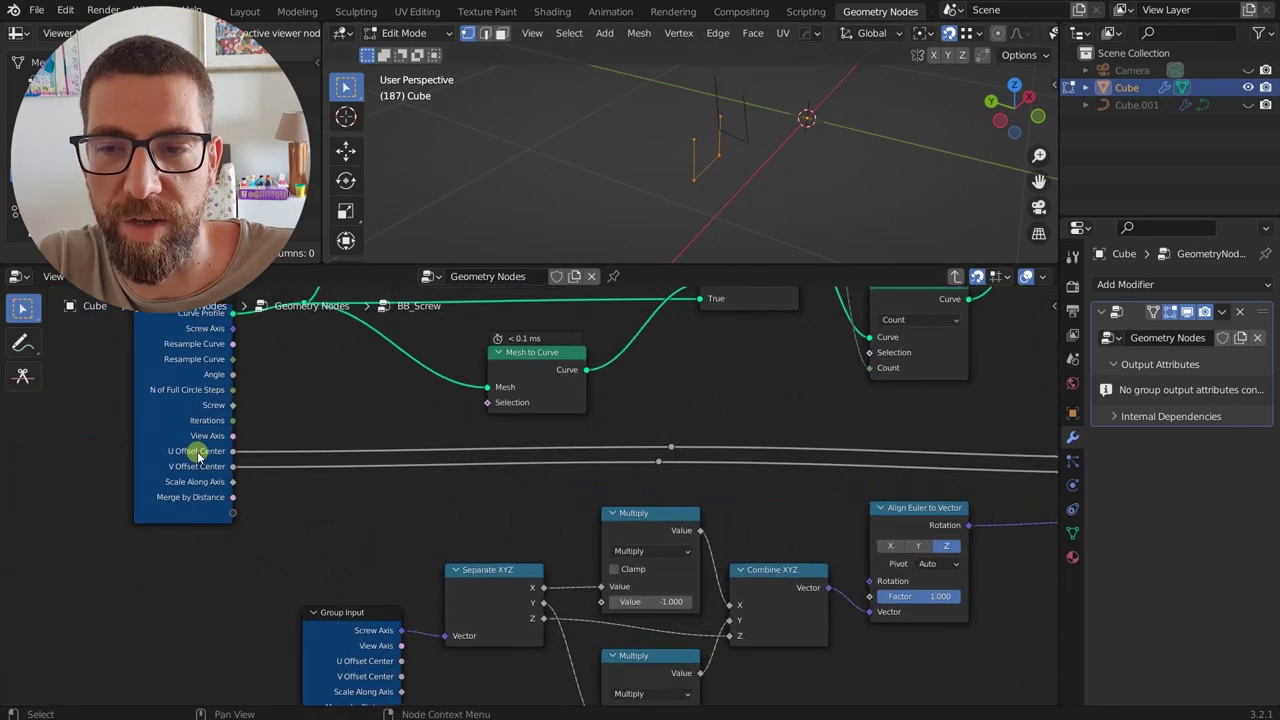
mouse_move(199, 470)
scroll(286, 466, down, 3)
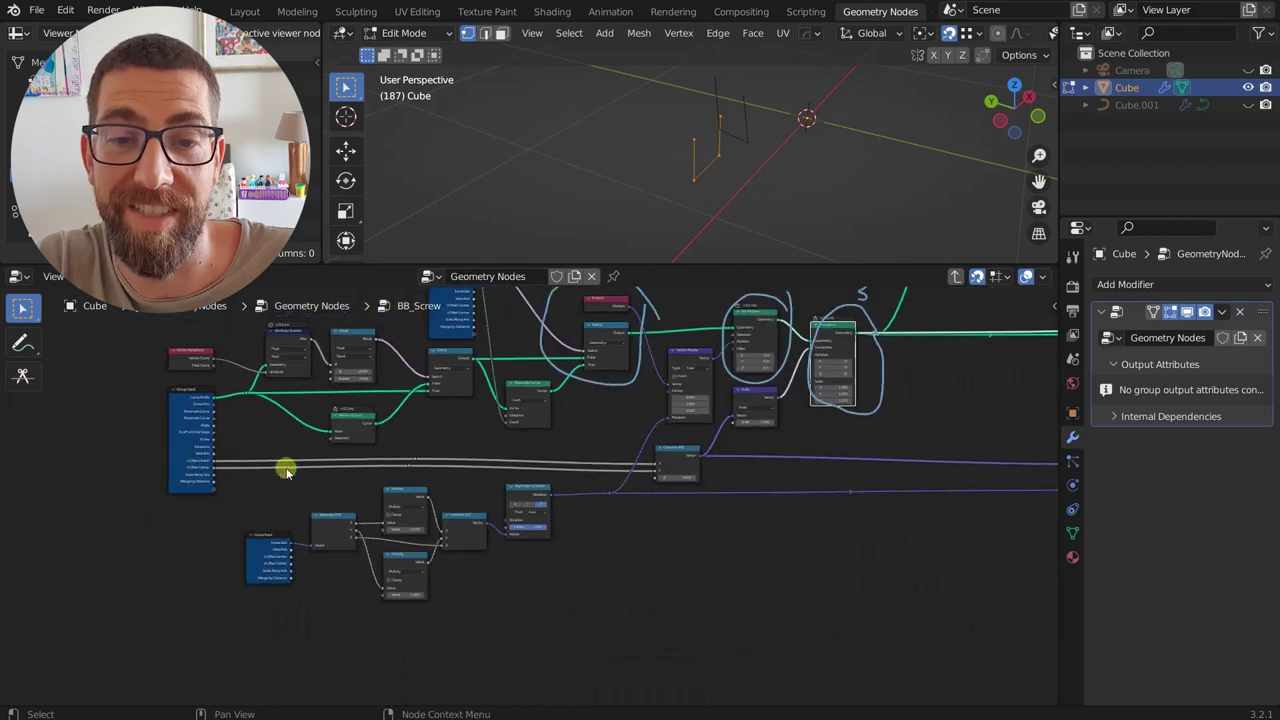
scroll(529, 443, up, 1)
scroll(680, 437, up, 1)
scroll(553, 468, up, 2)
scroll(553, 468, up, 1)
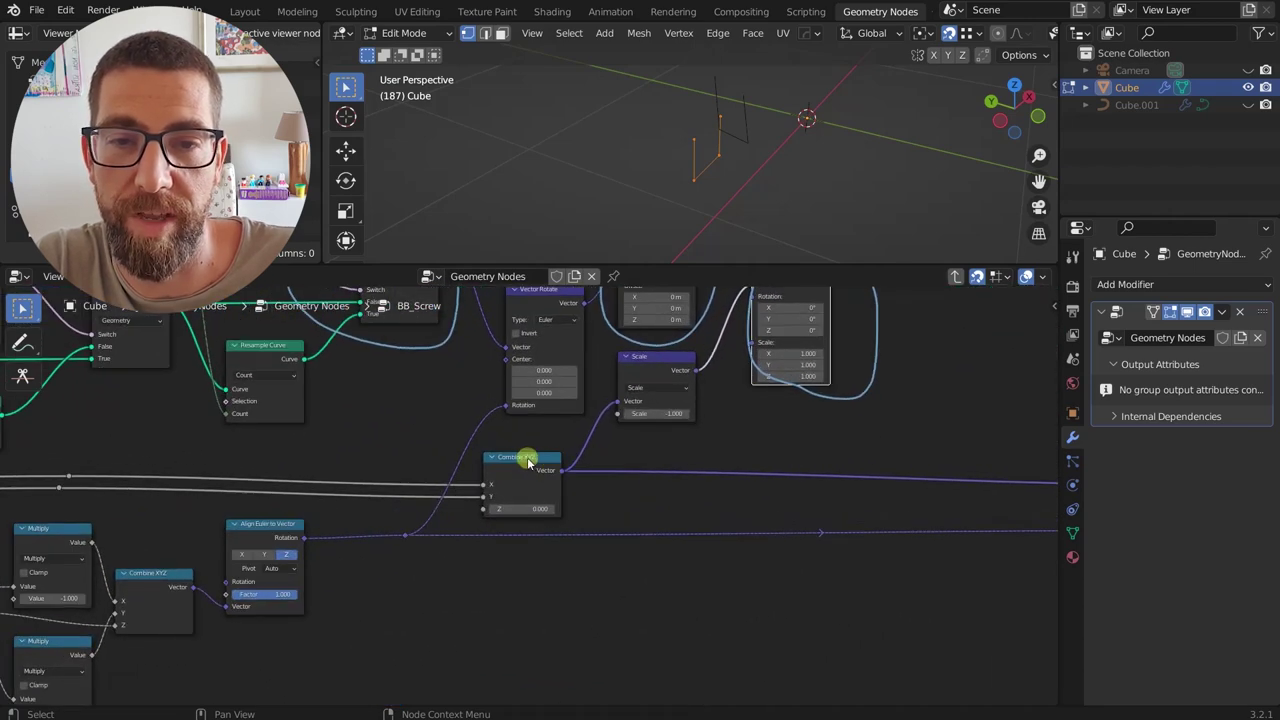
- Preview the Set Position node annotated 2 and the Transform node annotated 3 in turn to compare the profile's offset
middle_drag(878, 405, 746, 511)
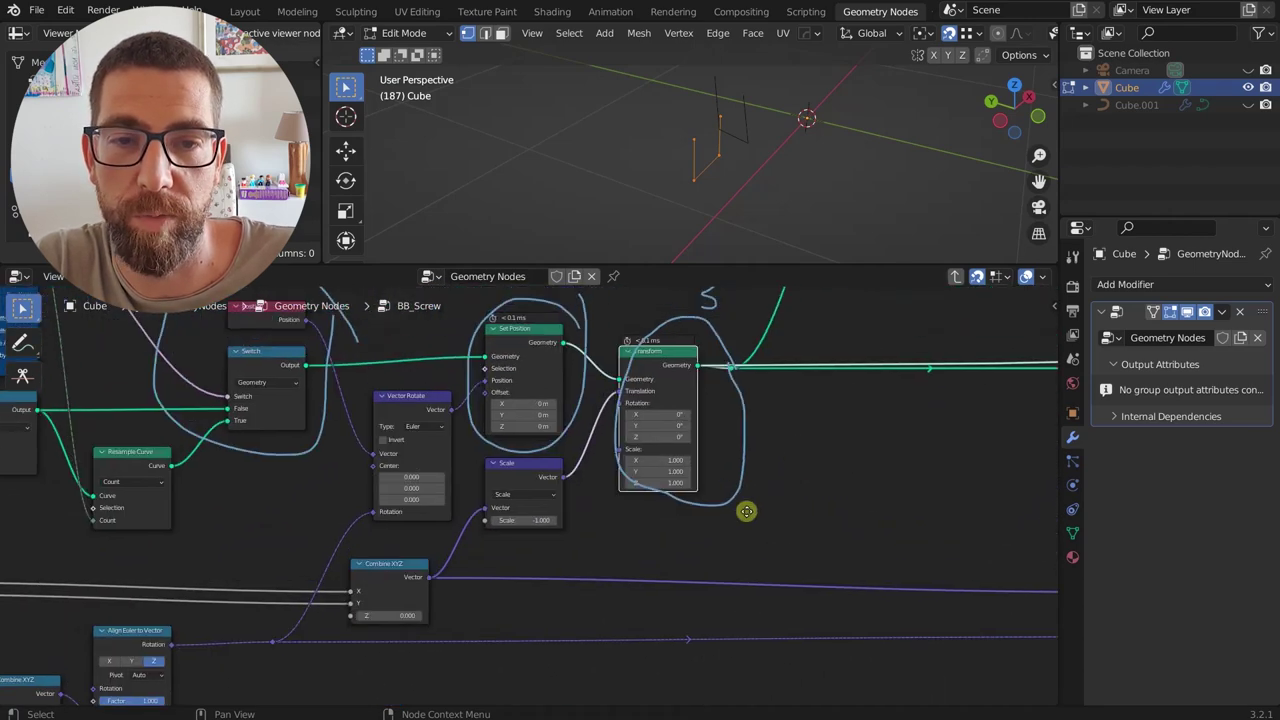
ctrl+shift+click(537, 331)
middle_drag(700, 190, 726, 93)
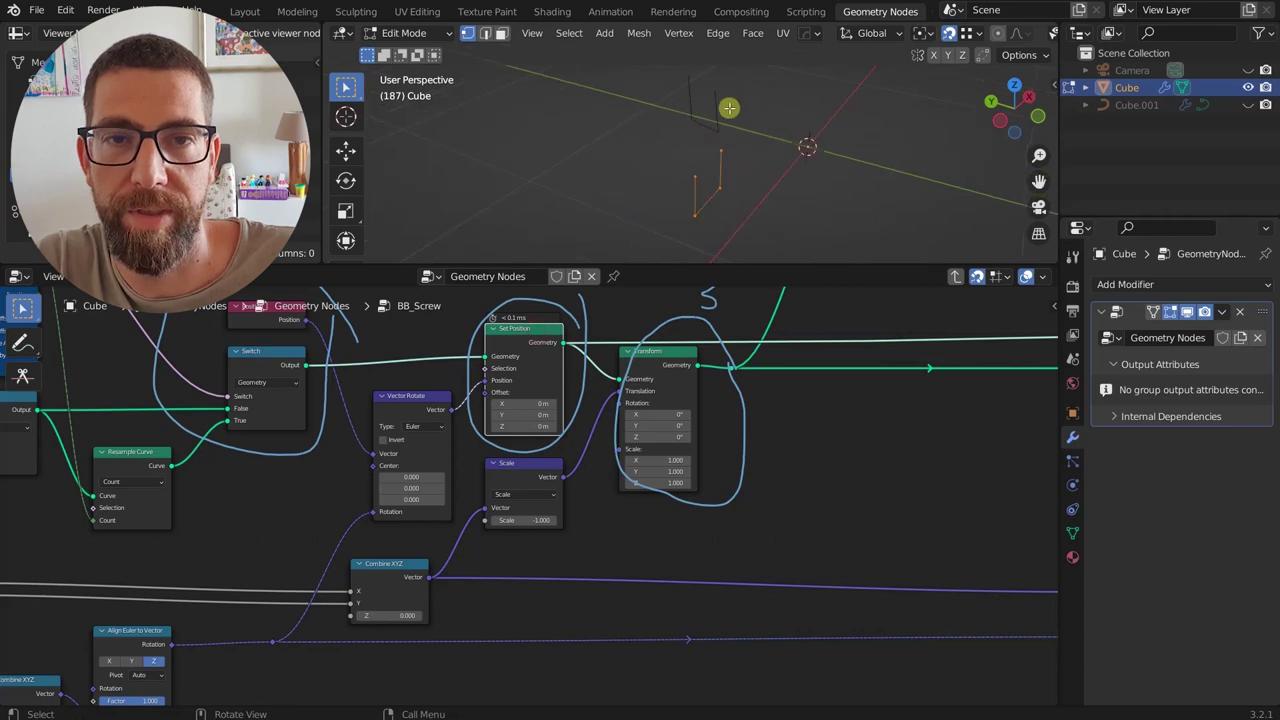
ctrl+shift+click(666, 350)
scroll(670, 335, down, 1)
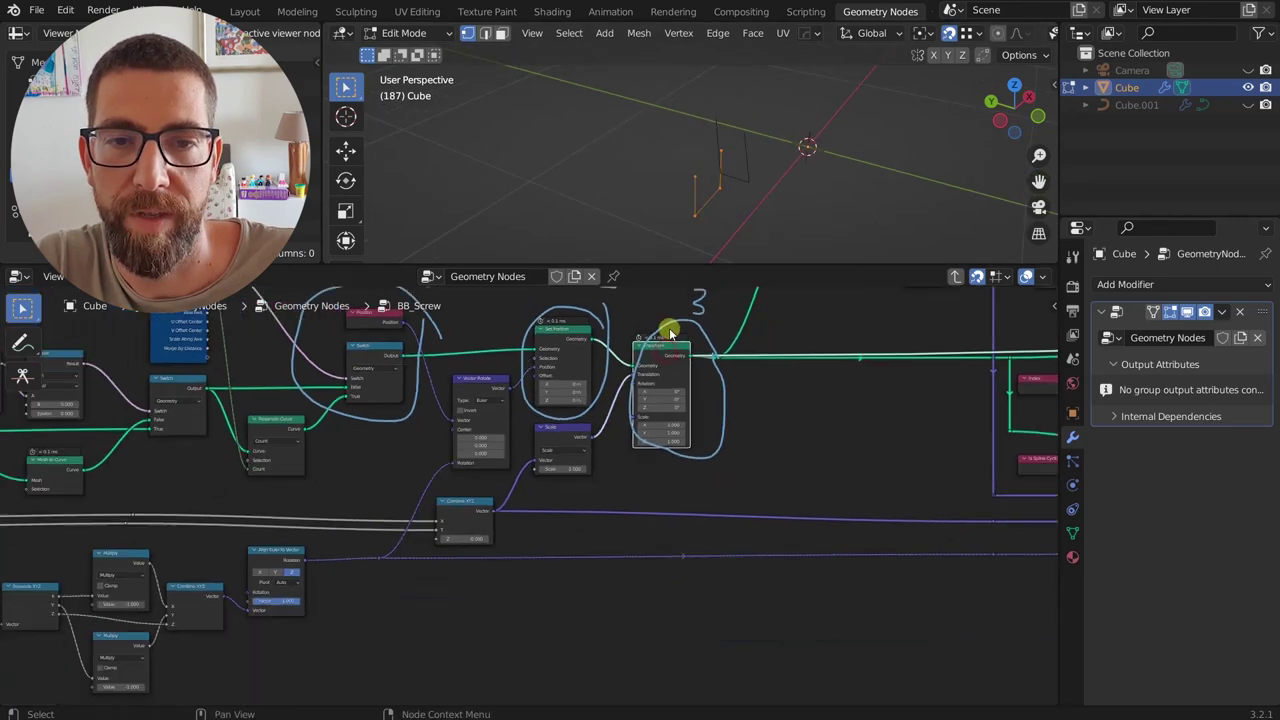
- Preview the BB_Center Origin node annotated 4 and view the centred profile from another angle in the 3D viewport
scroll(670, 335, down, 3)
middle_drag(718, 368, 456, 541)
scroll(555, 437, up, 2)
scroll(475, 460, up, 2)
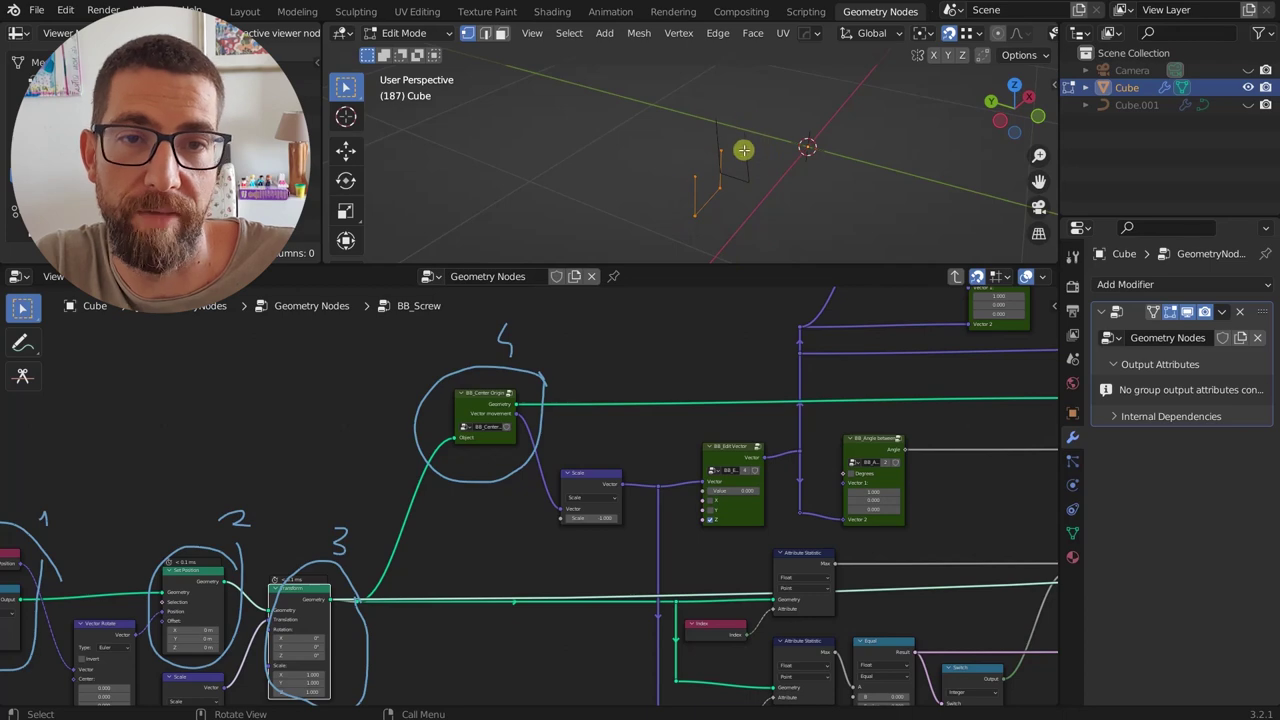
shift+click(493, 400)
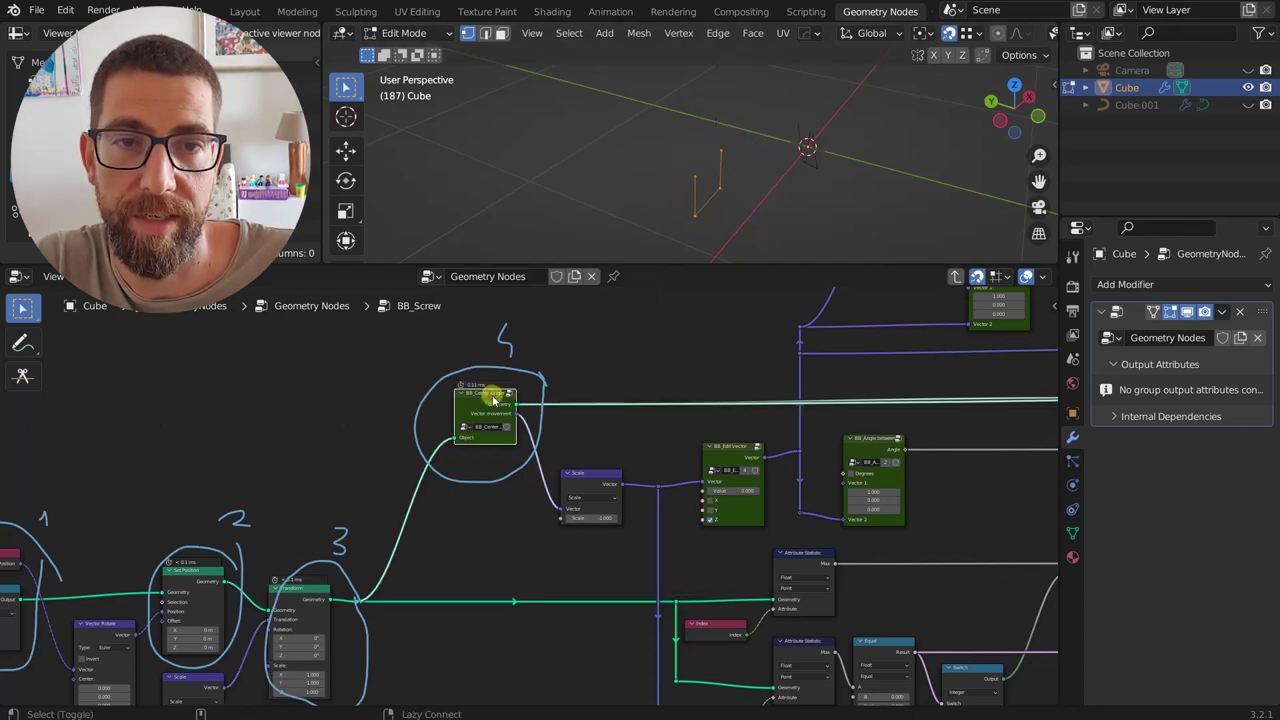
middle_drag(760, 223, 806, 140)
scroll(490, 422, up, 2)
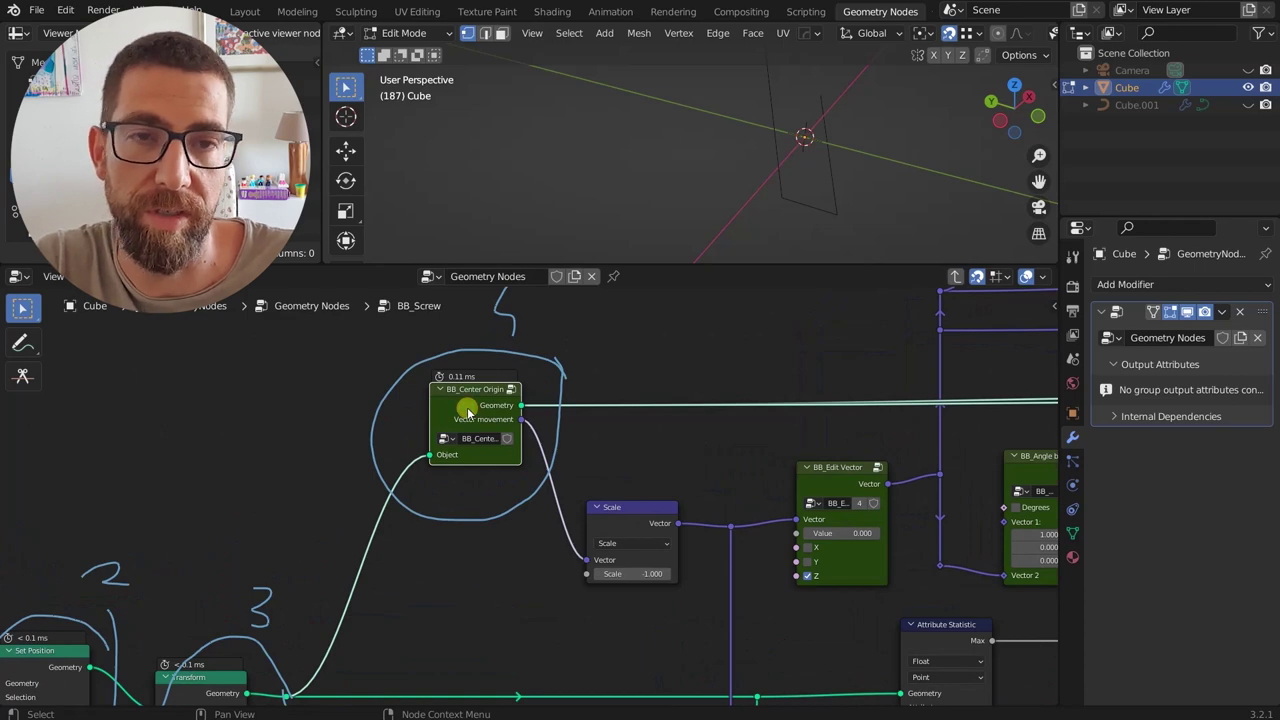
- Open the BB_Center Origin group and examine its Attribute Statistic and math node rows feeding Combine XYZ
key(Tab)
scroll(548, 426, down, 5)
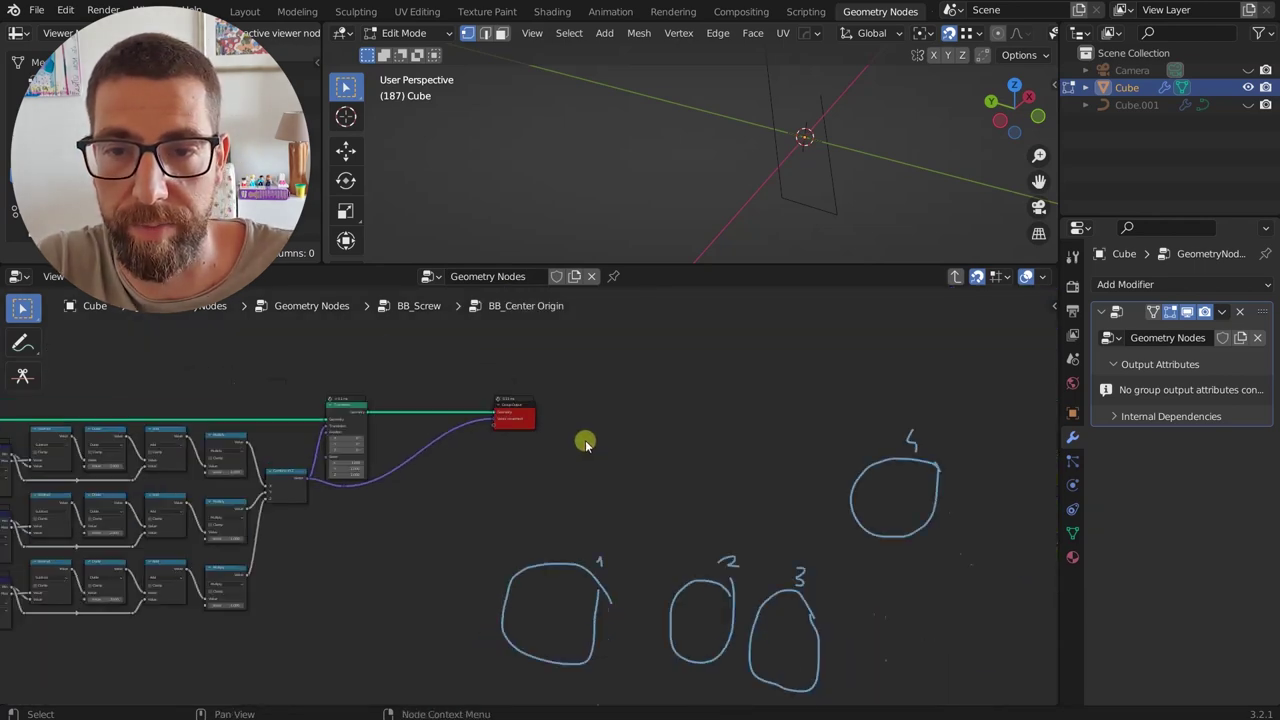
scroll(314, 491, up, 5)
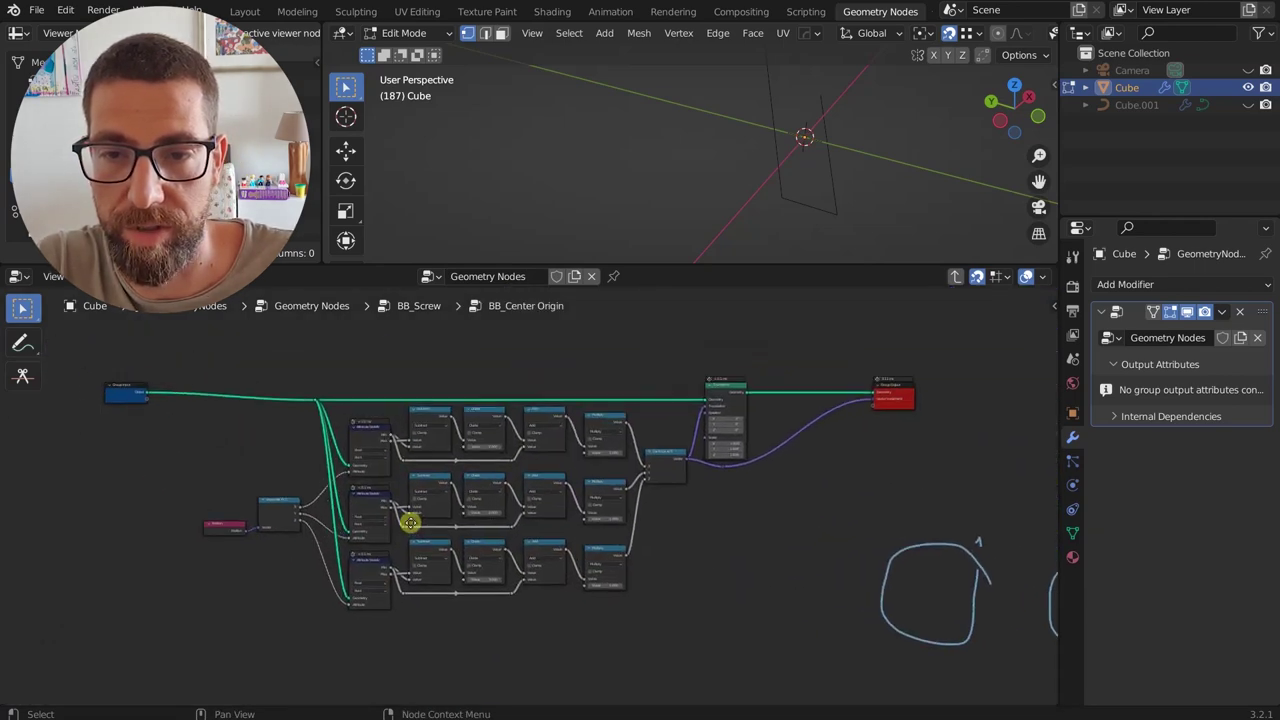
scroll(410, 523, down, 1)
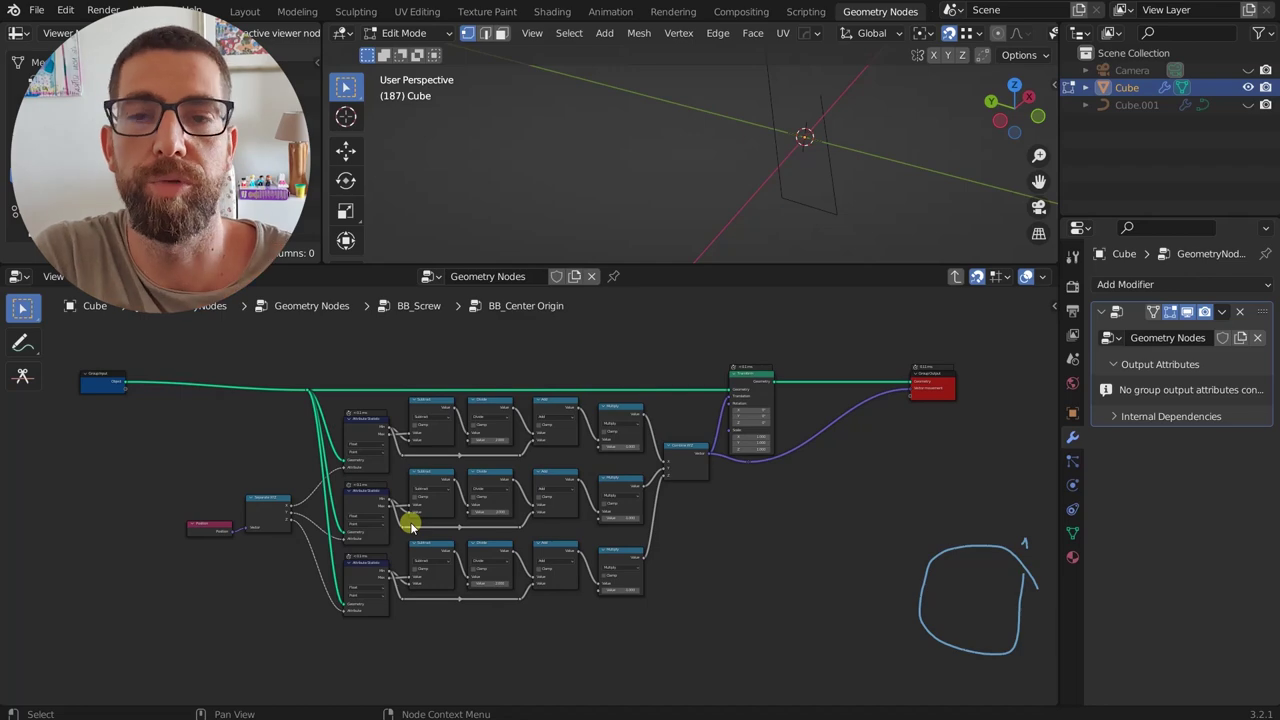
scroll(806, 434, up, 3)
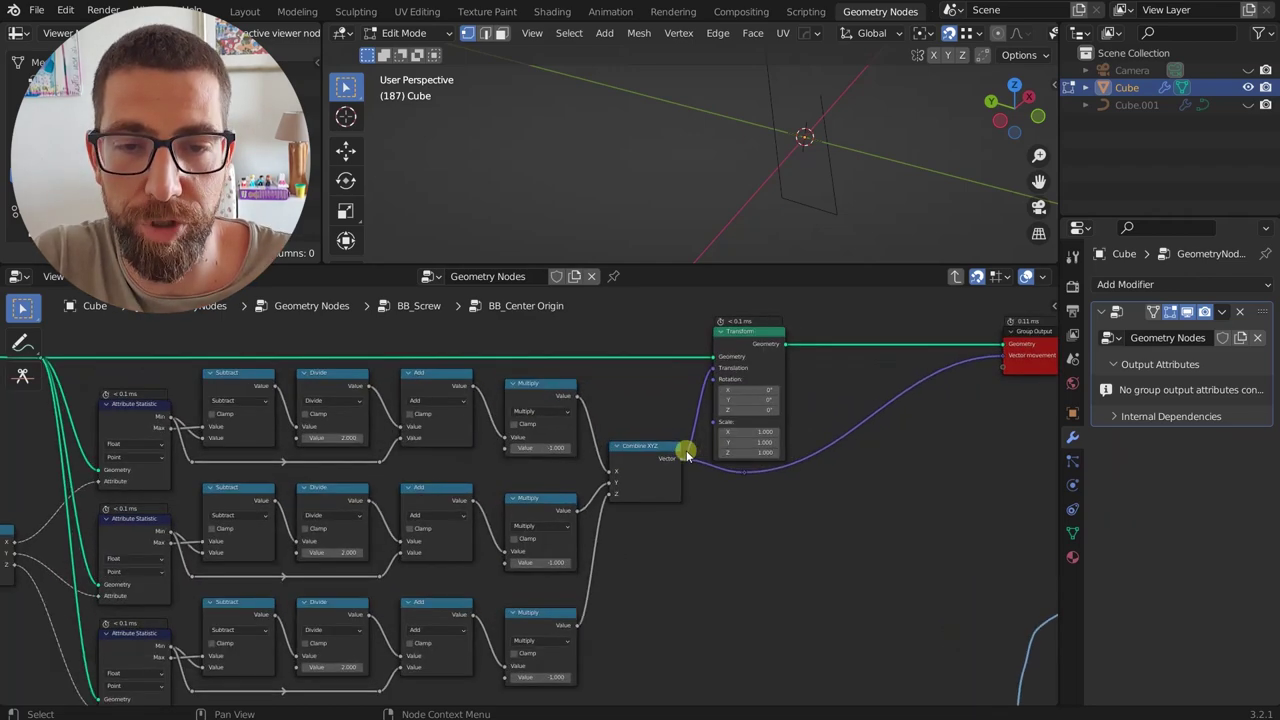
- Follow the Combine XYZ vector to the Transform's Translation and the Vector movement output, and return to the BB_Screw group
scroll(654, 483, up, 2)
scroll(654, 483, down, 2)
middle_drag(654, 483, 617, 480)
scroll(619, 478, up, 1)
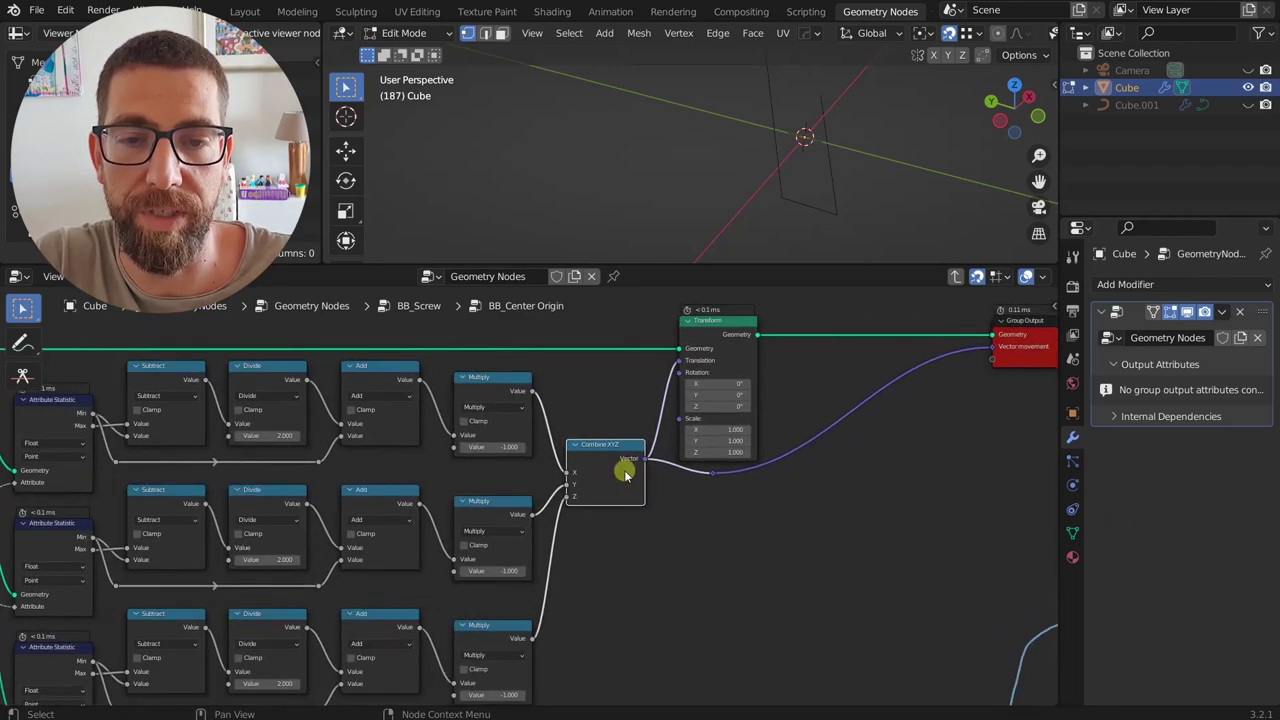
click(726, 328)
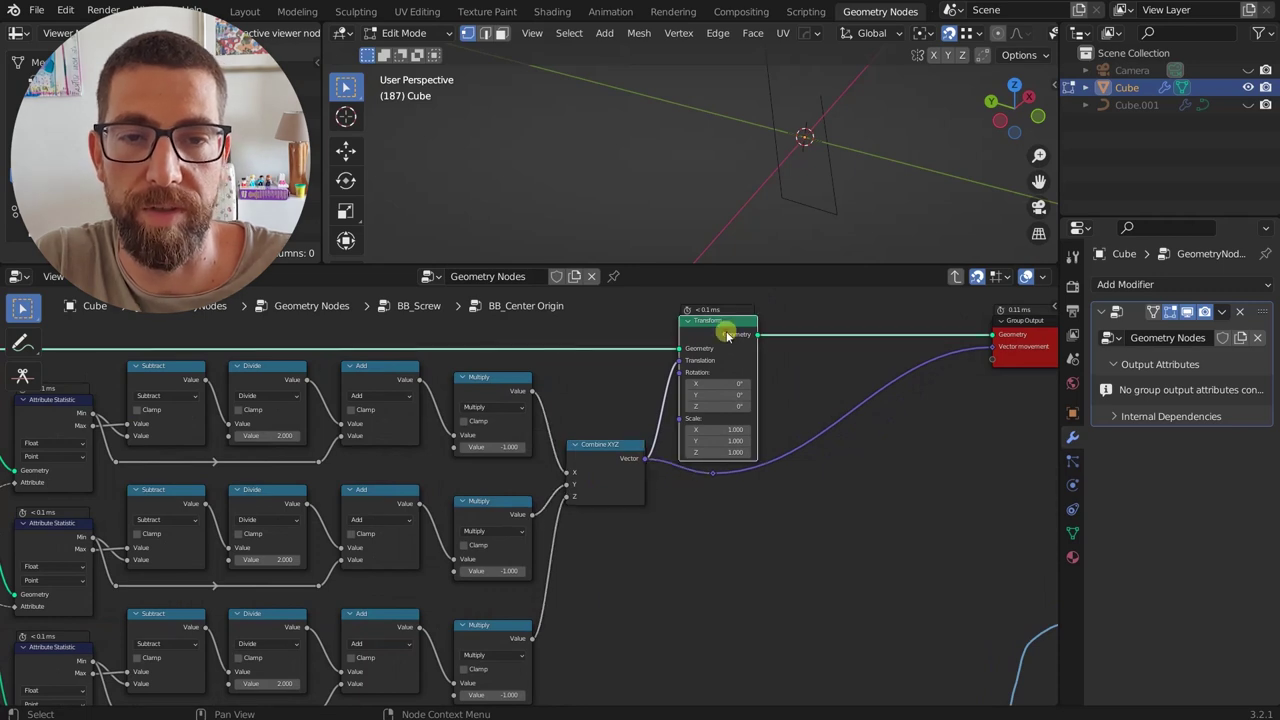
drag(976, 358, 993, 347)
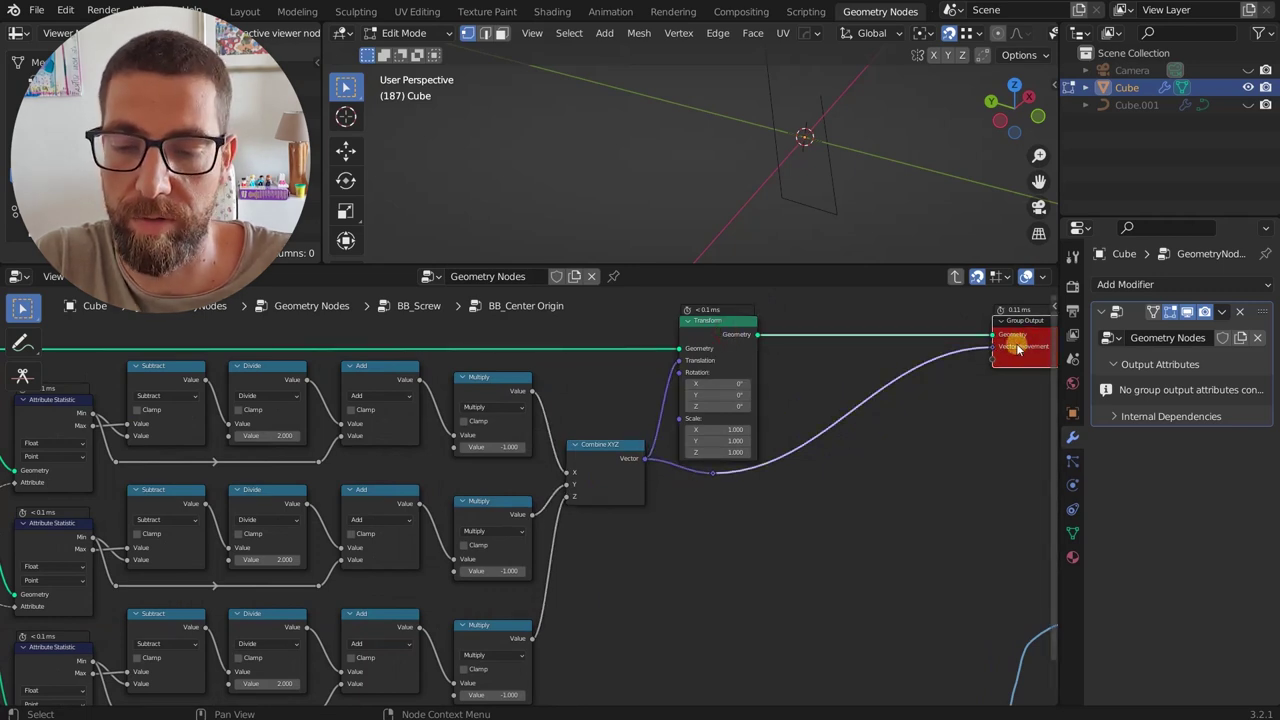
key(Tab)
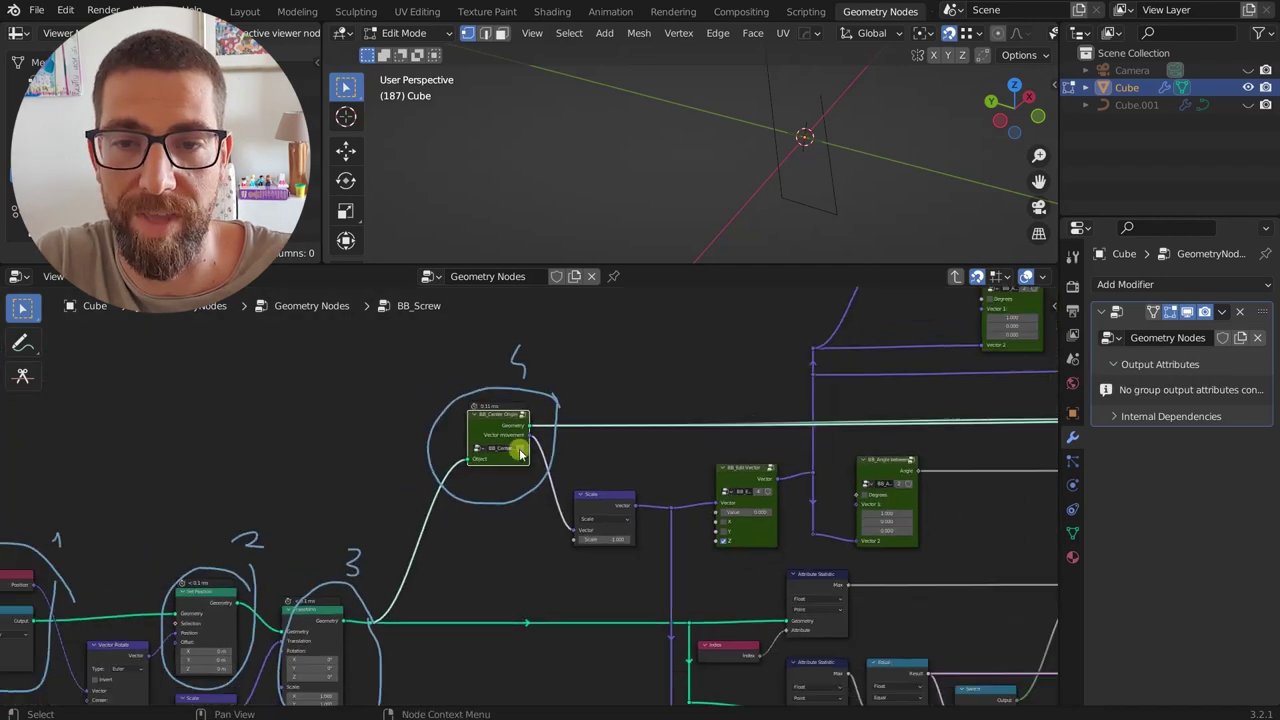
- Compare the previews of the Transform node annotated 3 and the BB_Center Origin node annotated 4 in the 3D viewport
scroll(649, 474, down, 2)
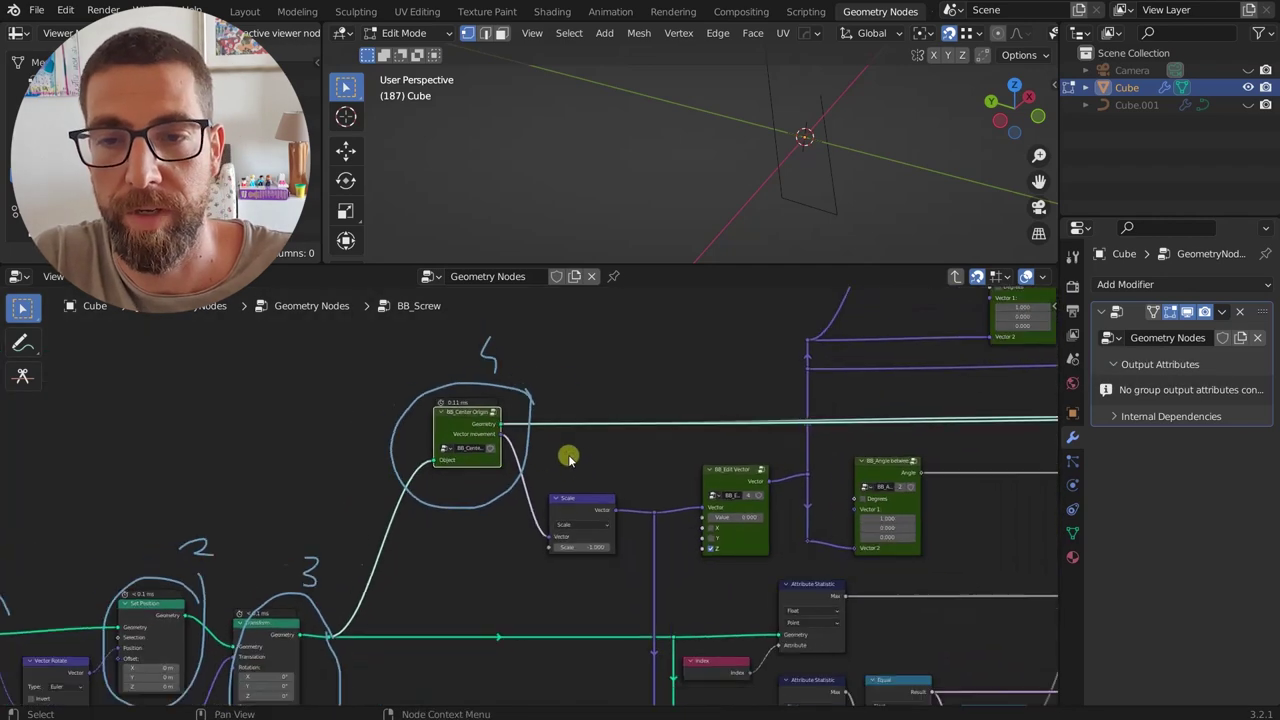
scroll(500, 470, down, 1)
ctrl+shift+click(315, 582)
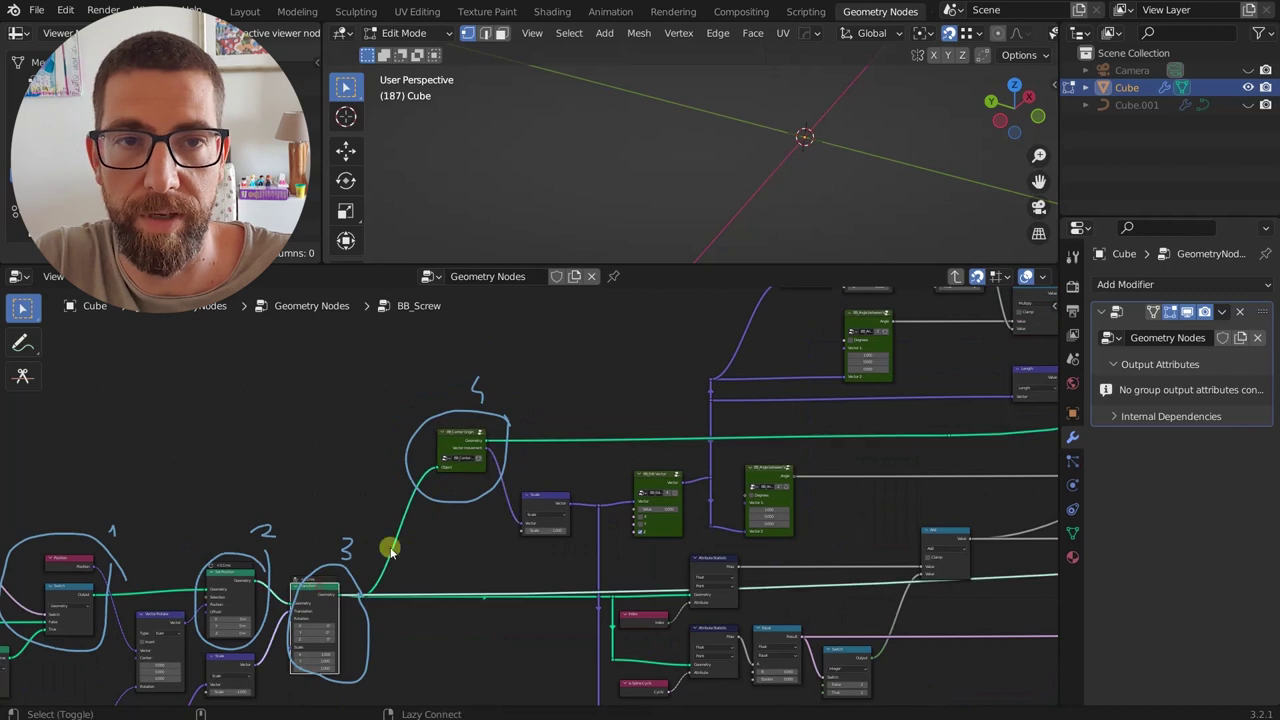
scroll(654, 217, down, 2)
middle_drag(684, 170, 636, 195)
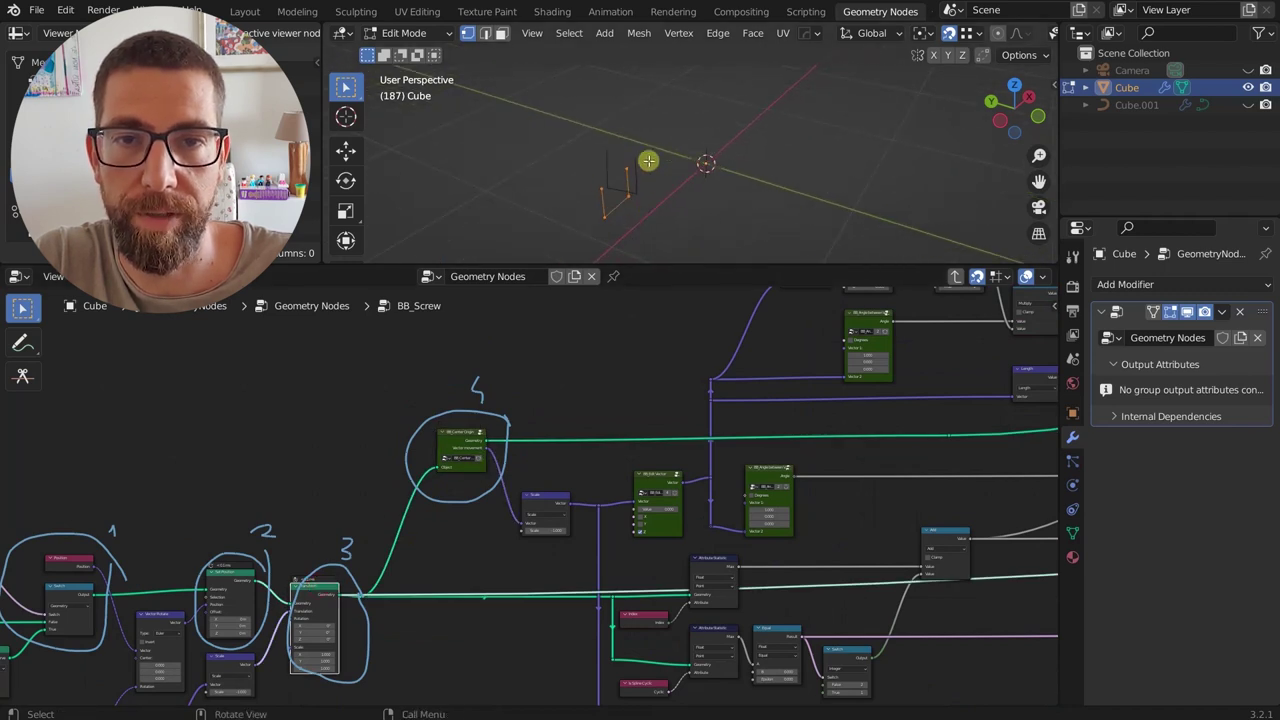
ctrl+shift+click(452, 440)
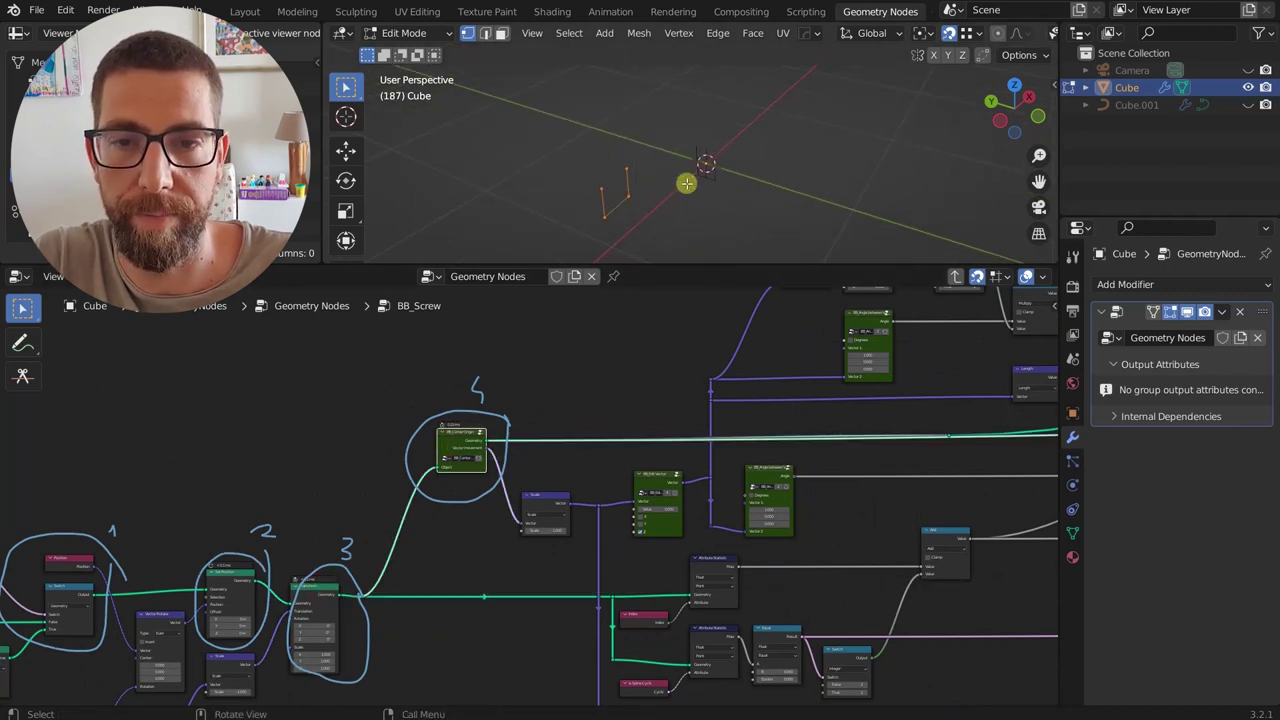
scroll(487, 447, up, 2)
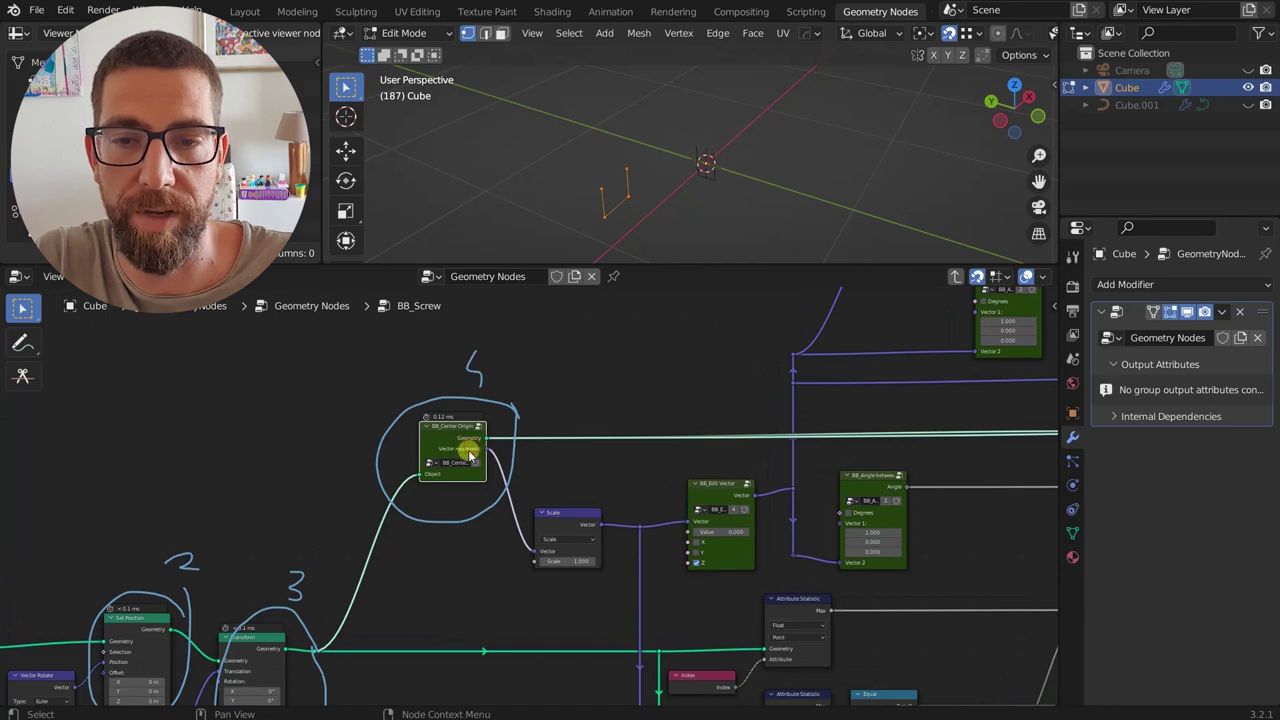
- Examine the node links following BB_Center Origin and the centred profile's placement around the world origin in the 3D viewport
scroll(623, 557, down, 2)
middle_drag(629, 500, 349, 479)
scroll(458, 487, down, 2)
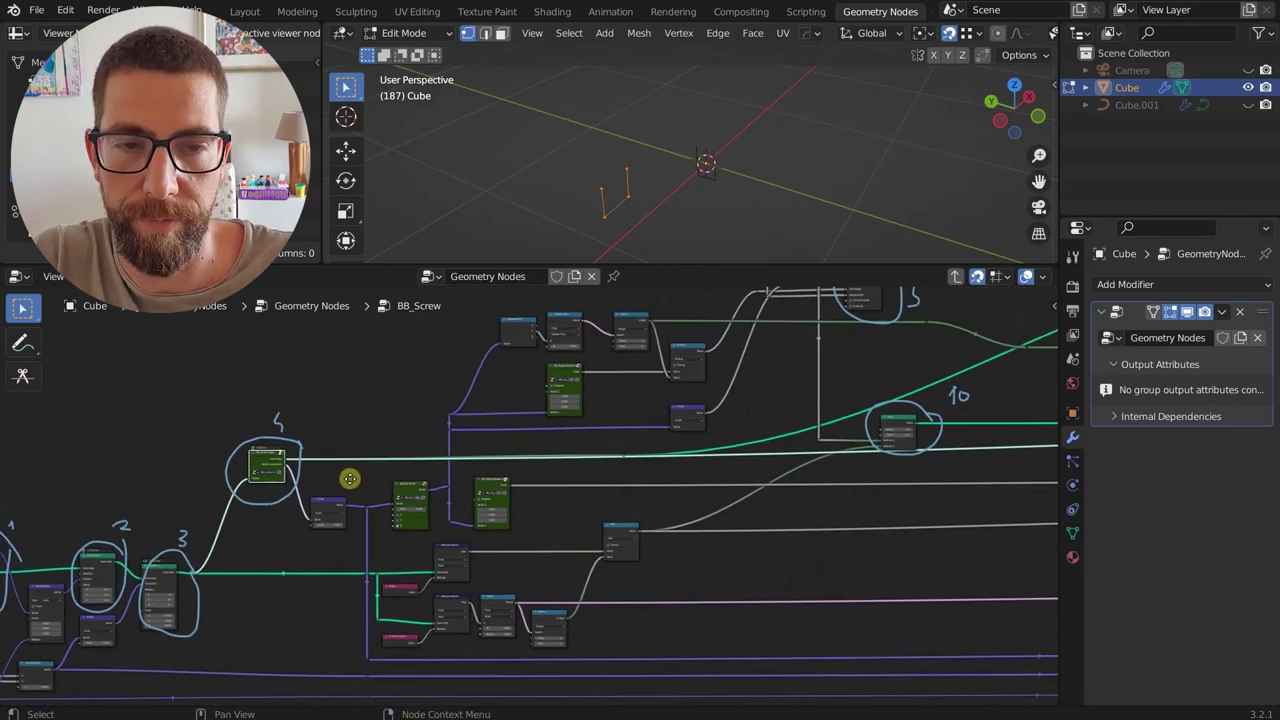
scroll(201, 446, up, 1)
scroll(678, 160, up, 3)
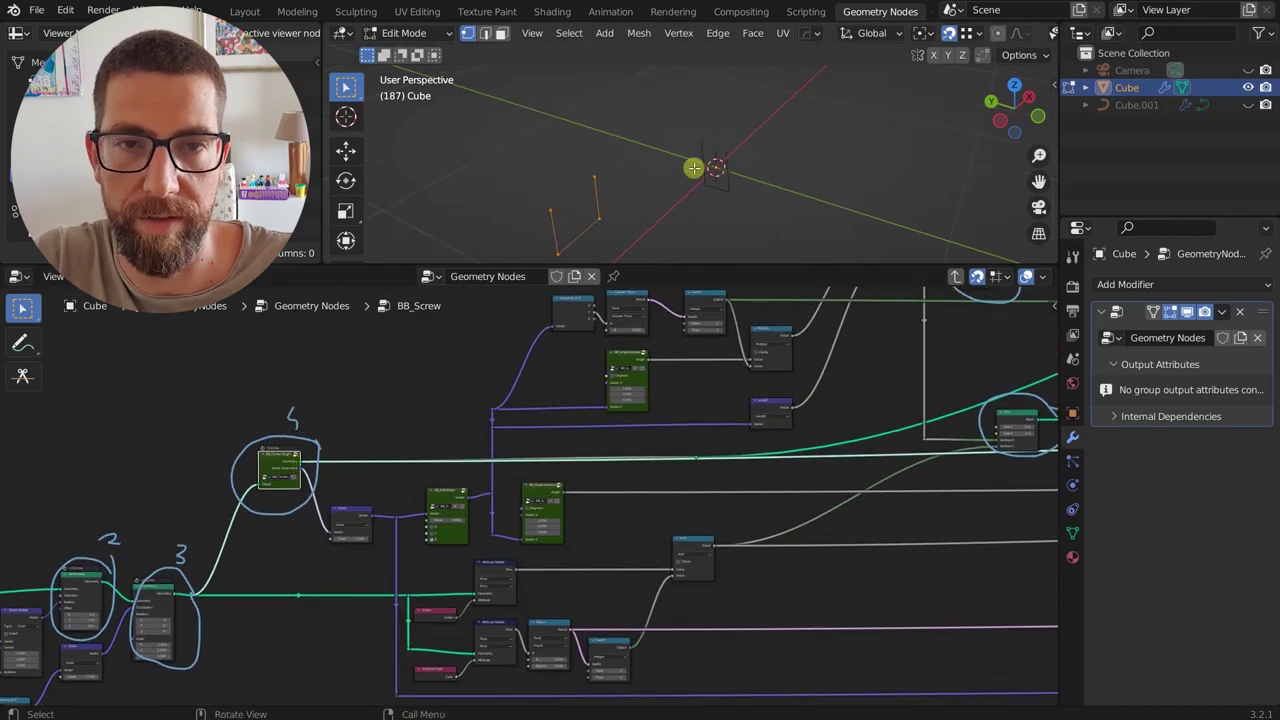
scroll(628, 240, down, 2)
scroll(443, 391, down, 2)
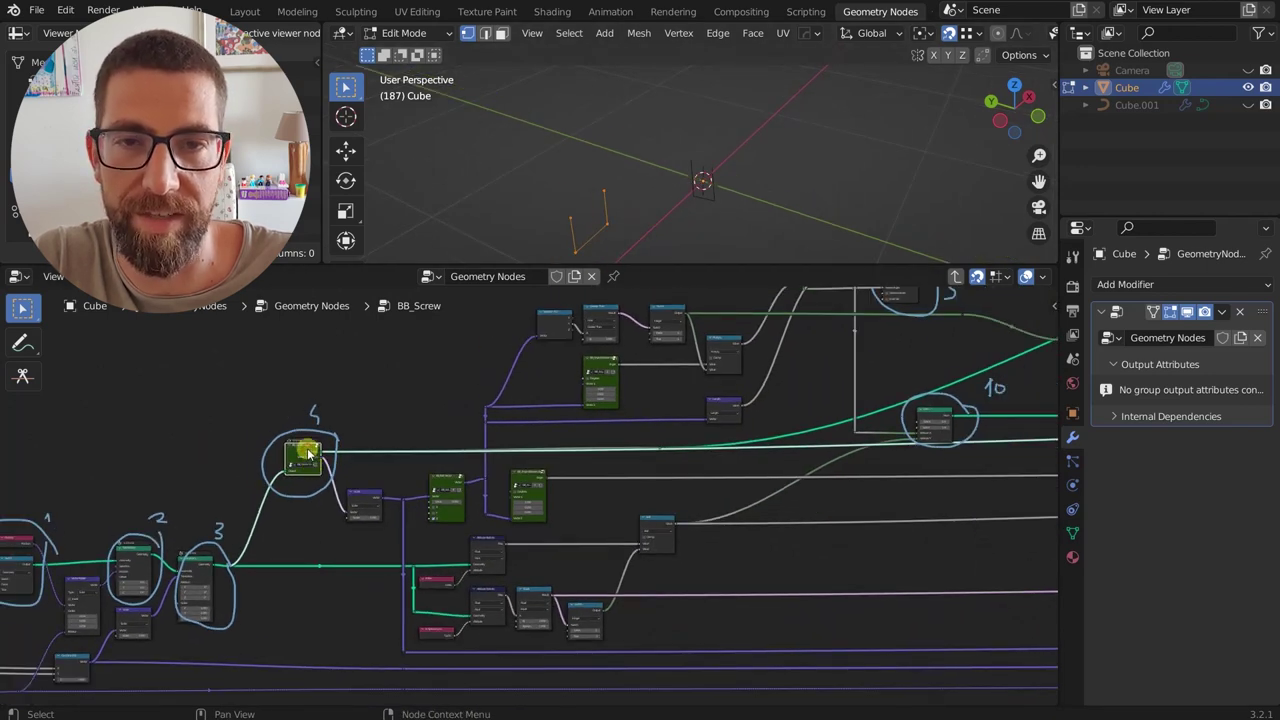
middle_drag(634, 224, 688, 204)
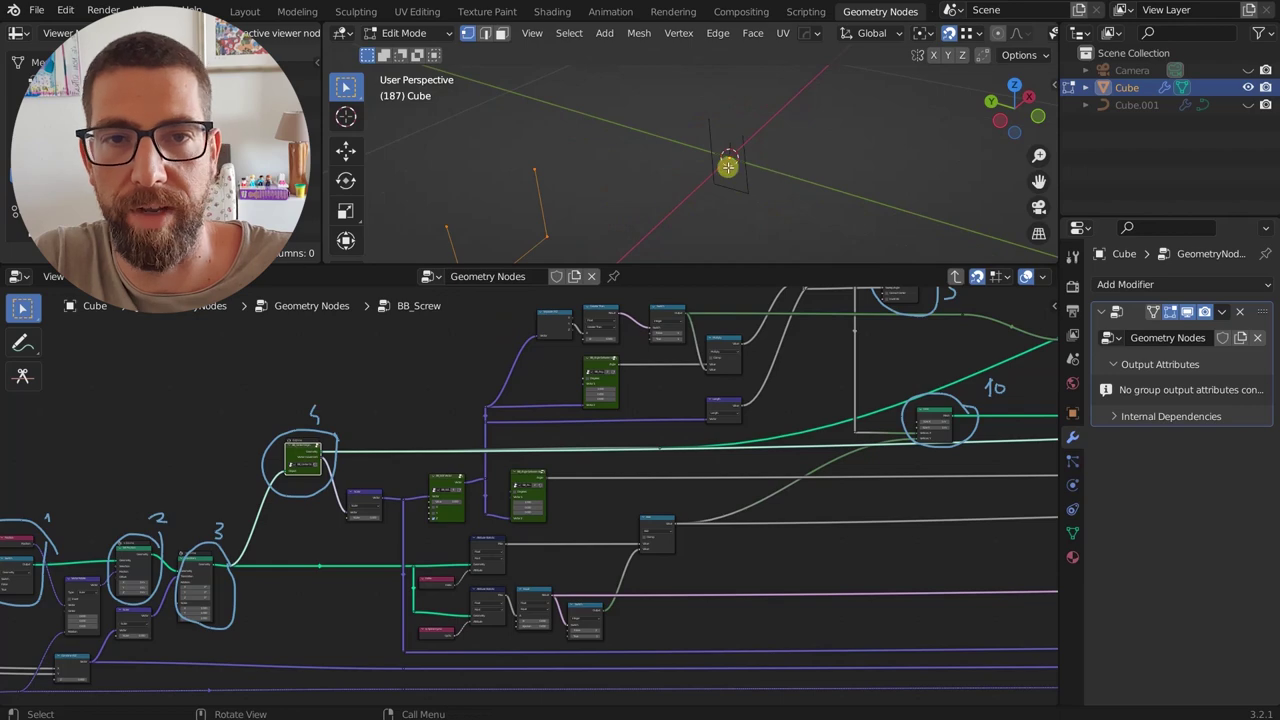
middle_drag(727, 166, 745, 198)
- Preview the Arc node annotated 5 and inspect the resulting circular path in the 3D viewport
scroll(446, 417, down, 3)
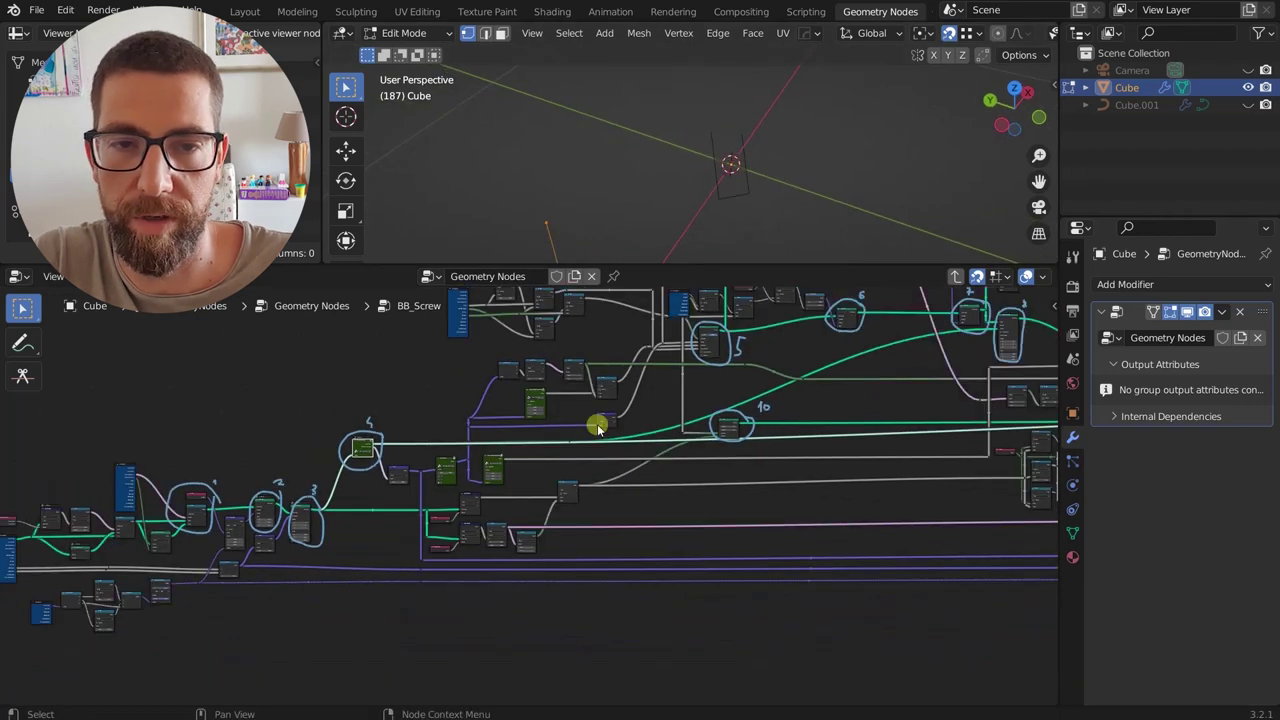
scroll(596, 426, up, 4)
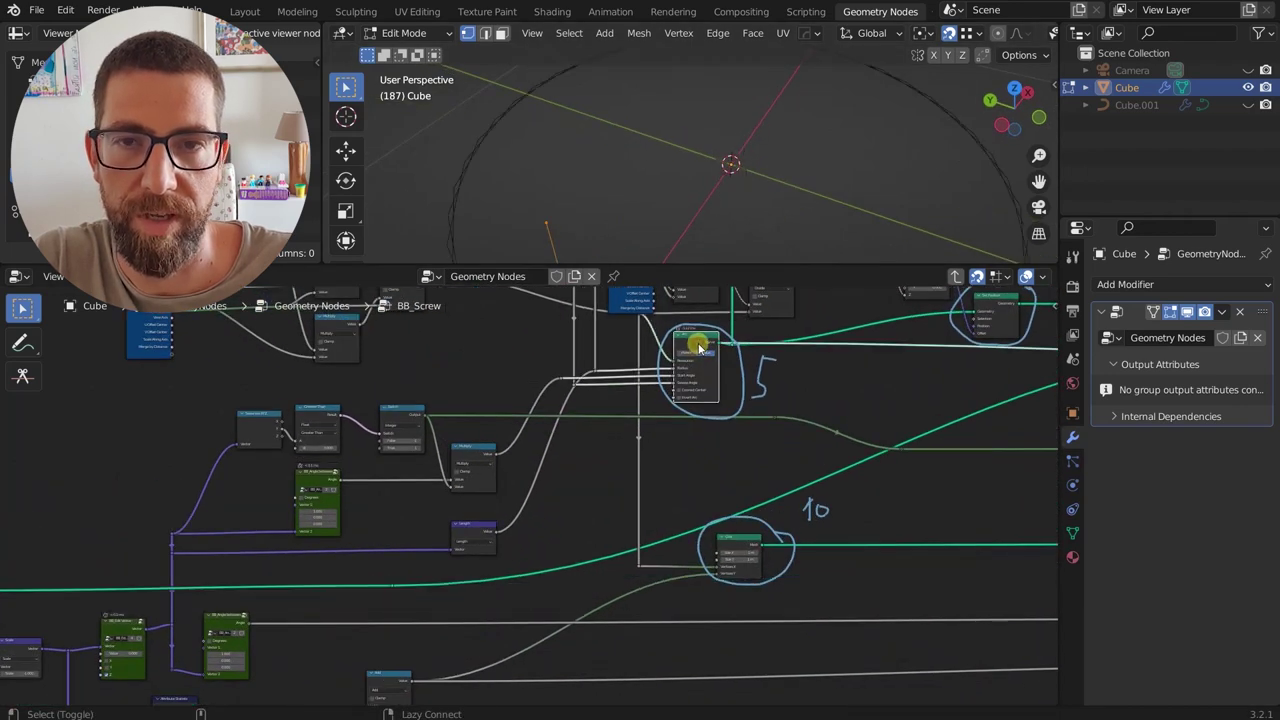
scroll(671, 134, down, 5)
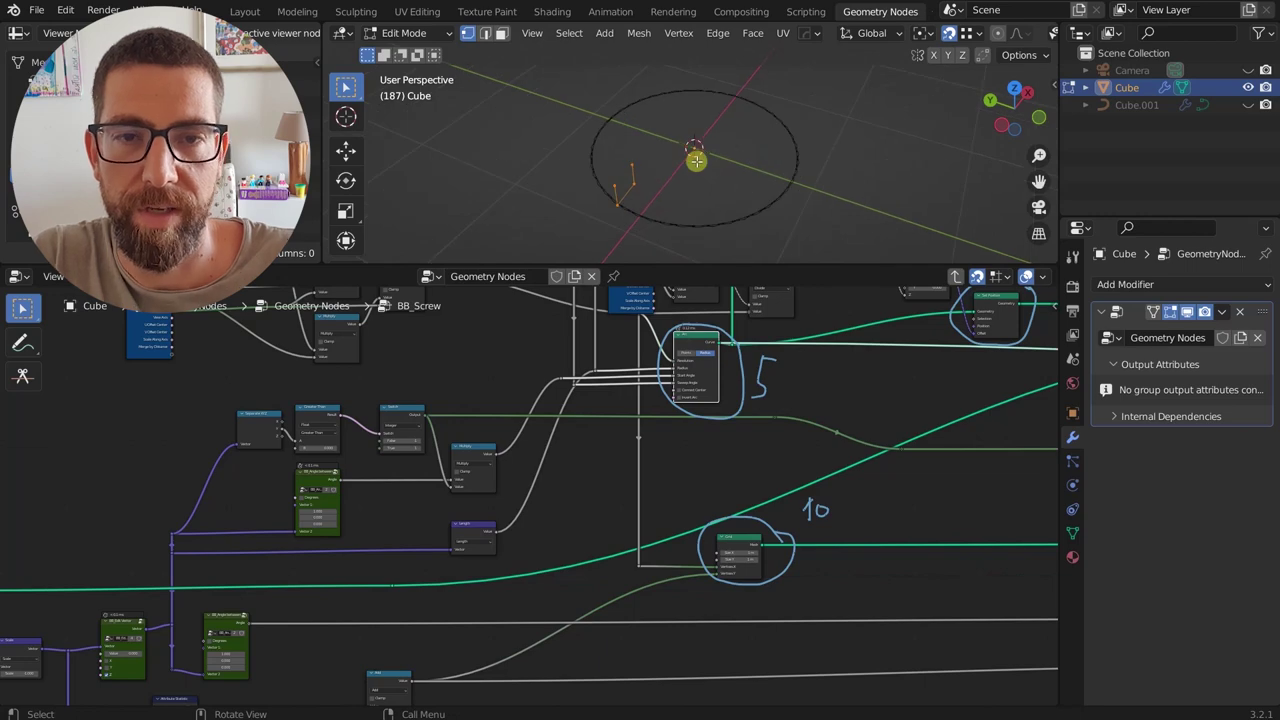
scroll(701, 340, up, 3)
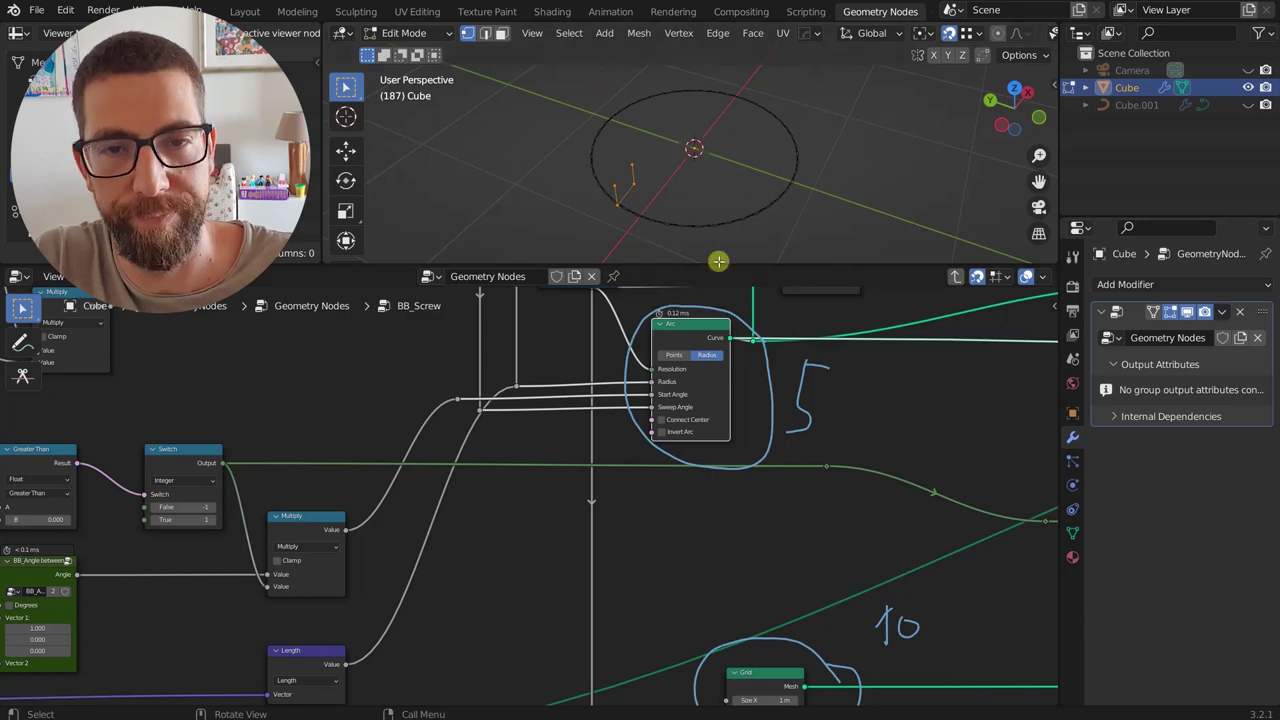
- Check the Arc node's Sweep Angle and trace its inputs back to the Group Input's Angle, N of Full Circle Steps and Iterations
scroll(697, 336, down, 3)
scroll(681, 350, up, 3)
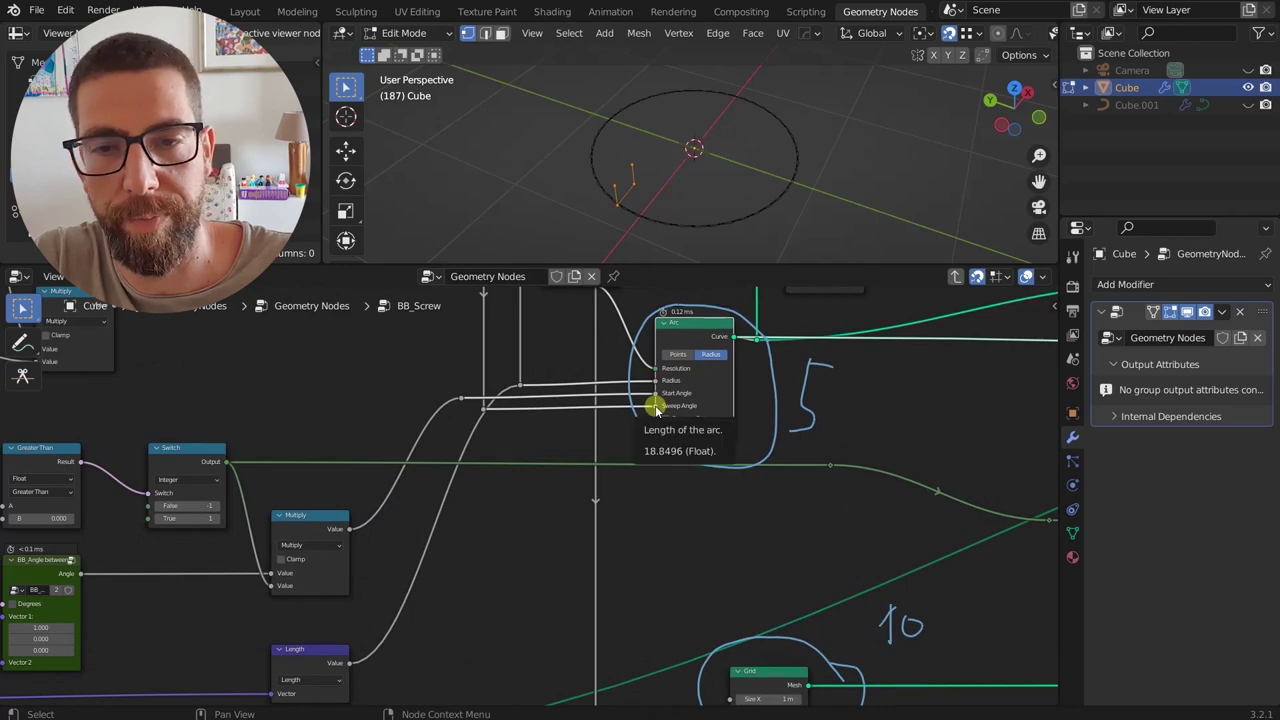
scroll(655, 405, down, 3)
middle_drag(655, 405, 657, 508)
middle_drag(549, 448, 573, 504)
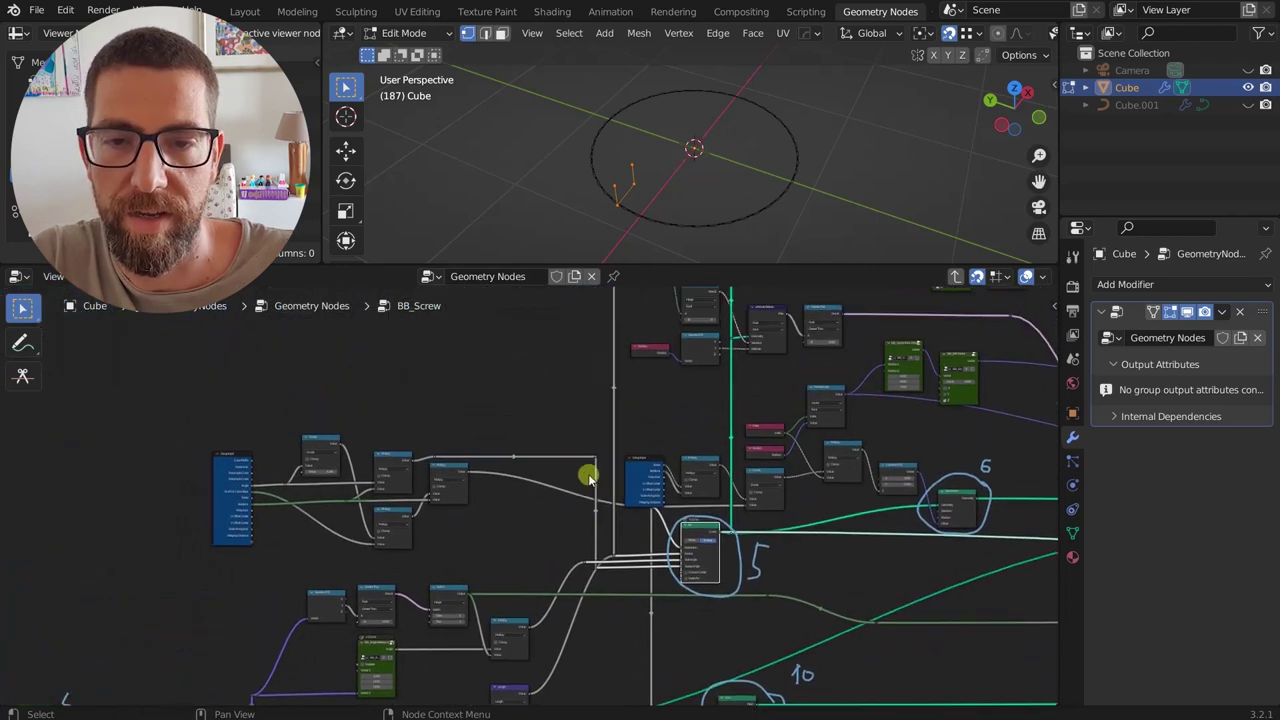
scroll(578, 480, up, 2)
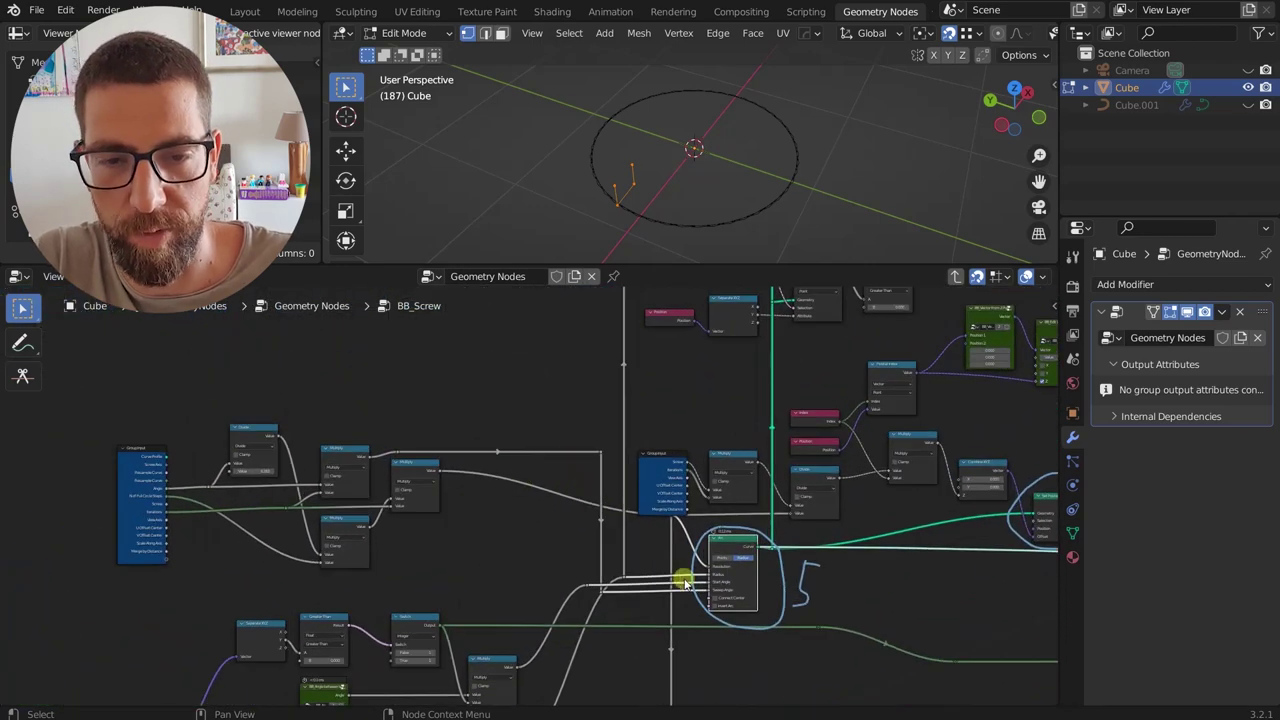
scroll(150, 466, up, 3)
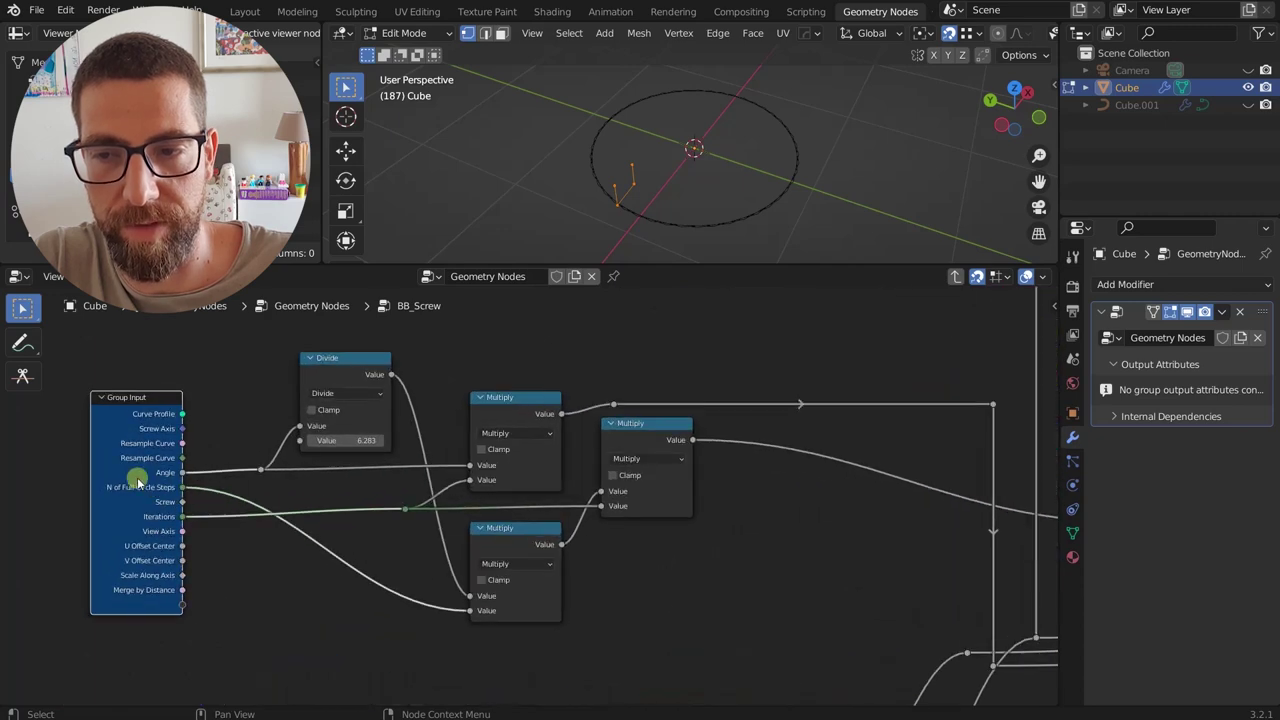
scroll(153, 517, down, 5)
scroll(532, 490, down, 5)
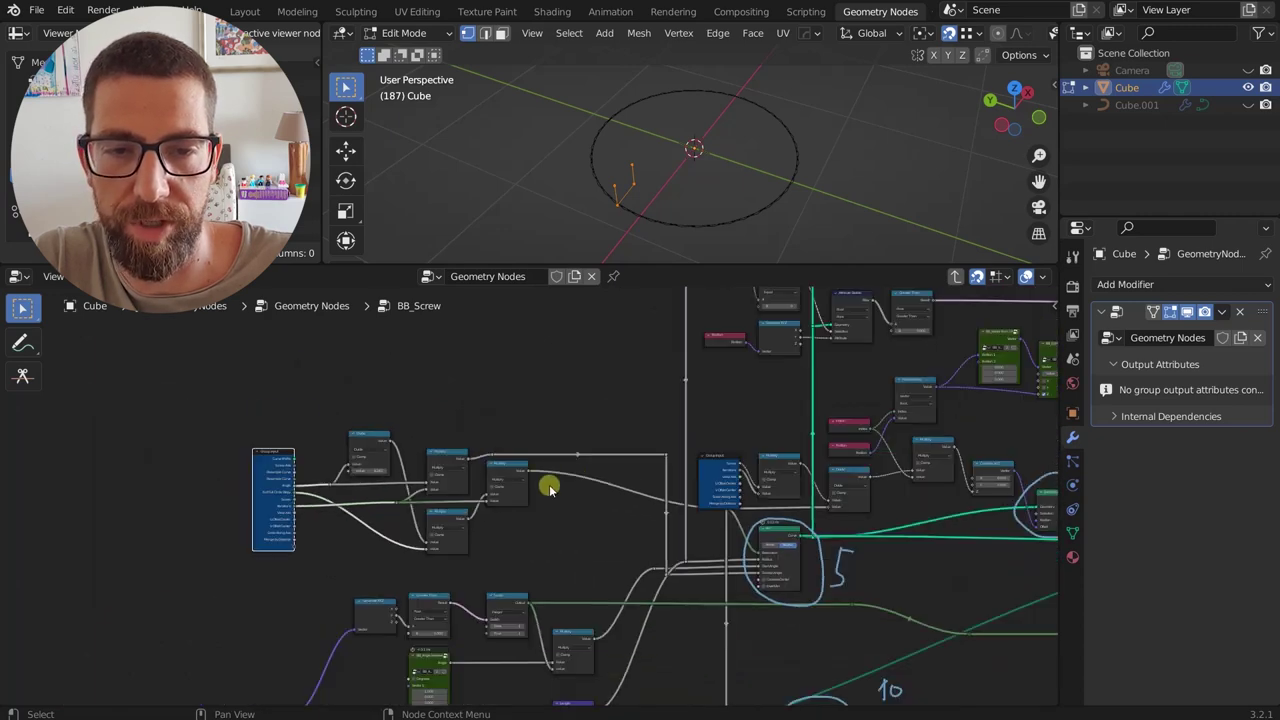
- Trace the Arc node's Radius and Start Angle inputs back to the Scale node fed by BB_Center Origin's Vector movement
middle_drag(603, 446, 554, 526)
scroll(738, 566, up, 3)
scroll(732, 566, up, 3)
scroll(687, 522, down, 4)
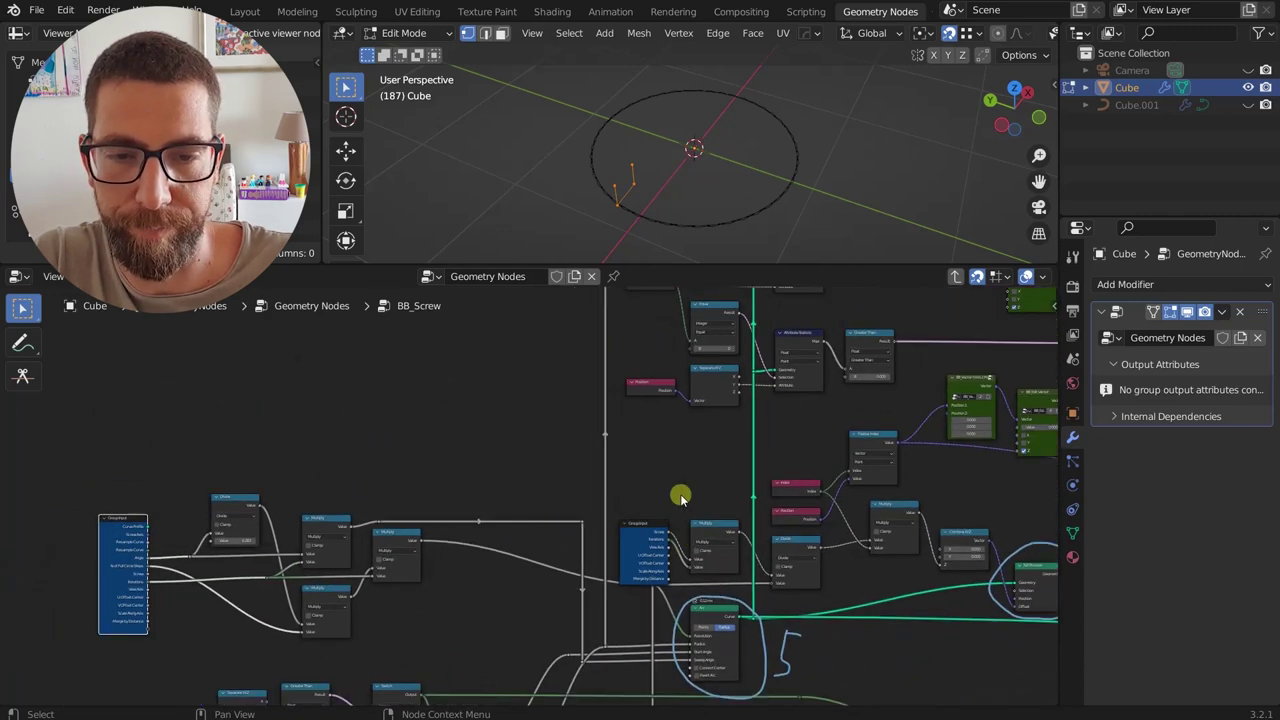
middle_drag(680, 498, 673, 330)
middle_drag(548, 588, 650, 394)
scroll(480, 470, down, 1)
middle_drag(135, 612, 488, 506)
scroll(488, 506, up, 4)
middle_drag(590, 545, 542, 543)
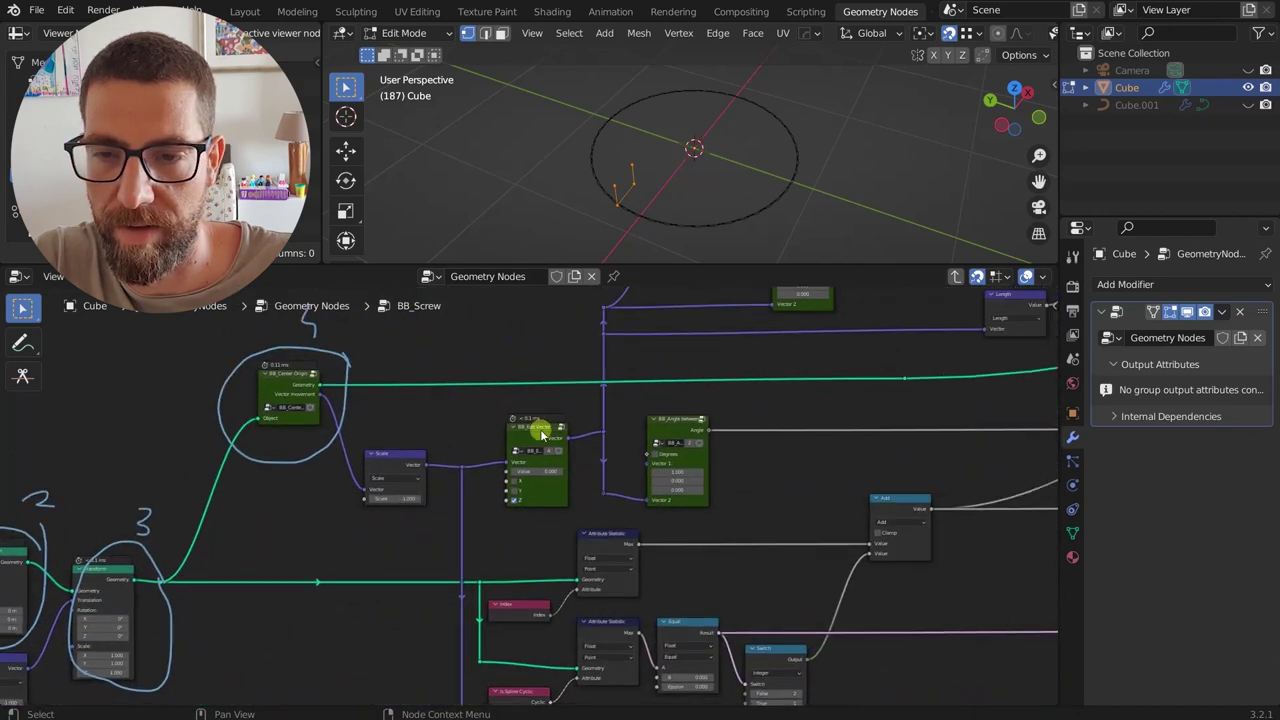
click(396, 465)
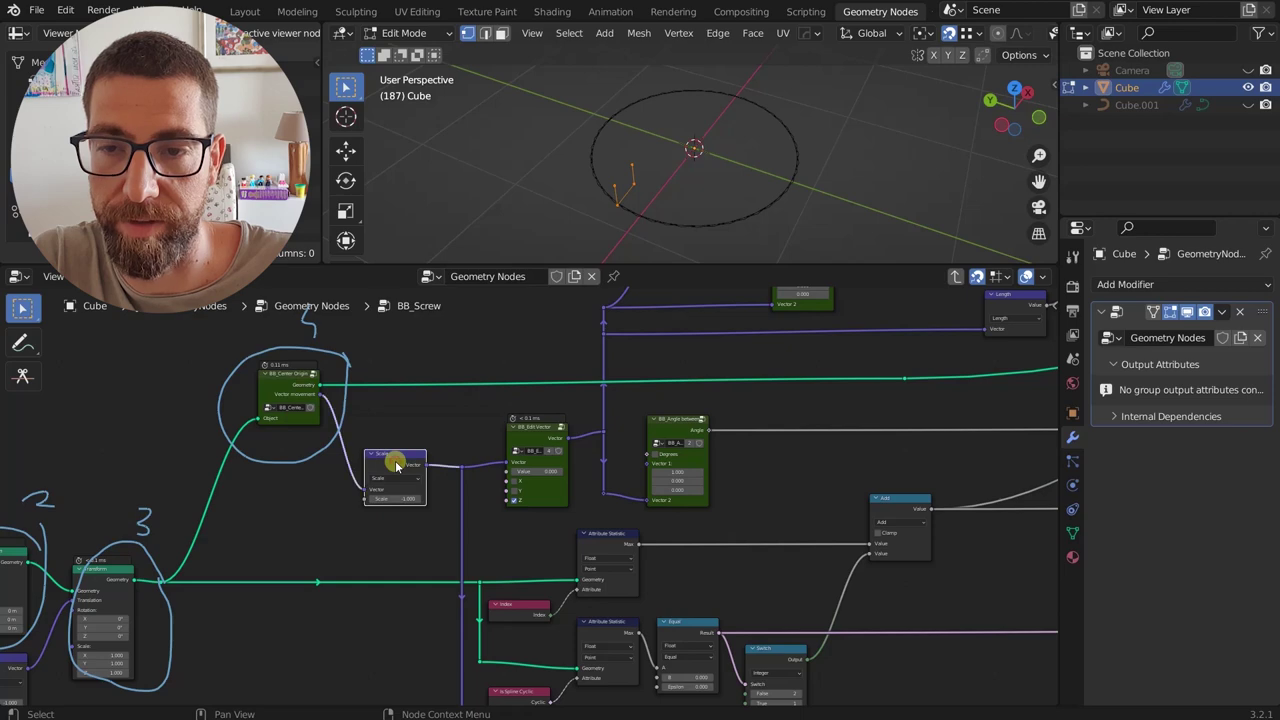
mouse_move(396, 478)
middle_down()
mouse_move(474, 449)
mouse_move(289, 525)
mouse_move(444, 512)
middle_up()
scroll(630, 385, up, 1)
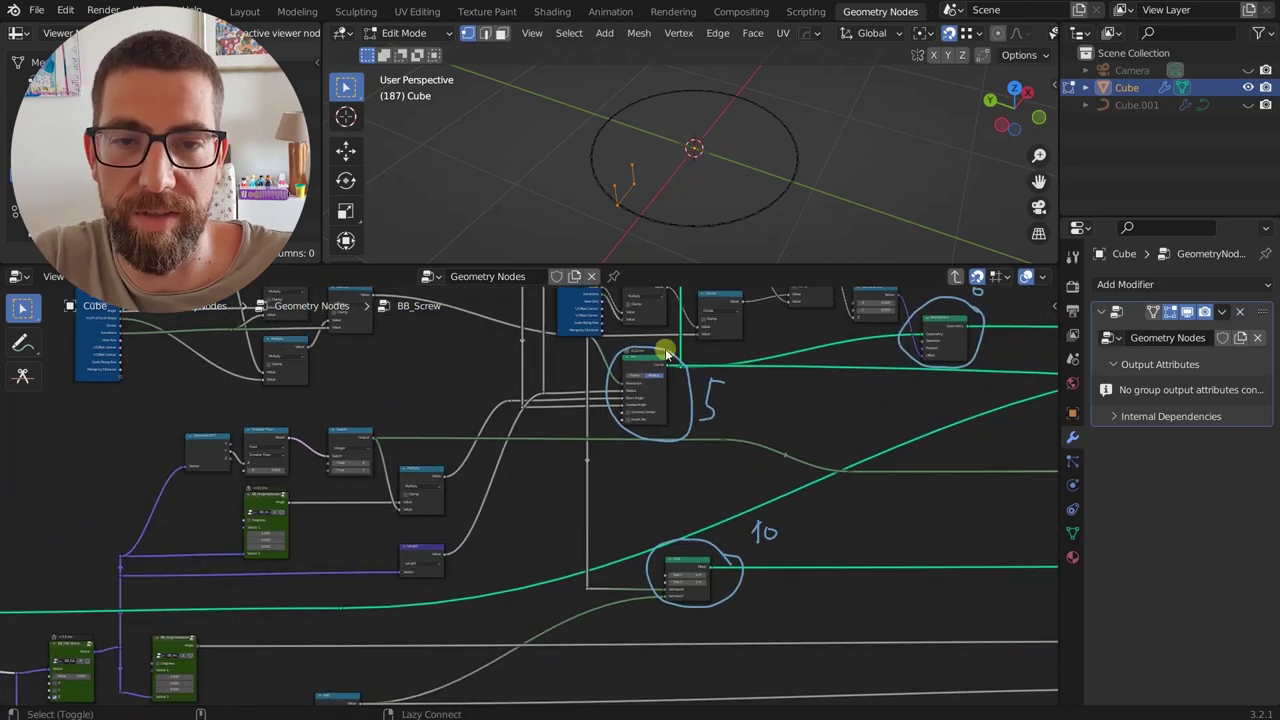
- Preview the Set Position node annotated 6 after the Arc node and inspect the helical path in the 3D viewport
click(648, 368)
middle_drag(715, 378, 510, 481)
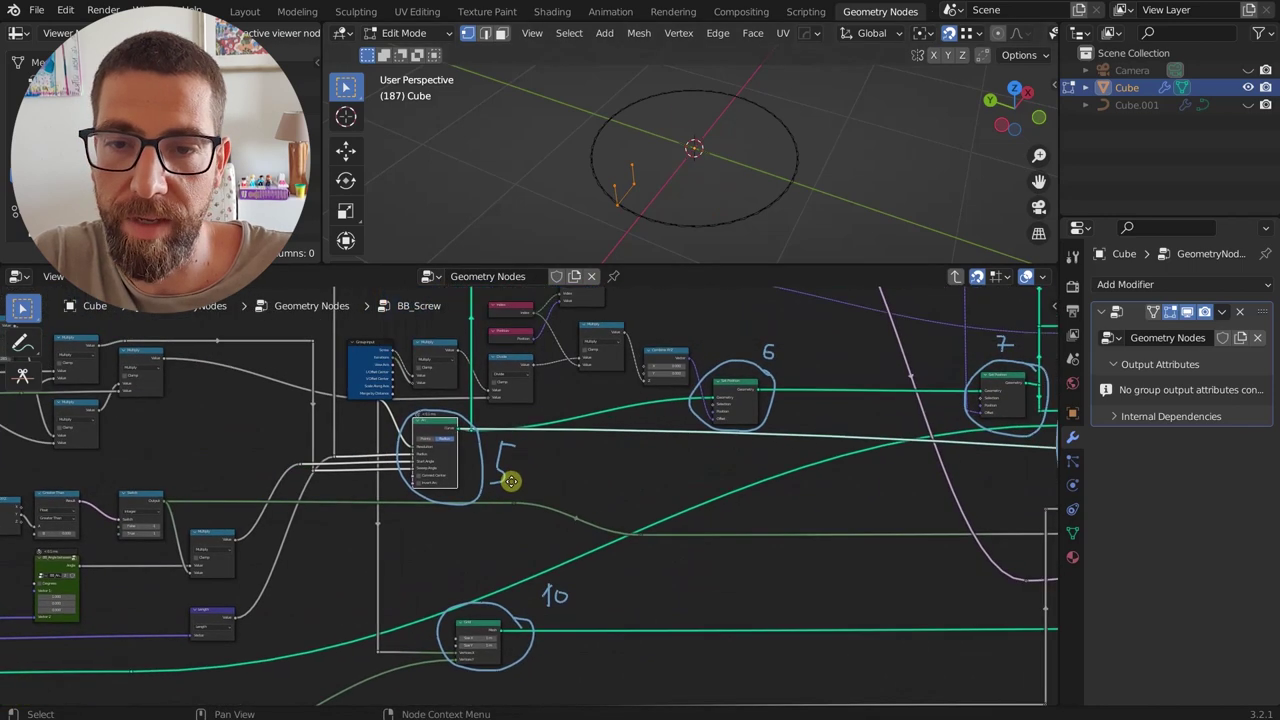
click(740, 388)
scroll(740, 390, down, 2)
middle_drag(720, 220, 731, 166)
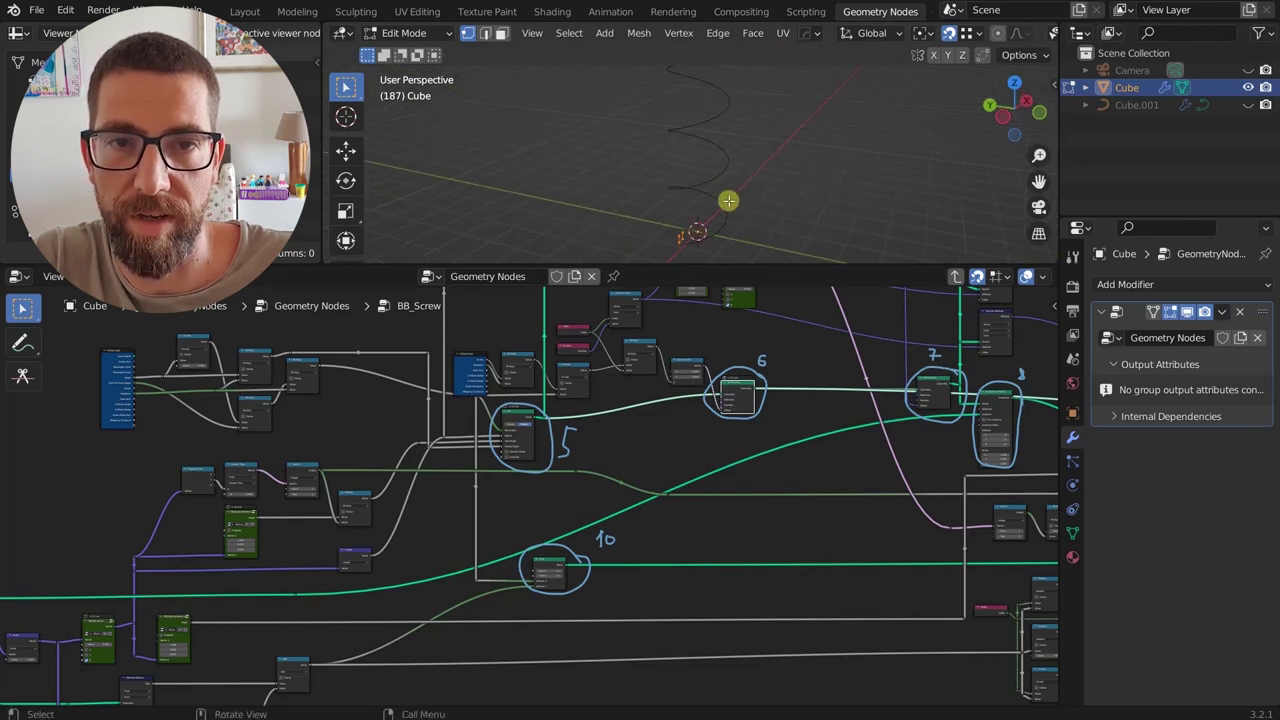
scroll(732, 208, down, 1)
- Examine how the Group Input's Screw and Iterations feed the Multiply, Divide and Combine XYZ nodes driving the offset of Set Position 6
scroll(738, 390, up, 3)
scroll(685, 380, up, 3)
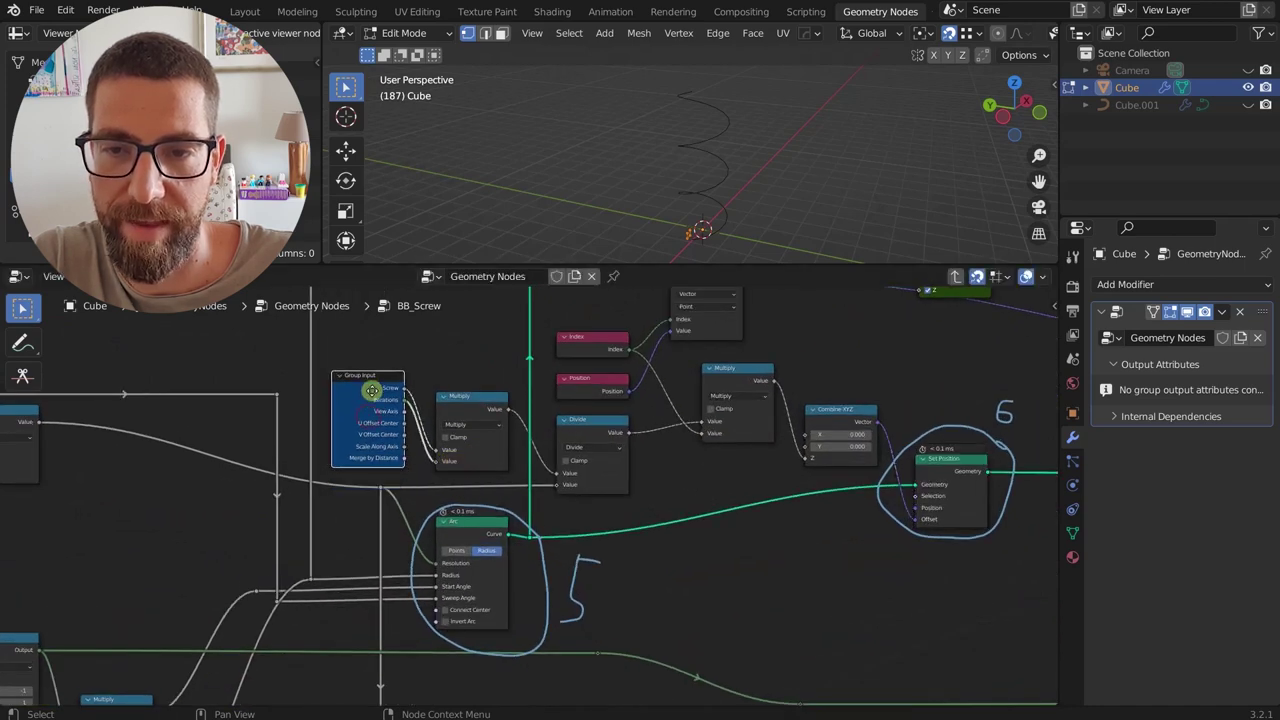
scroll(390, 424, up, 1)
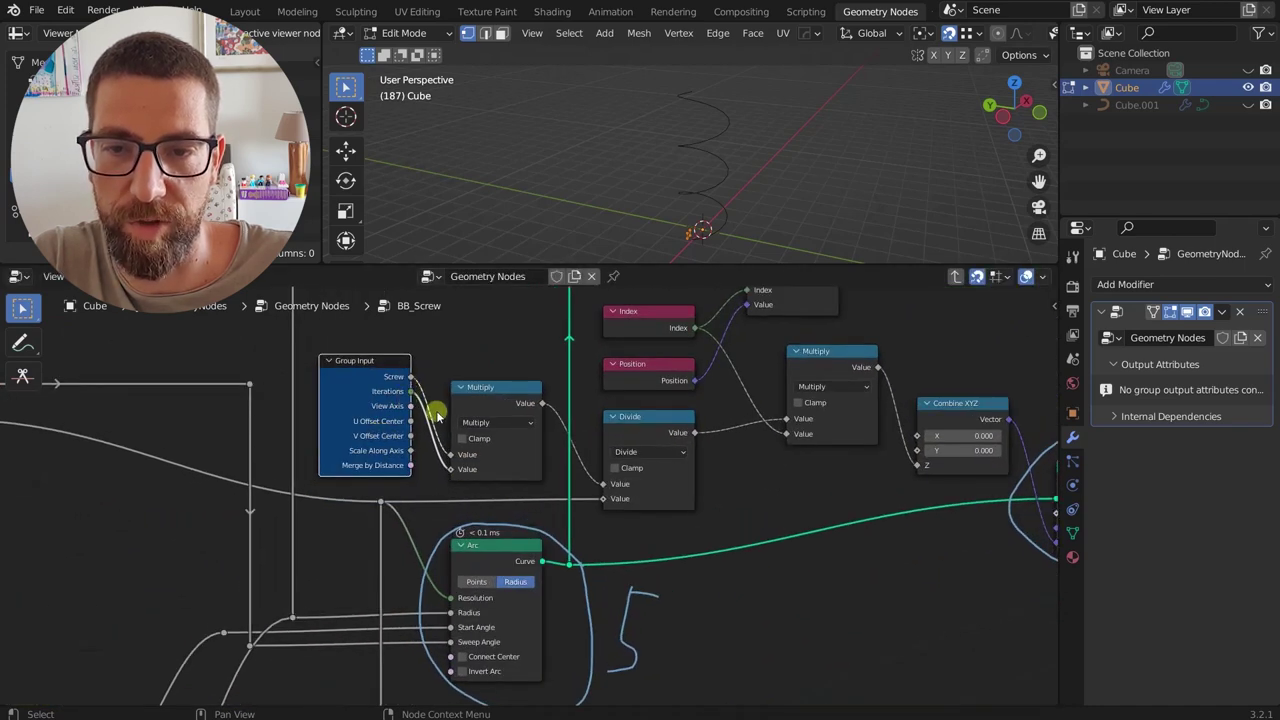
scroll(474, 450, down, 3)
middle_drag(610, 449, 849, 457)
scroll(849, 457, down, 4)
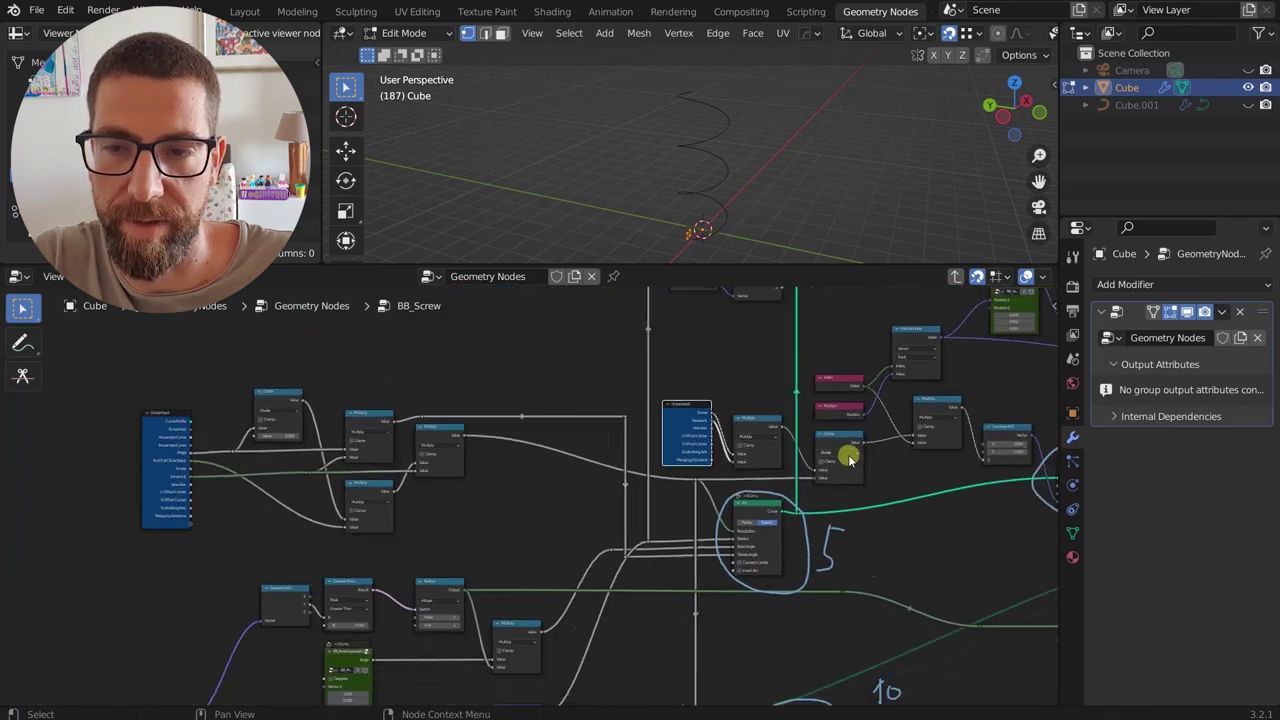
middle_drag(672, 450, 263, 463)
middle_drag(463, 451, 367, 449)
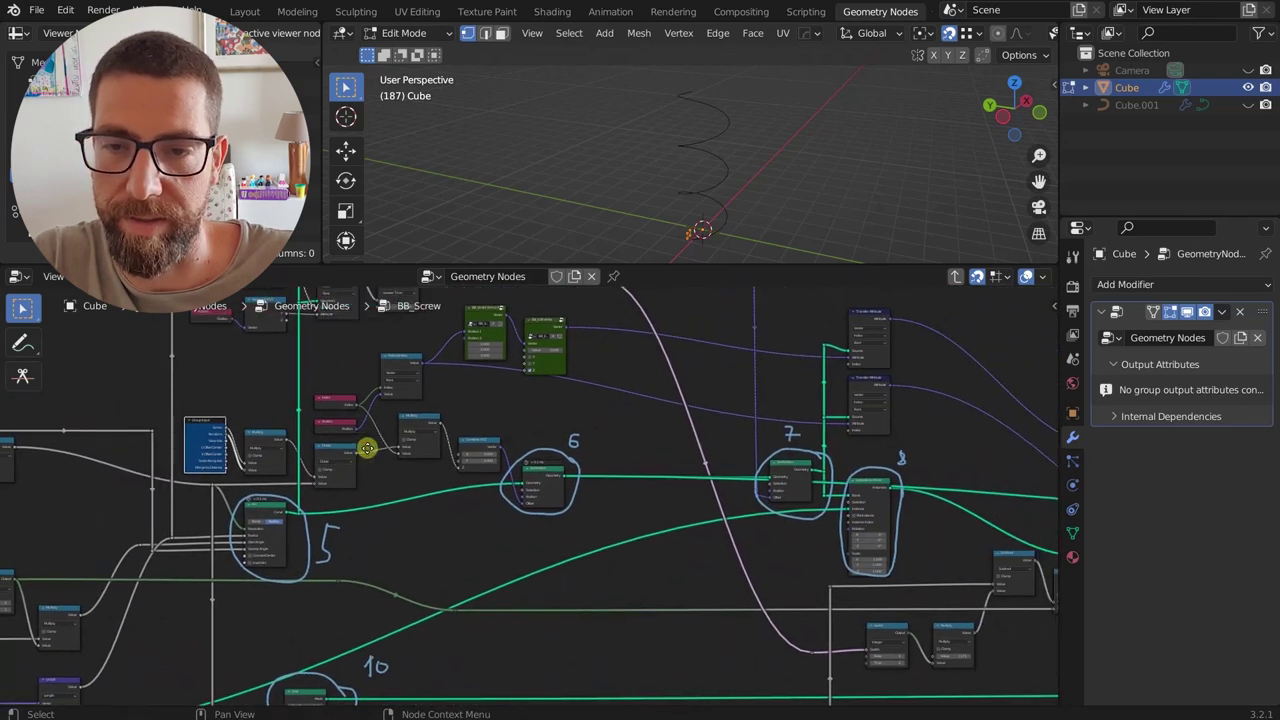
ctrl+scroll(363, 452, right, 3)
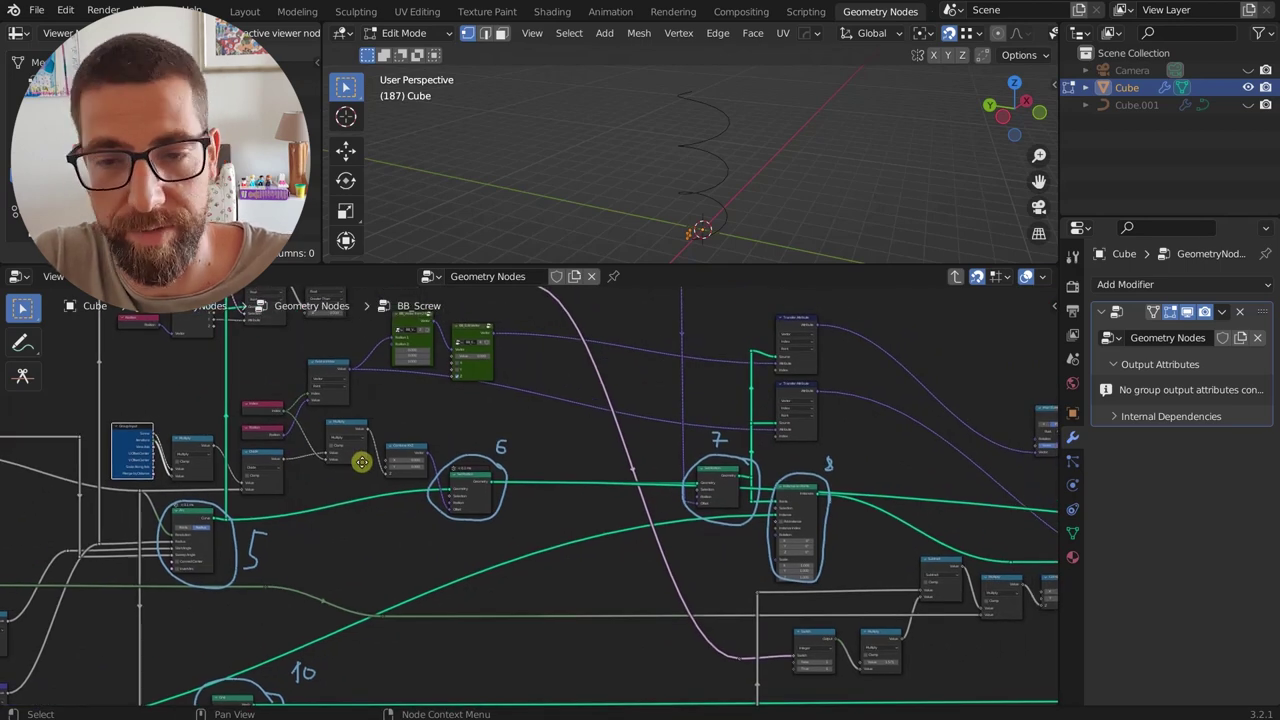
scroll(451, 482, up, 1)
- Compare the previews of the Set Position nodes annotated 6 and 7 in the 3D viewport
click(471, 480)
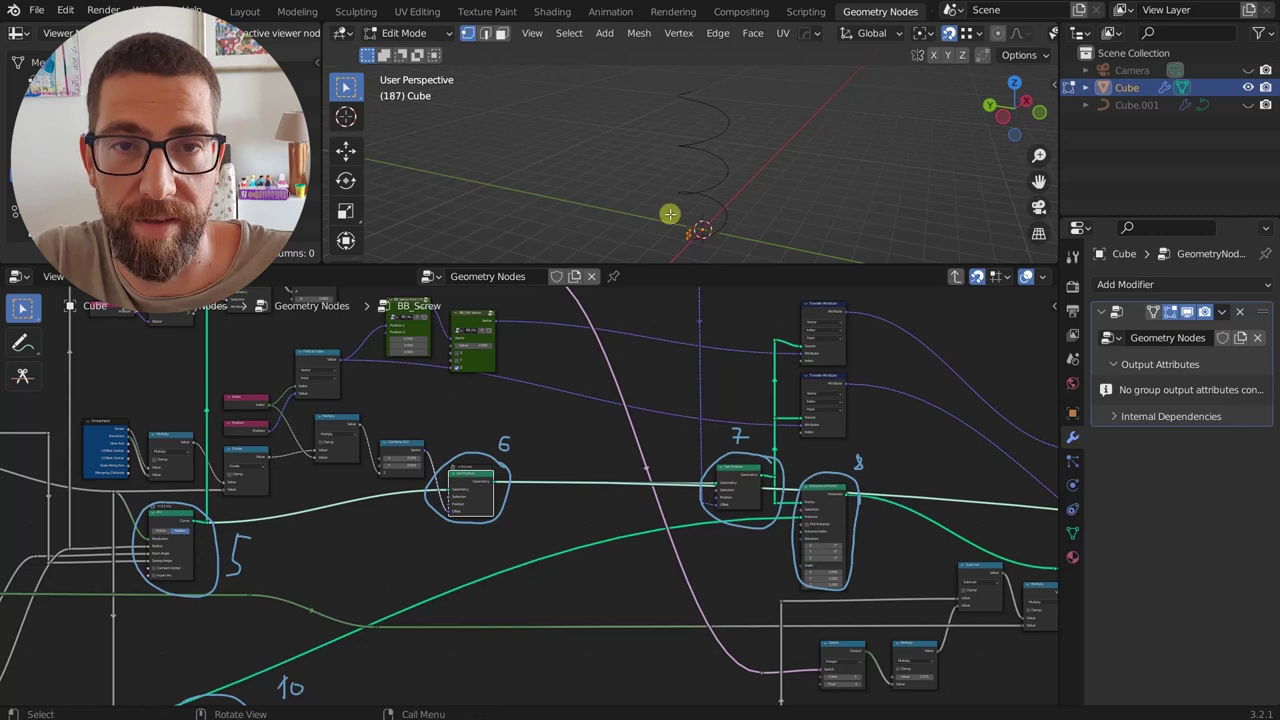
middle_drag(602, 420, 572, 416)
ctrl+shift+click(710, 463)
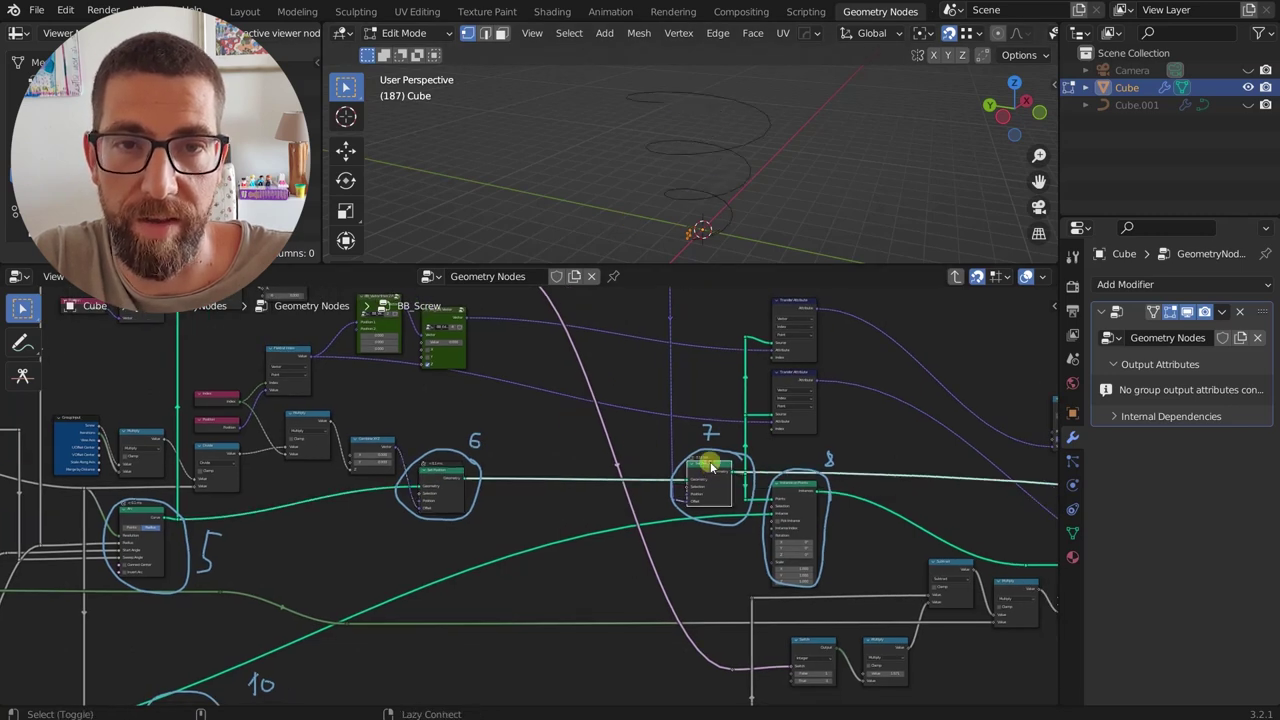
- Trace the Scale Along Axis input through the Map Range, Multiply and Scale nodes to the Offset of Set Position 7
scroll(711, 467, down, 4)
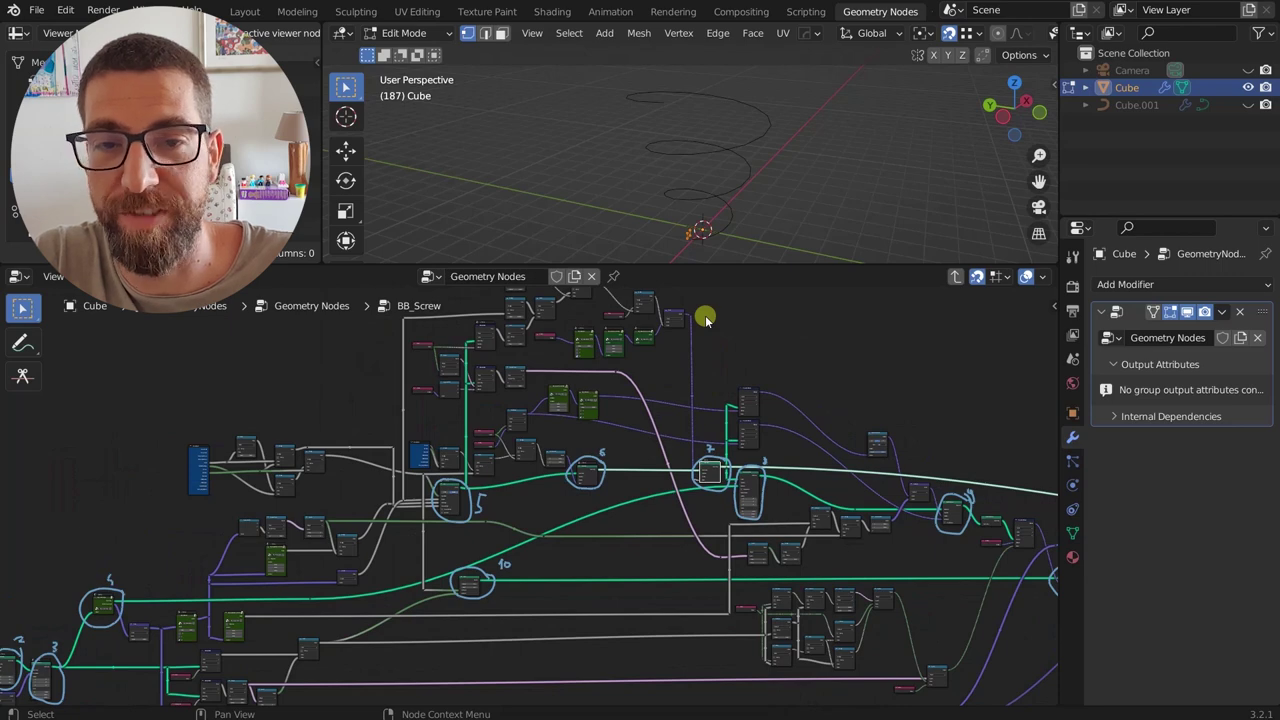
scroll(478, 381, up, 8)
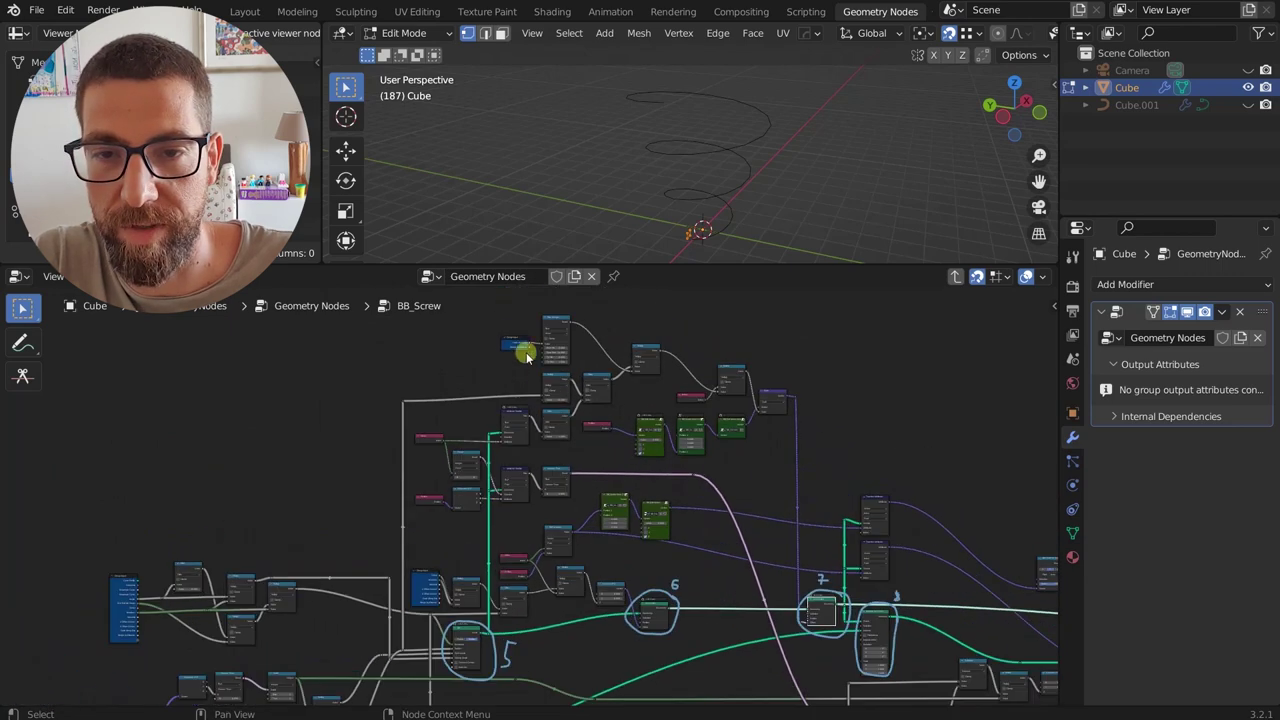
scroll(515, 345, down, 4)
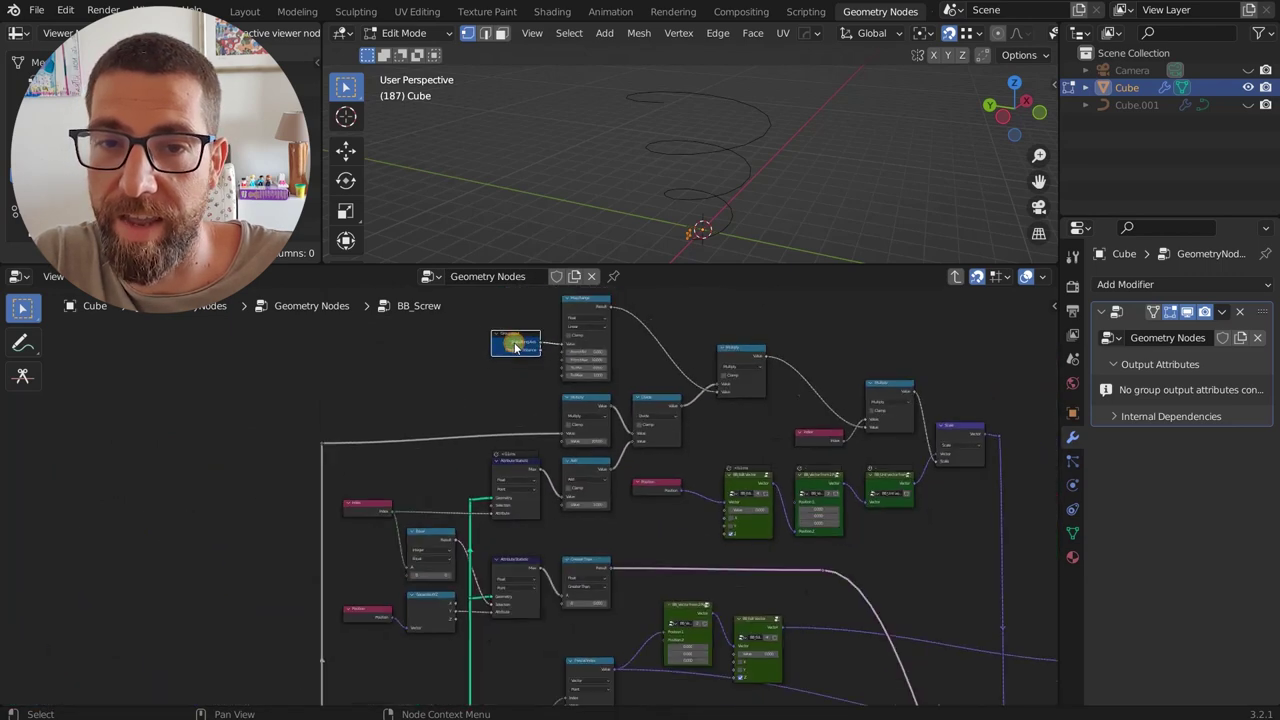
click(572, 315)
middle_drag(636, 348, 554, 331)
scroll(645, 360, up, 5)
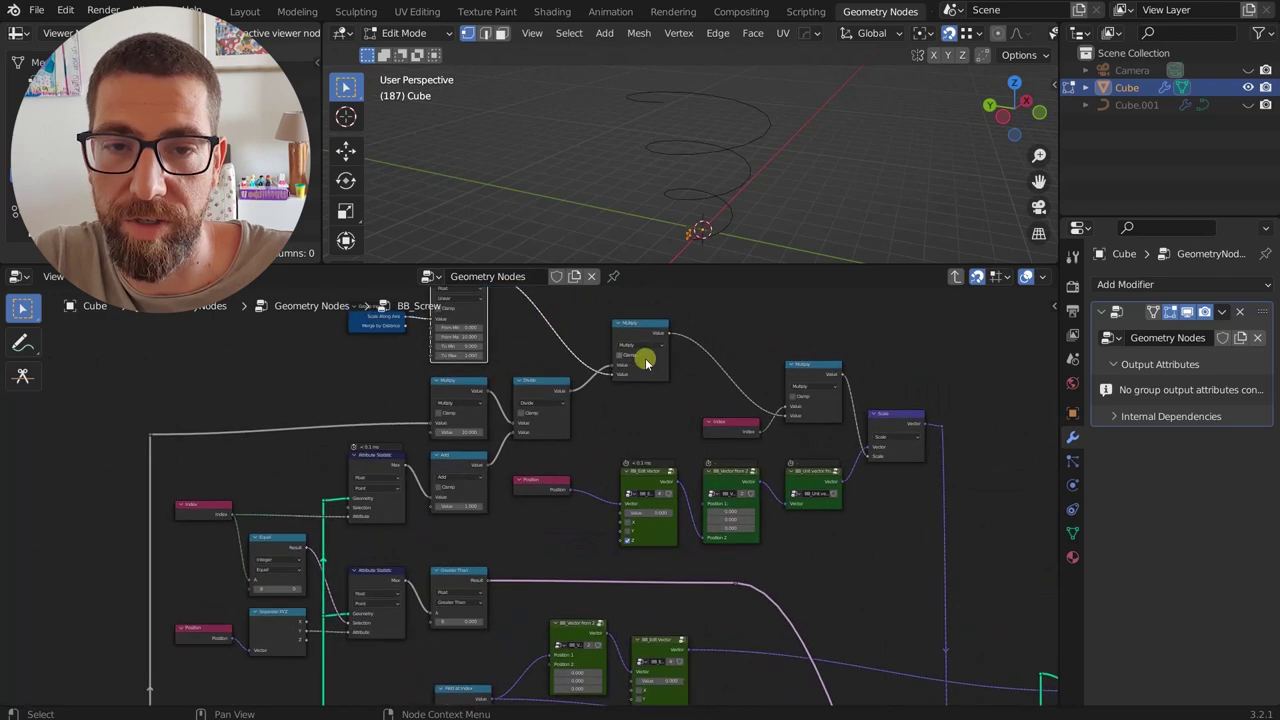
middle_drag(661, 386, 546, 363)
middle_drag(678, 391, 594, 365)
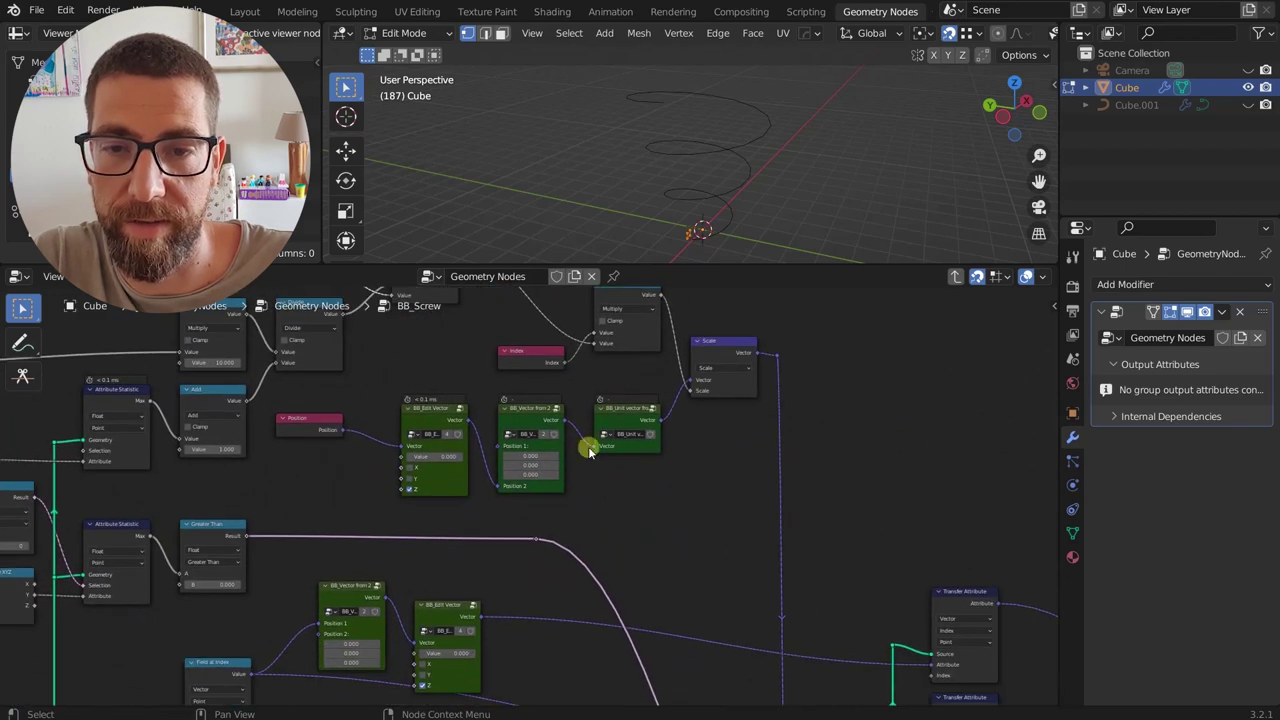
middle_drag(686, 466, 623, 430)
scroll(623, 424, down, 1)
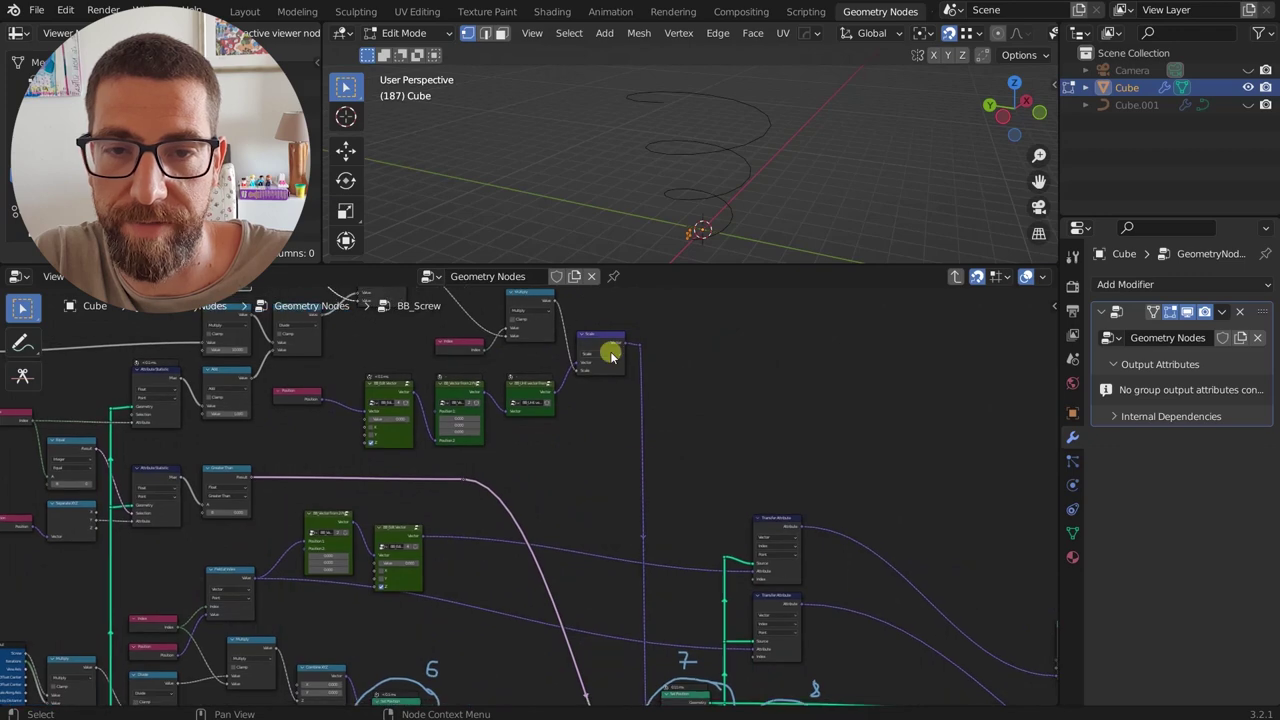
scroll(615, 500, up, 5)
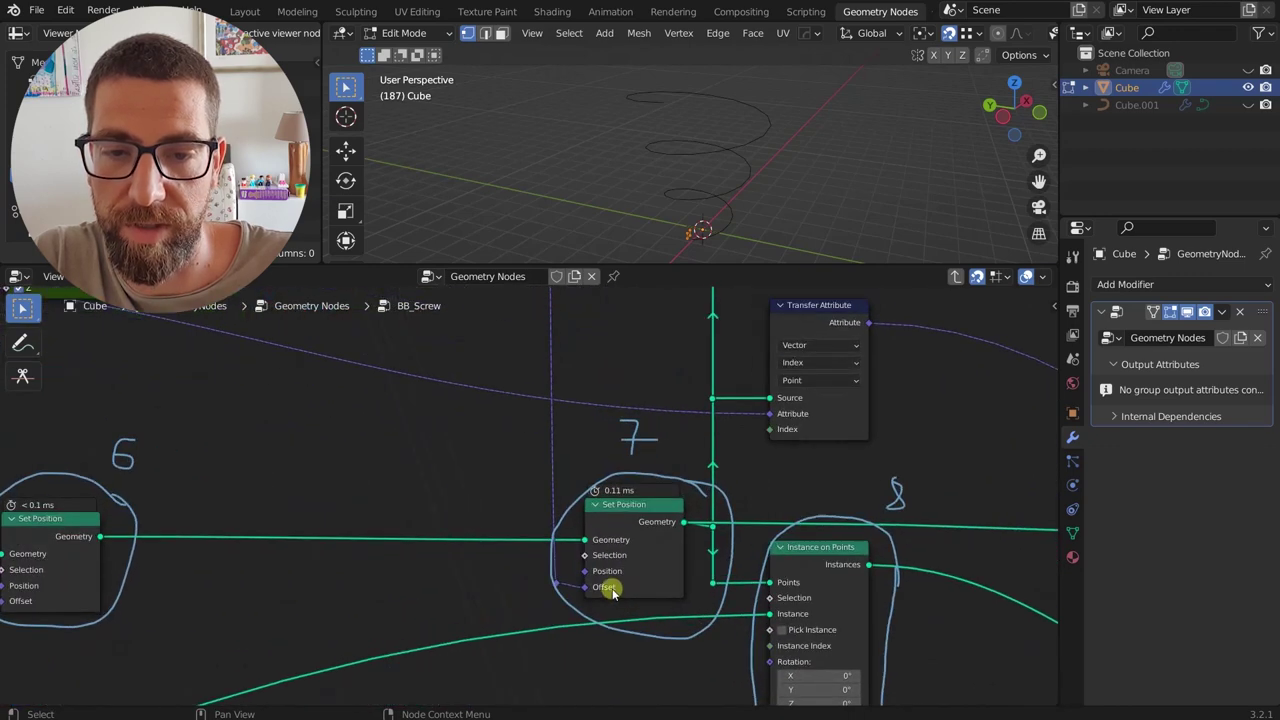
- Inspect the widening spiral from the second Set Position node and locate the Instance on Points node beside it
click(633, 527)
mouse_move(662, 160)
middle_down()
mouse_move(760, 123)
mouse_move(679, 149)
middle_up()
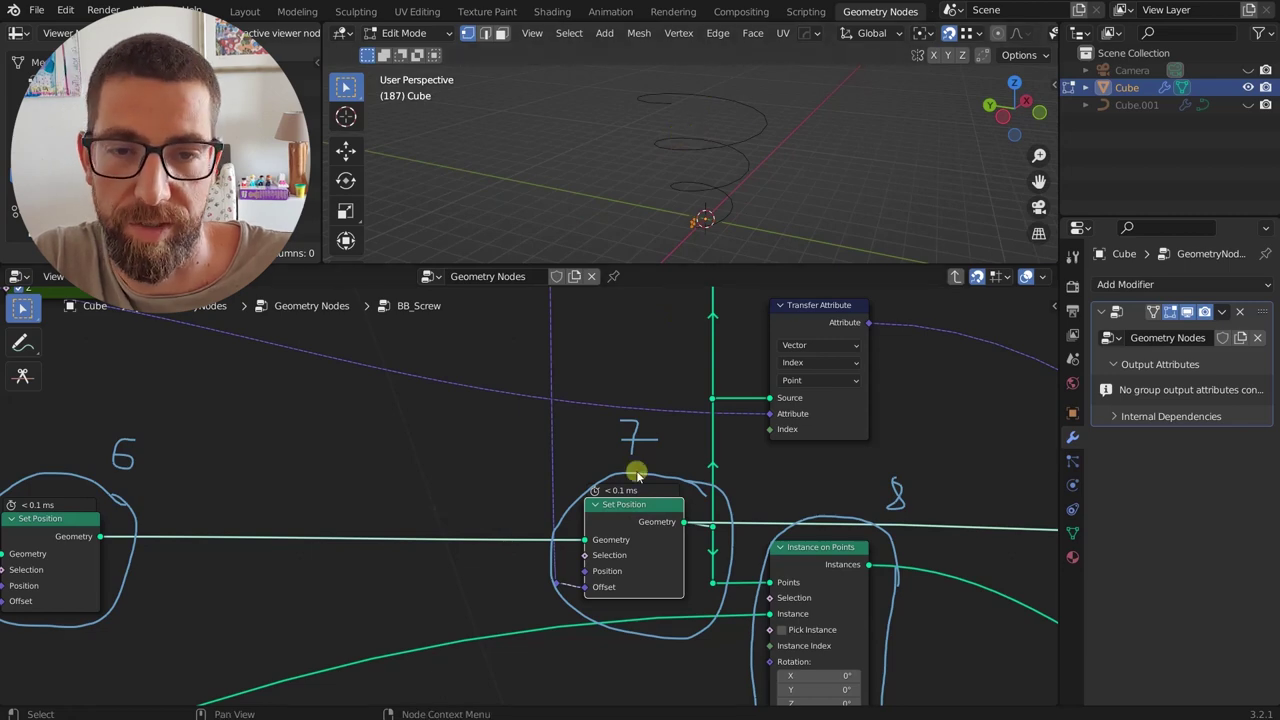
middle_drag(634, 474, 483, 451)
scroll(503, 451, down, 4)
shift+click(592, 510)
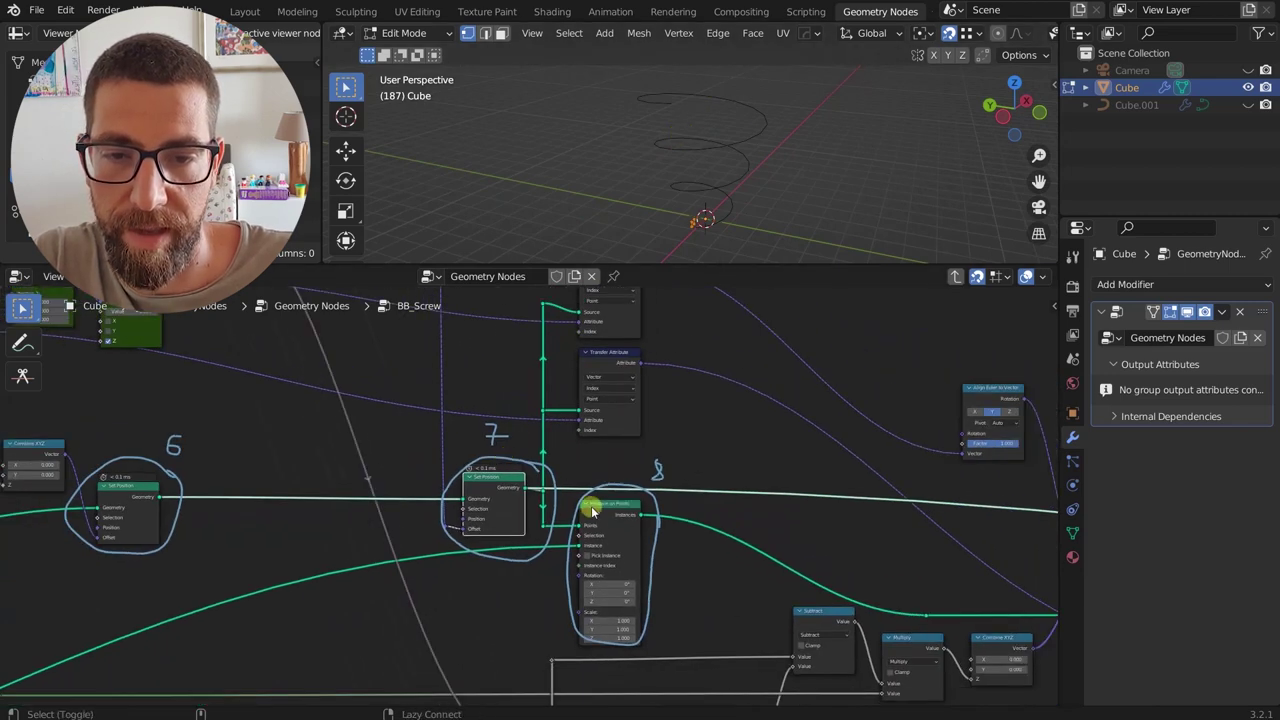
scroll(603, 512, down, 10)
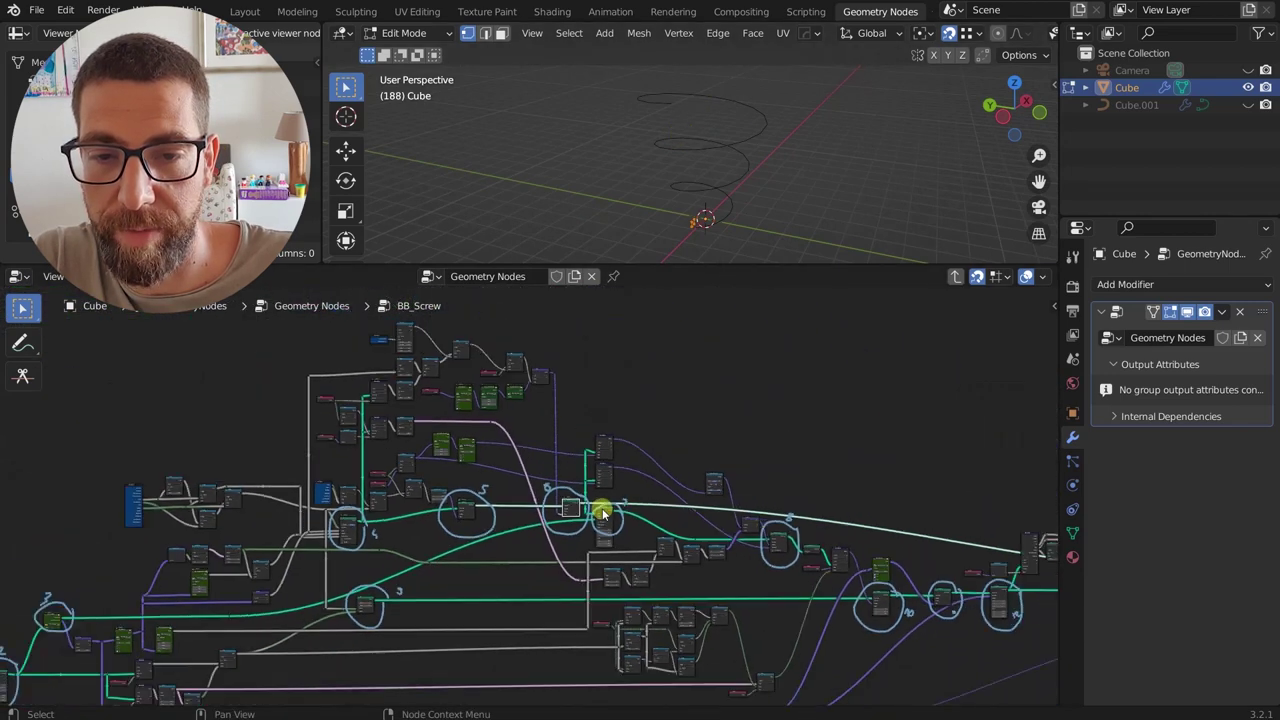
scroll(603, 512, up, 3)
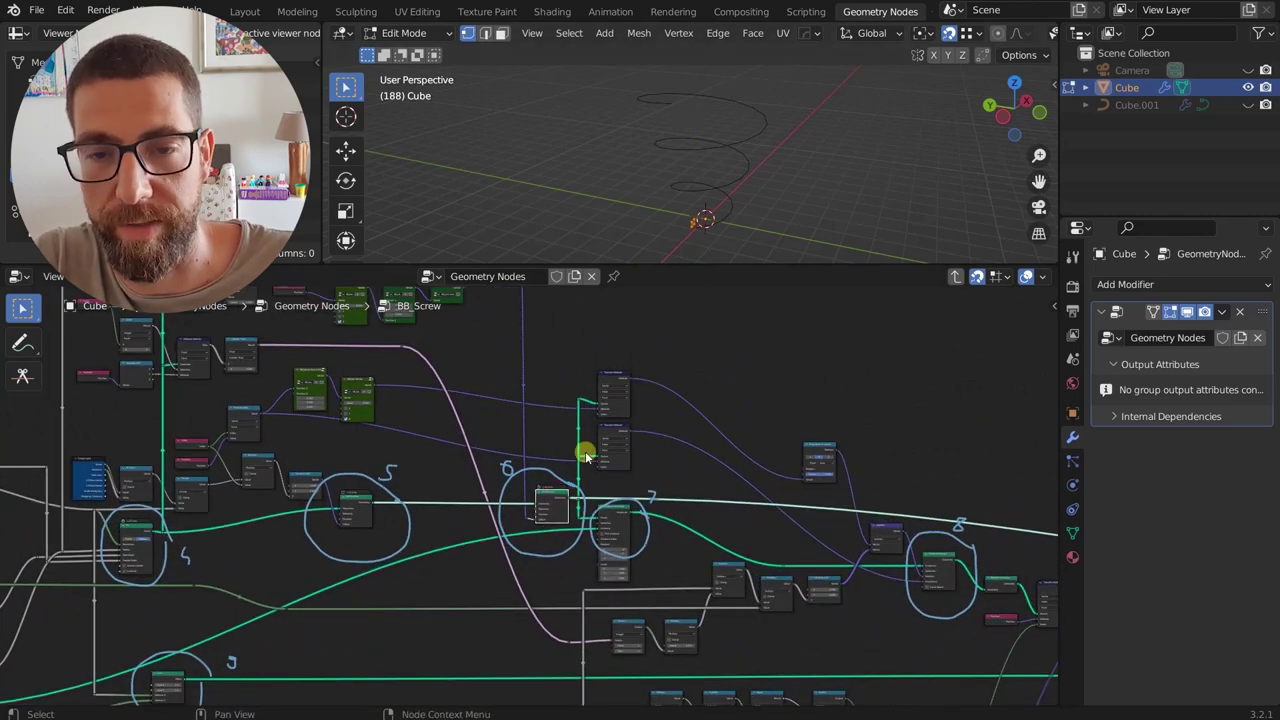
- Preview the BB_Center Origin node annotated 3 and inspect its centred profile in an enlarged 3D viewport
middle_drag(468, 568, 712, 469)
middle_drag(390, 574, 651, 497)
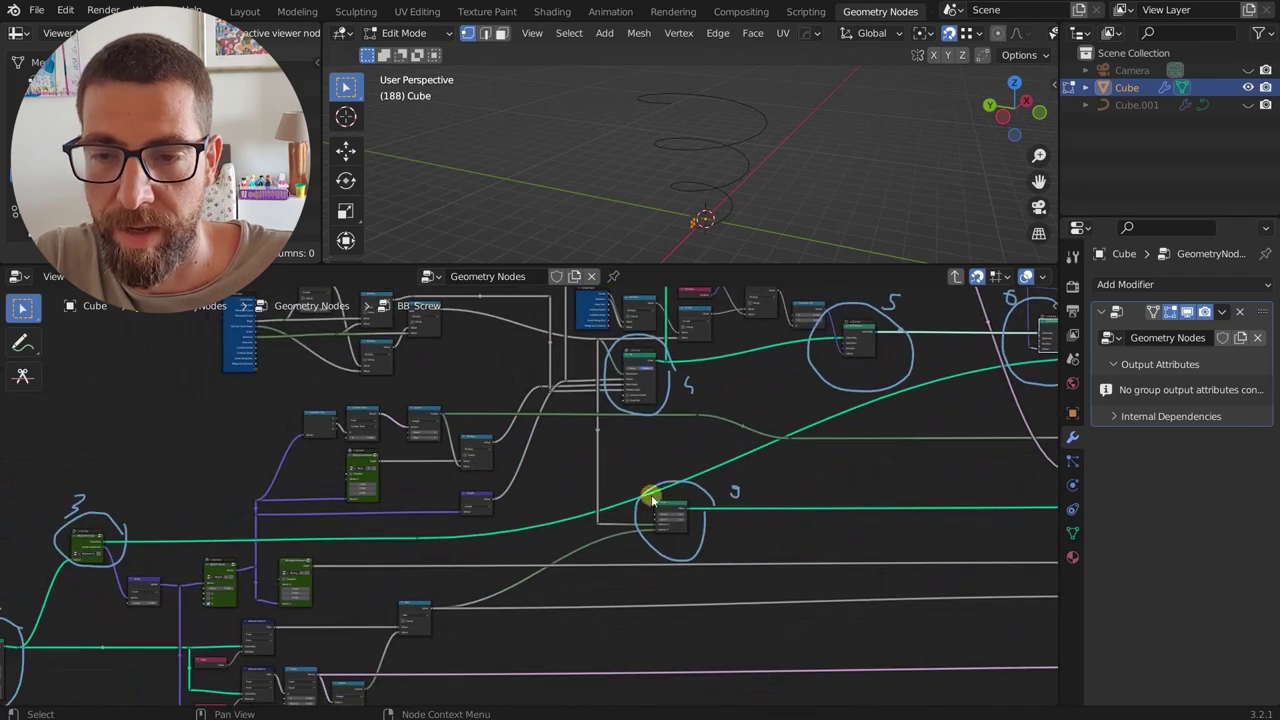
scroll(245, 566, up, 3)
middle_drag(134, 545, 436, 494)
scroll(331, 500, up, 9)
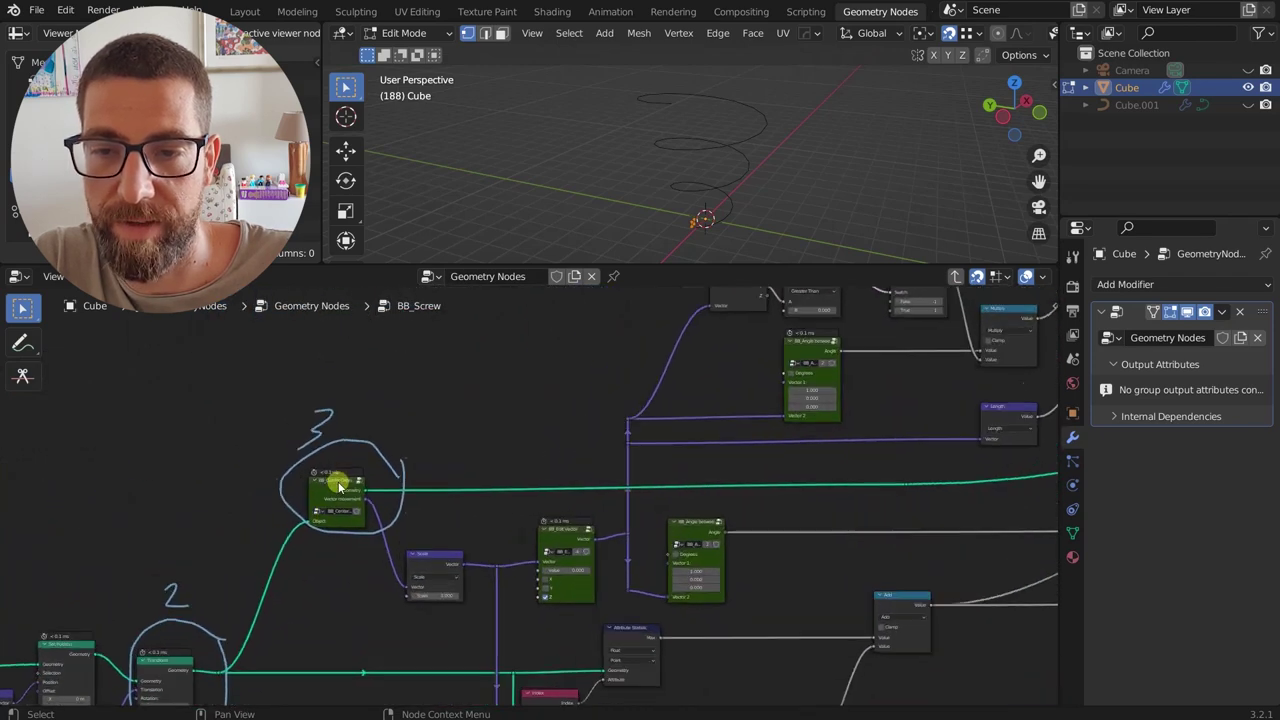
click(337, 497)
middle_drag(650, 240, 757, 197)
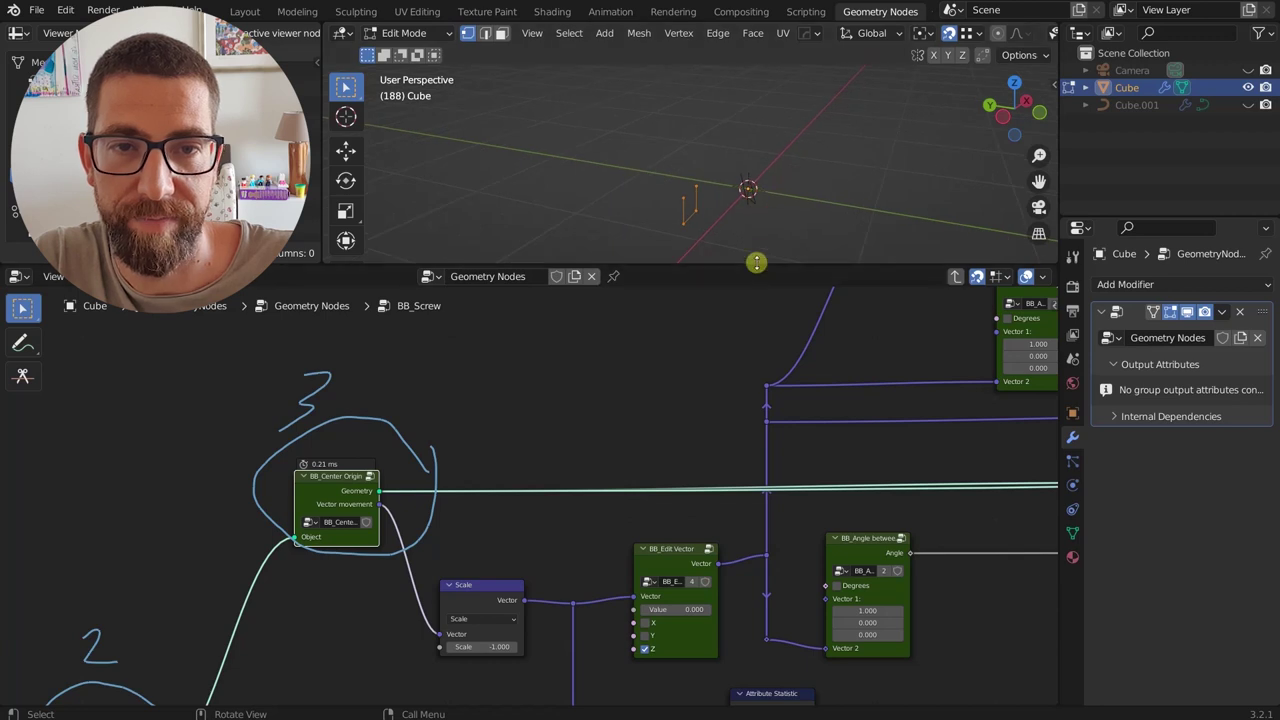
drag(757, 262, 757, 286)
scroll(750, 200, up, 3)
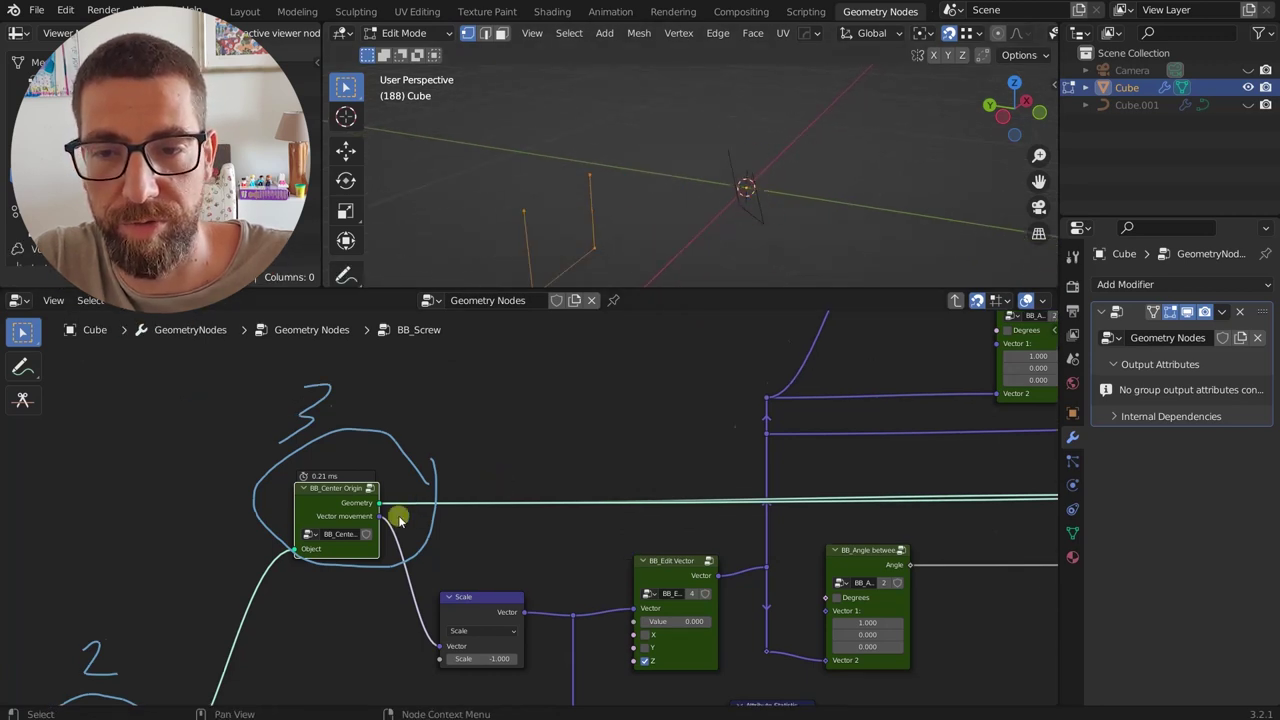
- Examine the nodes annotated 10, 11 and 12 further along the geometry chain
scroll(397, 517, down, 12)
middle_drag(750, 528, 360, 519)
middle_drag(930, 466, 380, 474)
middle_drag(765, 475, 354, 471)
scroll(757, 455, up, 1)
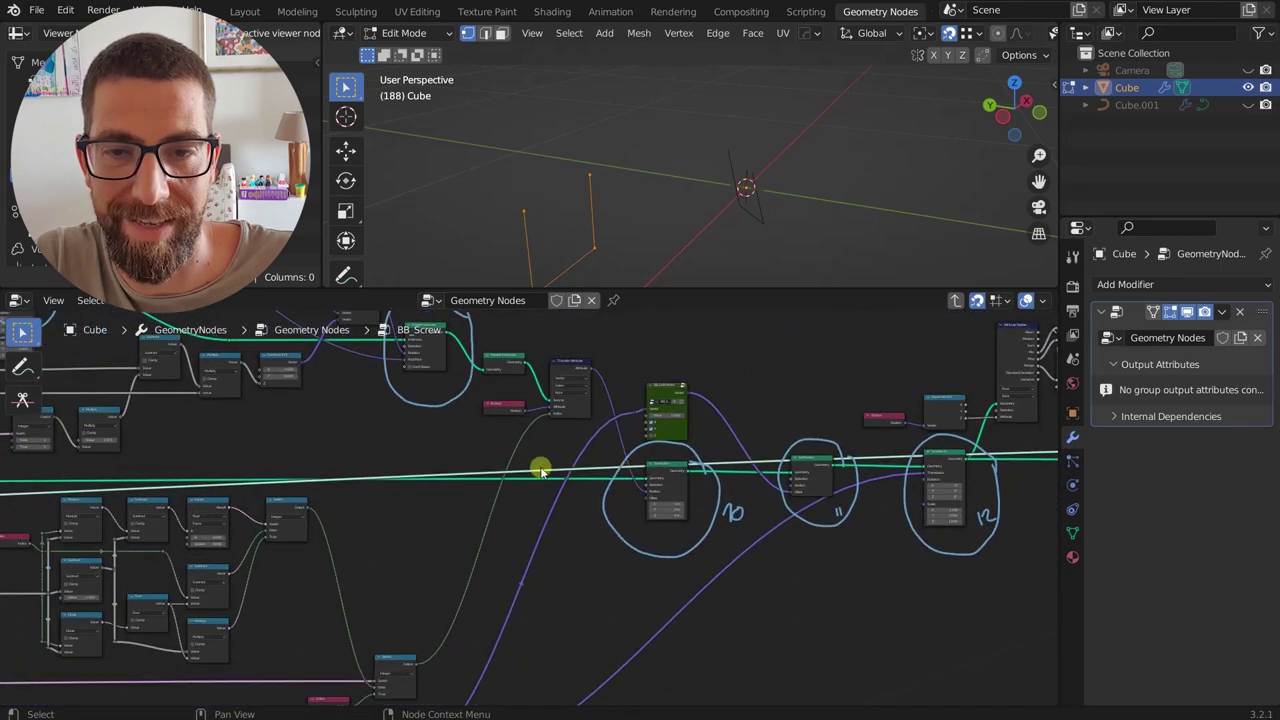
mouse_move(540, 470)
middle_down()
mouse_move(794, 571)
mouse_move(560, 509)
mouse_move(763, 425)
middle_up()
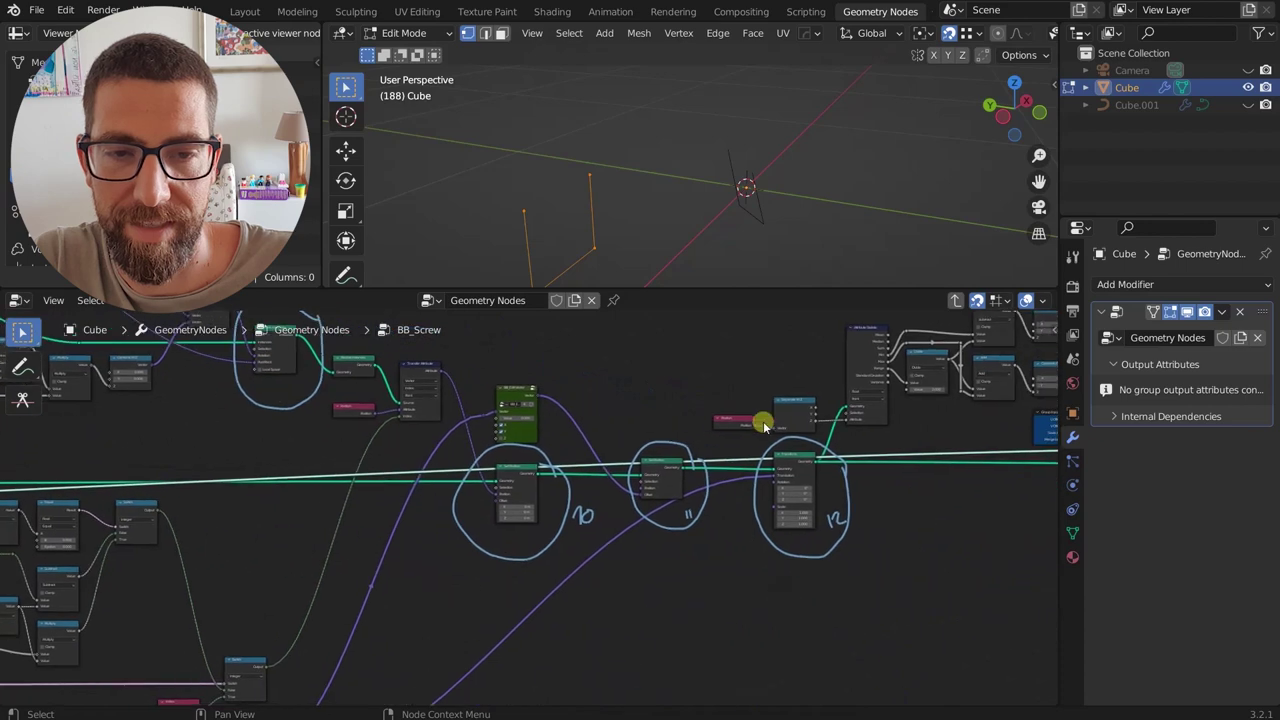
scroll(768, 430, up, 2)
- Follow BB_Center Origin's Geometry output to the Instance input of the Instance on Points node annotated 7
scroll(834, 466, down, 6)
middle_drag(472, 448, 599, 483)
middle_drag(103, 503, 400, 500)
scroll(275, 530, up, 2)
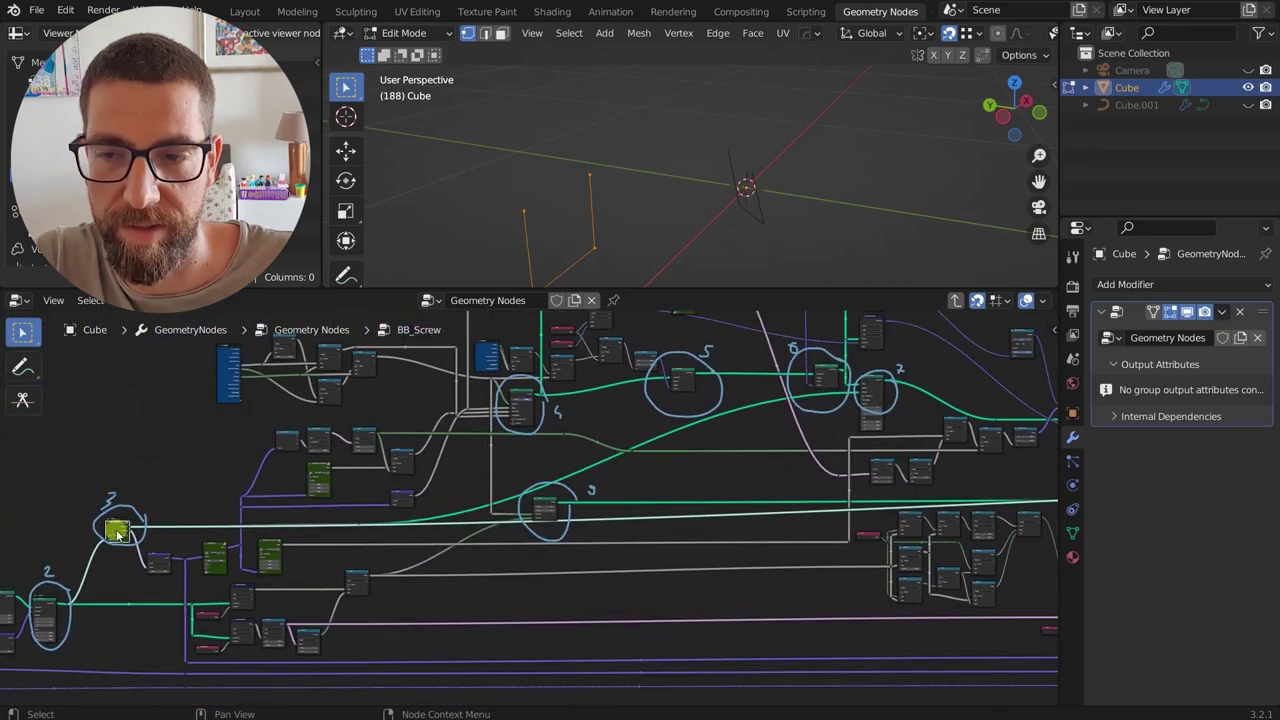
scroll(820, 398, up, 8)
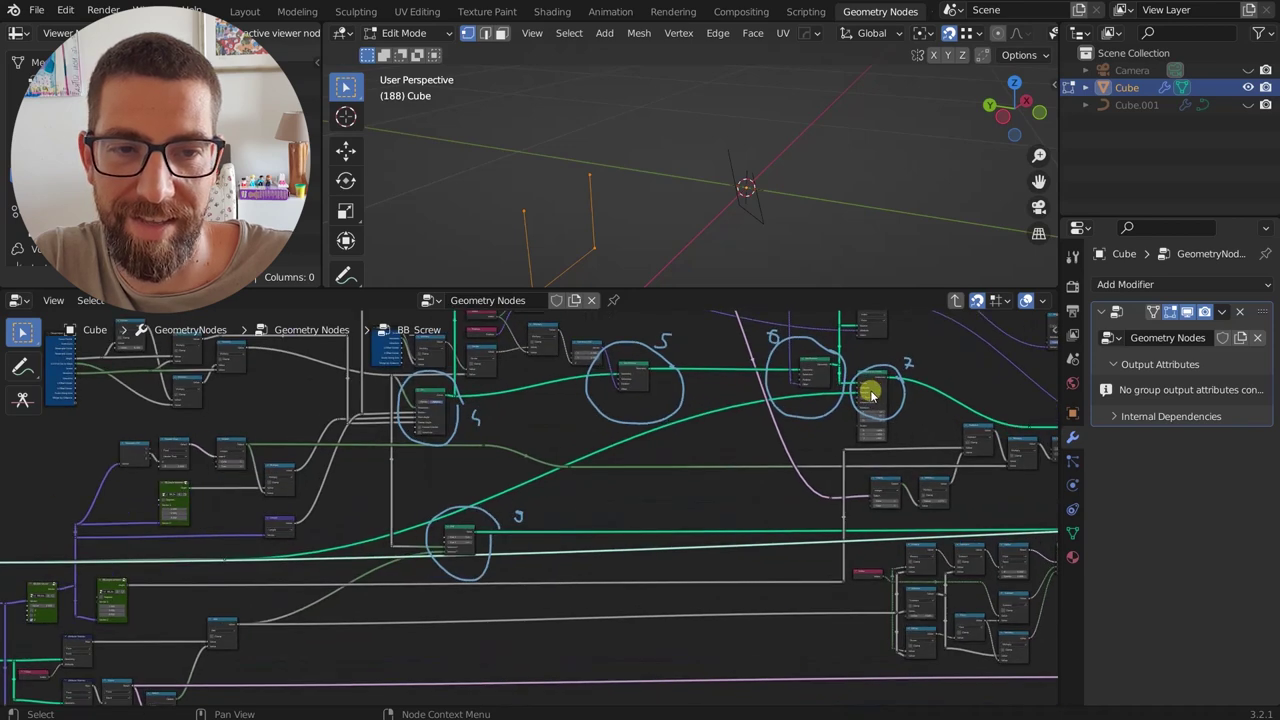
middle_drag(862, 408, 815, 462)
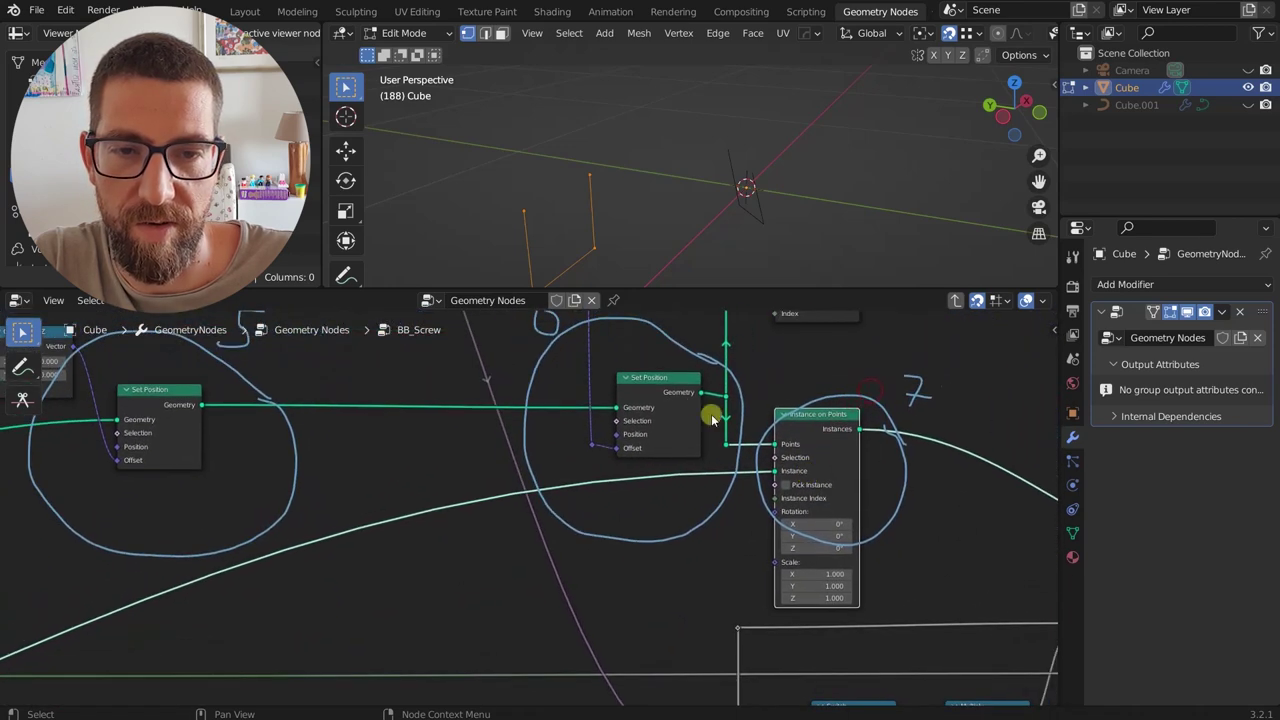
- Preview the Set Position node annotated 6 that supplies the Points input of Instance on Points
ctrl+shift+click(682, 393)
scroll(665, 205, down, 5)
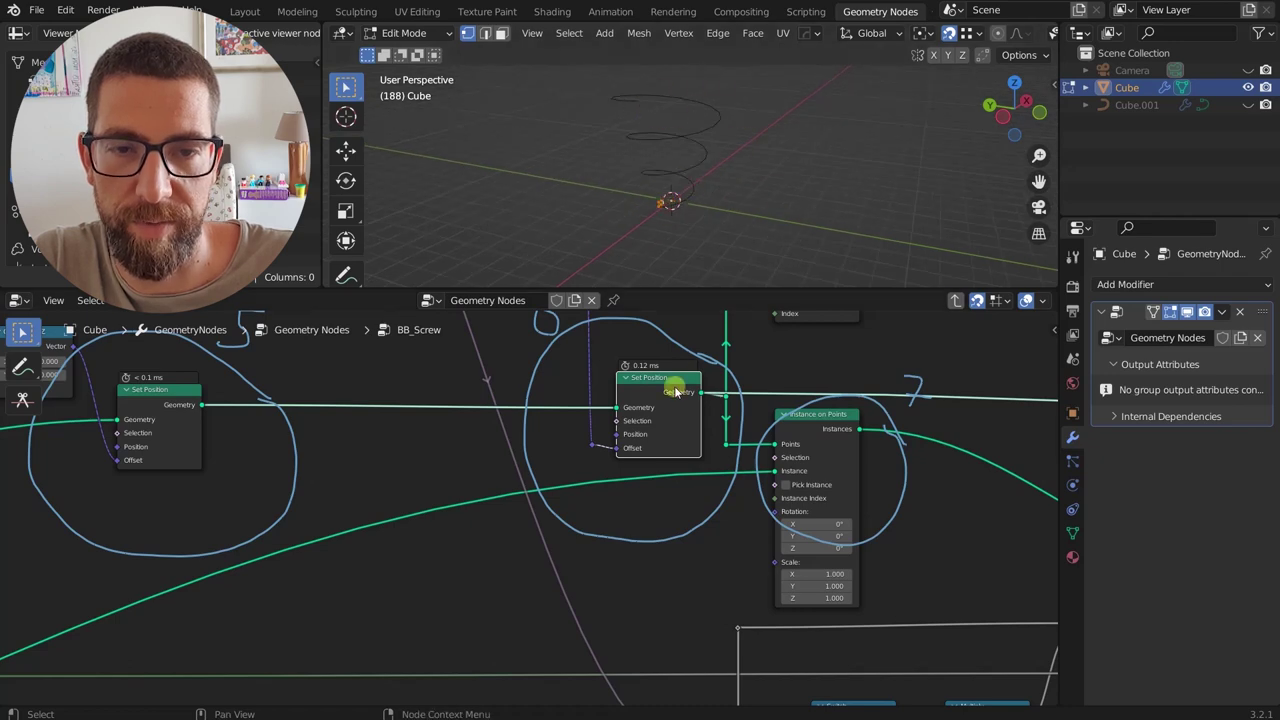
scroll(678, 405, up, 1)
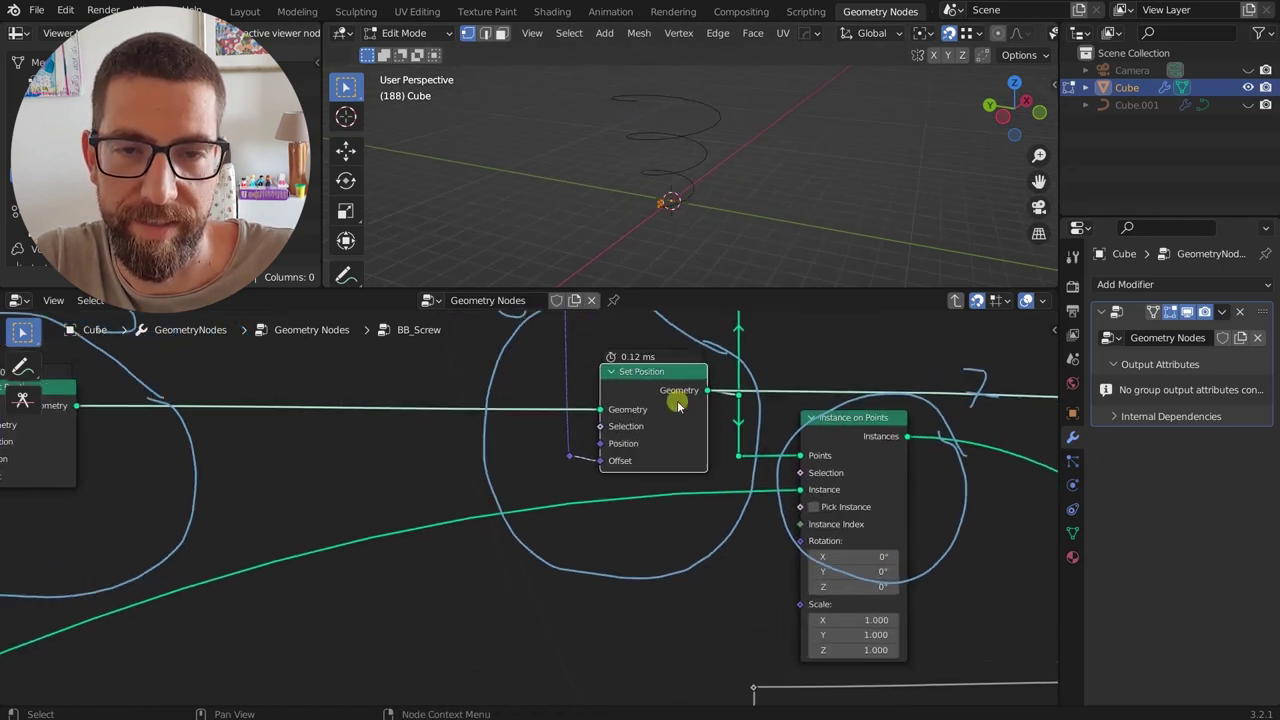
- Preview the Instance on Points node annotated 7 and inspect the profile copies placed along the spiral
ctrl+scroll(678, 405, down, 2)
ctrl+shift+click(804, 416)
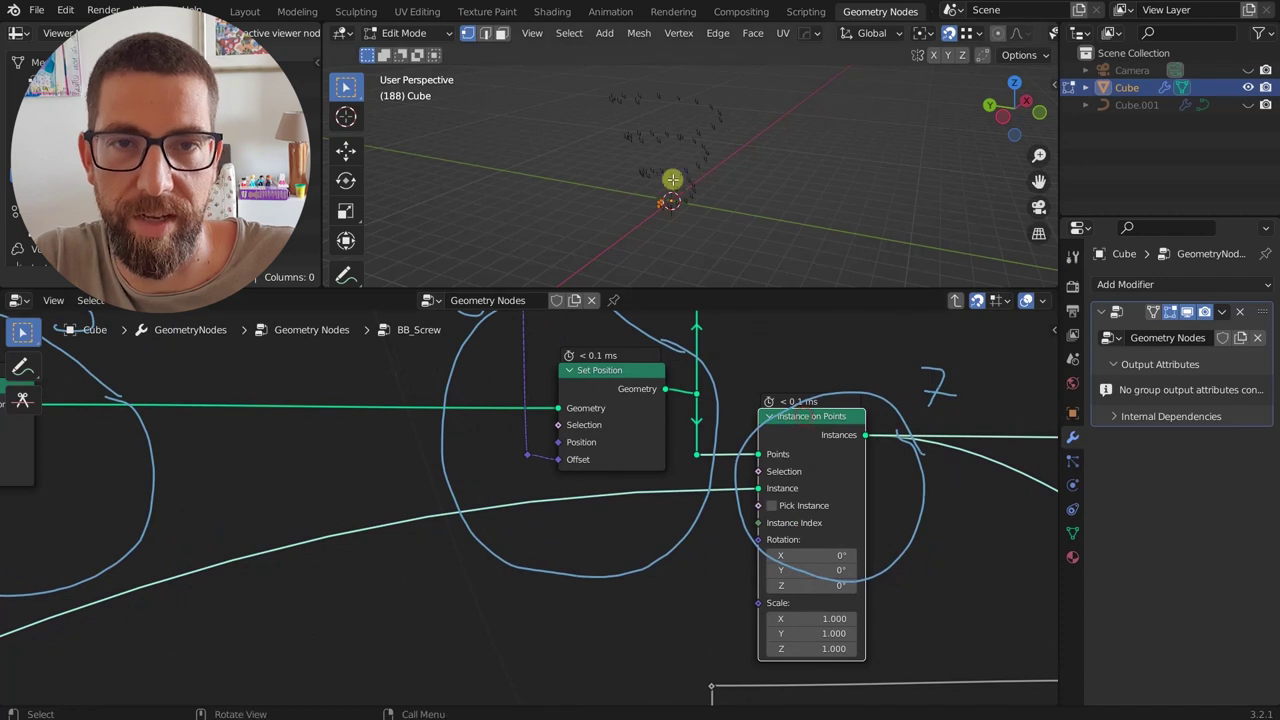
middle_drag(674, 180, 757, 91)
scroll(694, 423, down, 3)
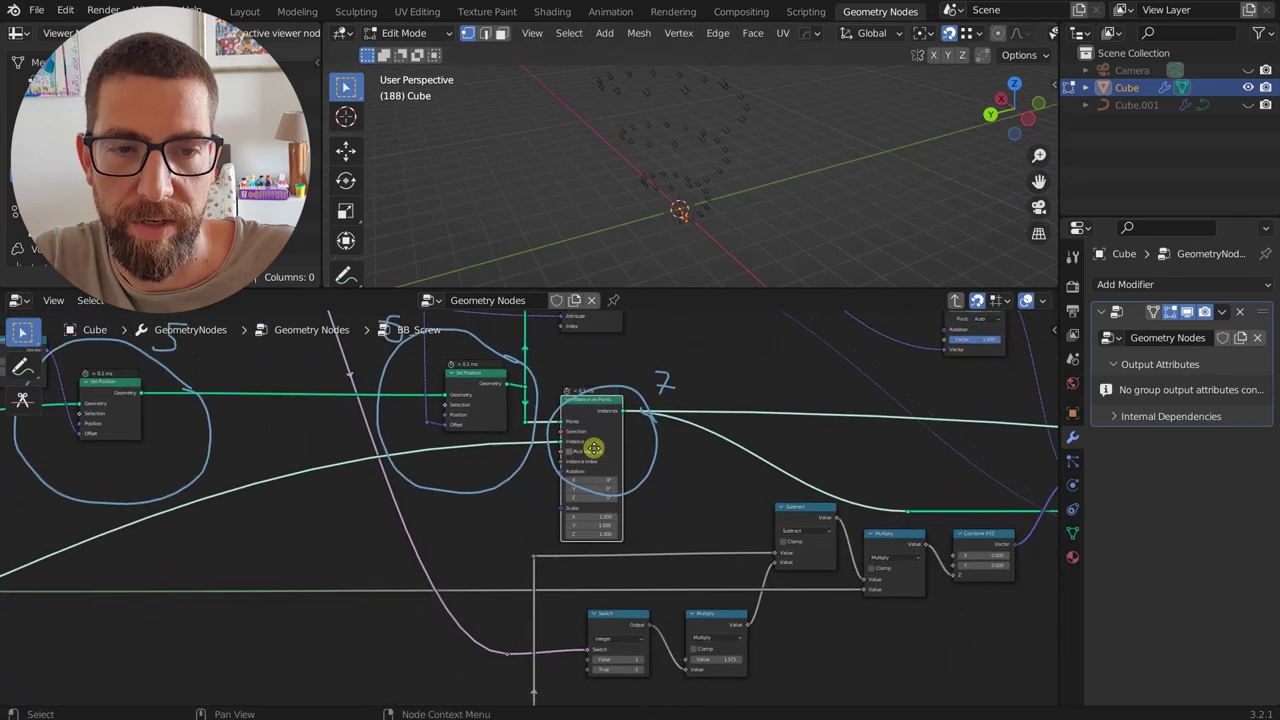
middle_drag(594, 448, 565, 444)
- Preview the Rotate Instances node annotated 8 and inspect how the profiles are oriented along the spiral
middle_drag(762, 489, 623, 489)
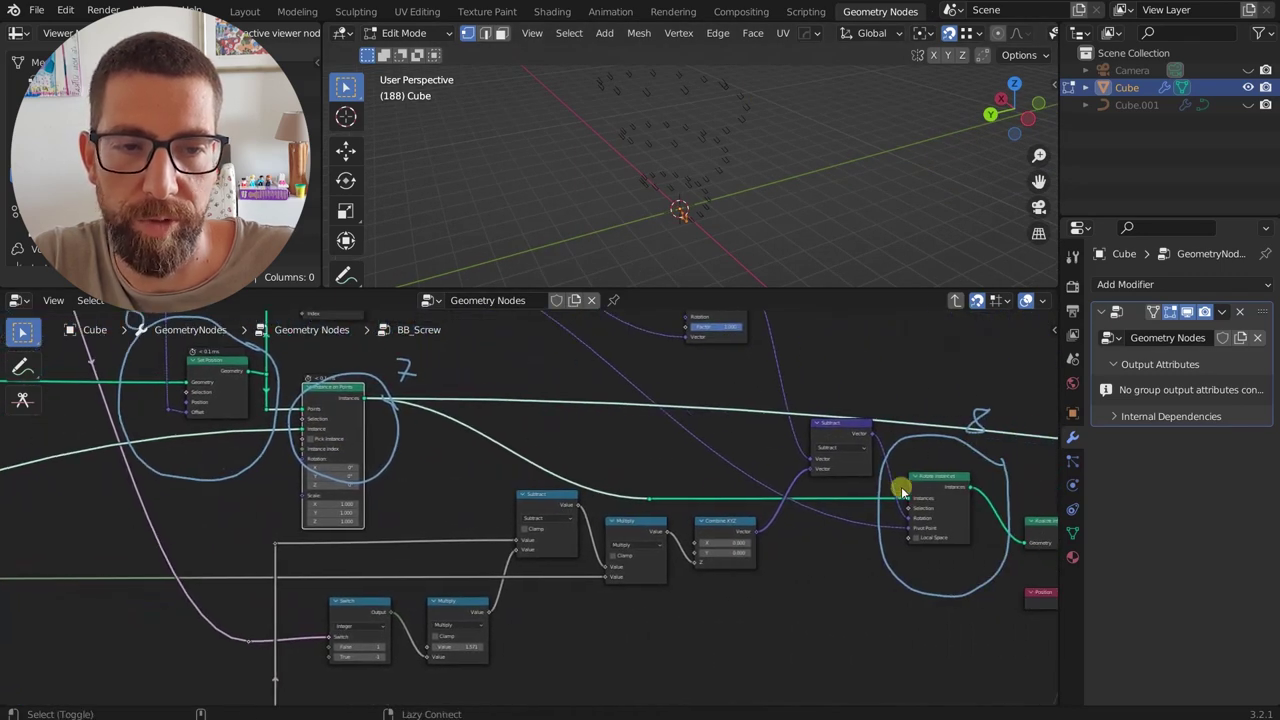
click(944, 482)
middle_drag(735, 150, 760, 246)
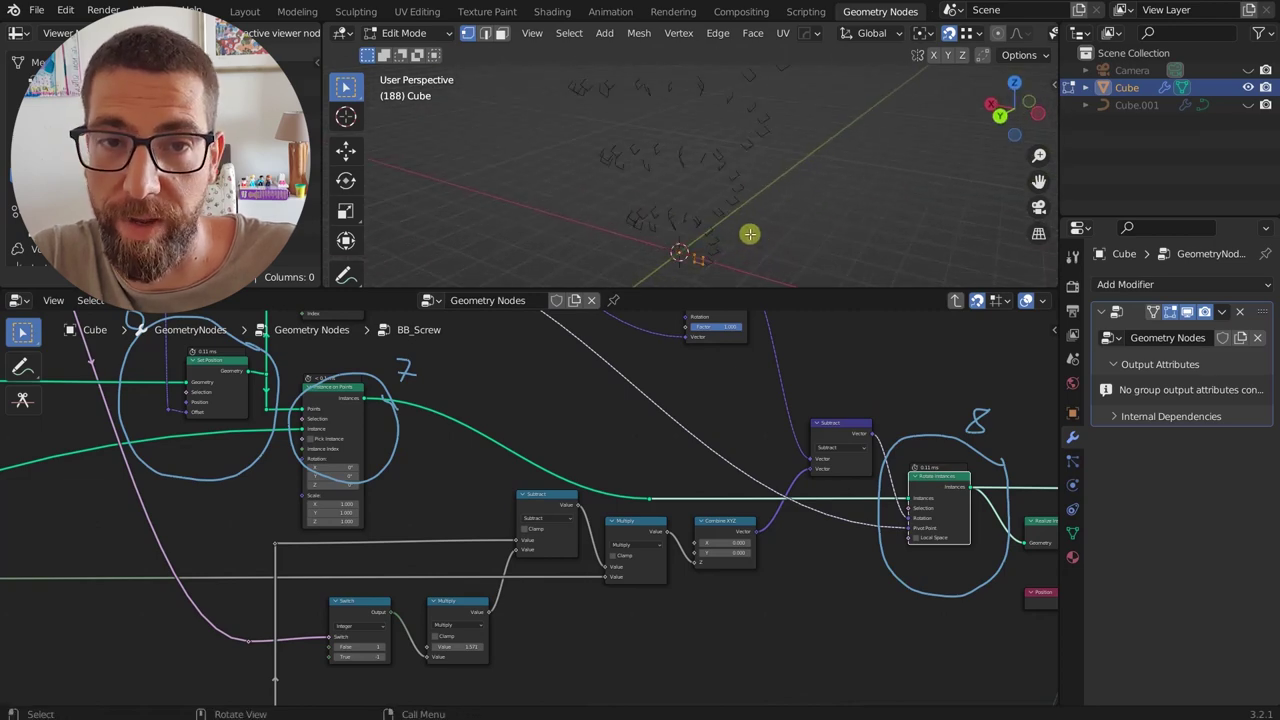
scroll(857, 505, down, 2)
- Trace the Pivot Point input of Rotate Instances back to the Transfer Attribute nodes above the node annotated 7
scroll(891, 514, up, 4)
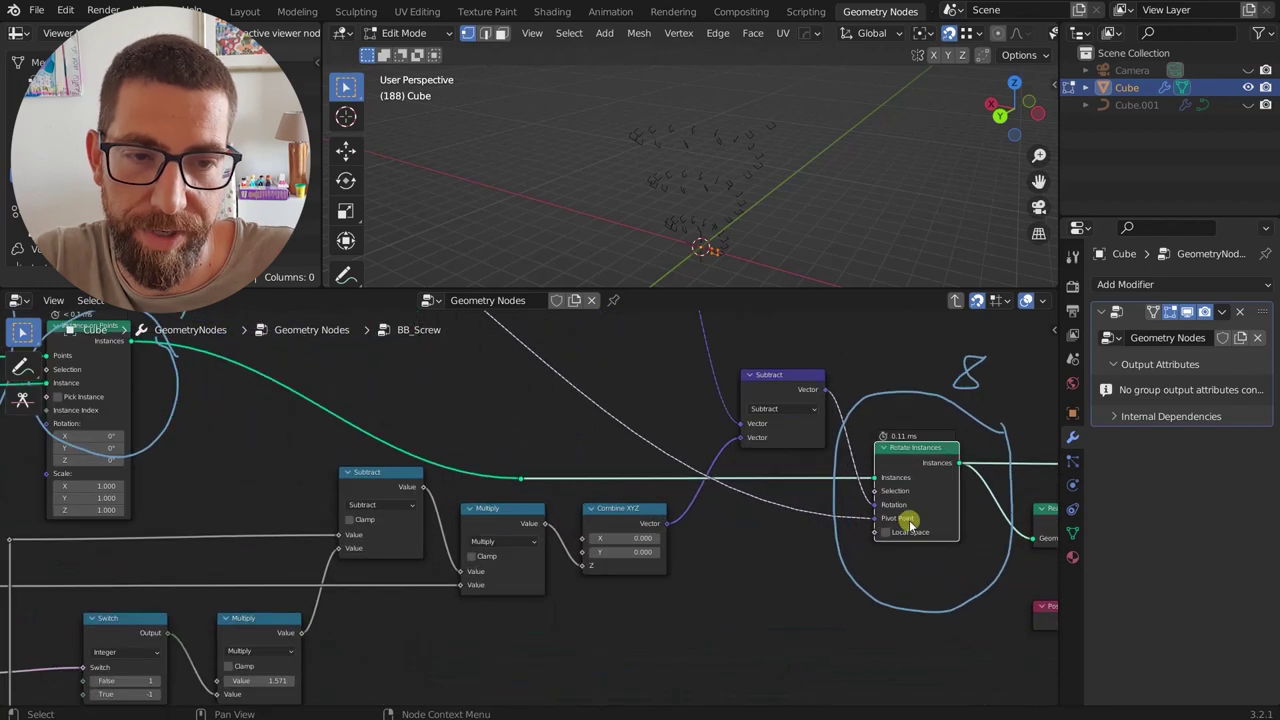
scroll(910, 523, down, 2)
scroll(886, 521, down, 5)
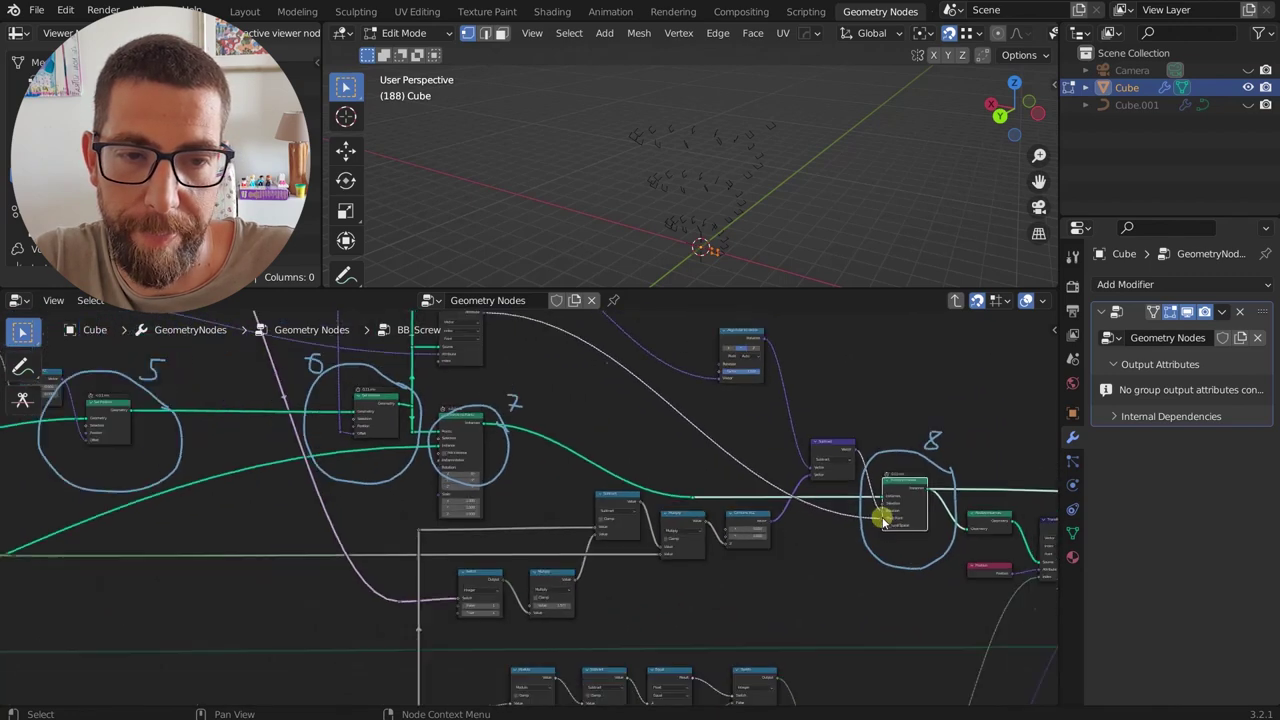
scroll(706, 422, up, 4)
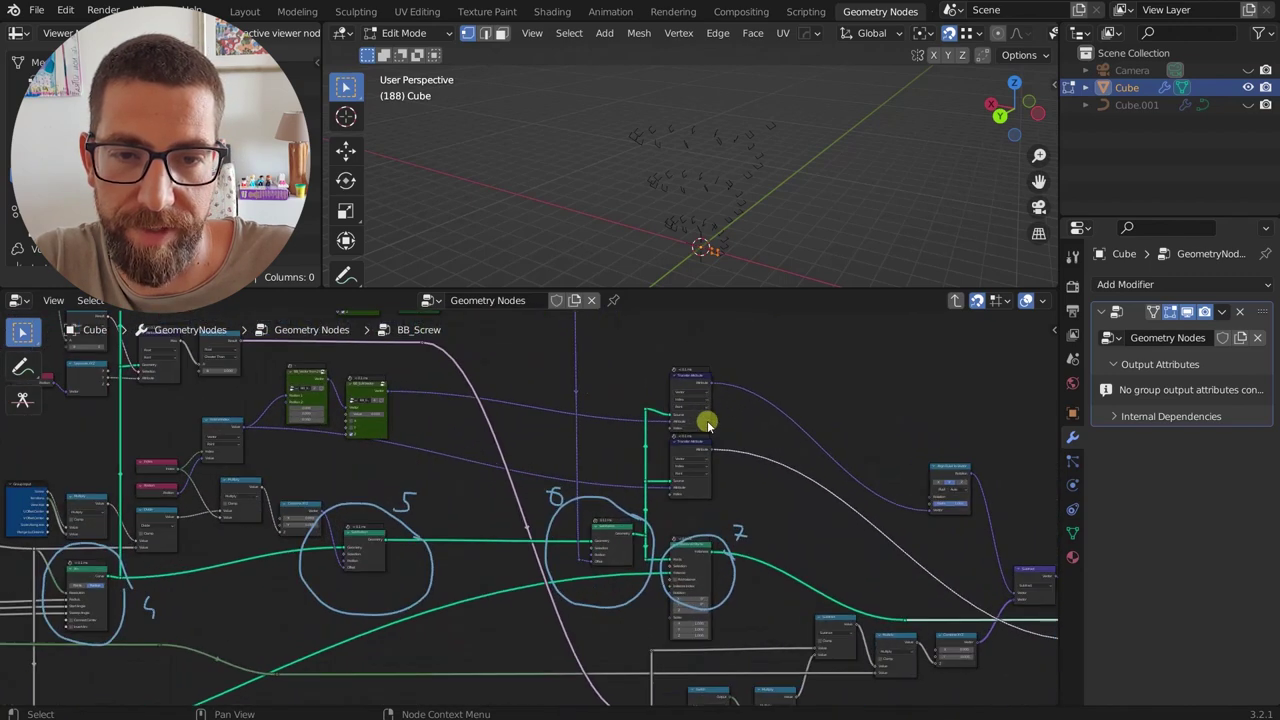
scroll(690, 460, down, 3)
scroll(680, 468, down, 1)
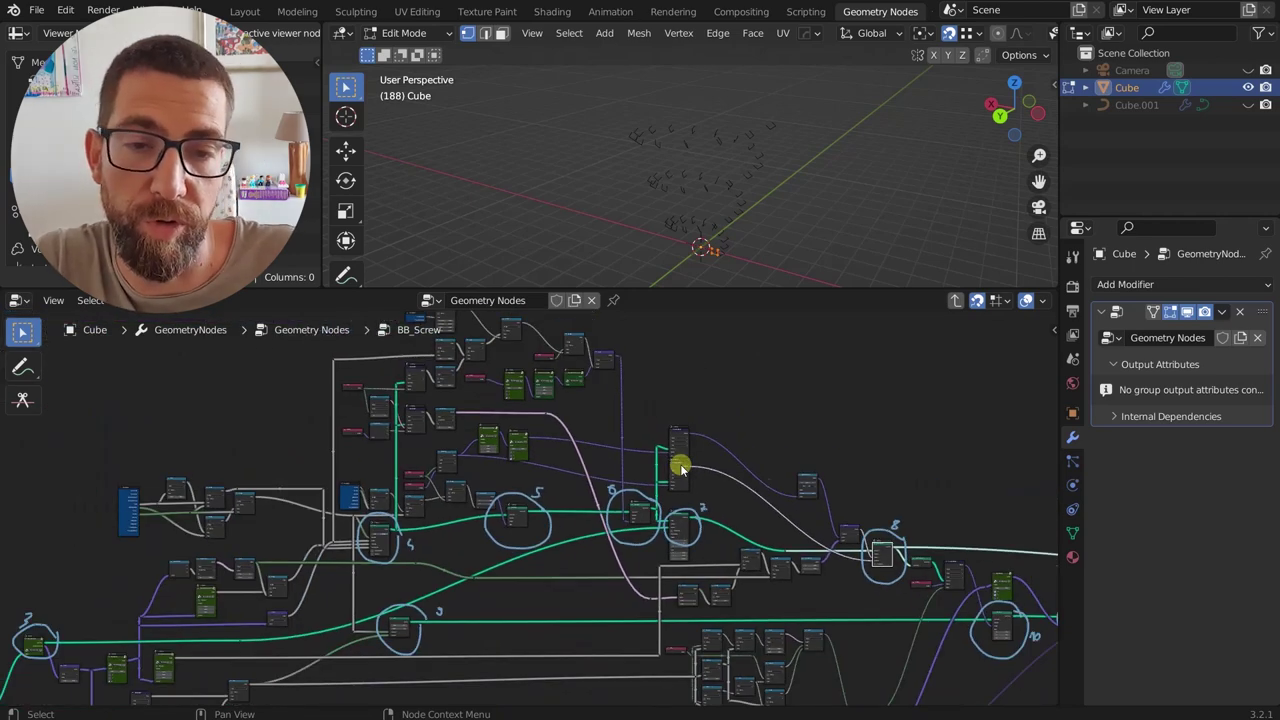
scroll(680, 468, up, 2)
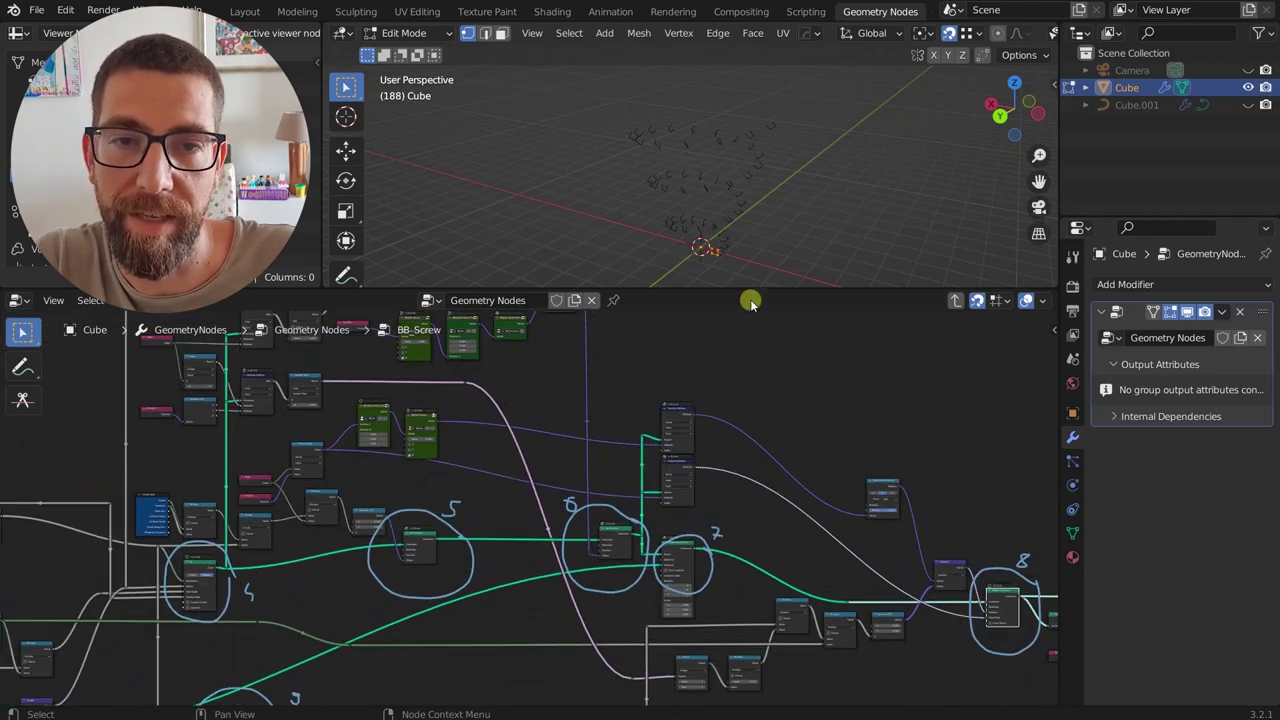
- Examine the rotated profile instances up close in the 3D viewport
middle_drag(756, 239, 722, 242)
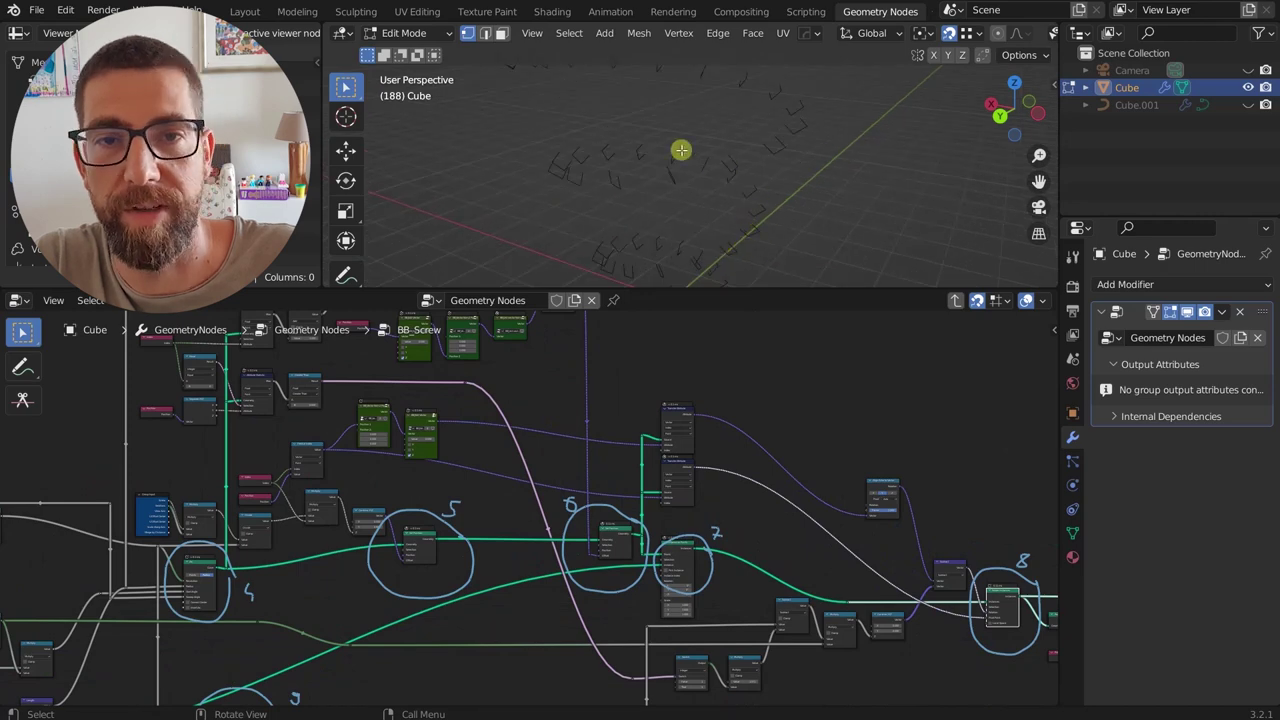
scroll(746, 189, down, 3)
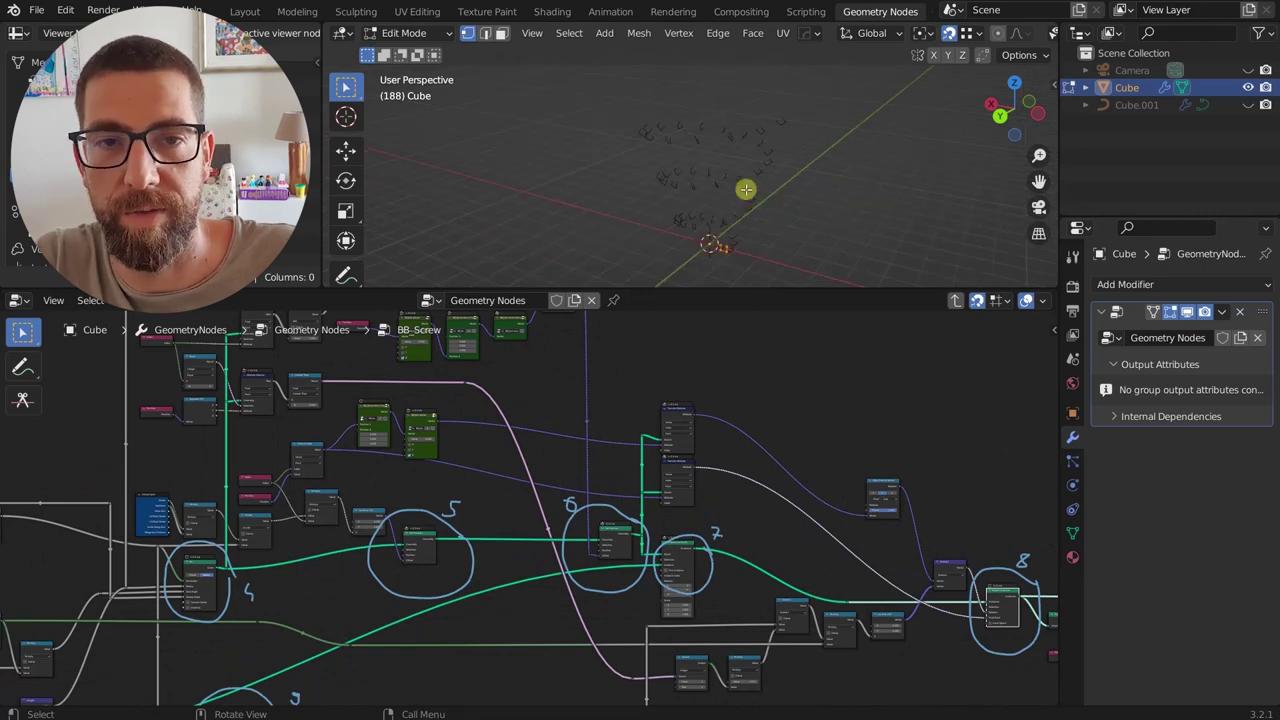
scroll(746, 189, up, 5)
scroll(603, 491, up, 5)
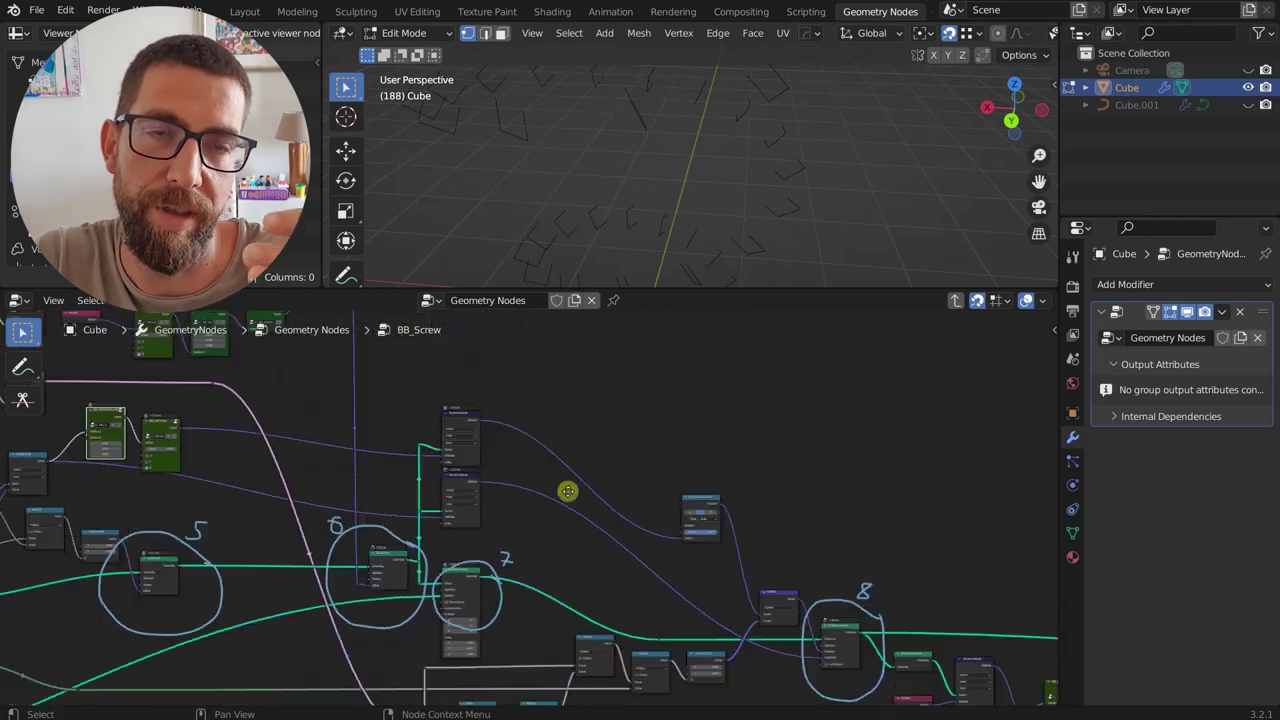
- Look over the branch from the node annotated 9 through the nodes annotated 10, 11 and 12
scroll(751, 508, down, 10)
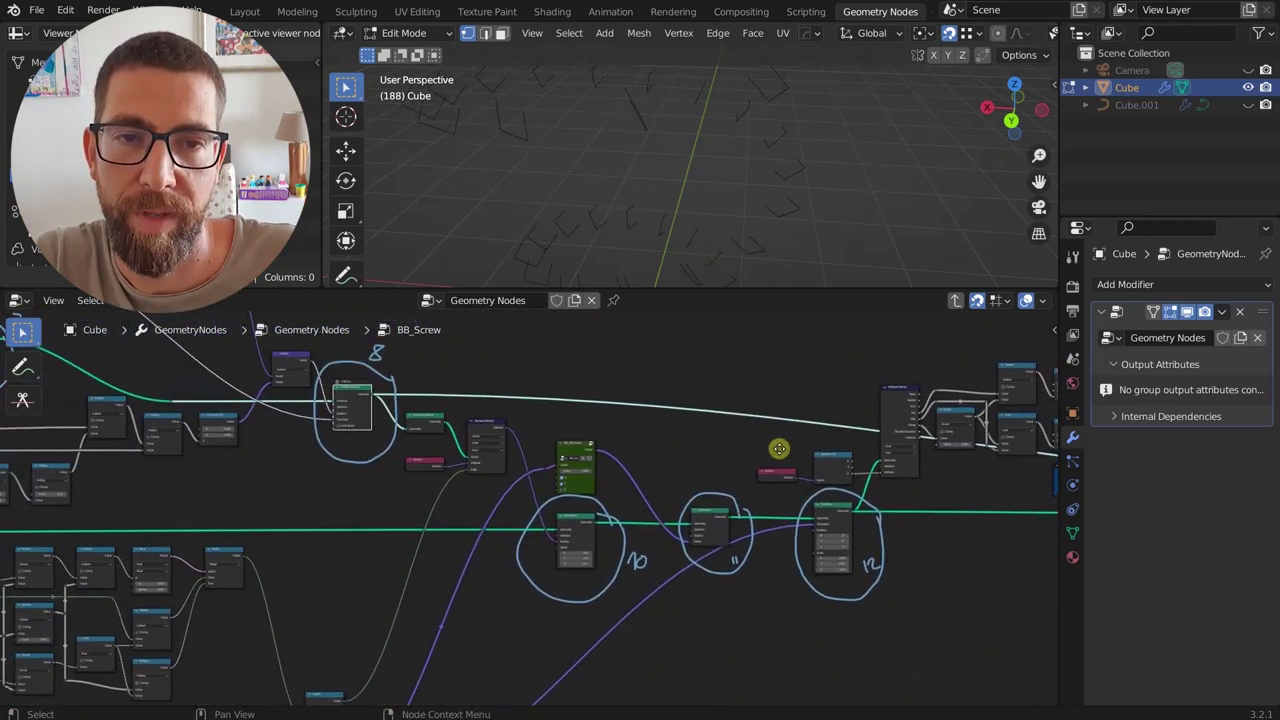
scroll(489, 470, up, 2)
scroll(723, 407, down, 2)
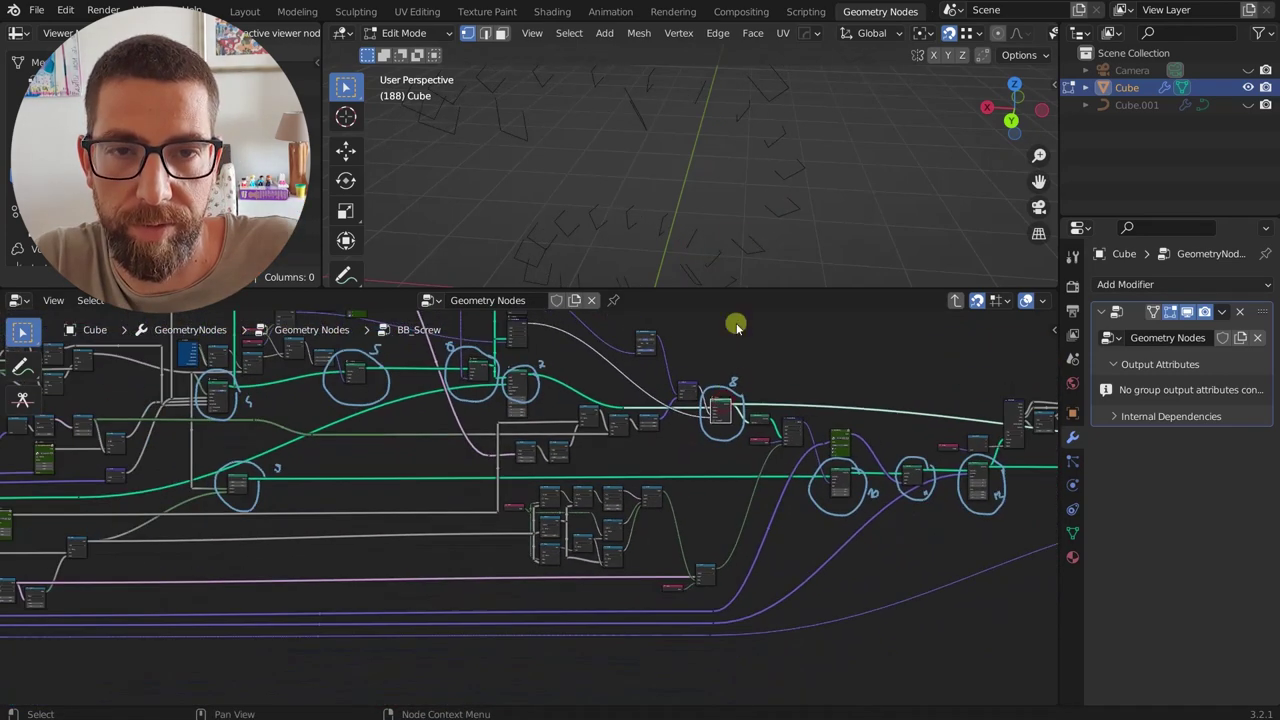
scroll(737, 229, down, 4)
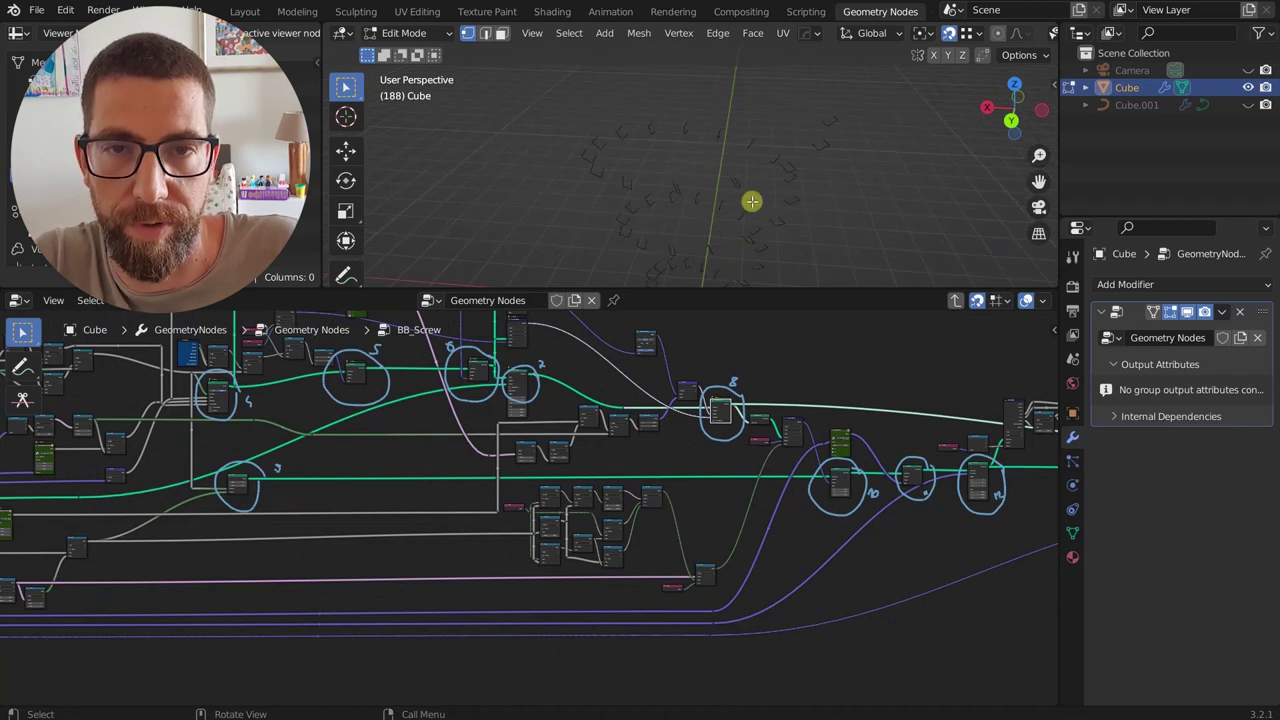
- Preview the Grid node annotated 9 and inspect its subdivided mesh beside the original profile
middle_drag(450, 508, 478, 508)
scroll(849, 219, up, 2)
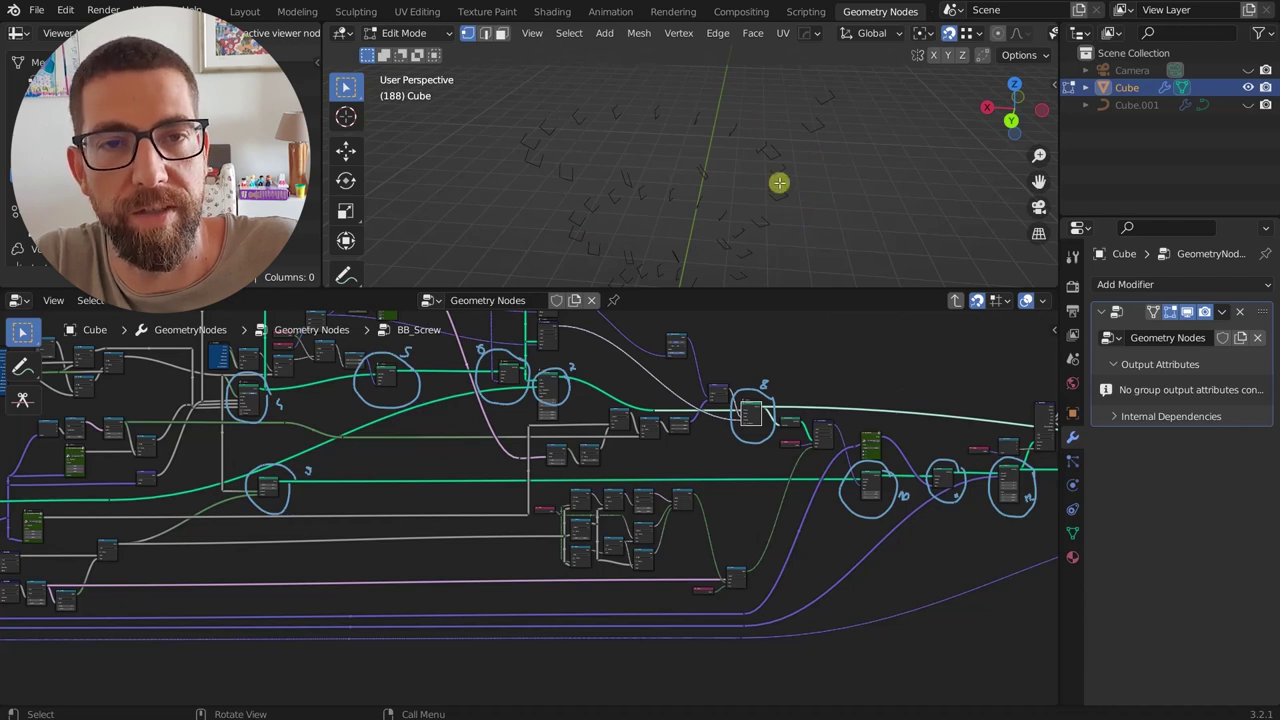
scroll(314, 526, up, 5)
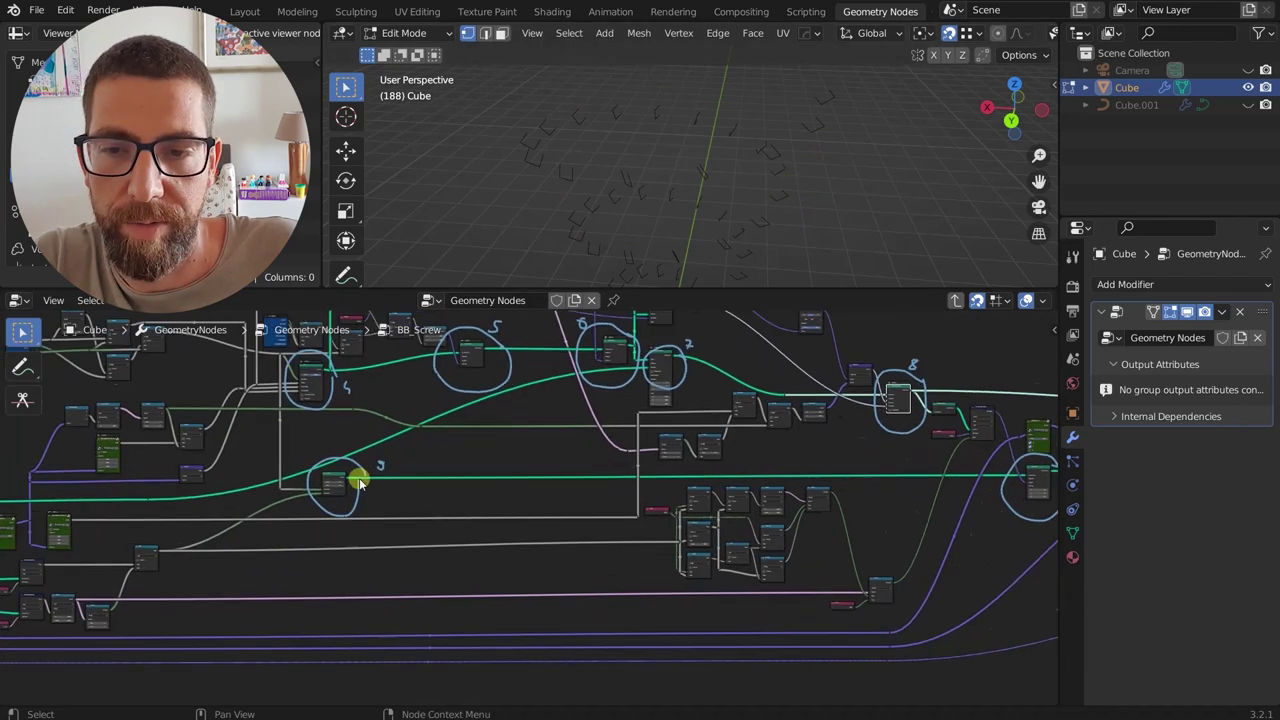
scroll(362, 481, down, 3)
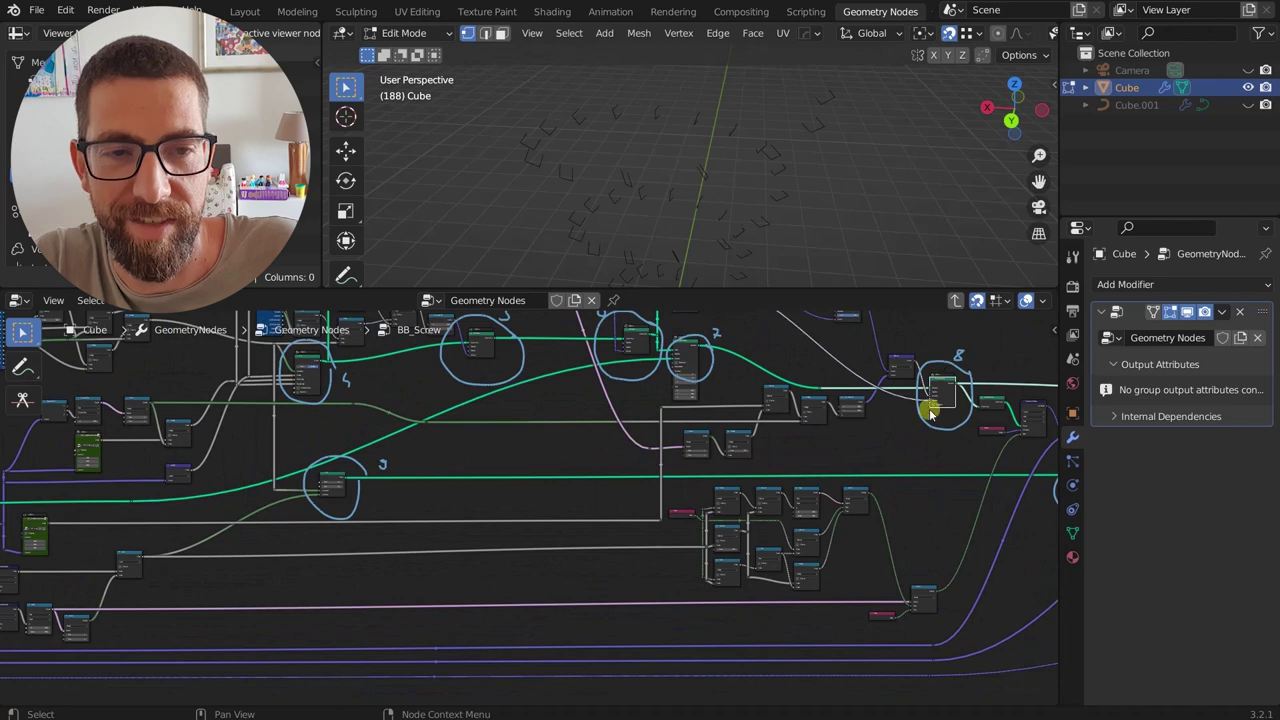
scroll(335, 486, up, 6)
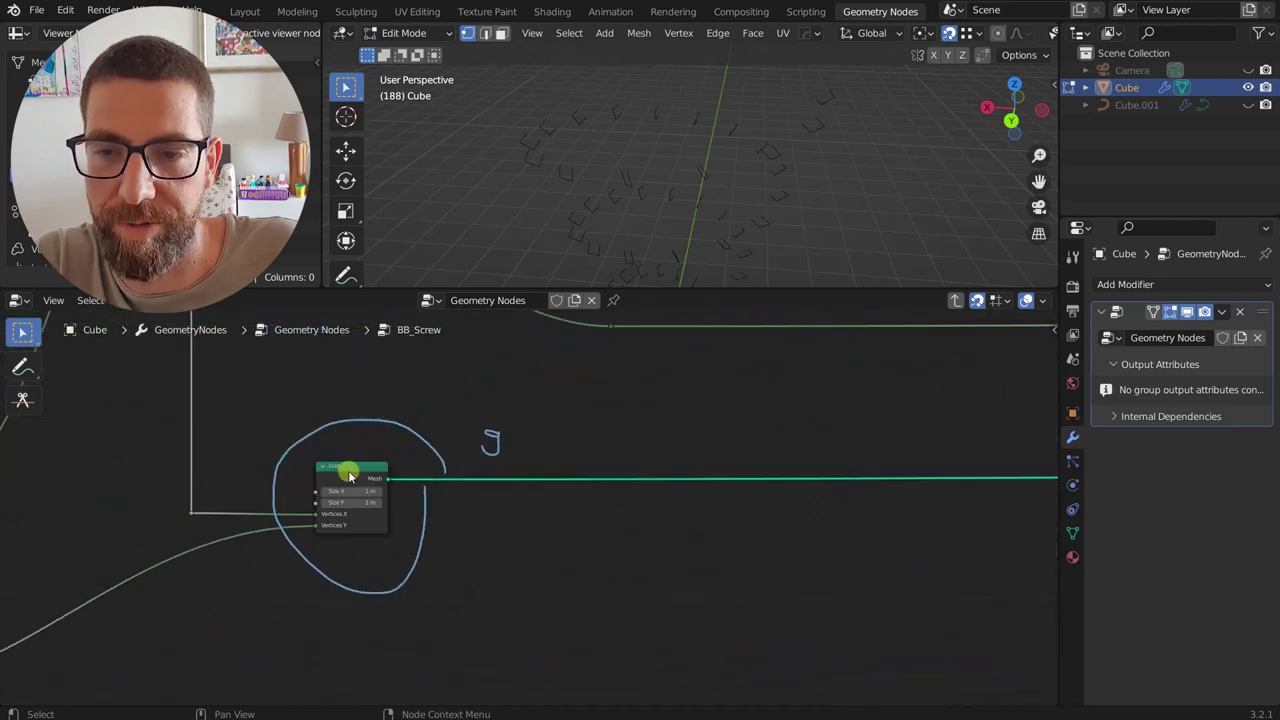
ctrl+shift+click(349, 477)
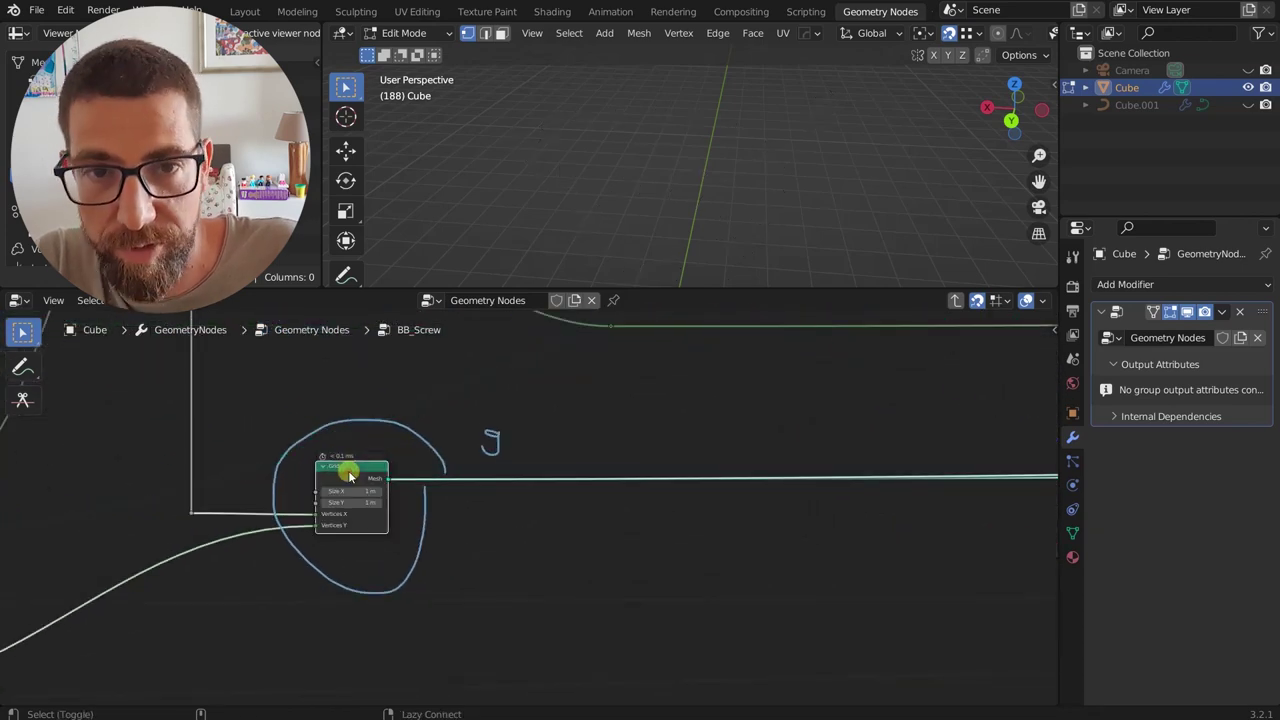
scroll(724, 198, up, 5)
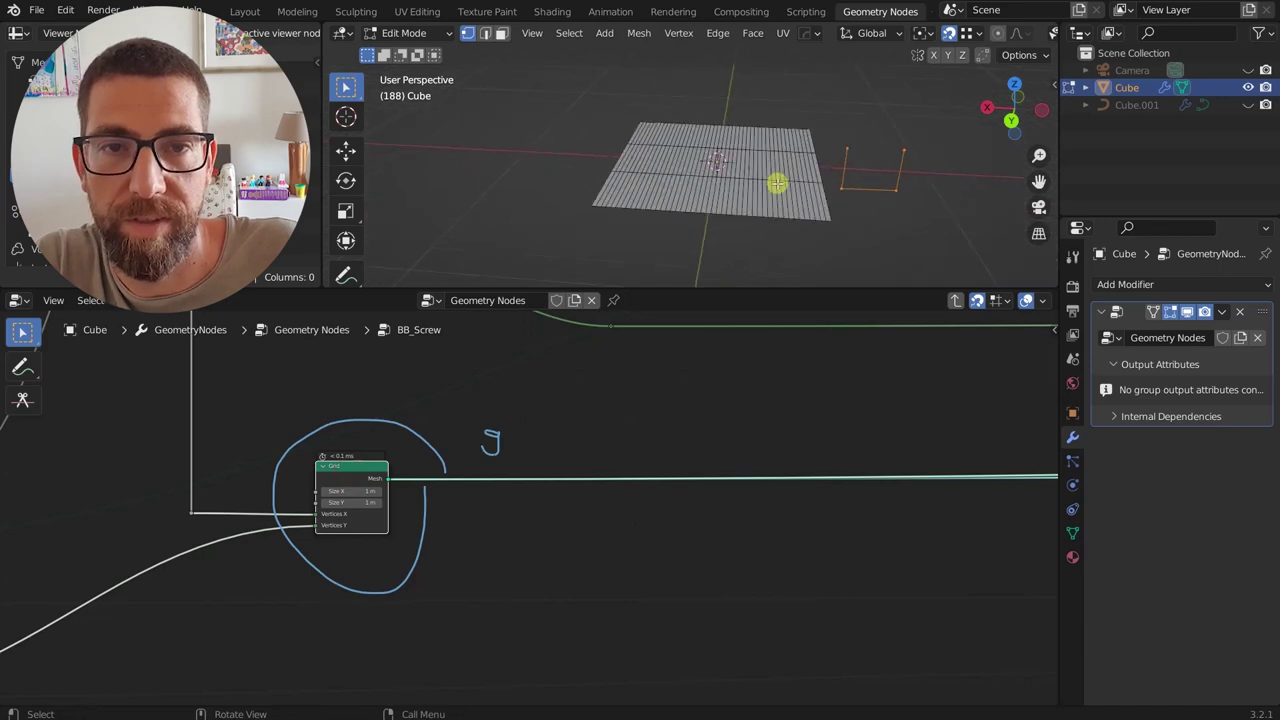
scroll(543, 508, down, 2)
scroll(379, 518, up, 3)
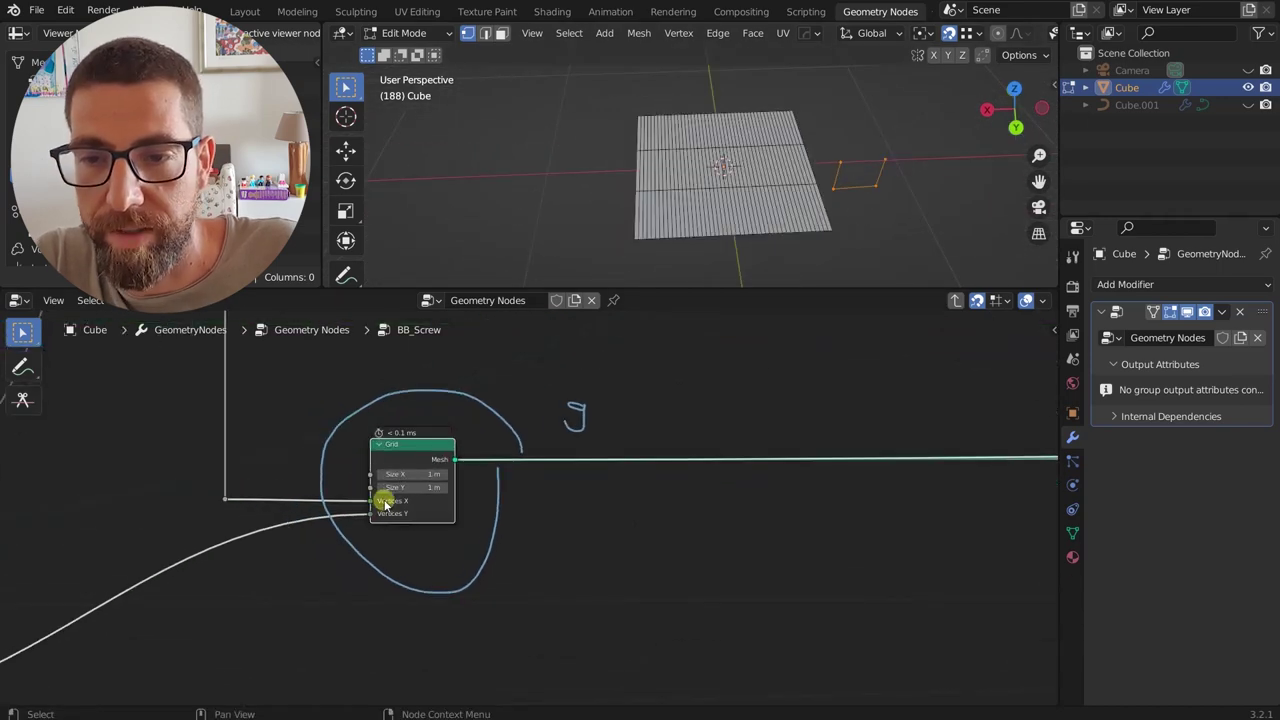
- Trace the Grid node's Vertices X and Vertices Y inputs back to the nodes that supply them
scroll(383, 491, down, 5)
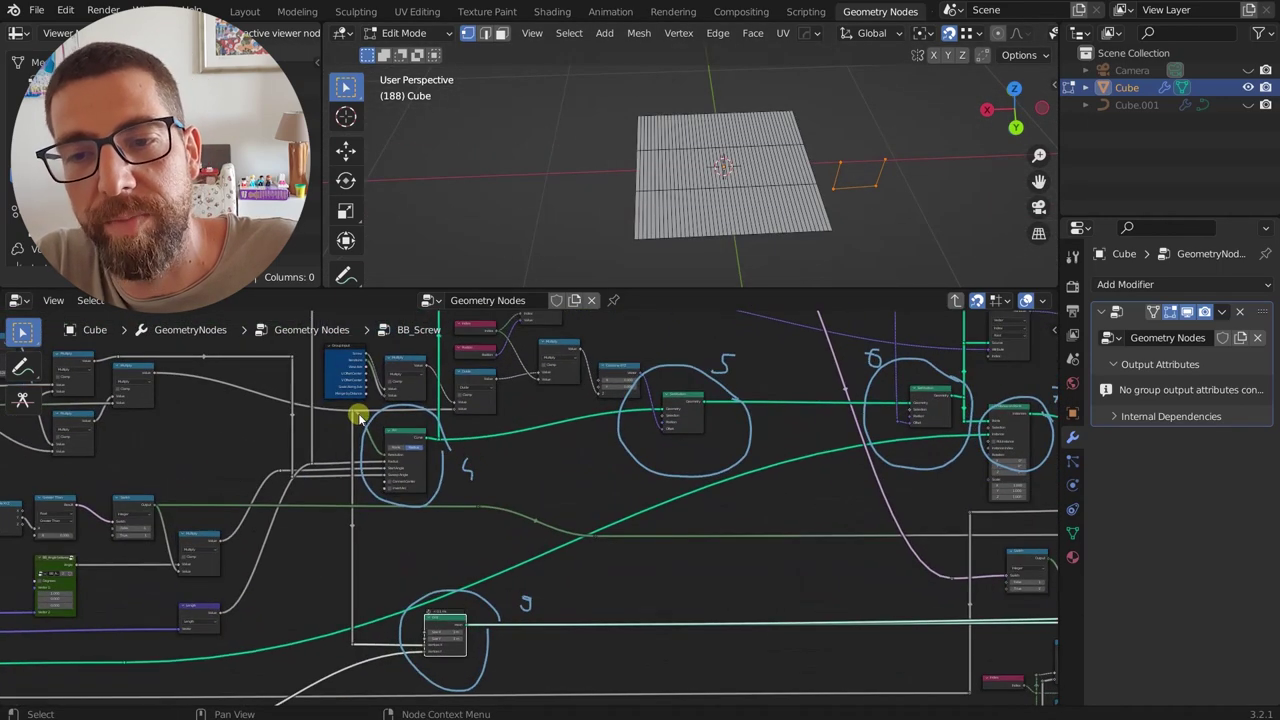
middle_drag(360, 418, 583, 367)
scroll(642, 614, up, 7)
scroll(760, 586, down, 11)
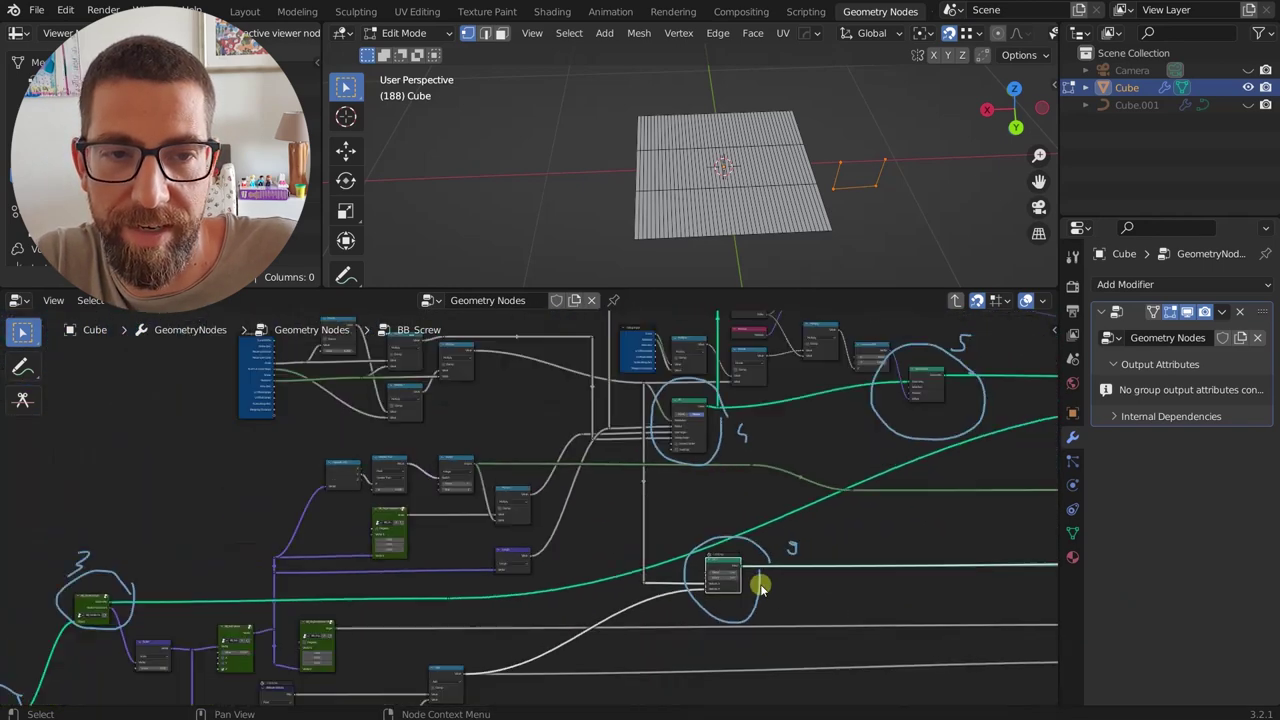
middle_drag(524, 648, 755, 463)
scroll(955, 403, up, 10)
scroll(955, 403, down, 15)
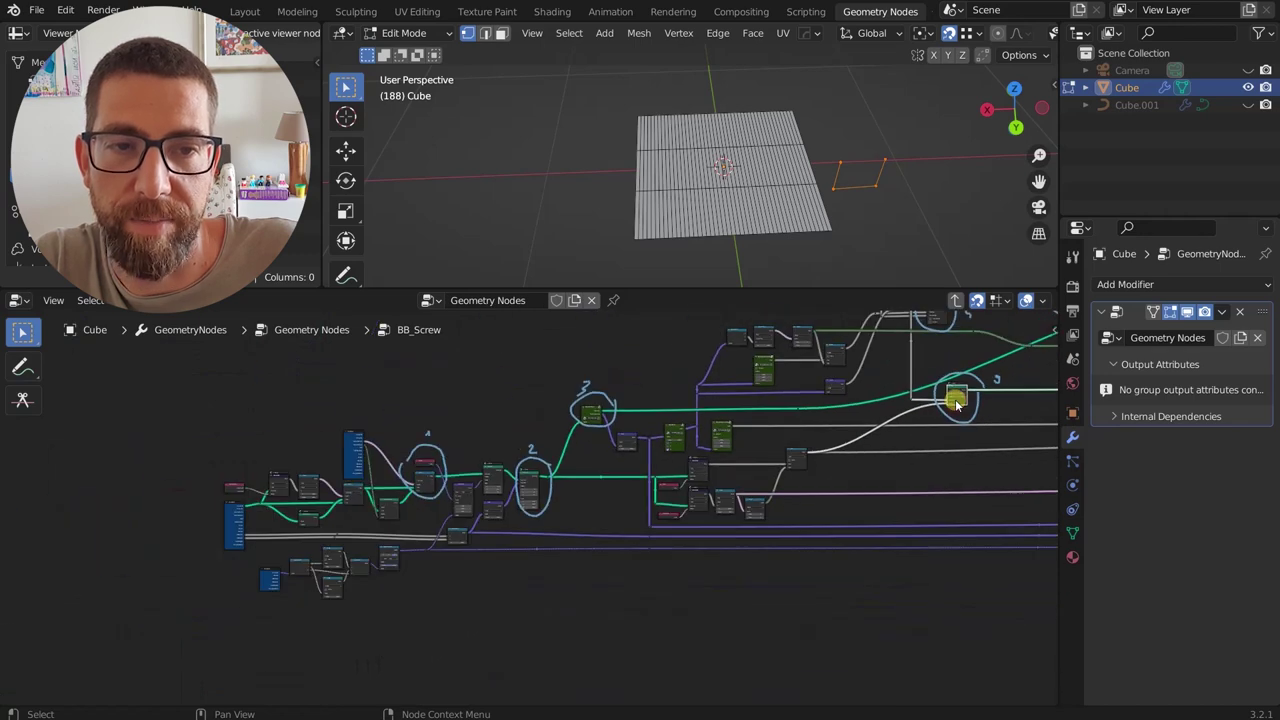
middle_drag(957, 403, 845, 540)
scroll(806, 510, up, 3)
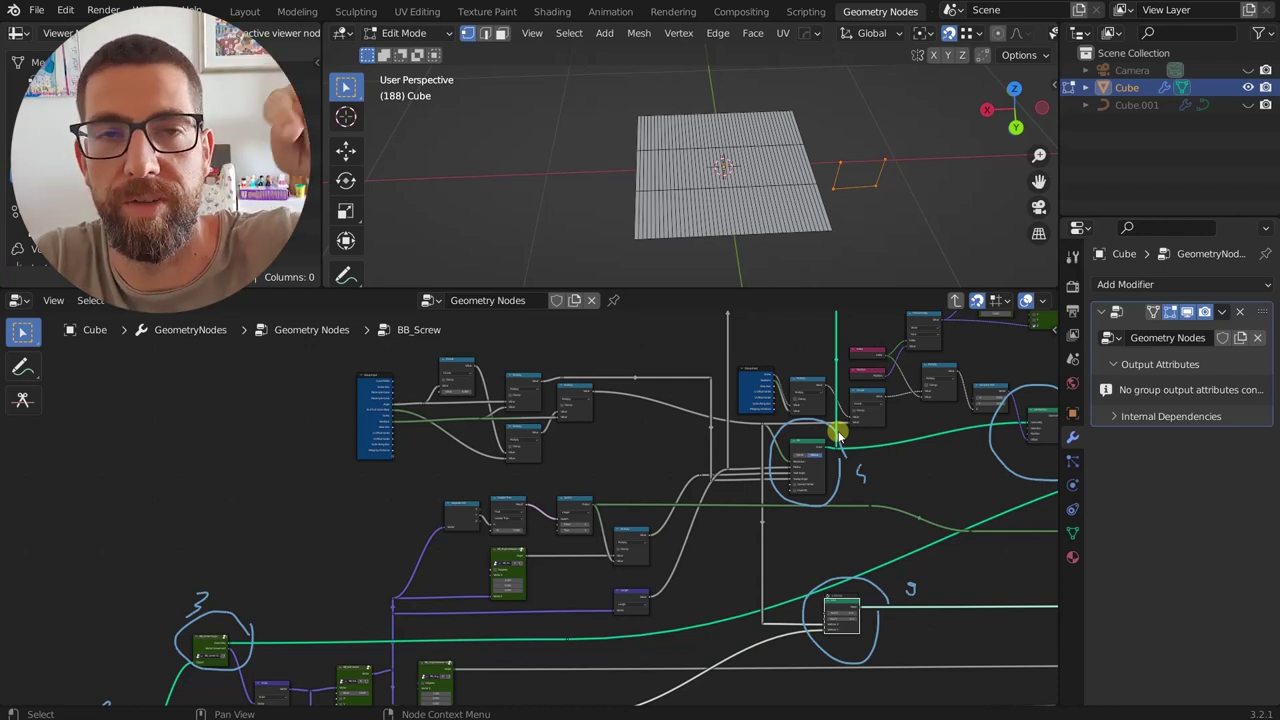
- Examine the grid's rows and columns in the 3D viewport from near and far
middle_drag(733, 282, 784, 223)
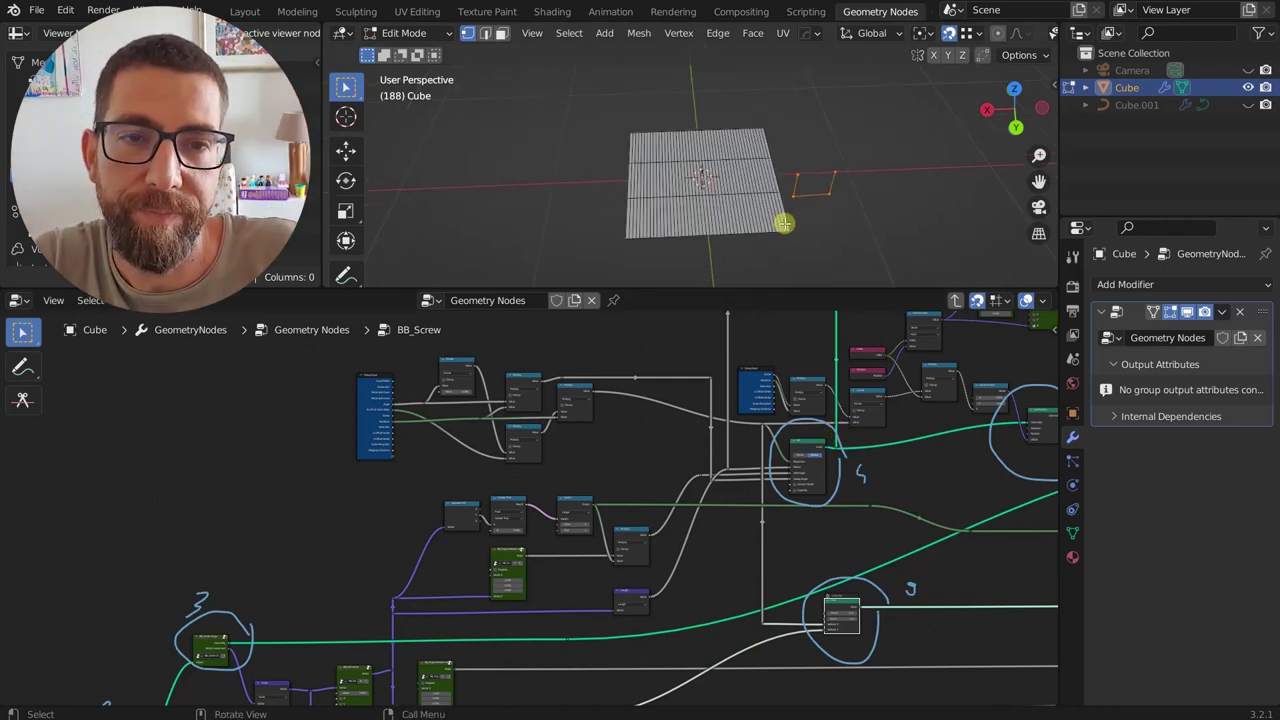
scroll(642, 177, up, 2)
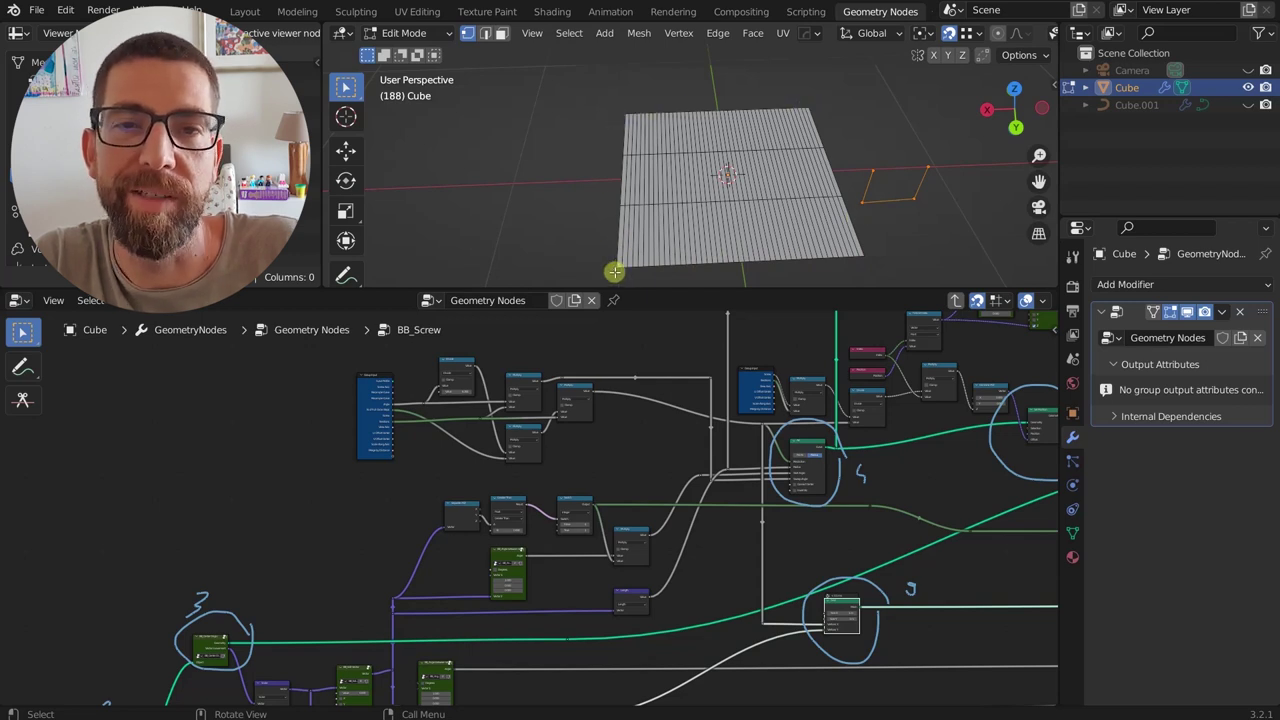
scroll(620, 260, down, 2)
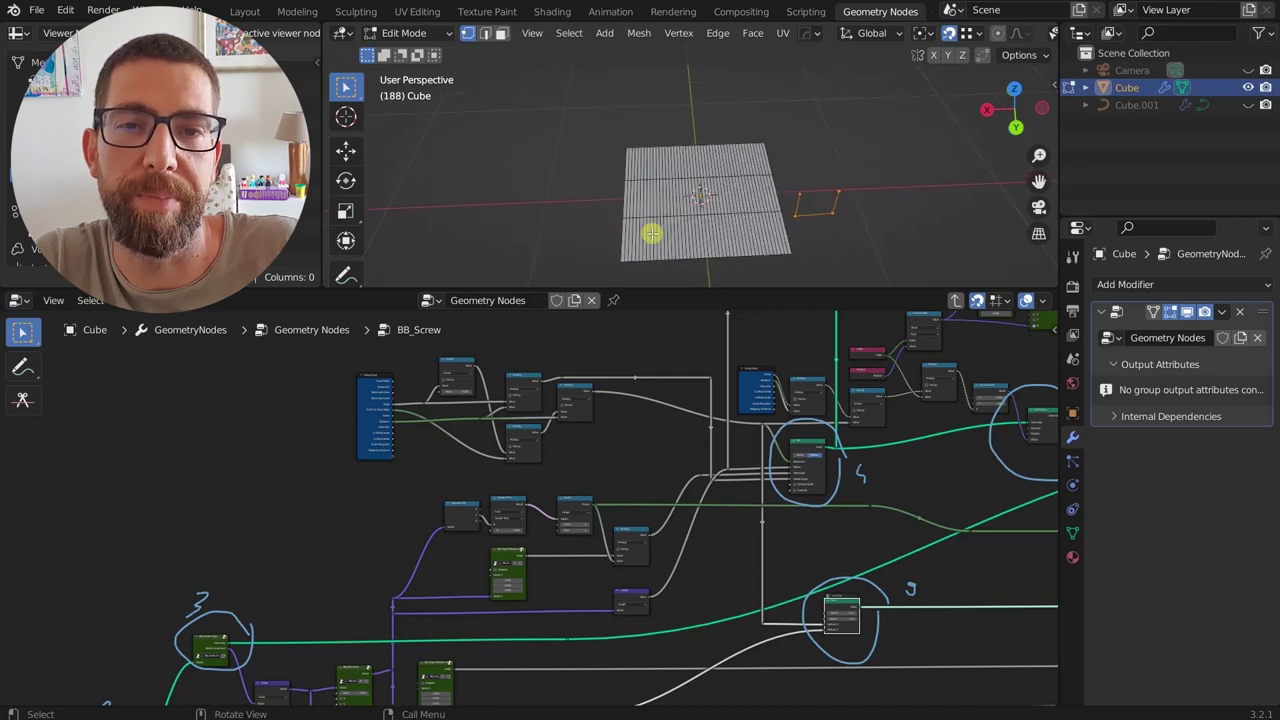
scroll(690, 214, down, 9)
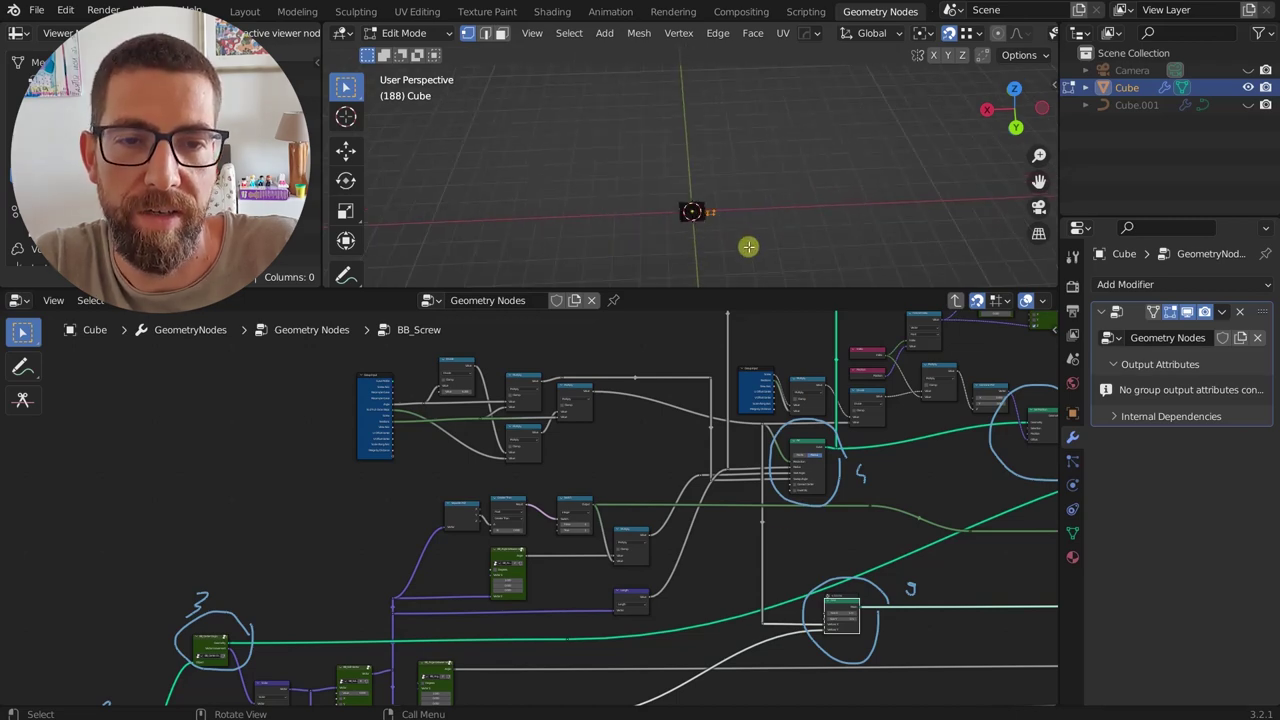
- Preview the Rotate Instances node annotated 8 again to show the profiles the grid has to follow
middle_drag(784, 516, 370, 558)
middle_drag(688, 501, 419, 468)
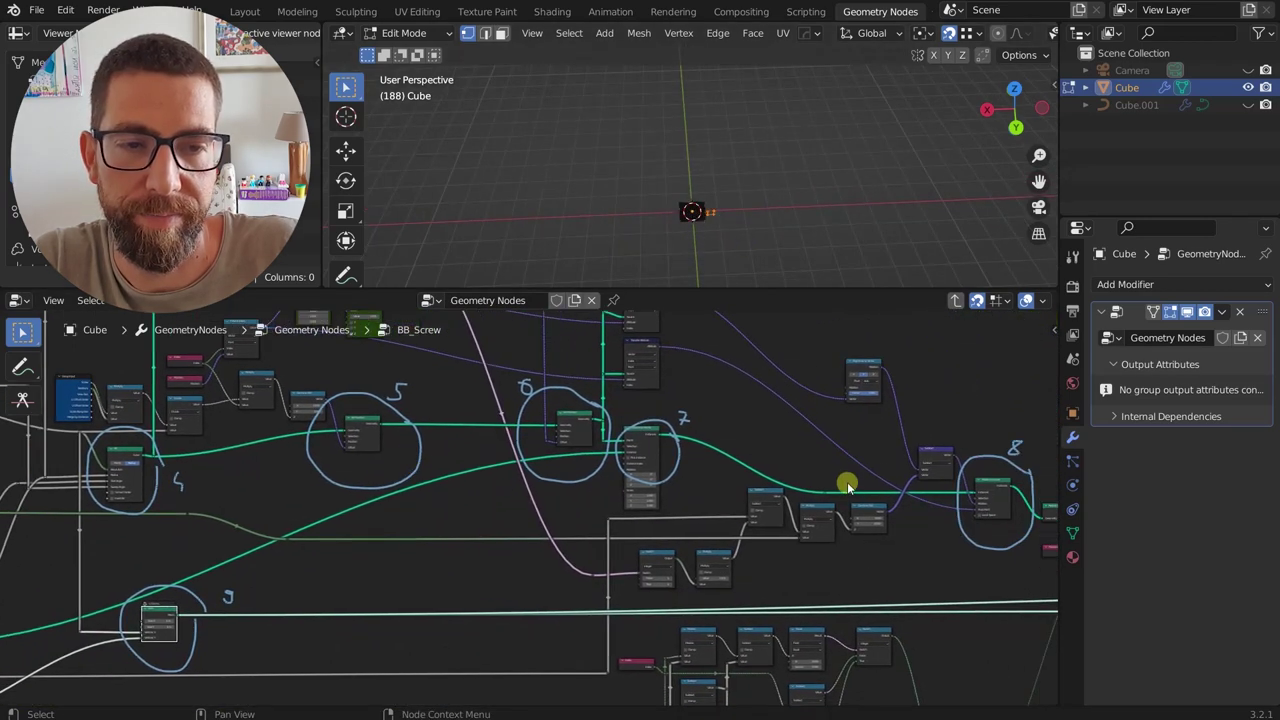
ctrl+shift+click(985, 481)
scroll(749, 120, up, 3)
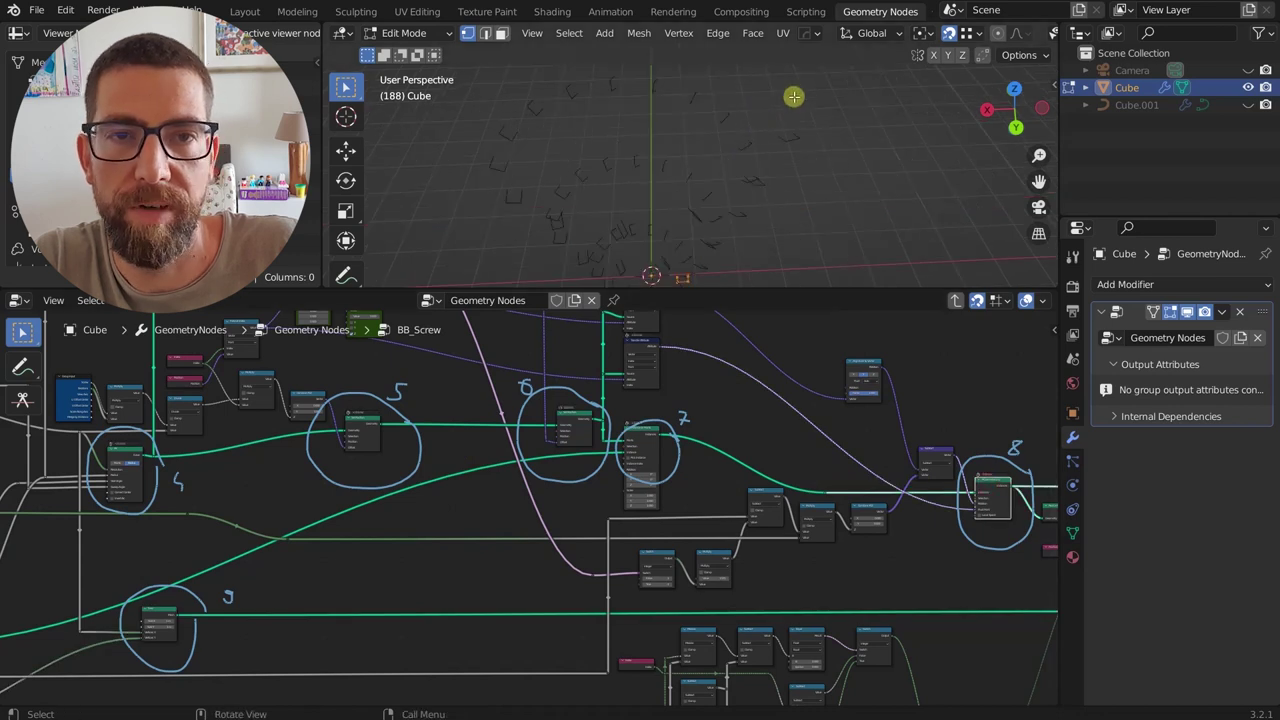
- Sketch temporary annotation strokes in the 3D viewport showing grid strips following the instanced profiles, and erase them
middle_drag(793, 96, 749, 114)
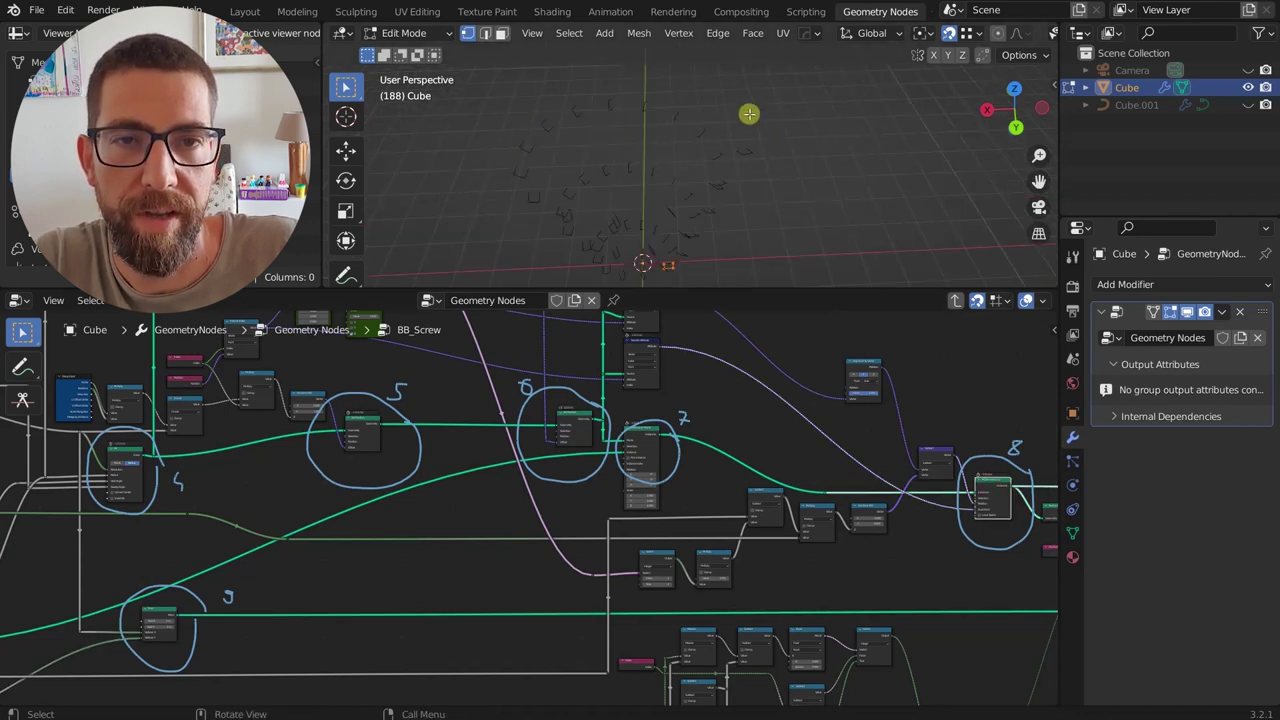
scroll(749, 114, up, 2)
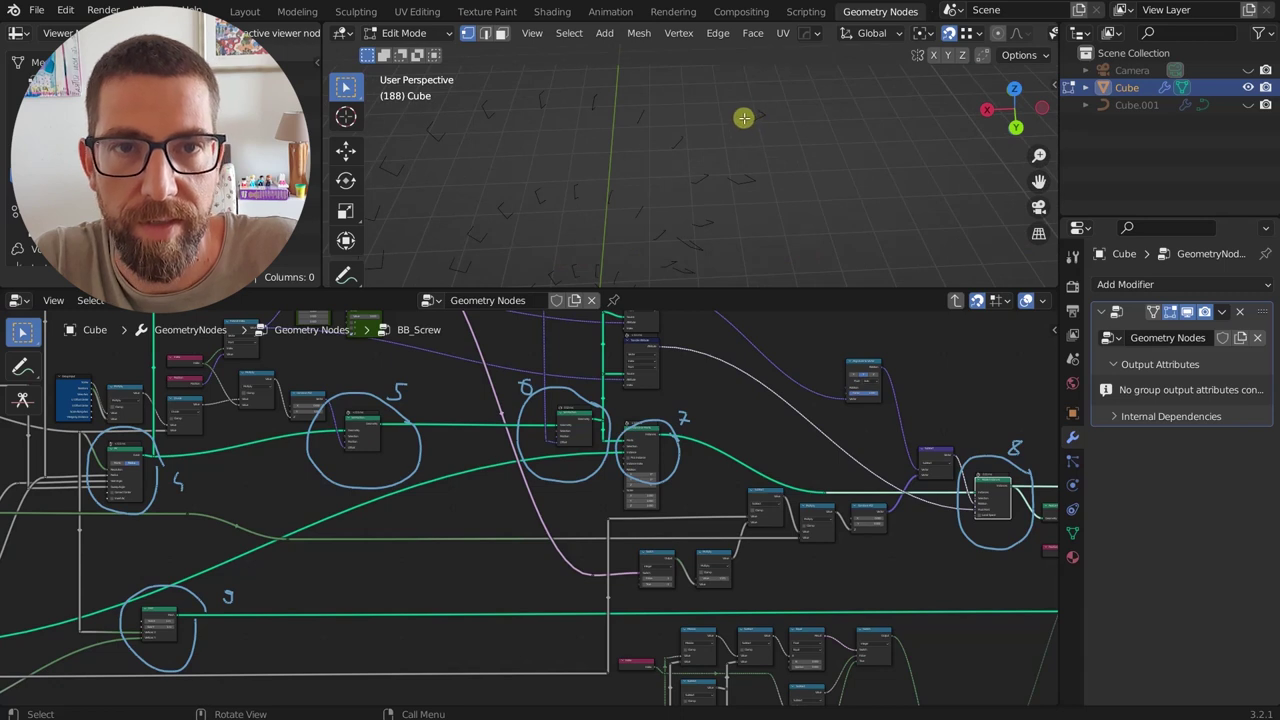
drag(742, 117, 728, 174)
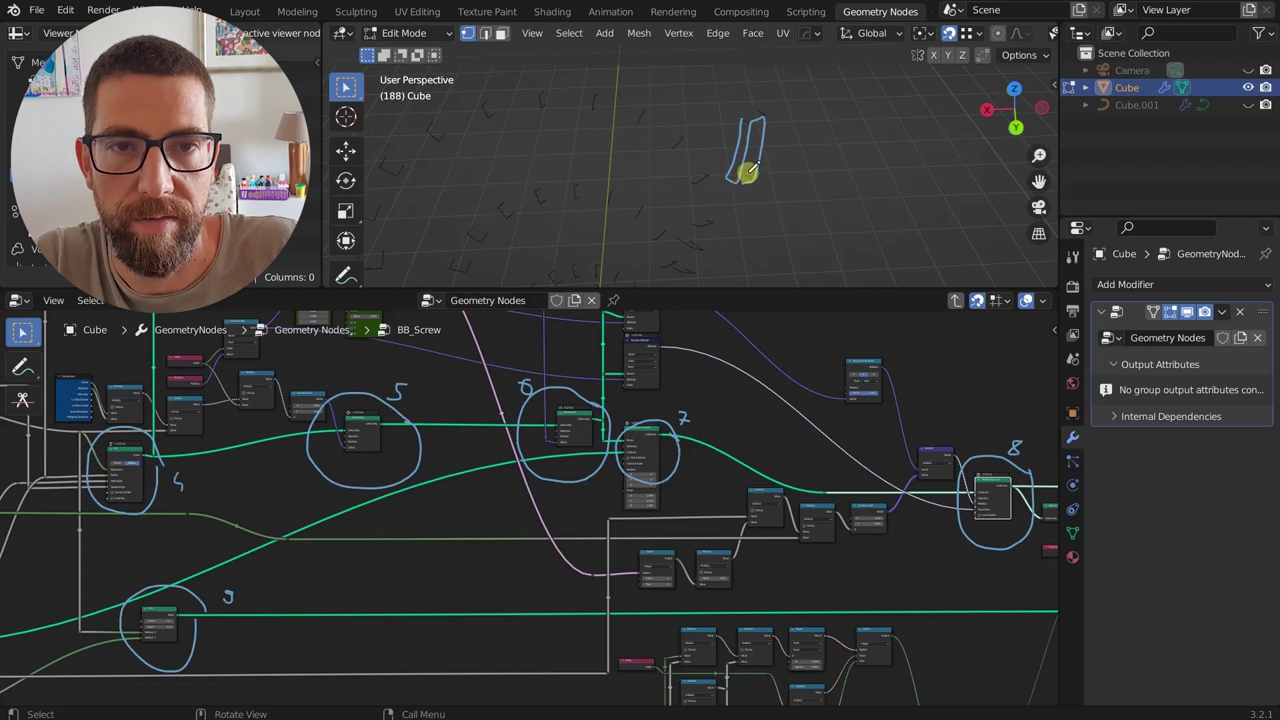
drag(750, 170, 755, 127)
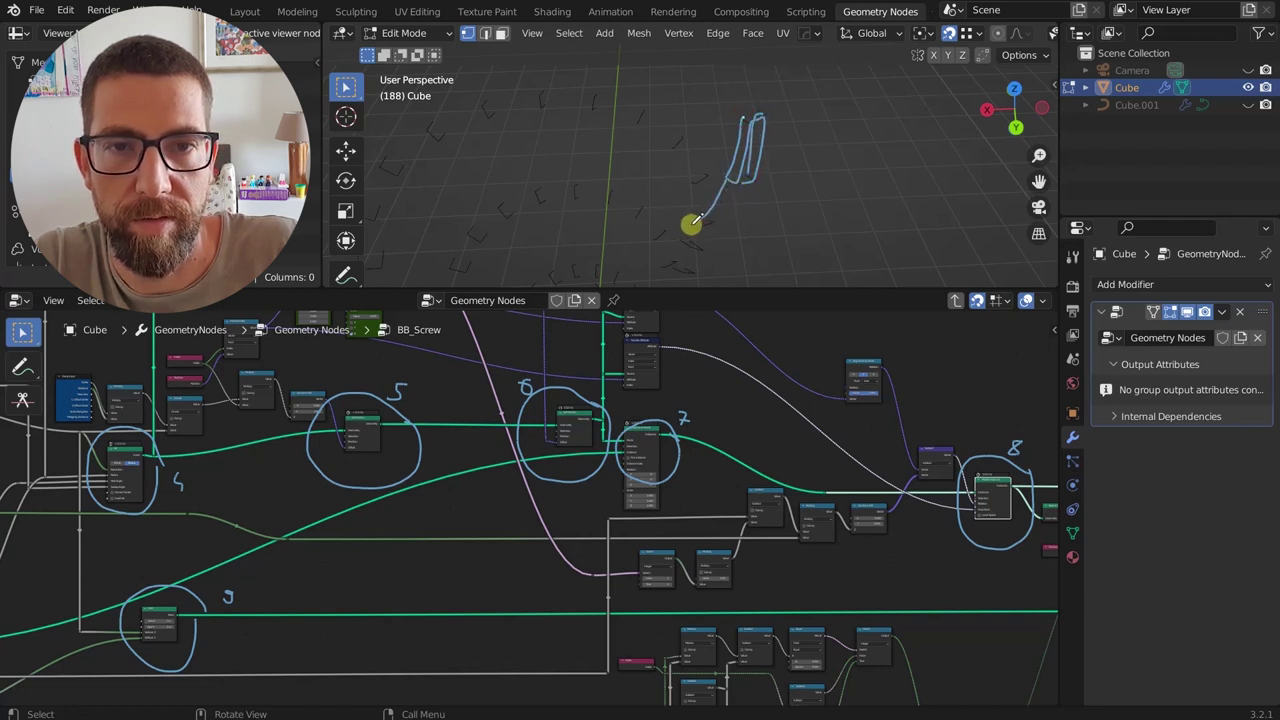
drag(700, 228, 736, 186)
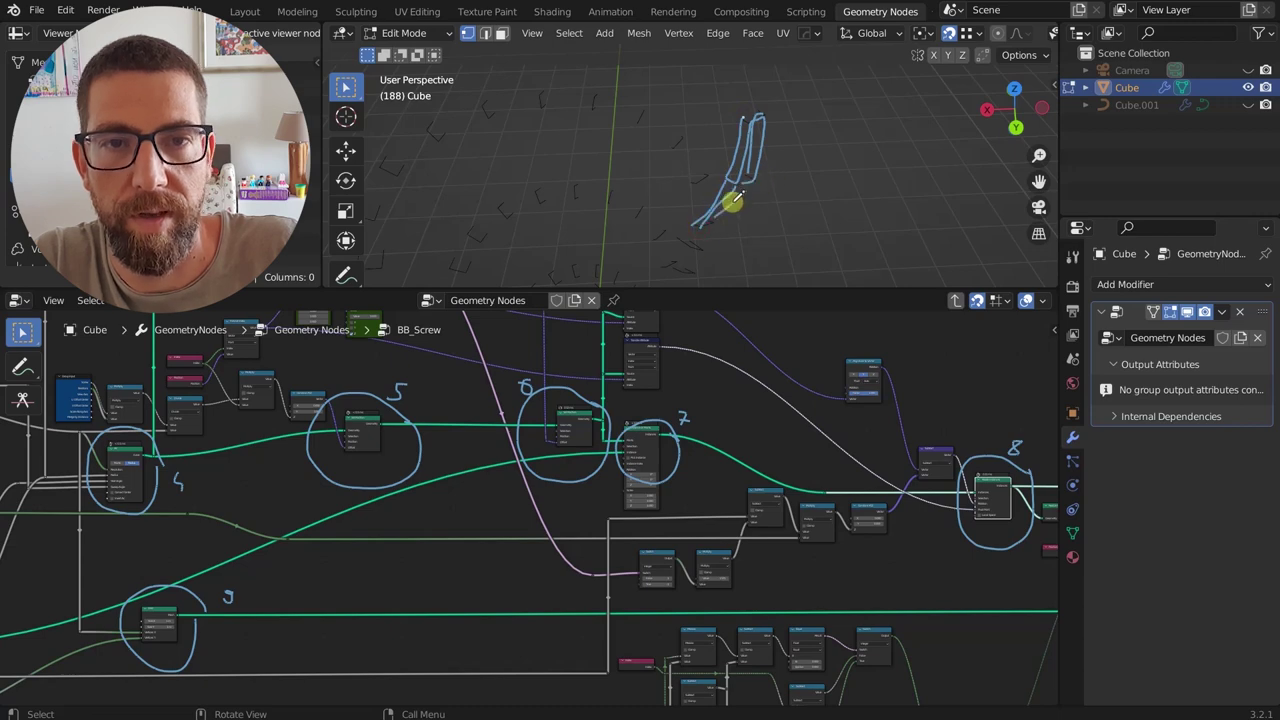
mouse_move(784, 182)
right_down()
mouse_move(758, 169)
mouse_move(714, 219)
right_up()
- Locate the Set Position node annotated 10 and the nodes that feed its Position input
scroll(699, 452, down, 3)
scroll(699, 452, down, 1)
middle_drag(734, 470, 656, 454)
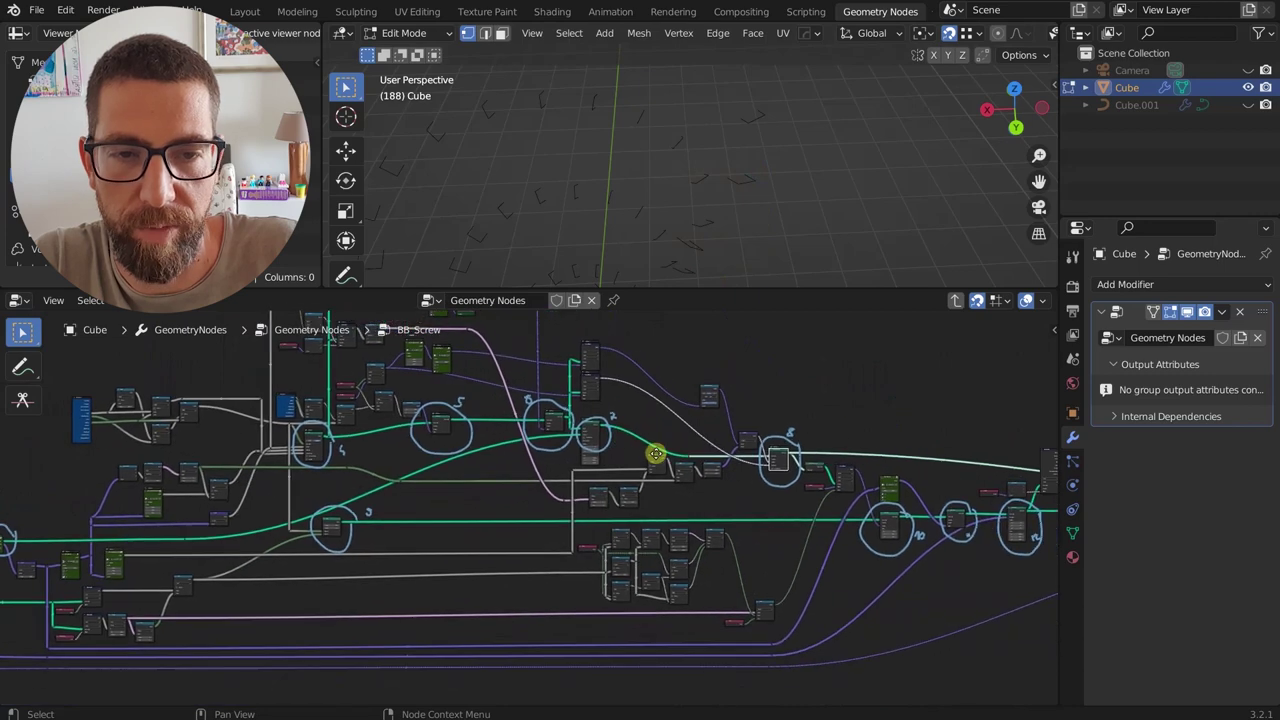
scroll(731, 480, up, 2)
middle_drag(731, 480, 725, 473)
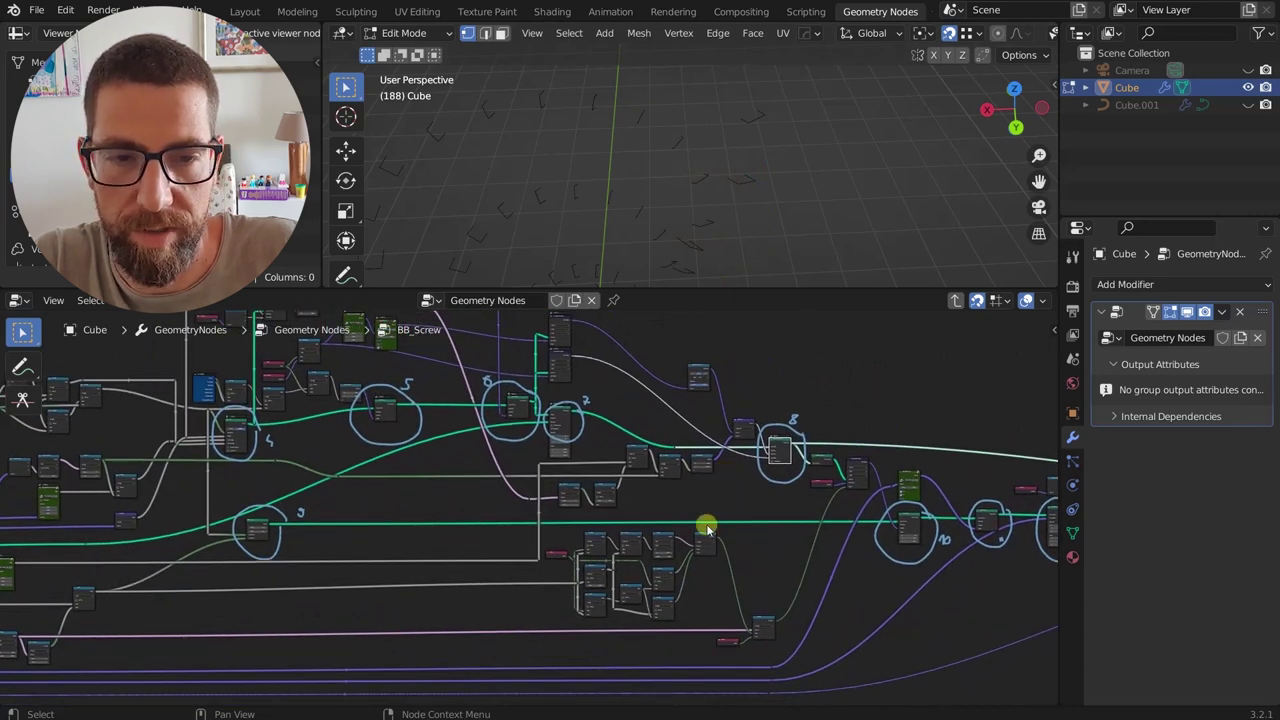
scroll(849, 531, up, 4)
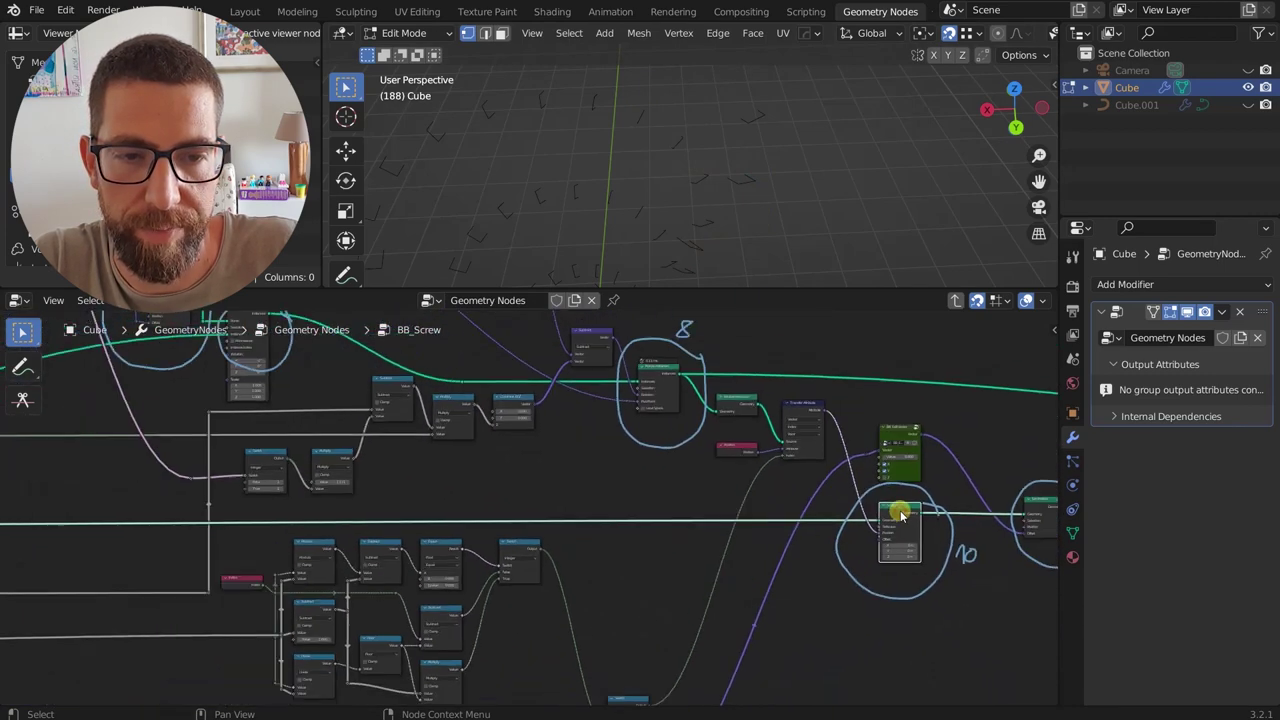
scroll(900, 514, down, 3)
scroll(834, 420, up, 7)
- Trace the Transfer Attribute node's Source and Attribute inputs back to the Position node and the Rotate Instances node annotated 8
click(817, 411)
scroll(818, 413, down, 4)
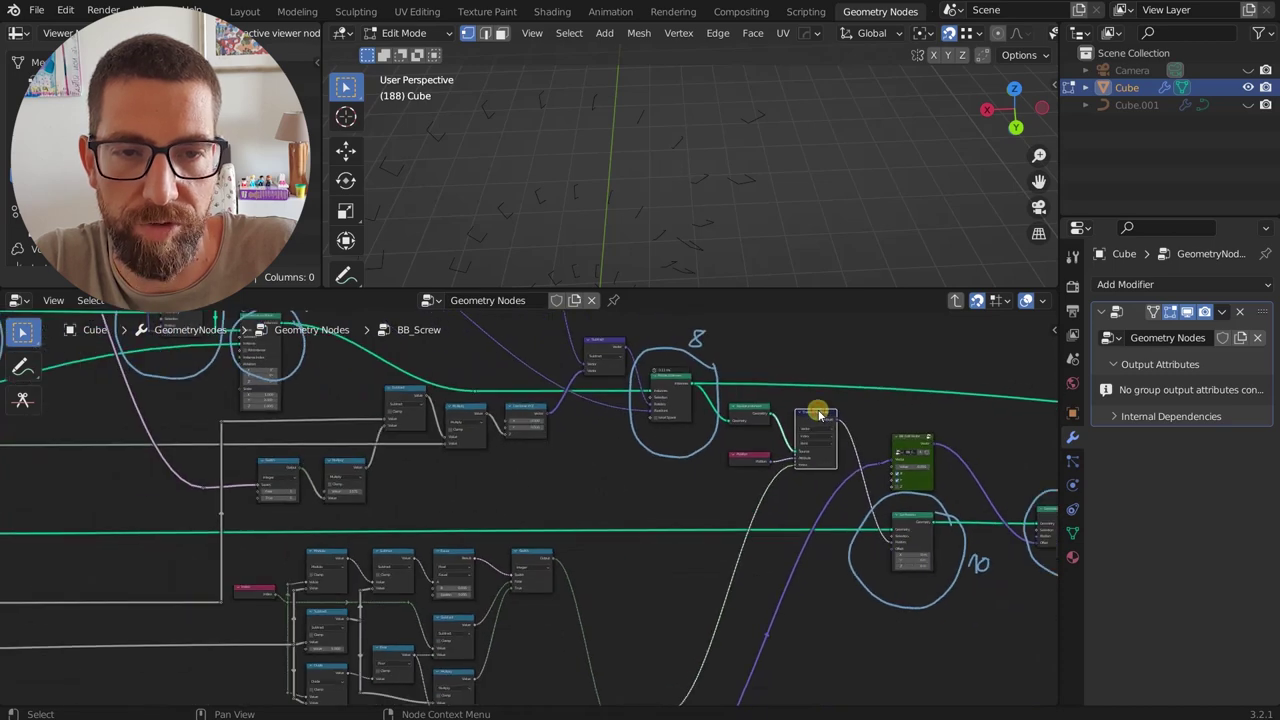
scroll(751, 423, up, 2)
scroll(755, 457, down, 3)
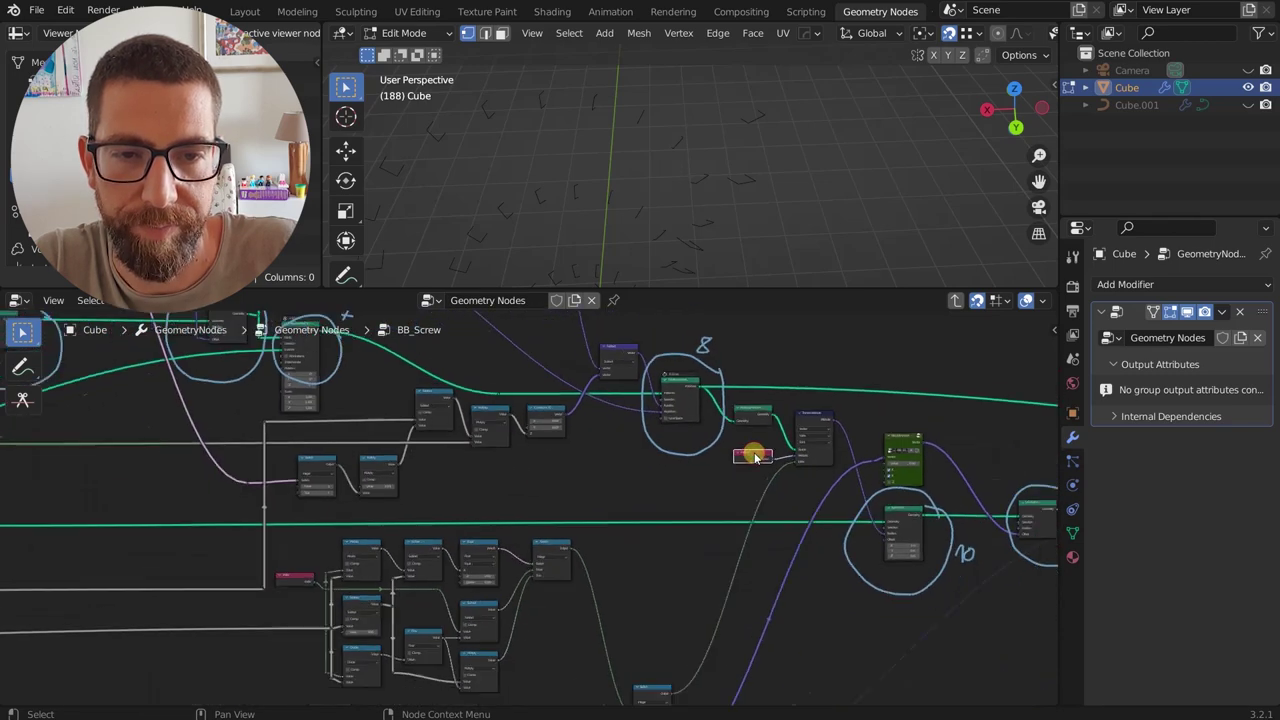
scroll(700, 400, down, 3)
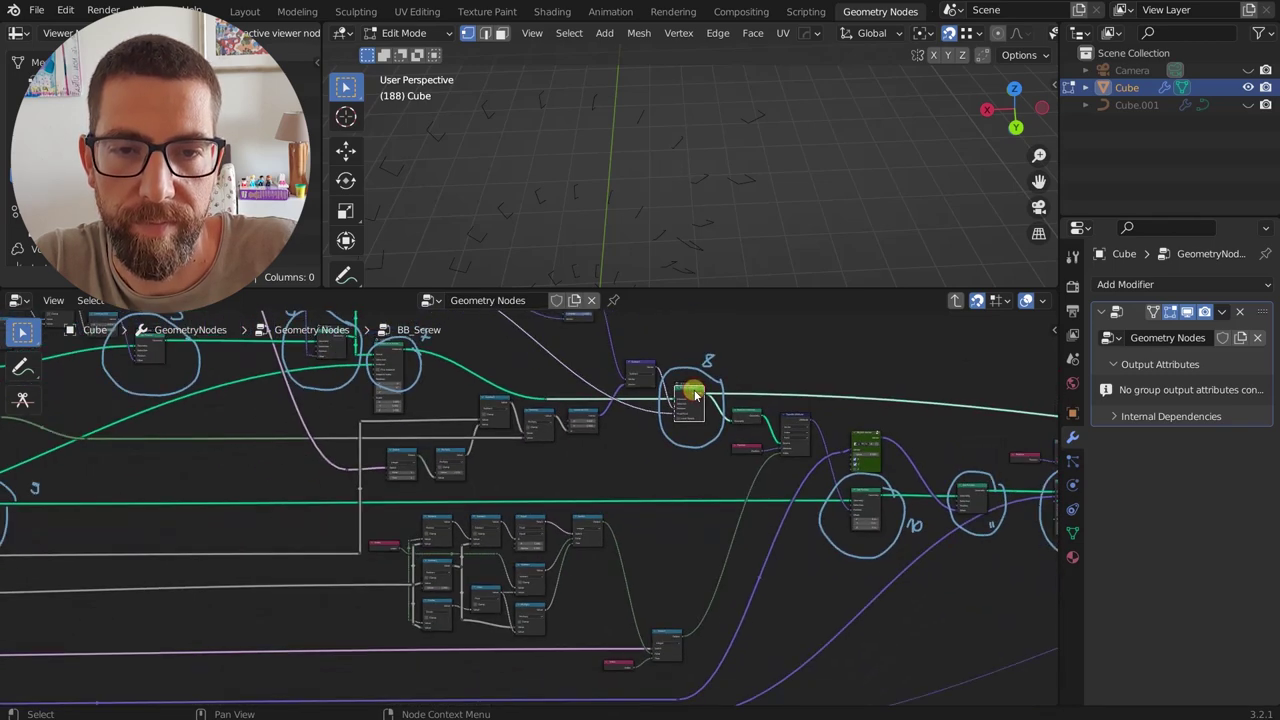
scroll(695, 395, down, 1)
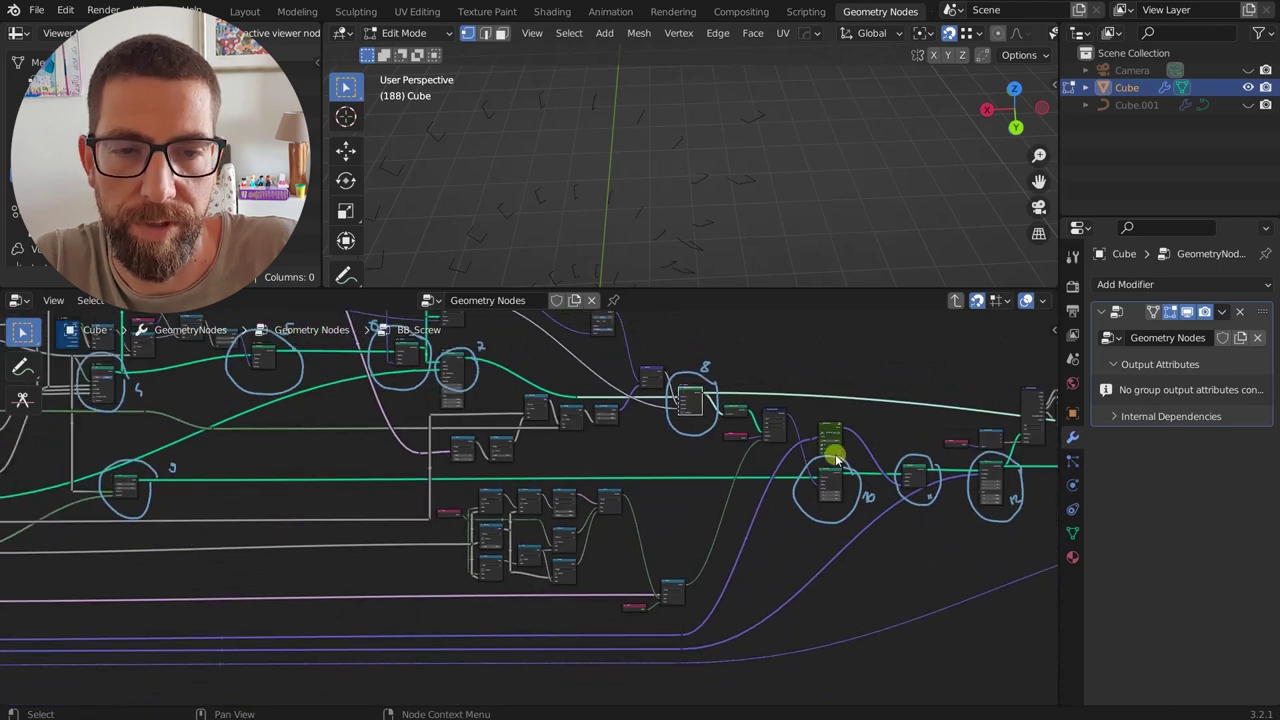
scroll(790, 425, up, 3)
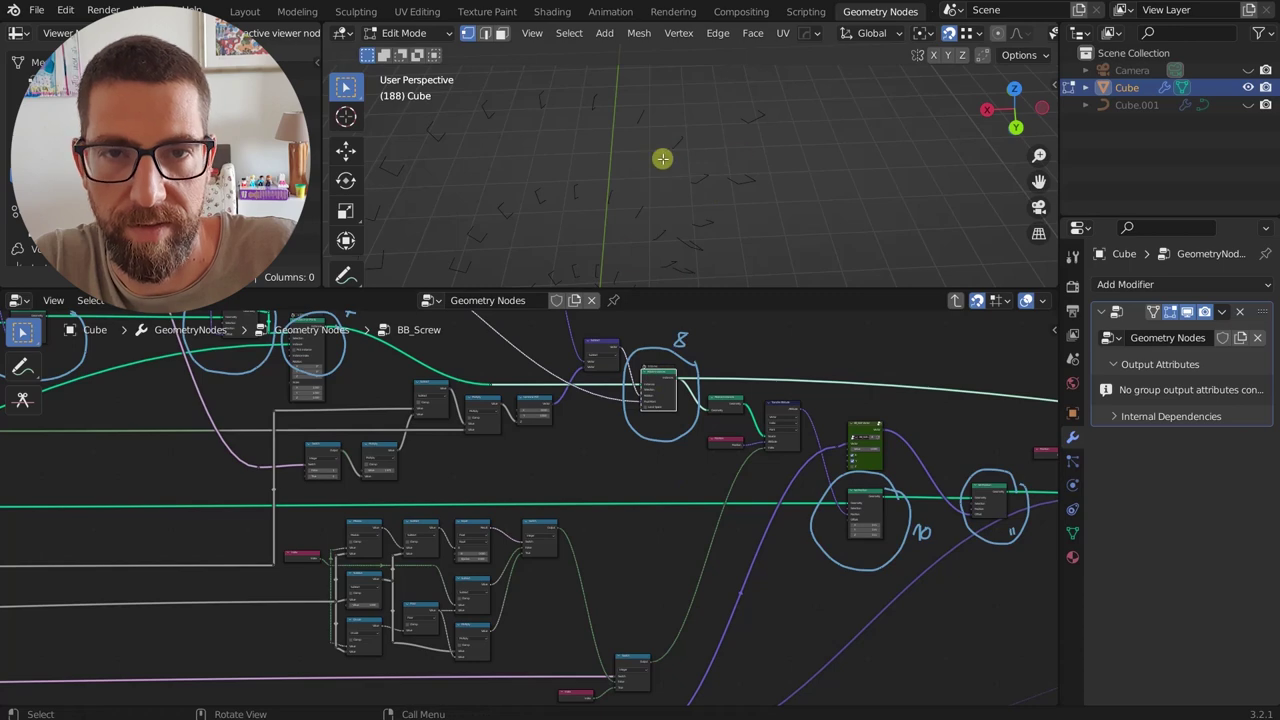
middle_drag(844, 478, 858, 452)
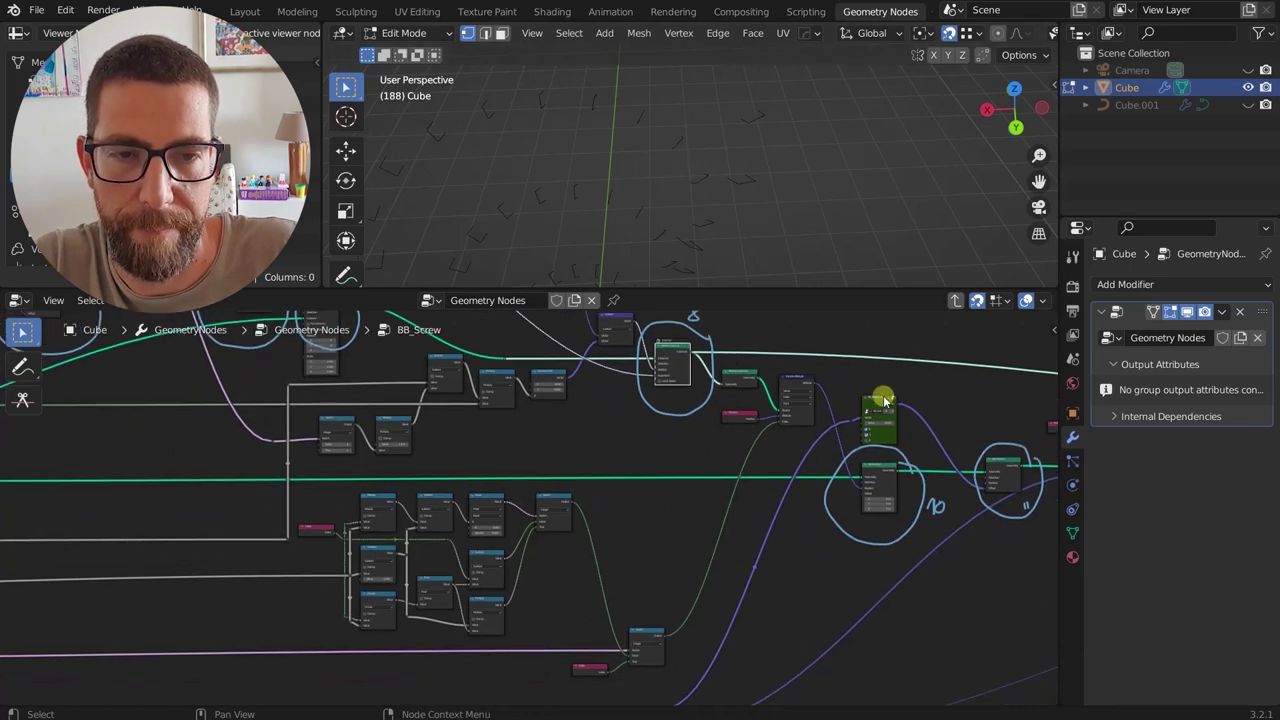
- Follow the Transfer Attribute node's Index input back to the Switch node and the math nodes behind it
scroll(884, 400, up, 1)
middle_drag(690, 584, 700, 500)
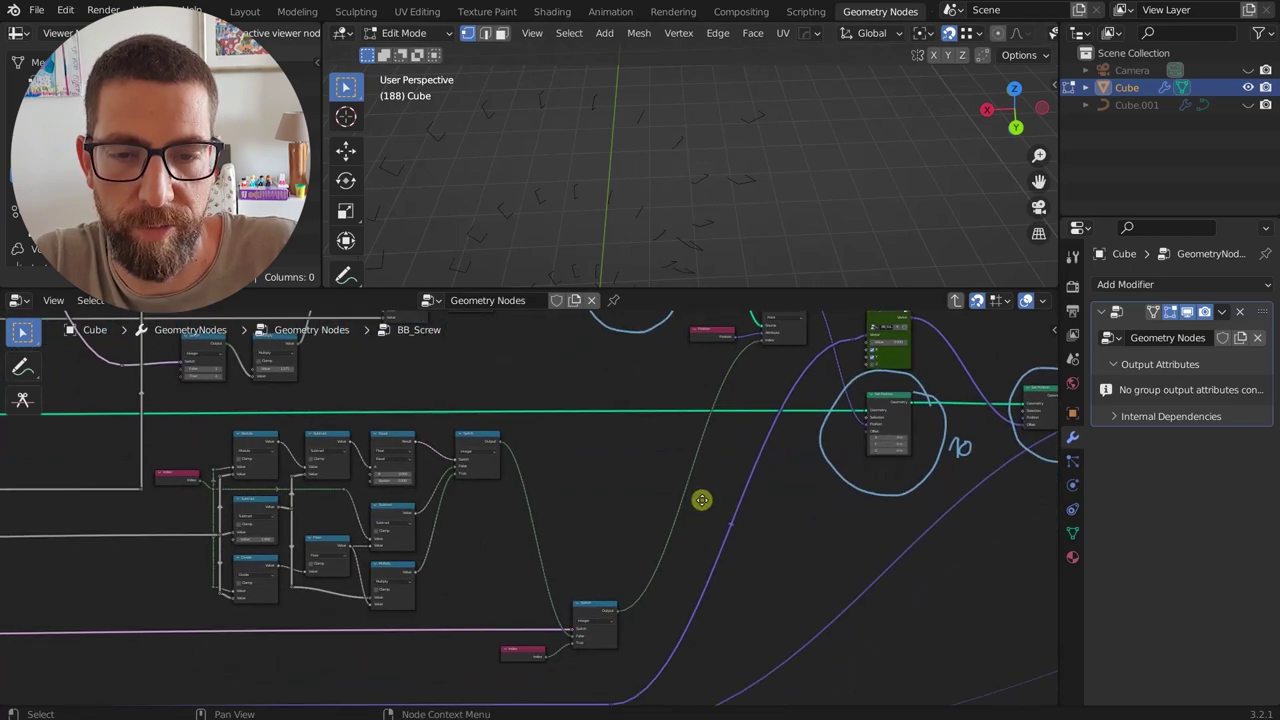
scroll(590, 630, up, 5)
scroll(632, 568, down, 7)
middle_drag(626, 530, 634, 551)
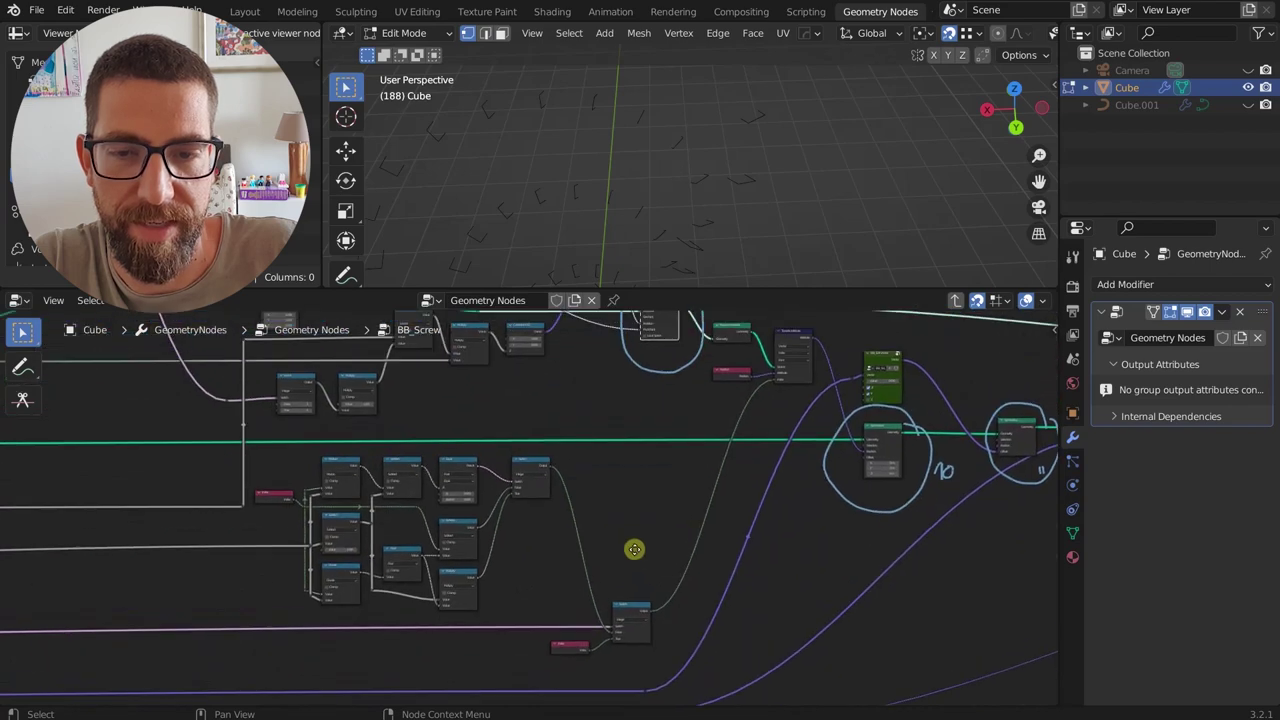
scroll(505, 579, up, 4)
middle_drag(524, 568, 524, 596)
scroll(706, 491, down, 2)
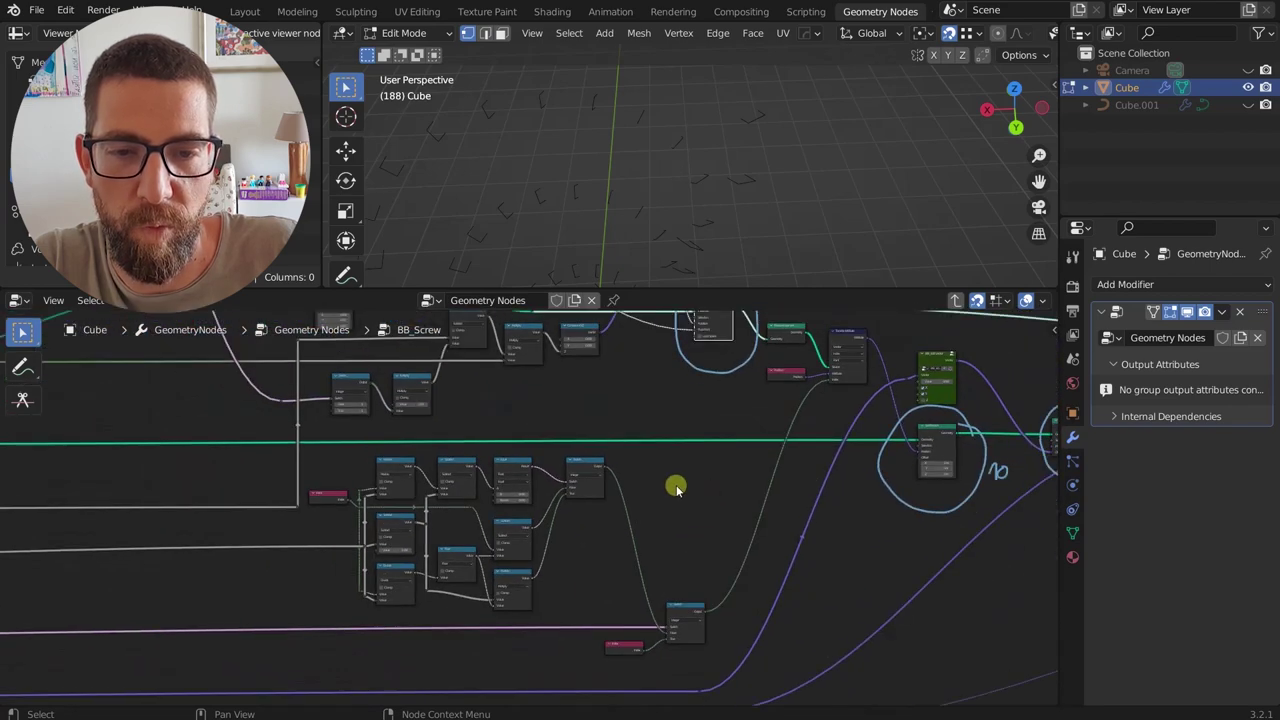
- Select the block of math nodes that calculates the transfer index and review its path to the Set Position node annotated 10
drag(641, 461, 325, 601)
middle_drag(680, 444, 649, 506)
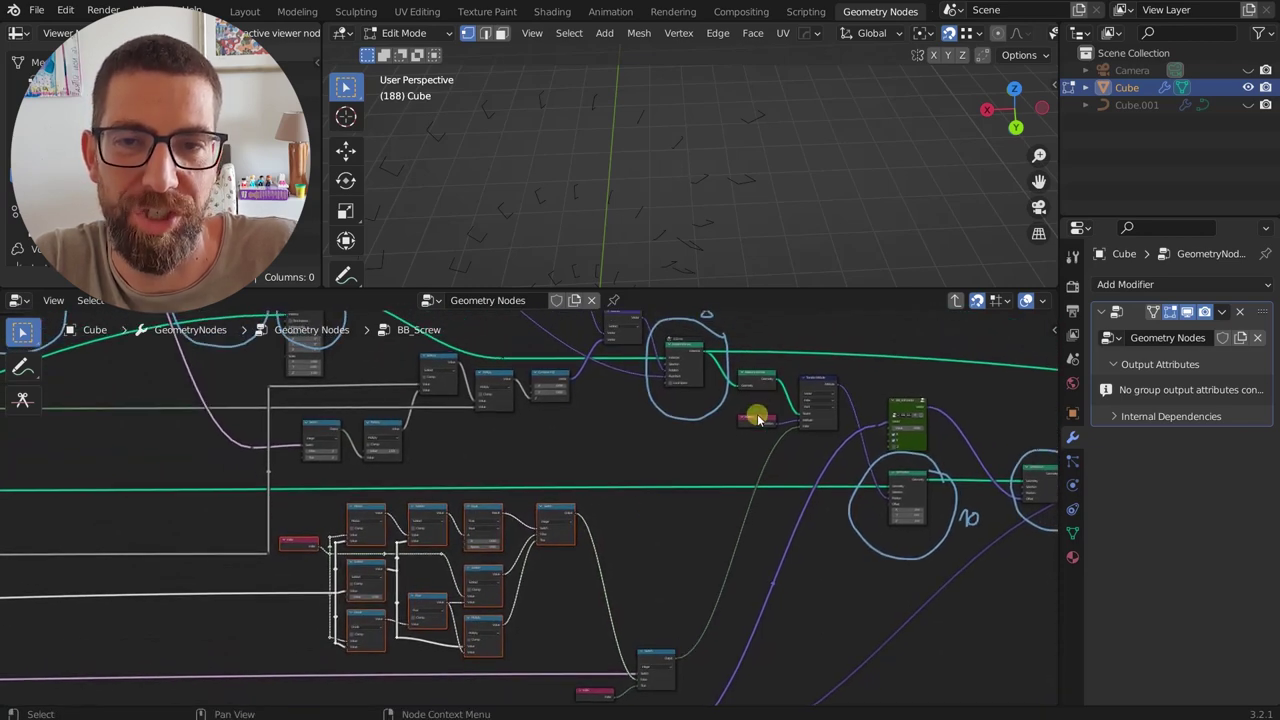
scroll(757, 418, up, 2)
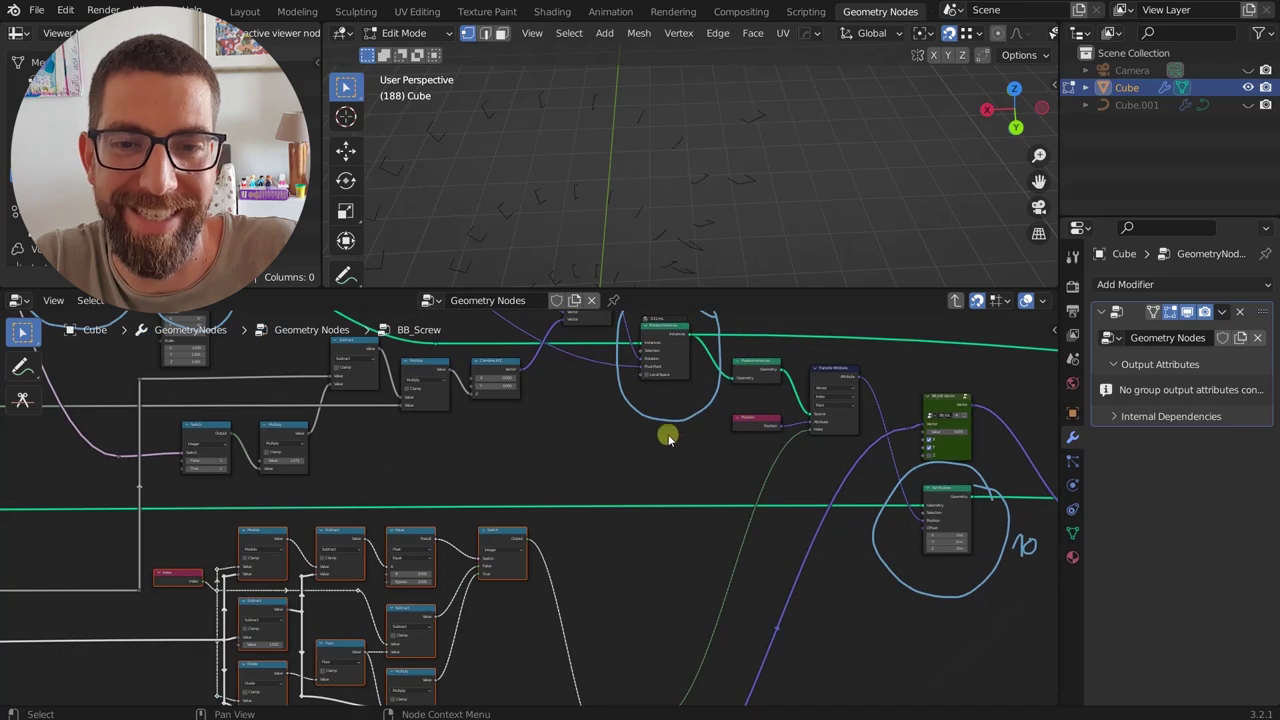
middle_drag(657, 486, 667, 378)
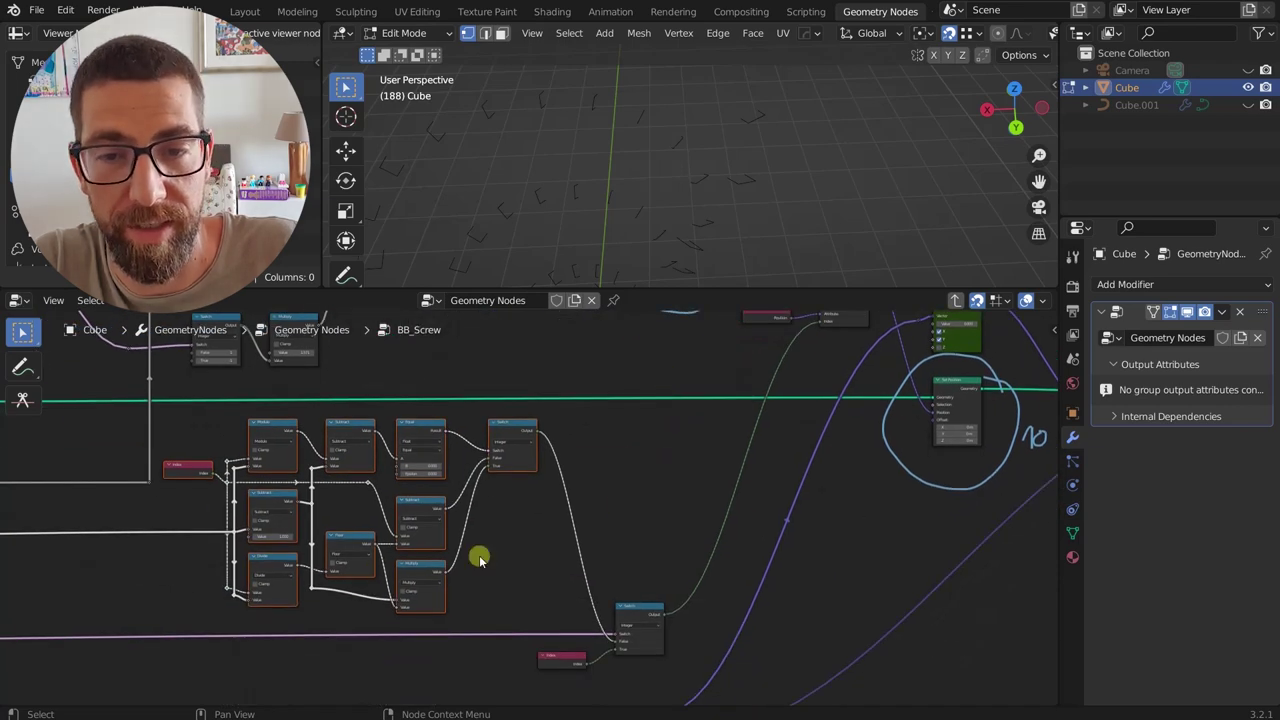
middle_drag(679, 436, 603, 451)
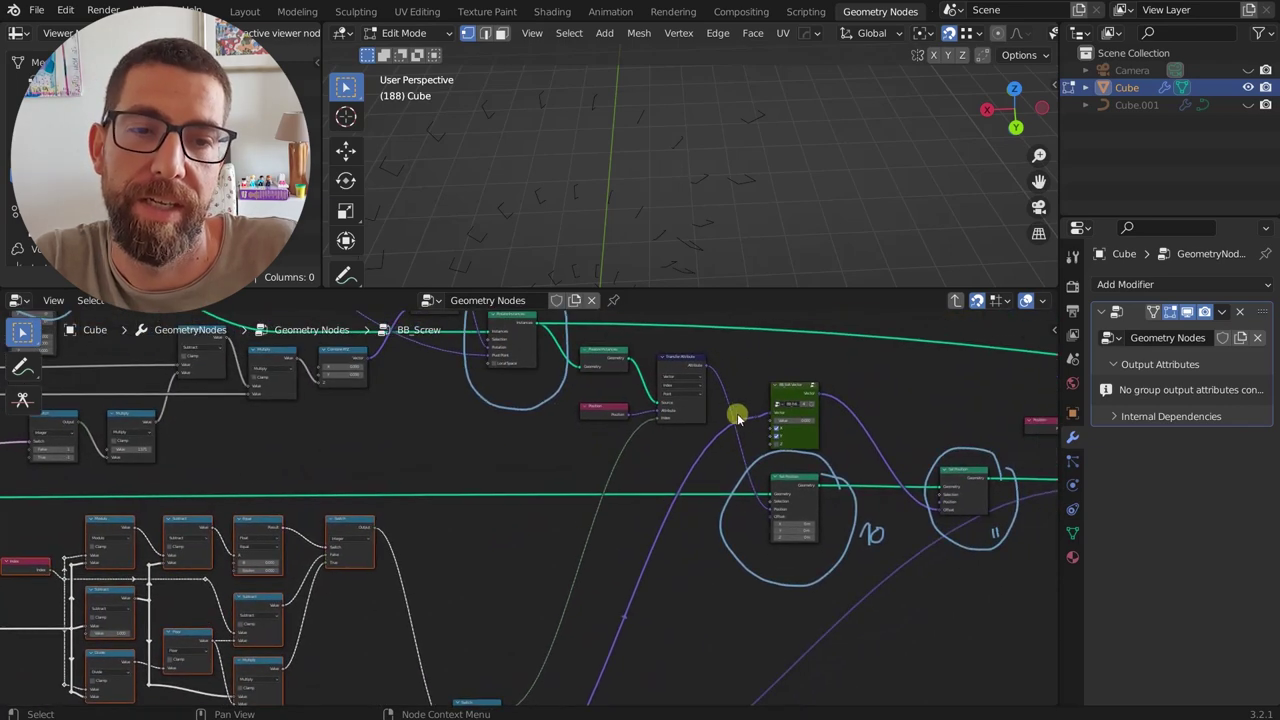
- Preview the Set Position node annotated 10 and inspect the spiral mesh from several angles
ctrl+shift+click(792, 483)
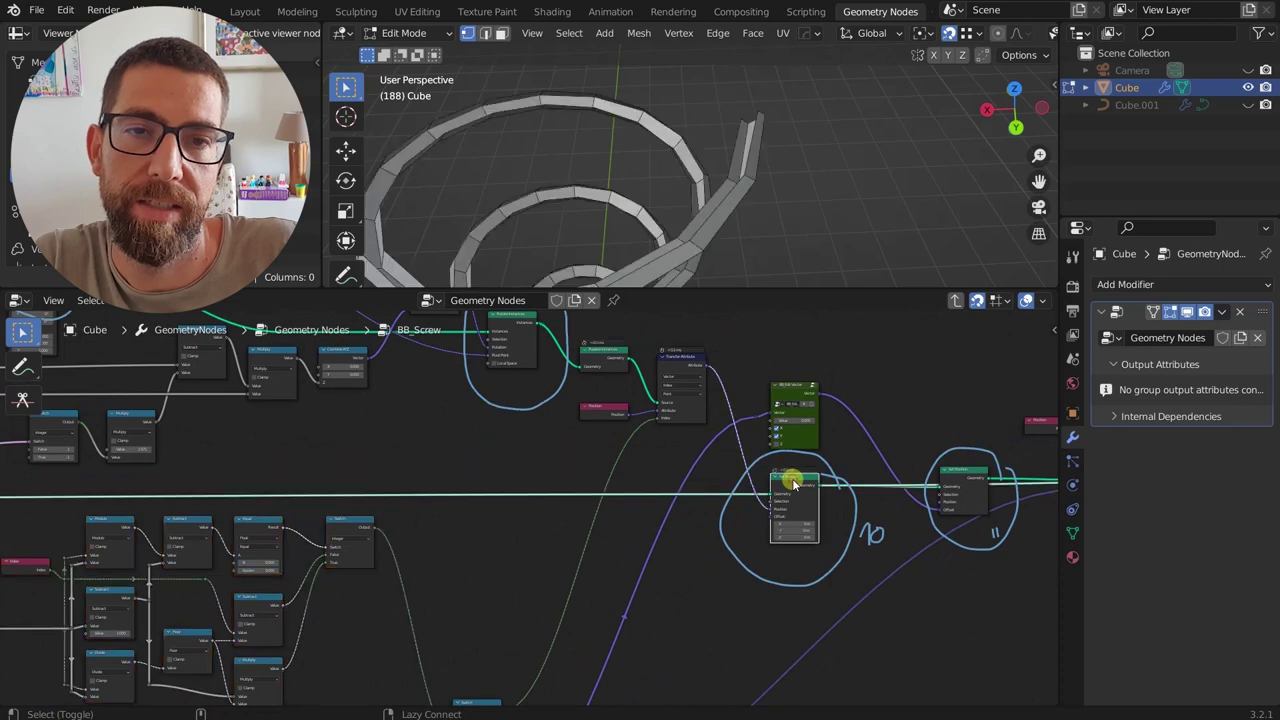
scroll(714, 109, down, 6)
middle_drag(714, 109, 745, 142)
middle_drag(741, 82, 720, 160)
scroll(650, 420, down, 3)
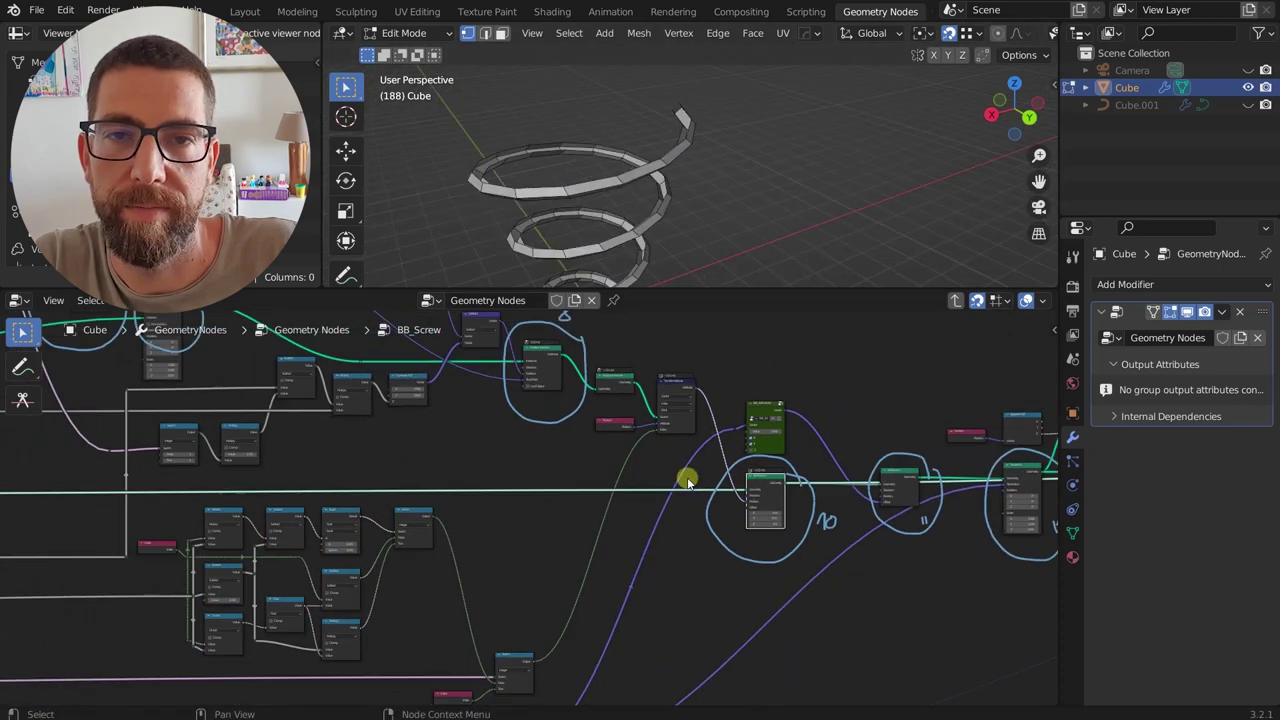
- Preview the Set Position node annotated 11 and compare the start of the mesh with the original profile
middle_drag(912, 480, 668, 500)
scroll(668, 500, up, 9)
middle_drag(650, 272, 737, 214)
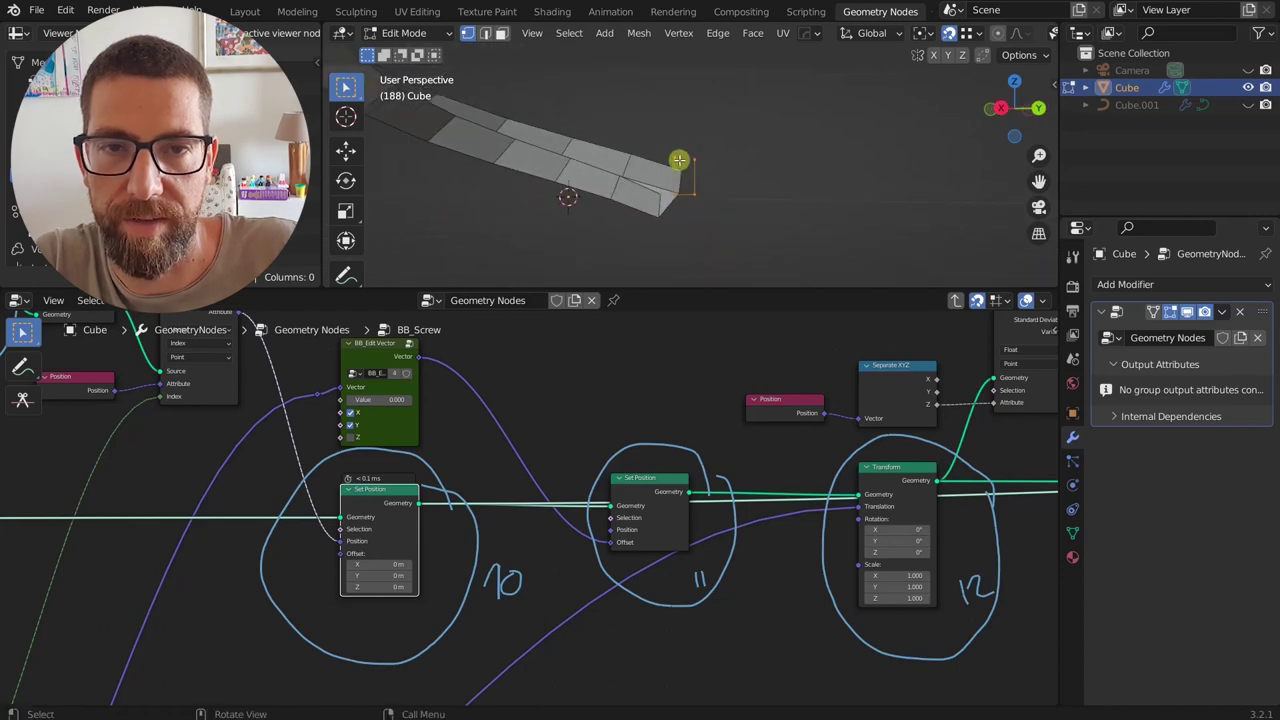
ctrl+shift+click(652, 483)
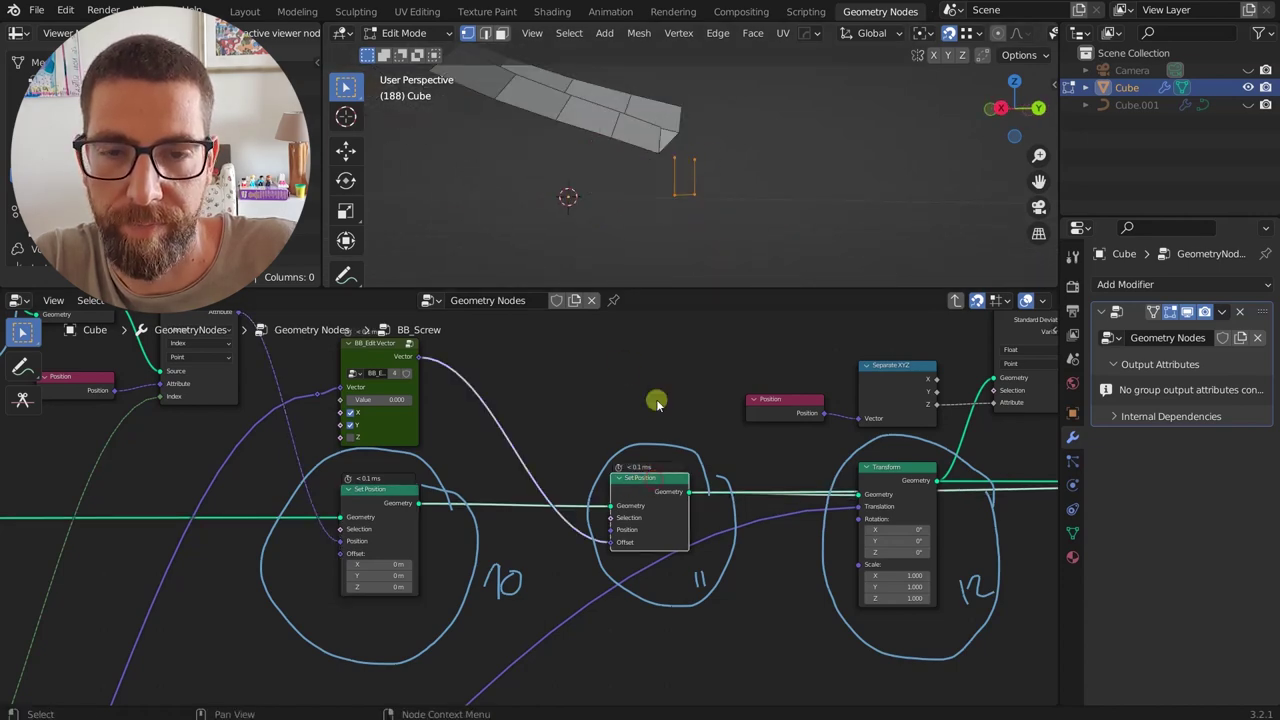
- Trace the Offset input of the Set Position node annotated 11 back to BB_Center Origin's Vector movement output
scroll(648, 490, down, 3)
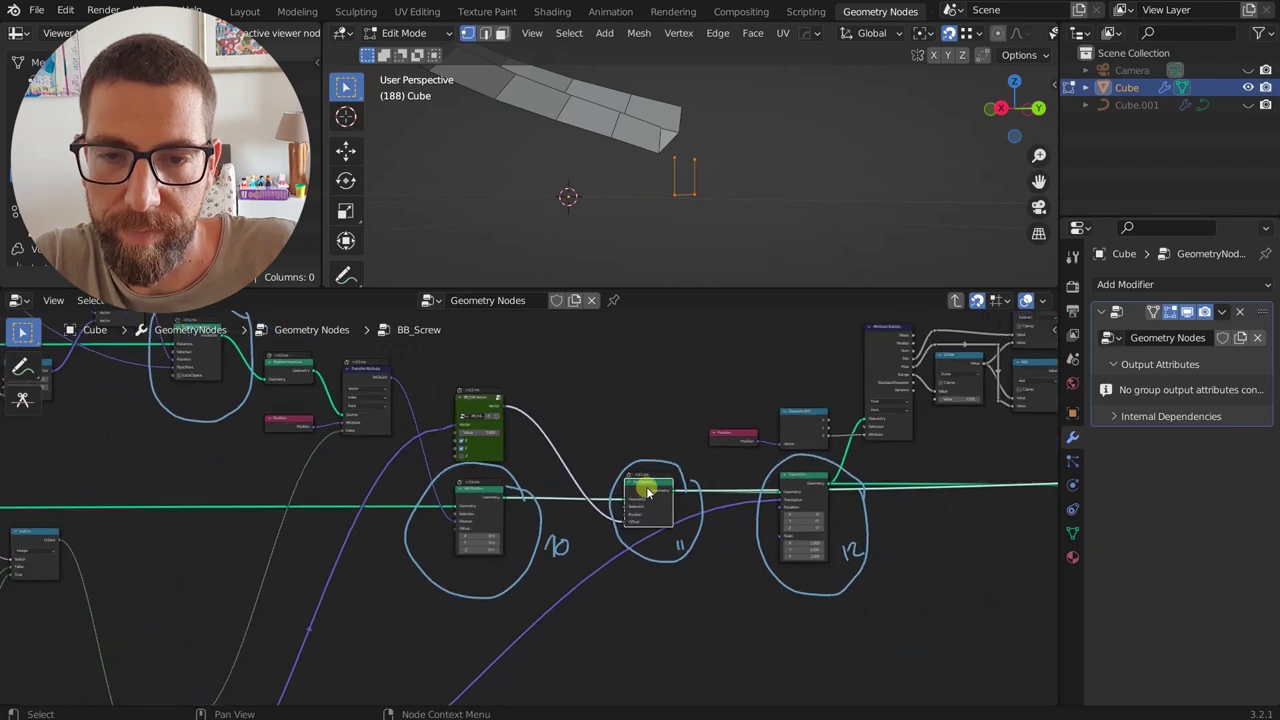
scroll(620, 410, up, 1)
scroll(668, 386, down, 7)
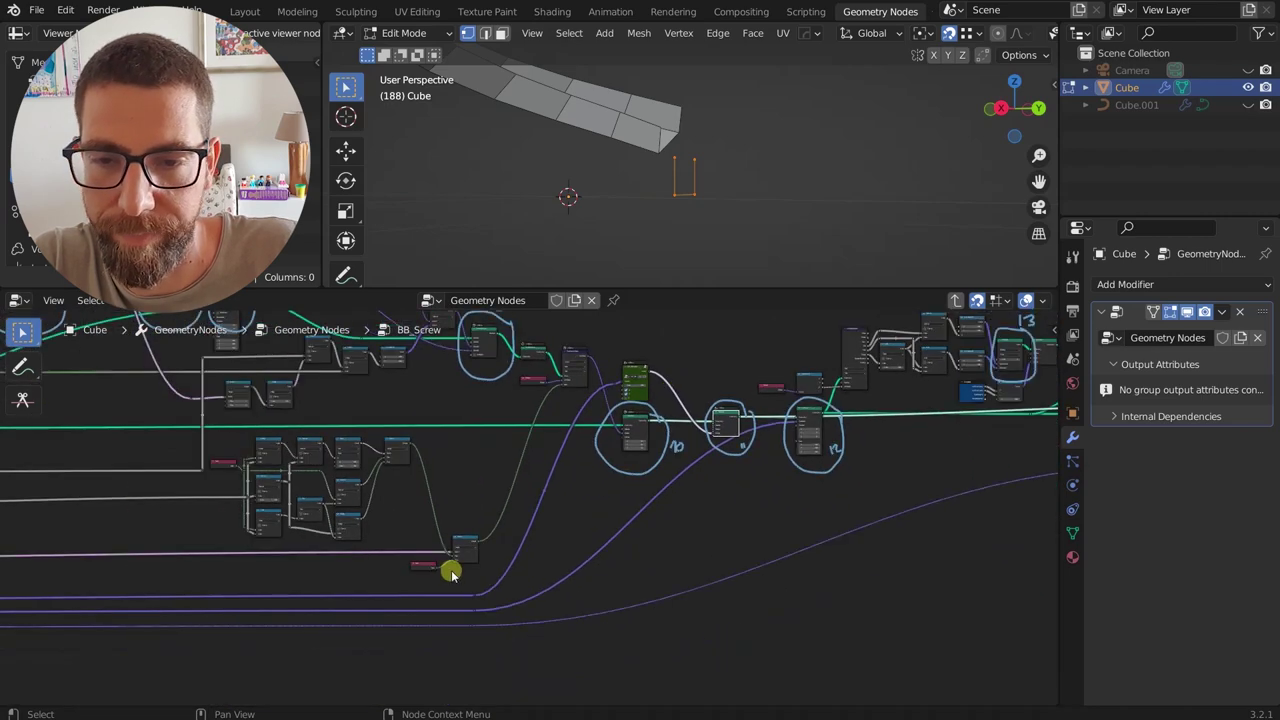
middle_drag(434, 572, 971, 483)
middle_drag(133, 498, 609, 506)
scroll(451, 417, up, 10)
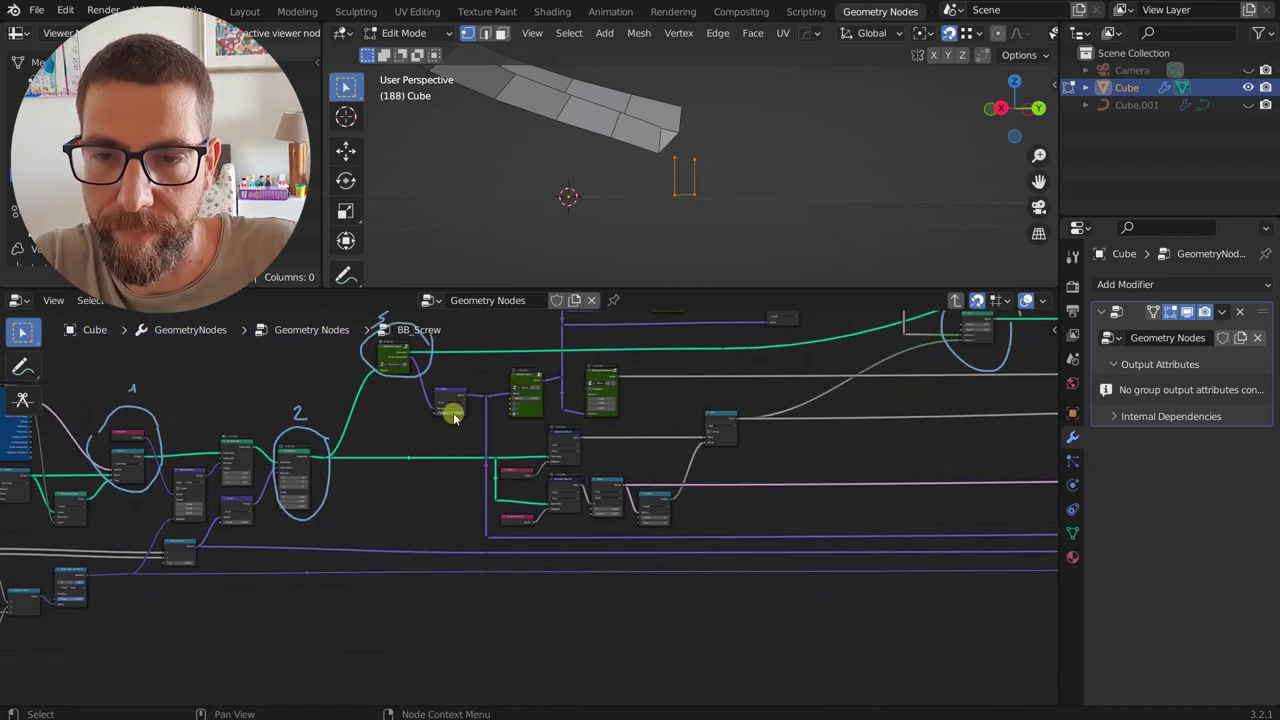
middle_drag(462, 372, 470, 447)
scroll(355, 400, up, 4)
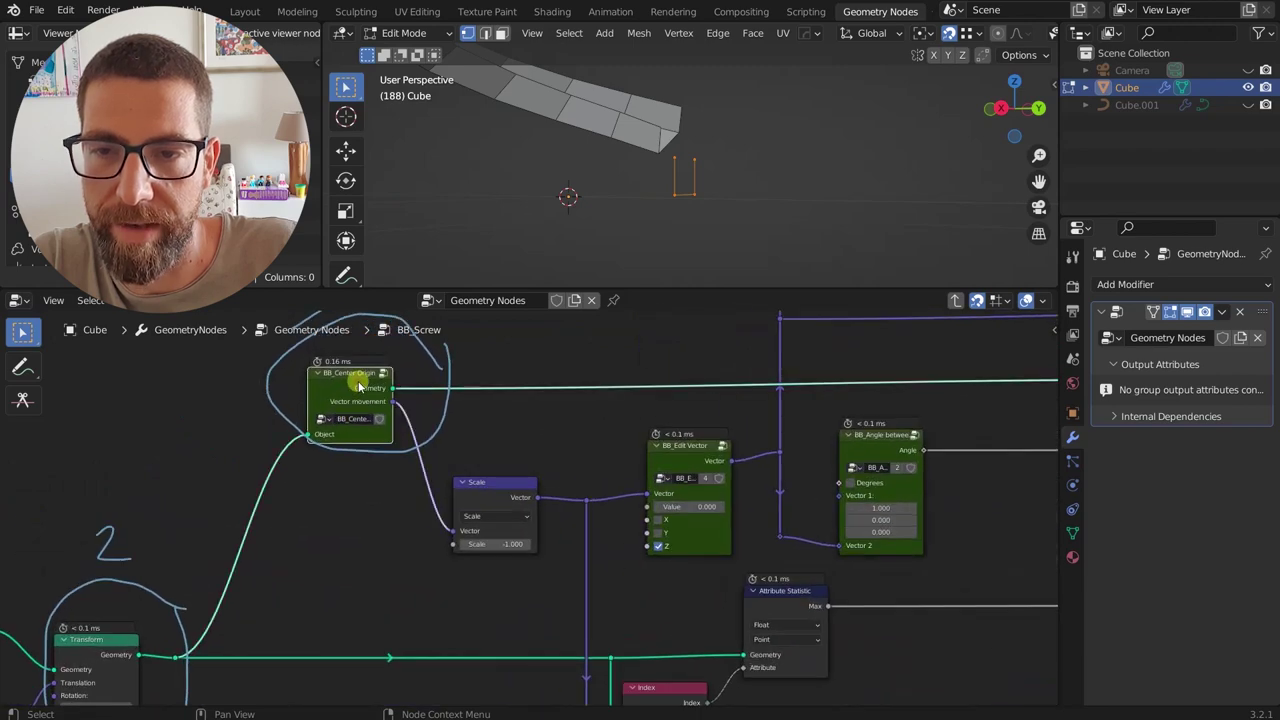
scroll(360, 387, down, 1)
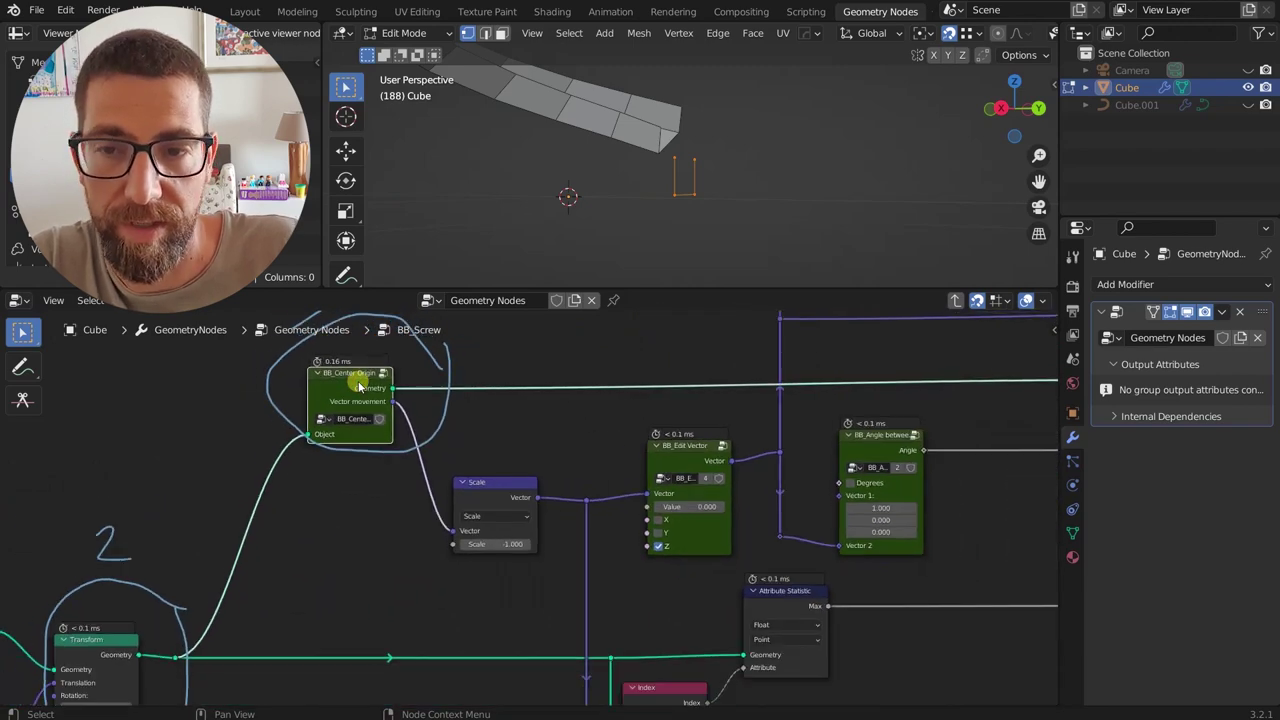
scroll(360, 387, down, 1)
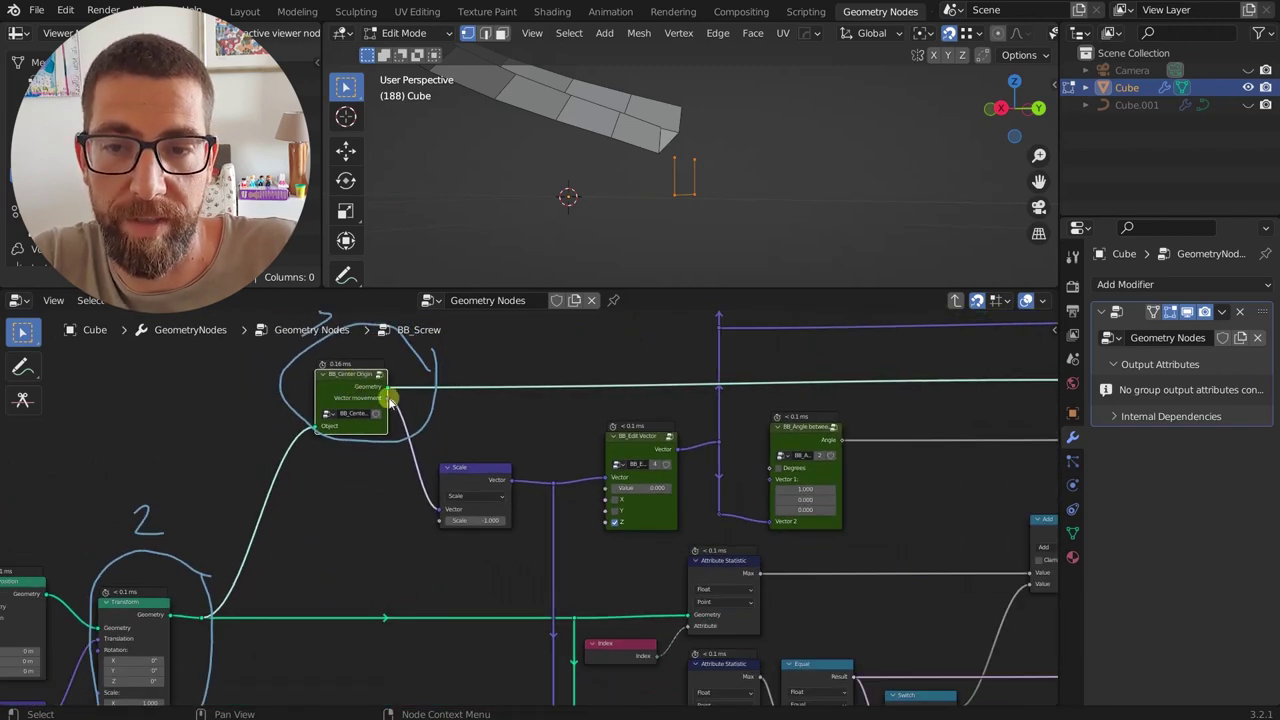
- Examine the Scale node that inverts the movement vector, and sketch two opposing arrows in the 3D viewport to illustrate it
scroll(388, 400, down, 3)
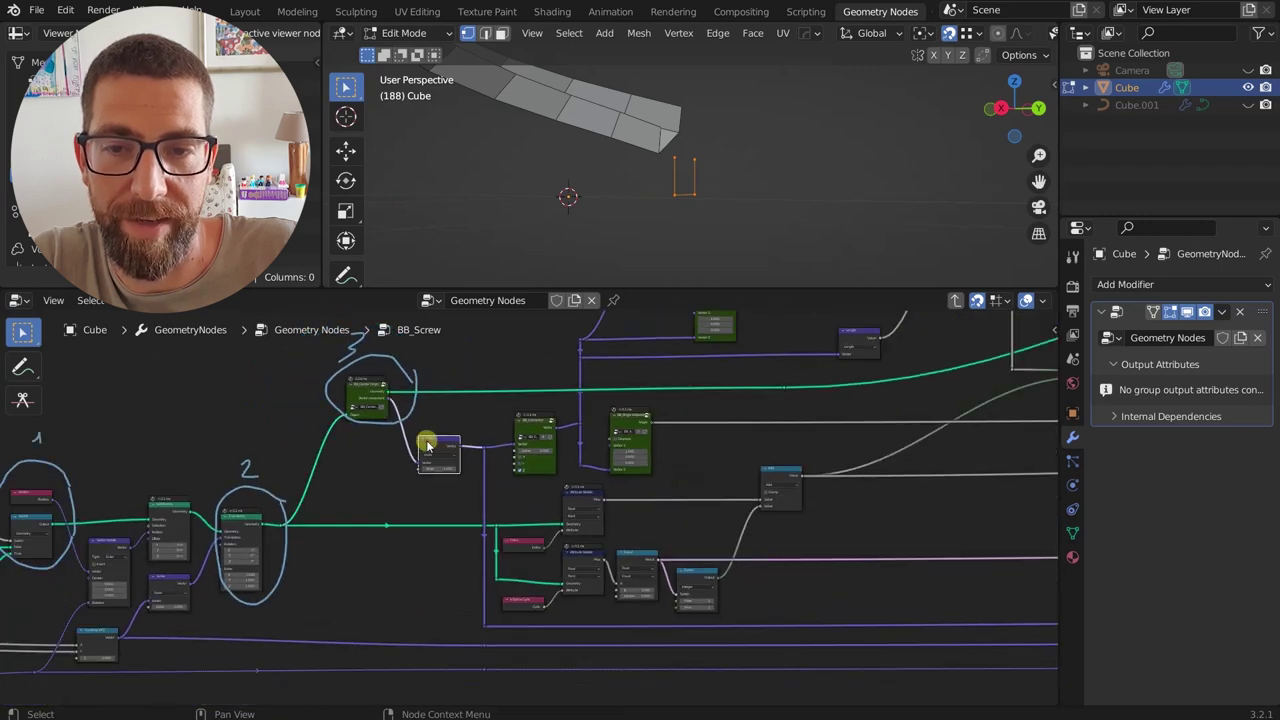
scroll(429, 445, up, 4)
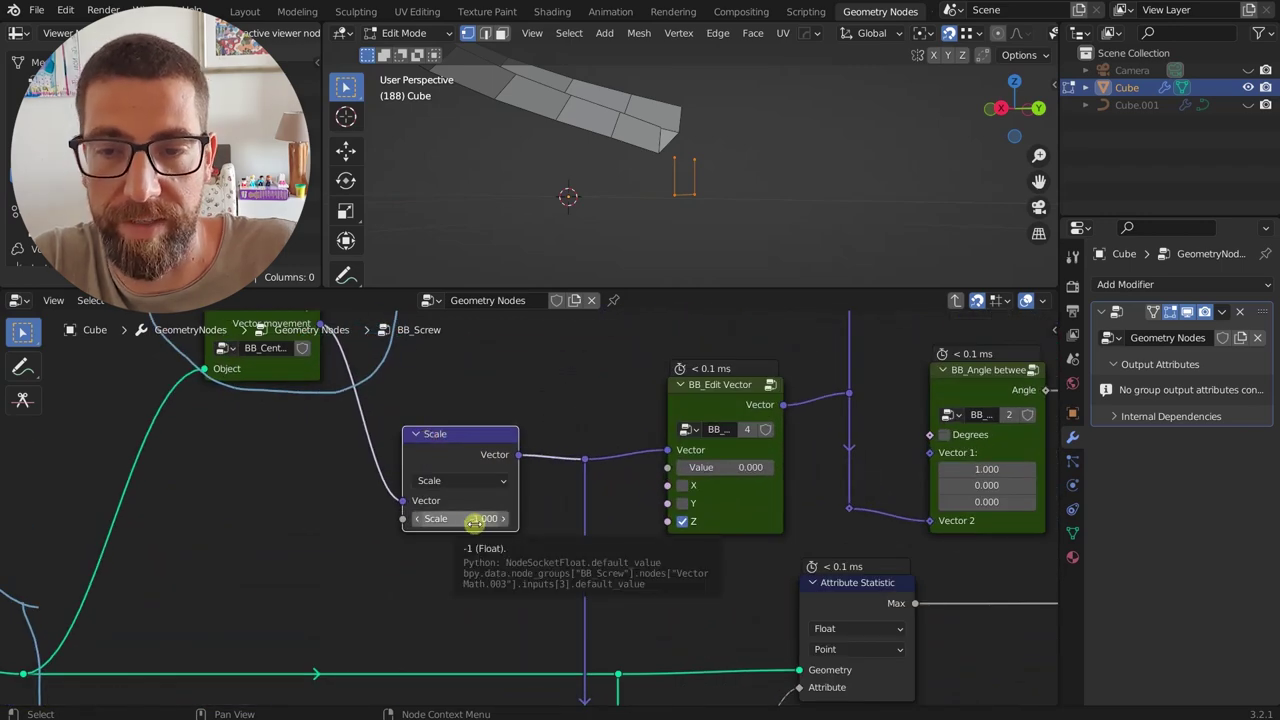
scroll(470, 520, down, 2)
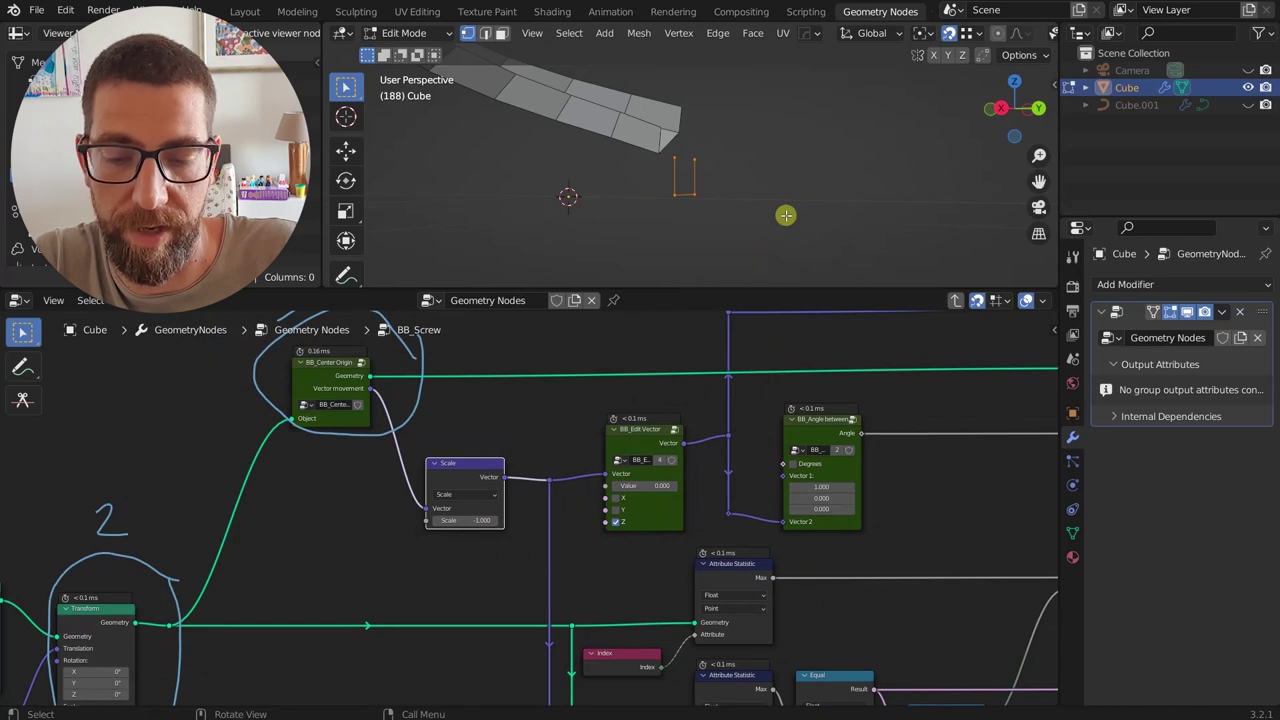
mouse_move(777, 220)
mouse_down()
mouse_move(805, 152)
mouse_move(811, 240)
mouse_move(808, 222)
mouse_up()
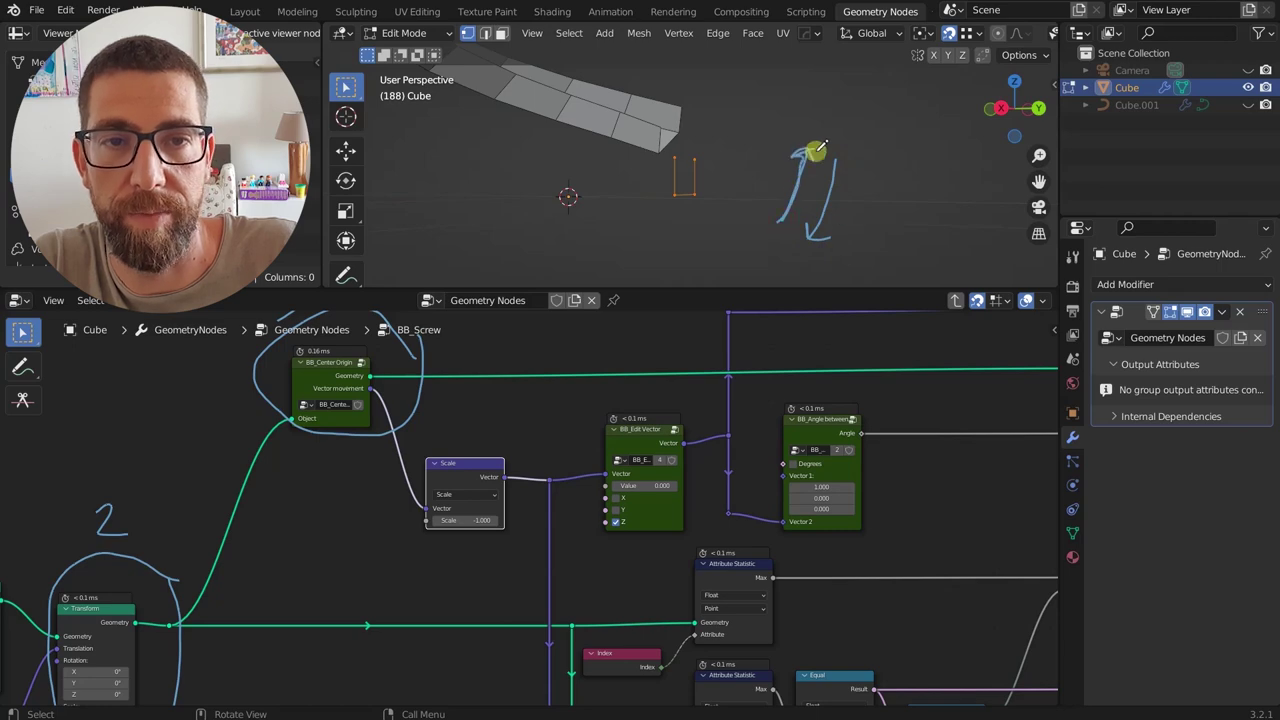
- Clear the two sketched arrows from the 3D viewport
scroll(785, 221, down, 8)
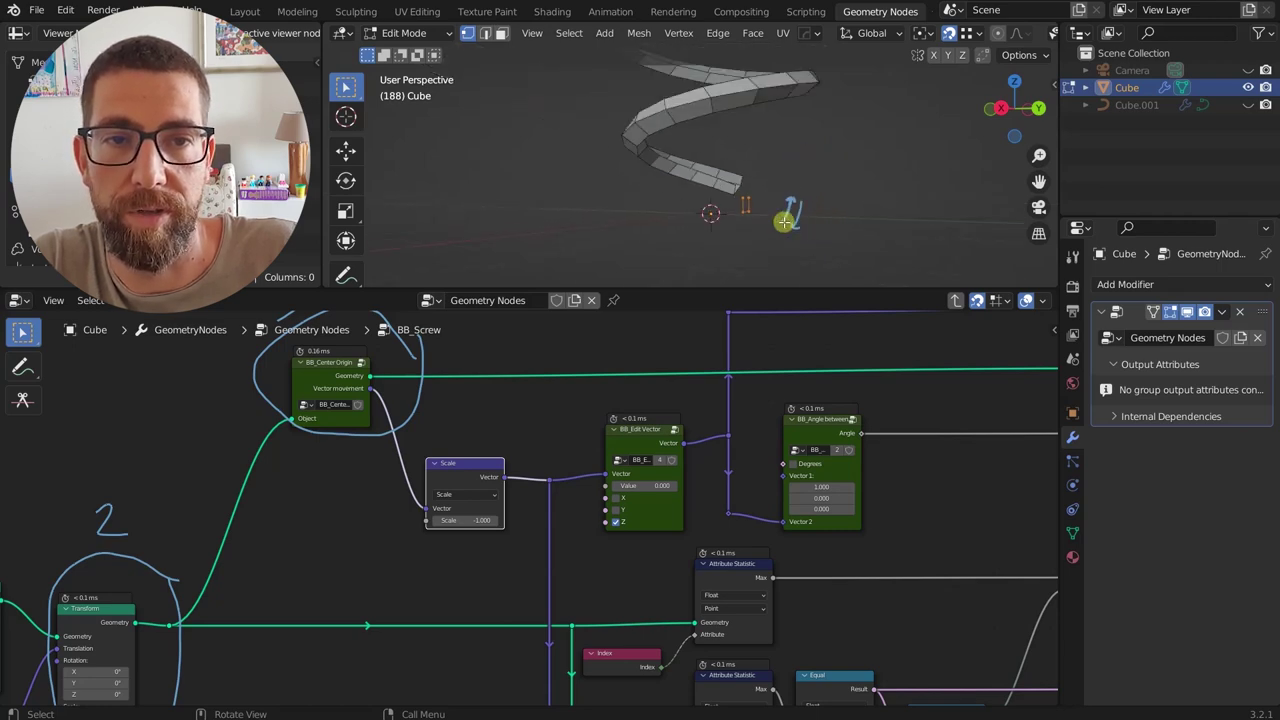
middle_drag(733, 379, 718, 381)
scroll(718, 383, down, 6)
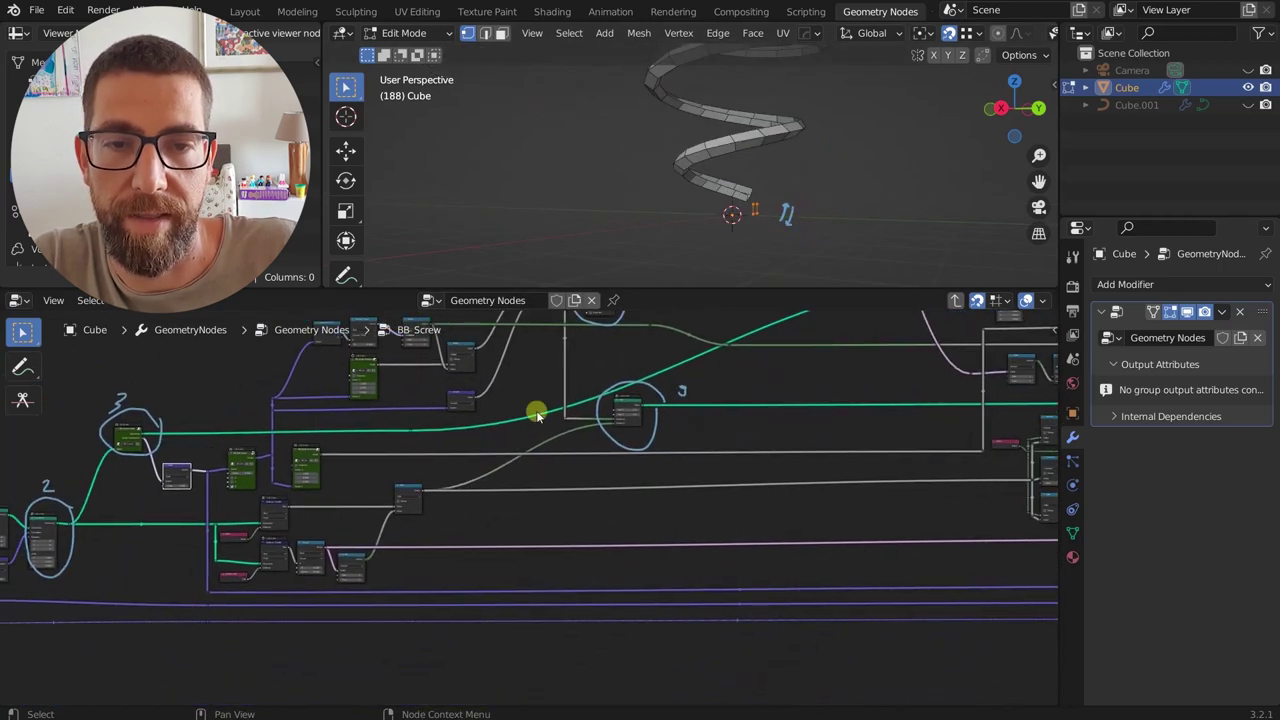
shift+right_drag(773, 224, 811, 217)
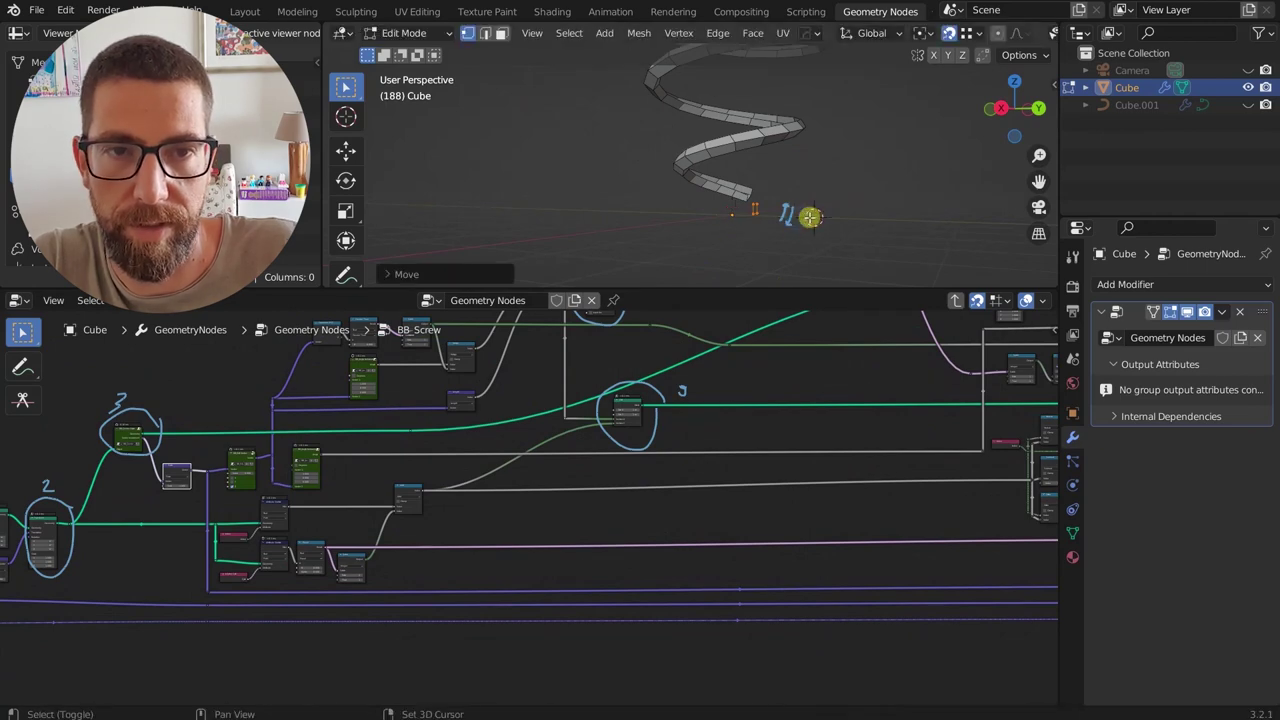
key(ctrl+z)
- Preview the Transform node annotated 12, following the Set Position node annotated 11
middle_drag(673, 440, 409, 479)
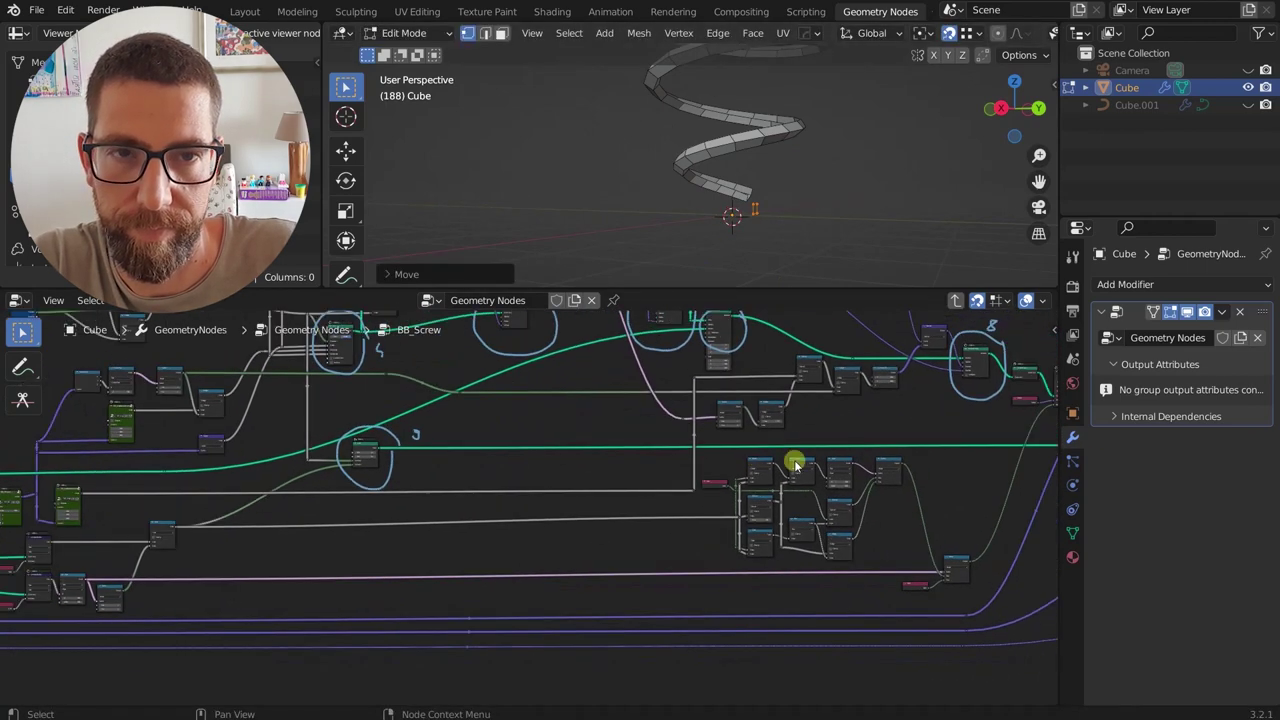
middle_drag(794, 463, 386, 466)
scroll(745, 445, up, 3)
click(725, 440)
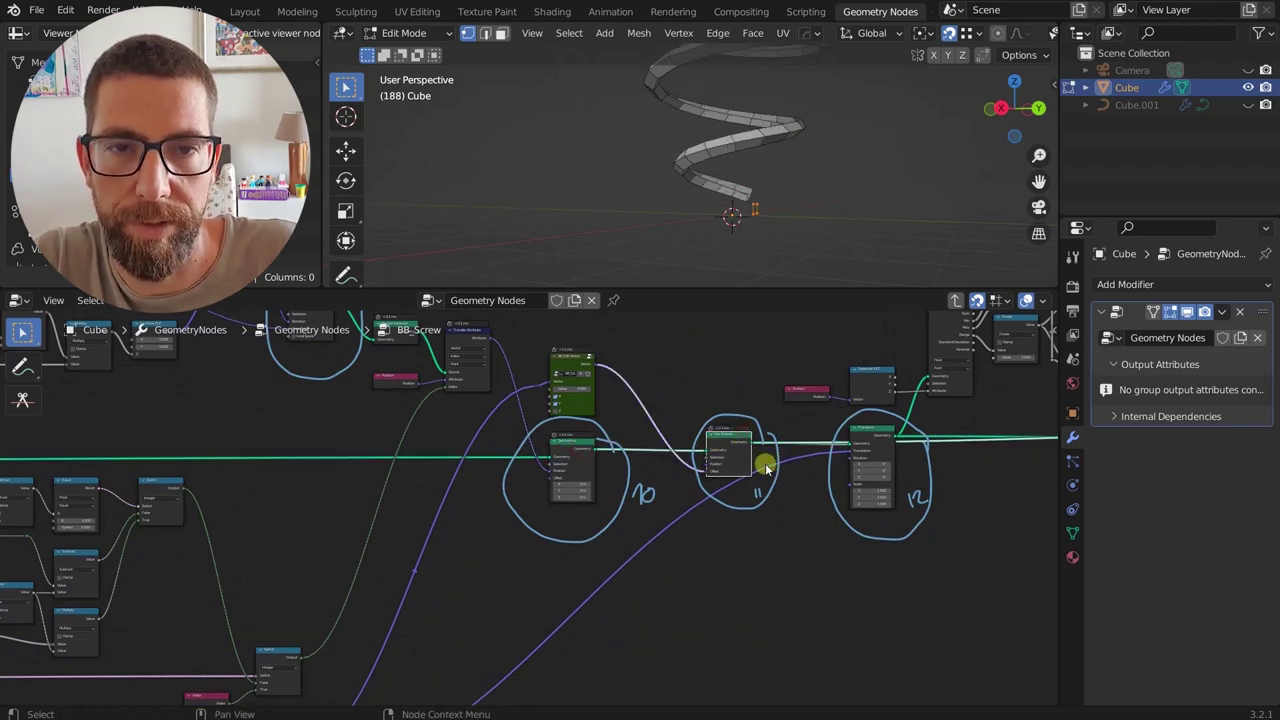
scroll(763, 457, up, 2)
scroll(775, 455, down, 3)
middle_drag(775, 455, 851, 454)
alt+shift+click(853, 430)
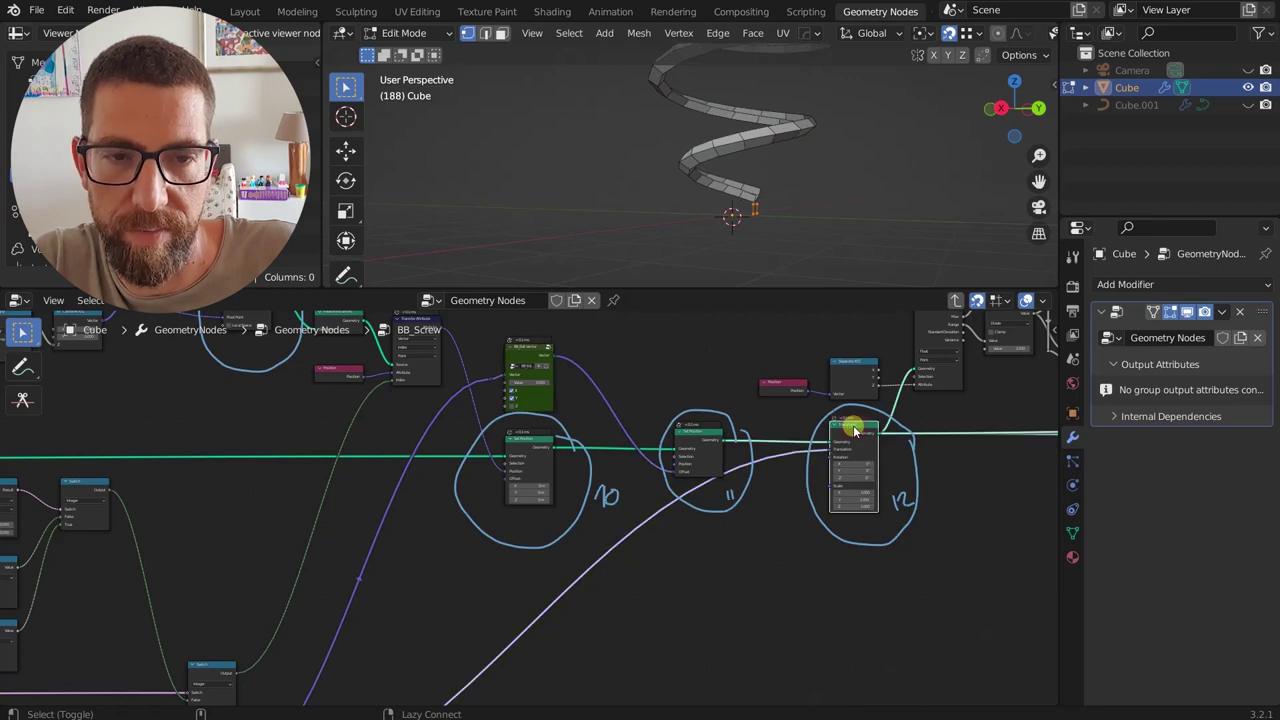
- Trace the Translation input of the Transform node annotated 12 back to Combine XYZ and the U Offset Center and V Offset Center inputs
scroll(853, 430, down, 4)
scroll(854, 441, up, 4)
scroll(854, 445, down, 9)
middle_drag(434, 609, 1040, 563)
middle_drag(142, 568, 540, 553)
scroll(432, 557, up, 1)
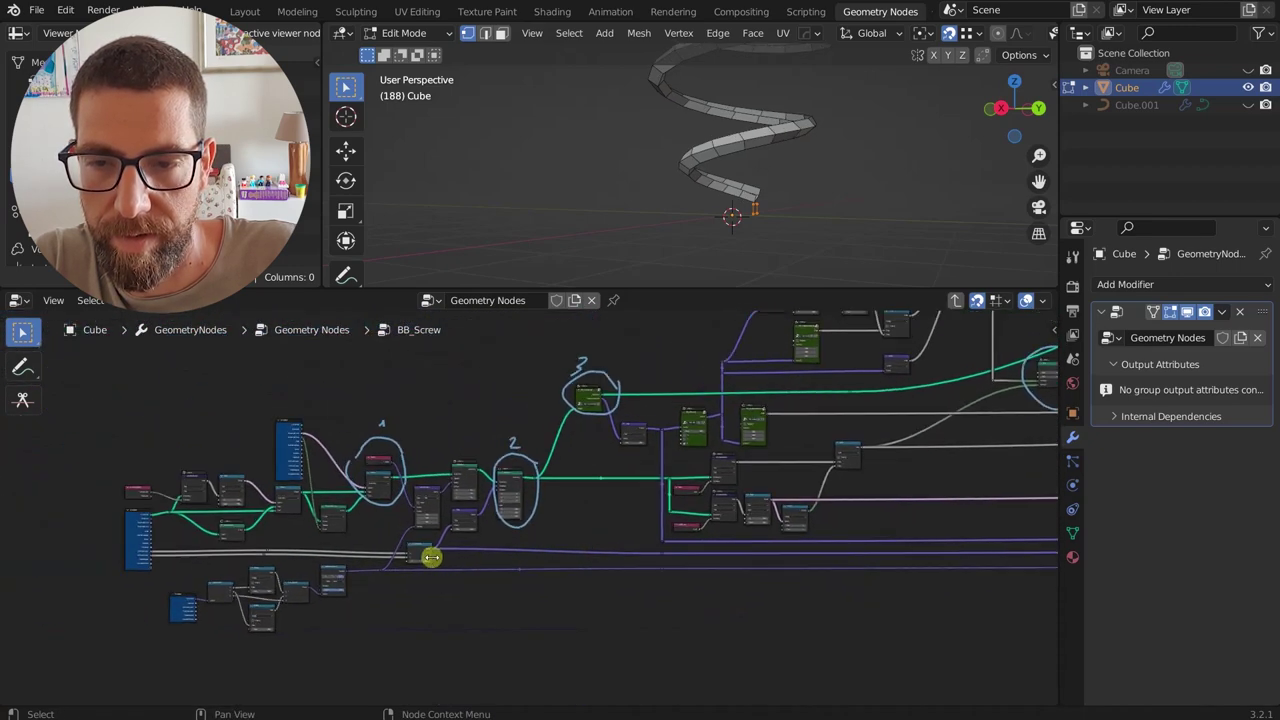
scroll(420, 550, up, 3)
scroll(508, 503, down, 3)
scroll(143, 530, up, 1)
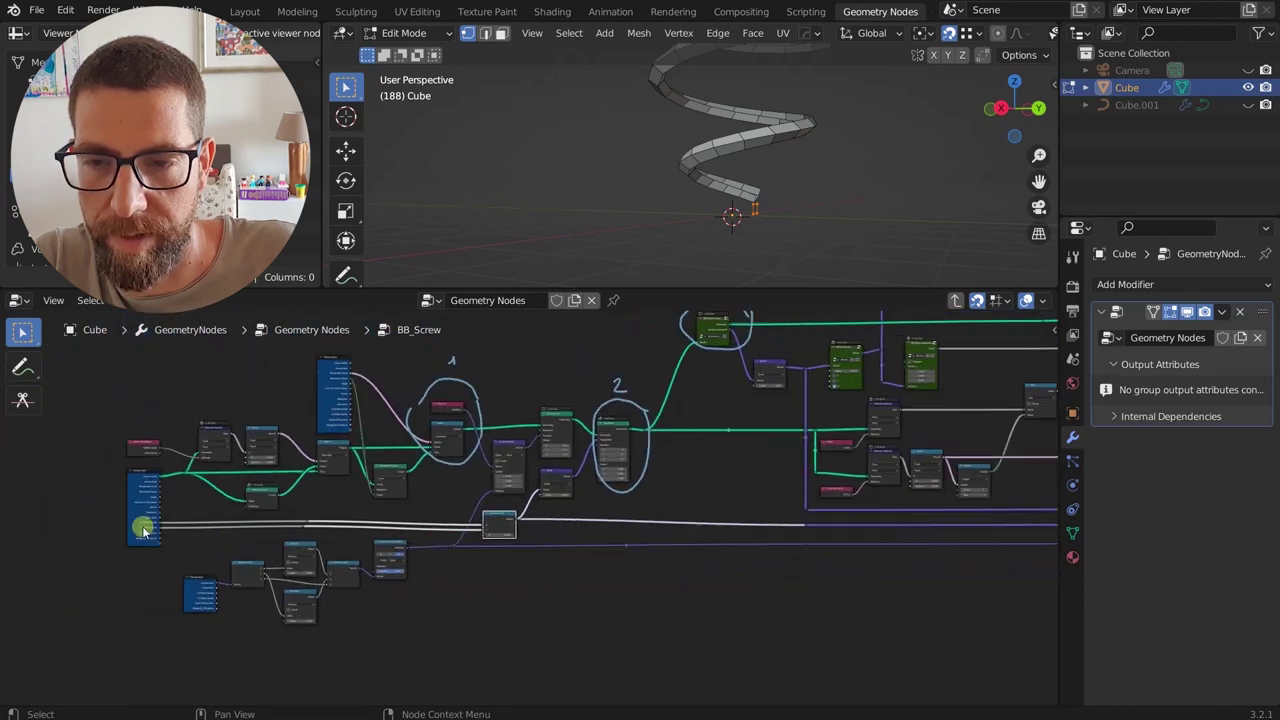
scroll(143, 530, up, 5)
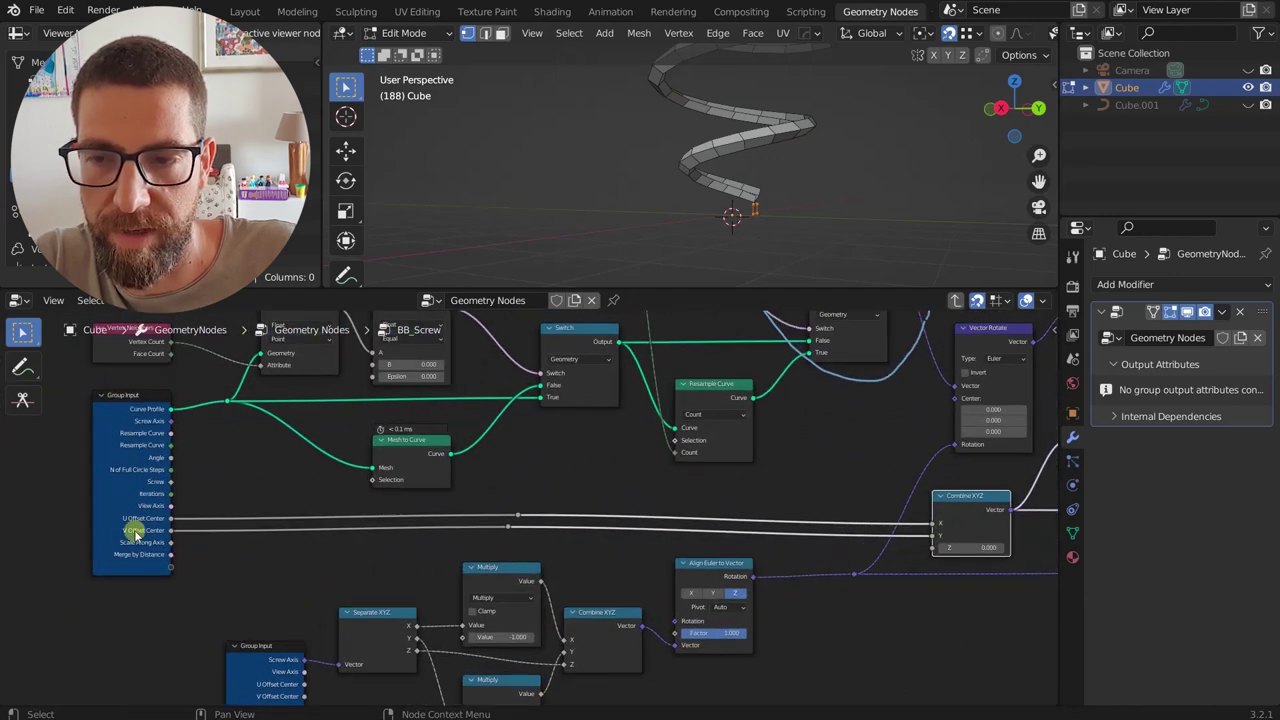
scroll(135, 535, down, 4)
scroll(623, 540, up, 2)
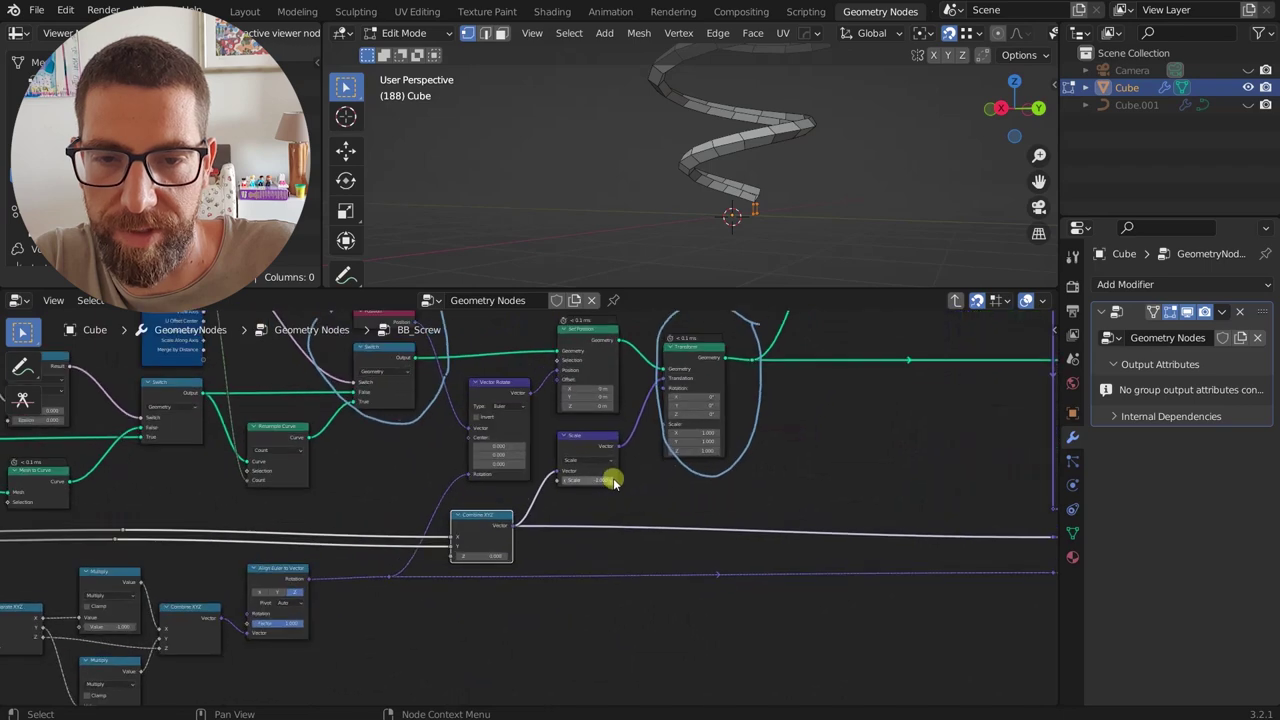
- Follow the Combine XYZ vector forward to the Transform node annotated 12 and examine the nodes leading on to annotation 13
scroll(613, 482, down, 1)
scroll(606, 460, down, 10)
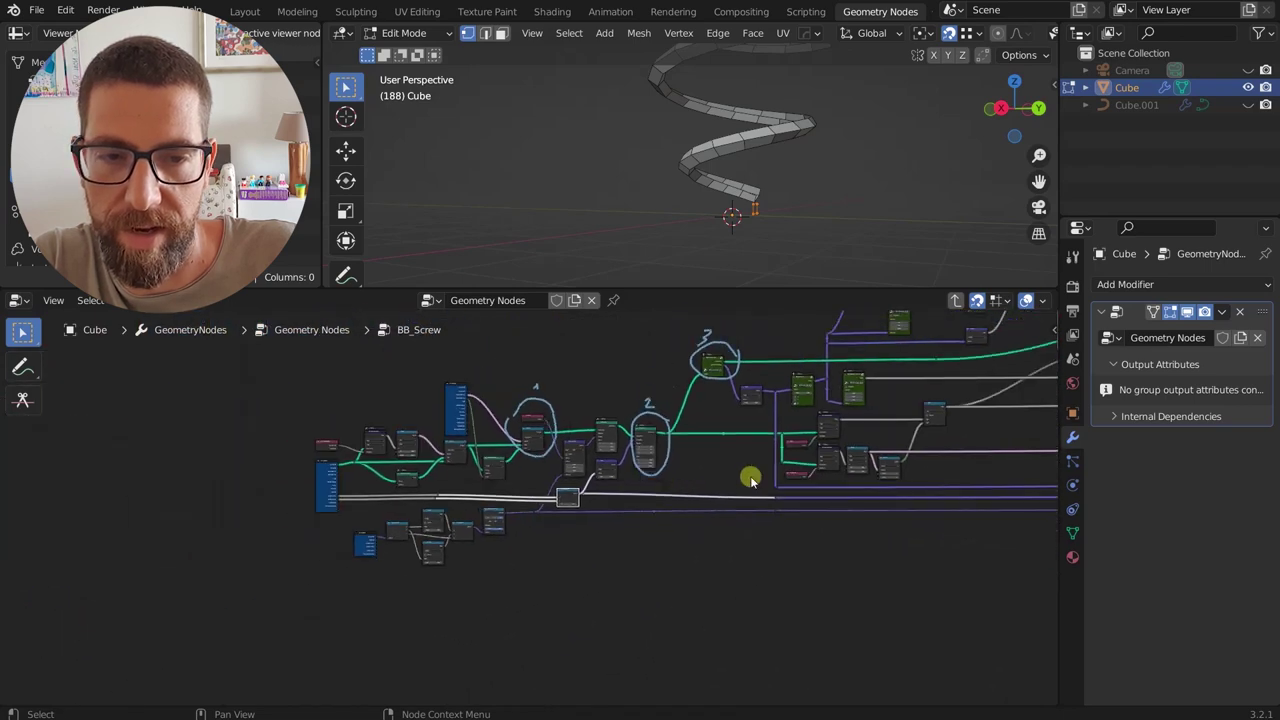
middle_drag(894, 472, 443, 466)
middle_drag(1017, 466, 686, 486)
scroll(700, 488, up, 1)
middle_drag(950, 503, 775, 513)
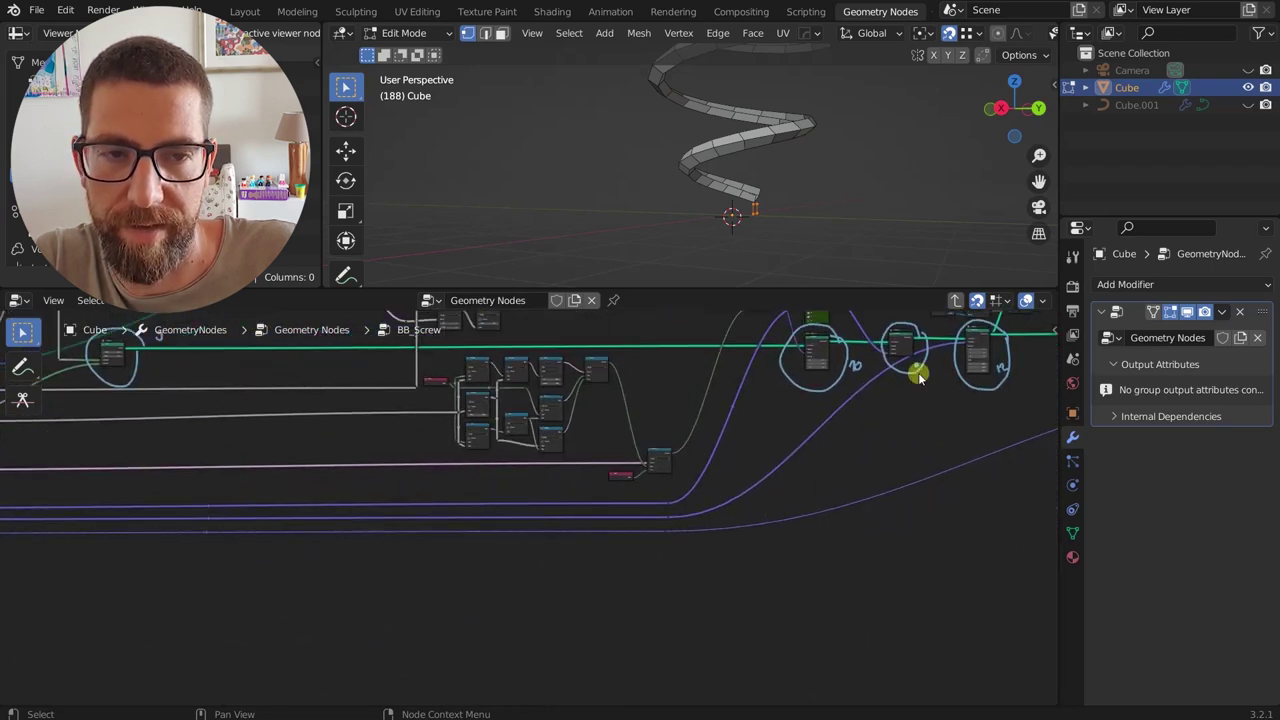
middle_drag(974, 343, 486, 547)
scroll(880, 404, up, 3)
click(889, 386)
scroll(449, 530, up, 1)
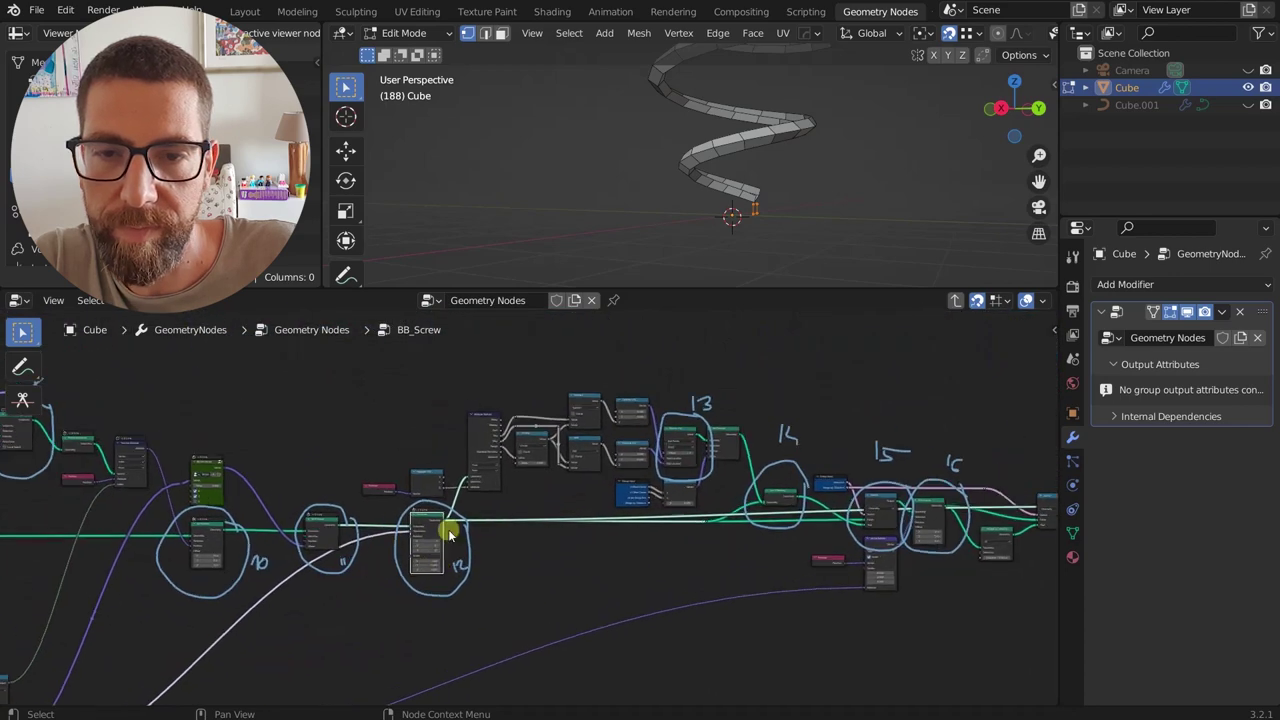
scroll(450, 535, up, 1)
mouse_move(603, 551)
middle_down()
mouse_move(634, 549)
mouse_move(615, 548)
middle_up()
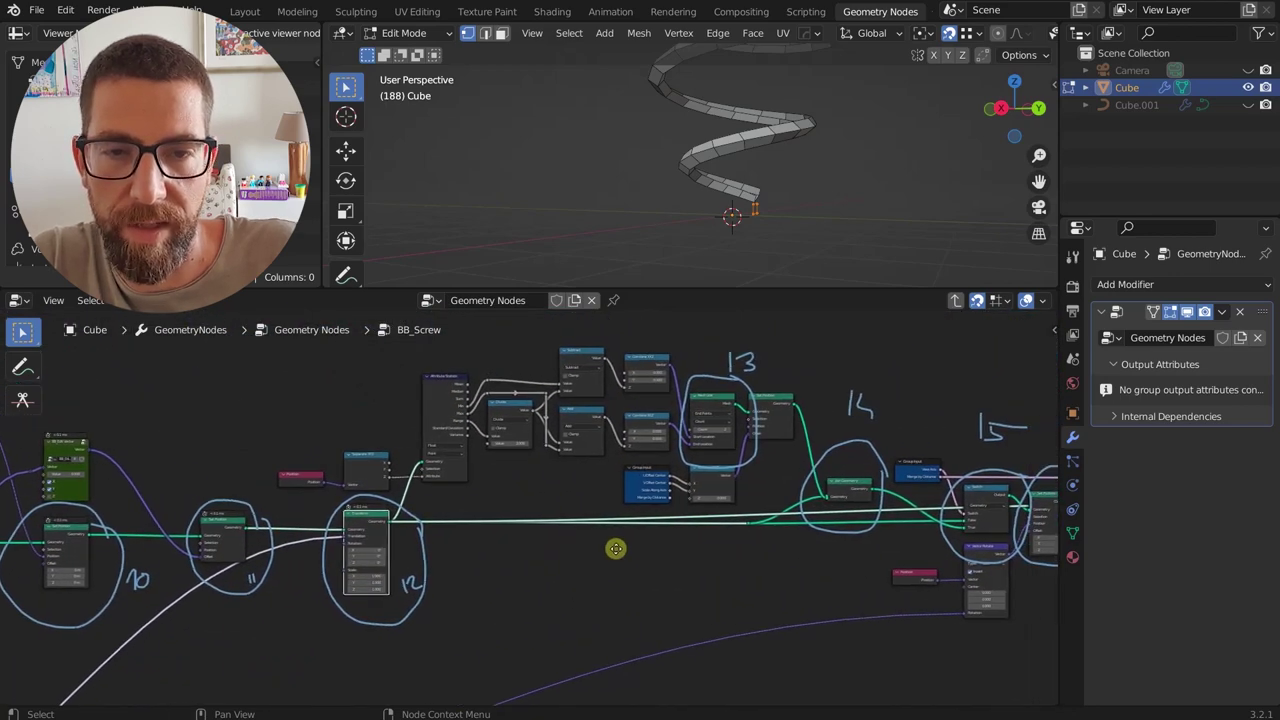
scroll(700, 420, up, 1)
scroll(717, 408, down, 3)
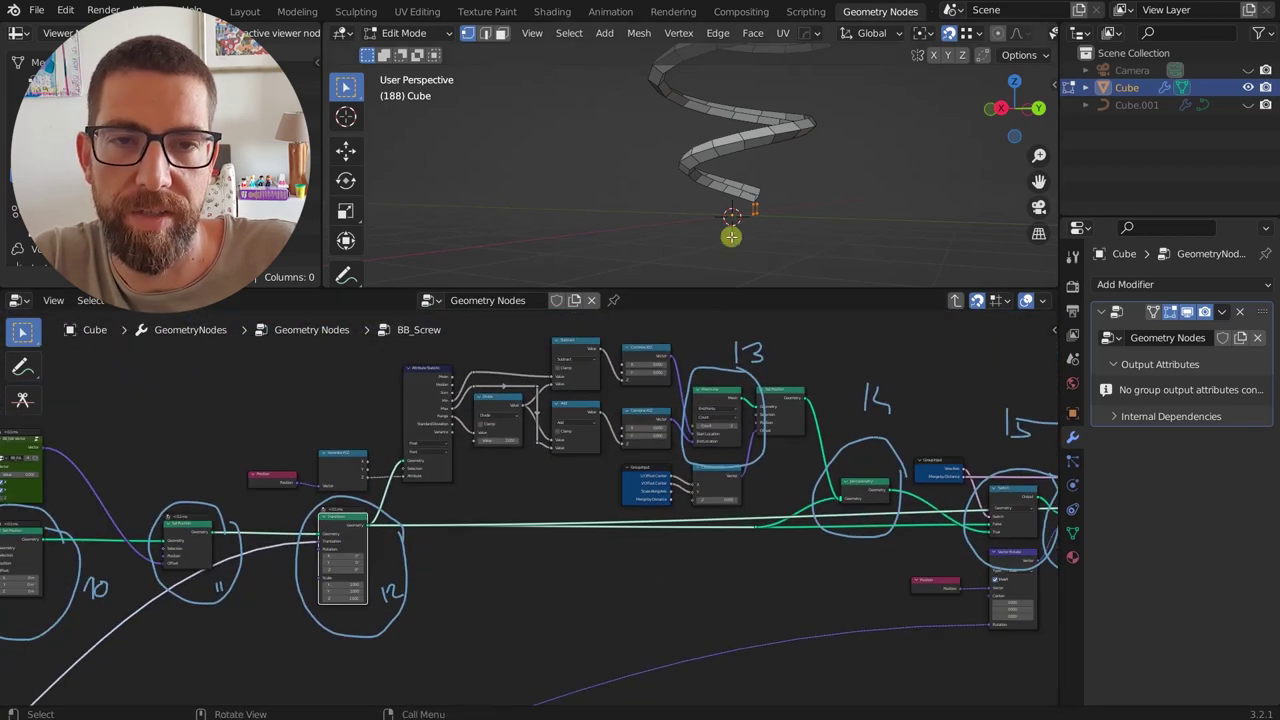
- Preview the Mesh Line node annotated 13 and inspect the vertical line through the origin
scroll(731, 225, down, 7)
scroll(733, 208, up, 3)
scroll(727, 362, up, 2)
ctrl+shift+click(712, 403)
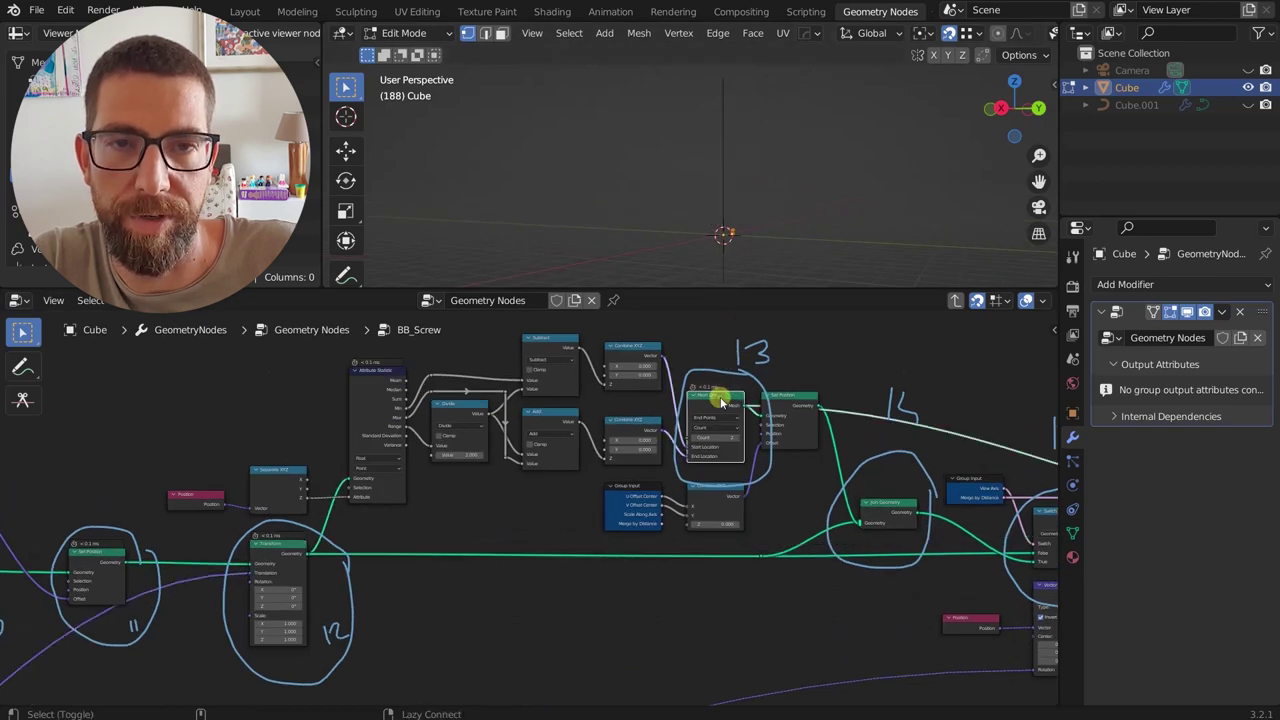
mouse_move(731, 154)
middle_down()
mouse_move(819, 153)
mouse_move(731, 155)
middle_up()
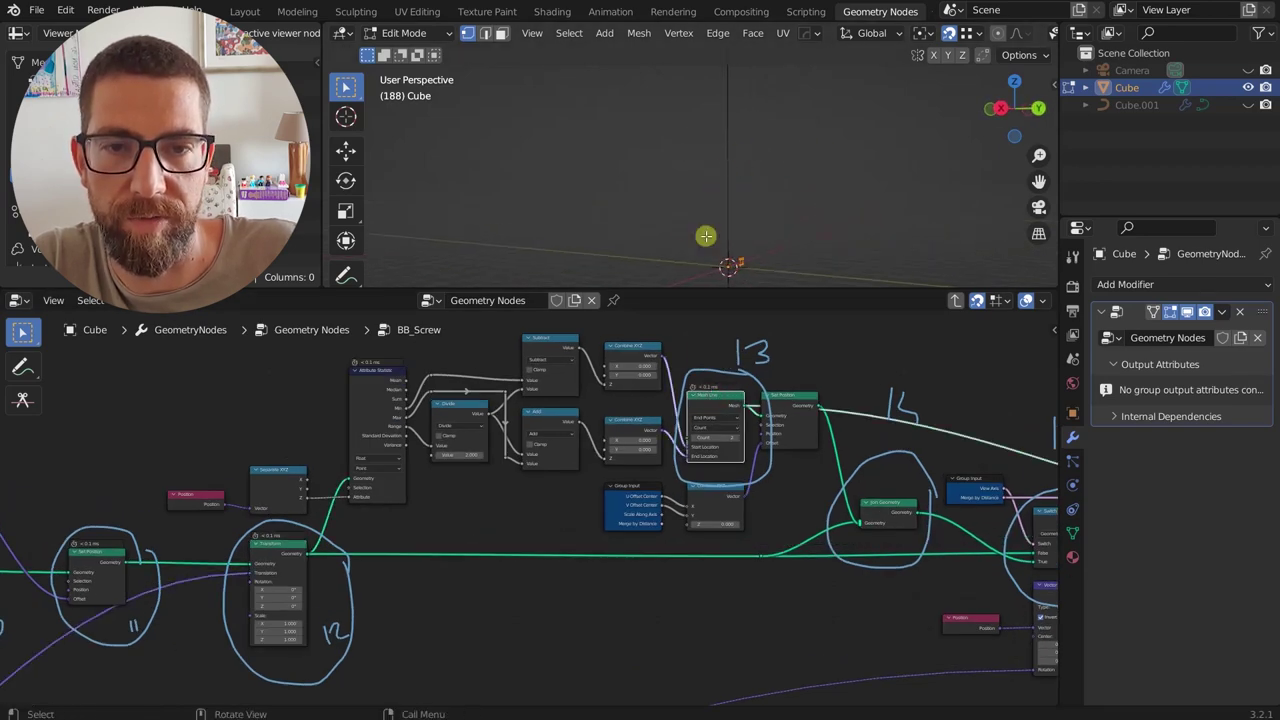
scroll(686, 425, down, 3)
scroll(688, 432, up, 2)
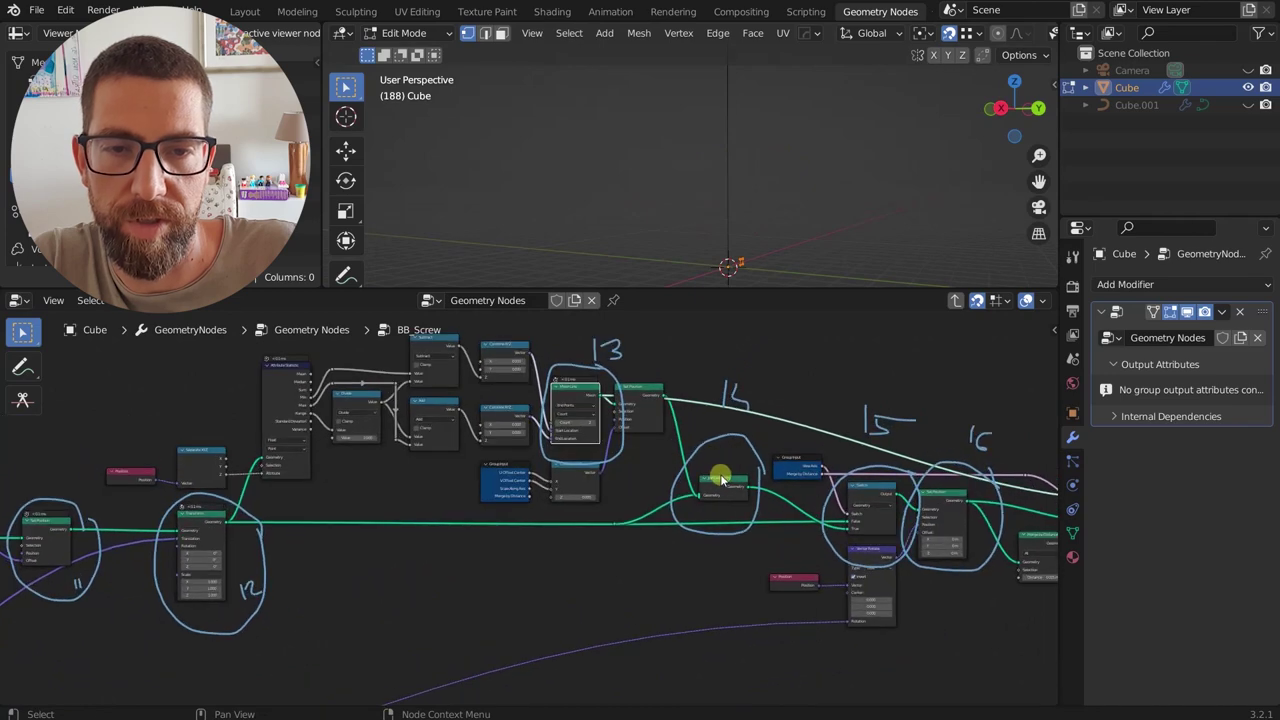
- Preview the Join Geometry node annotated 14 to inspect the spiral together with its axis line
ctrl+shift+click(720, 480)
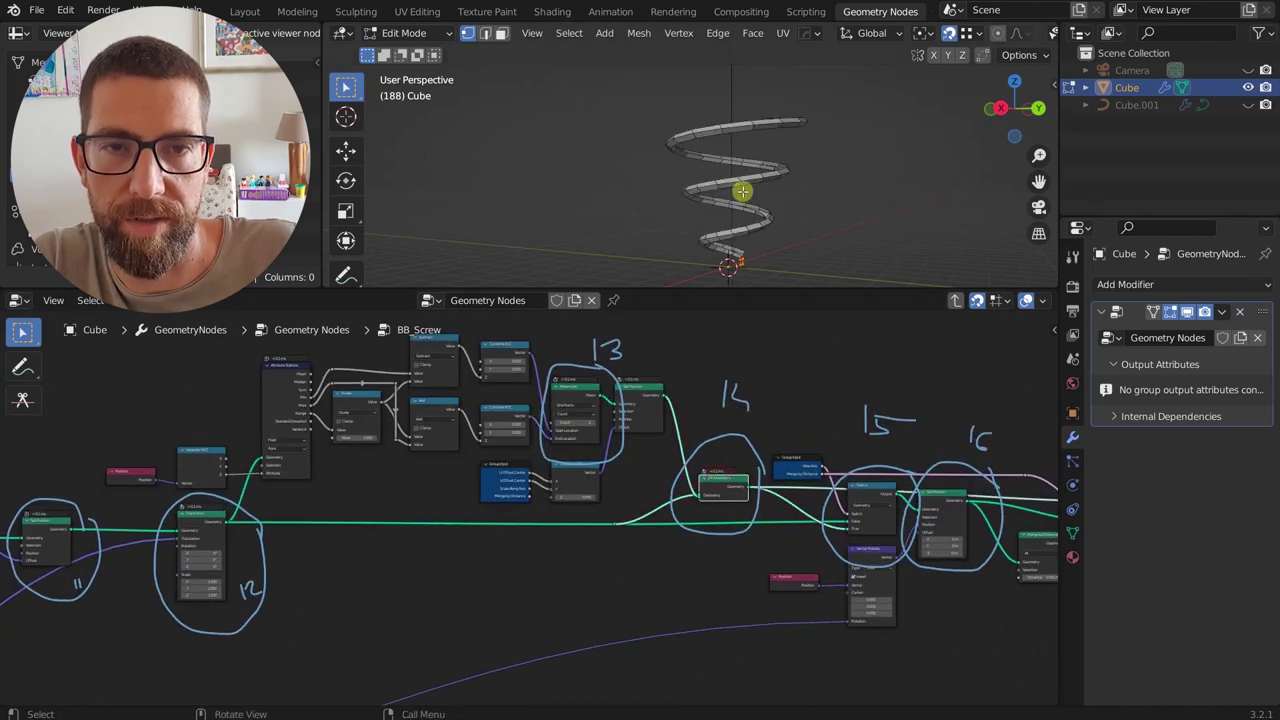
scroll(741, 191, down, 2)
scroll(746, 494, up, 3)
middle_drag(746, 494, 520, 488)
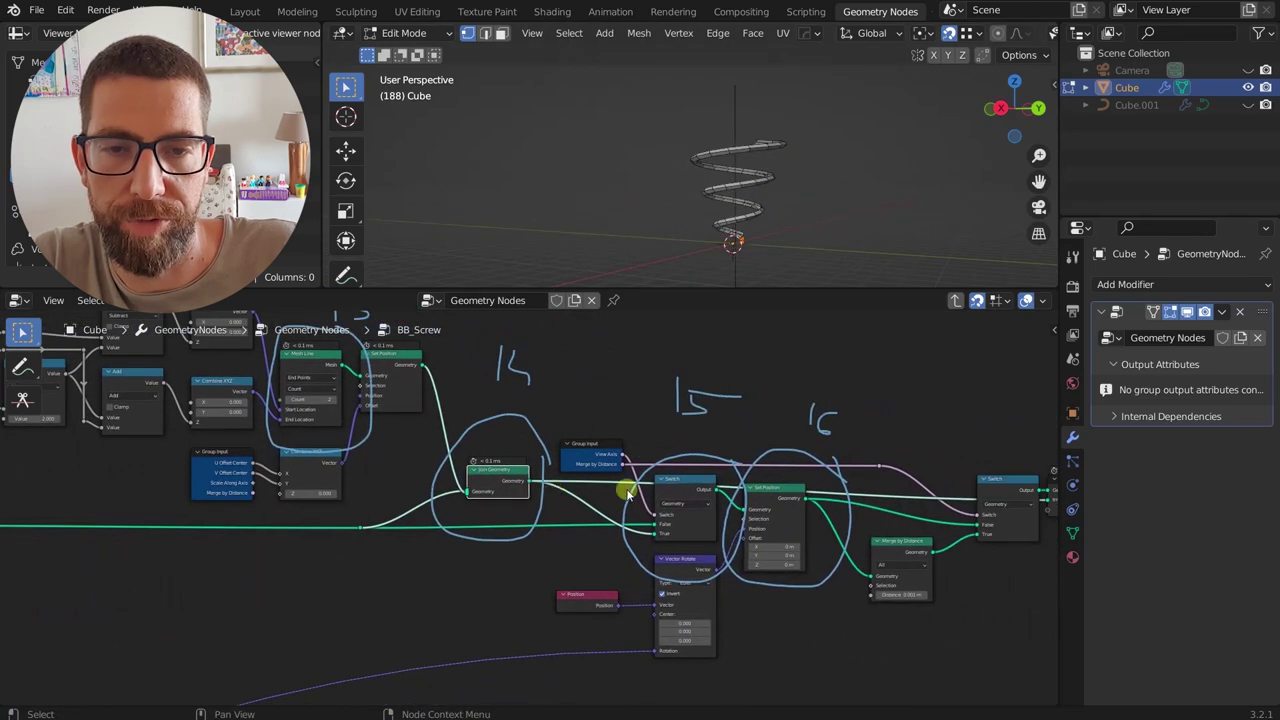
- Examine the Switch node annotated 15 and the View Axis group input that controls it
scroll(684, 482, up, 2)
click(688, 481)
scroll(693, 481, up, 1)
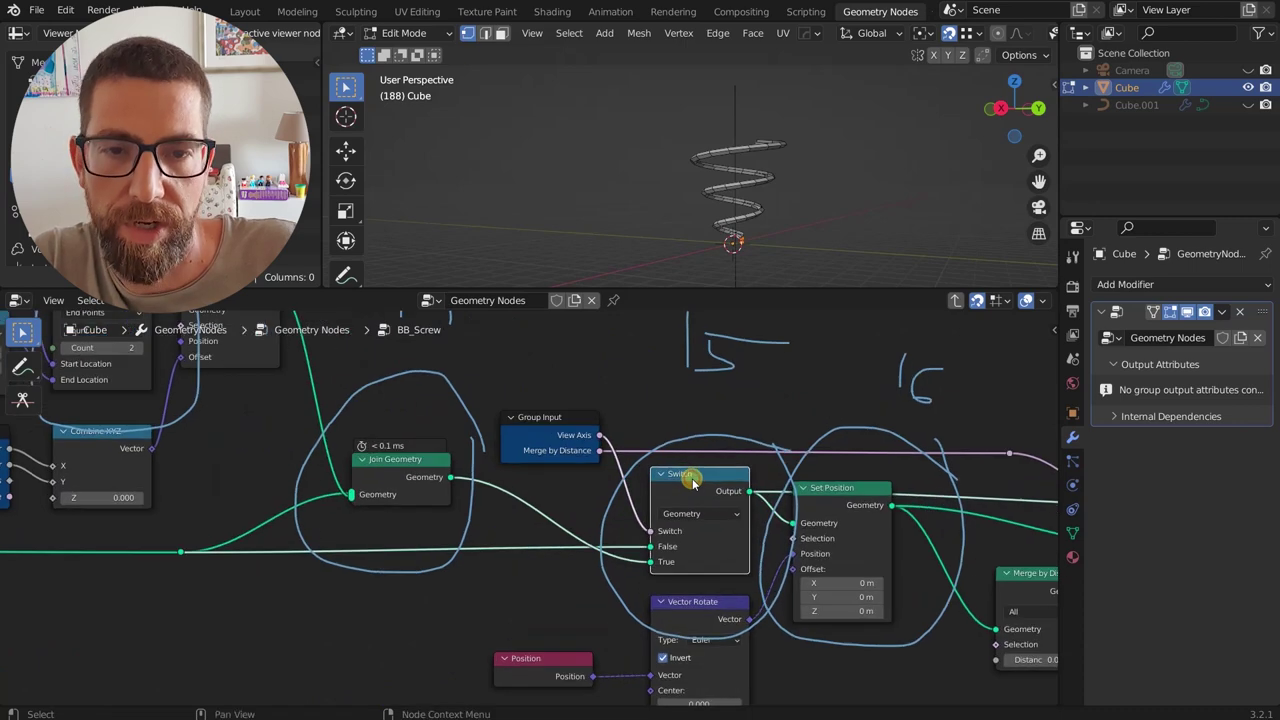
scroll(693, 481, up, 1)
click(543, 426)
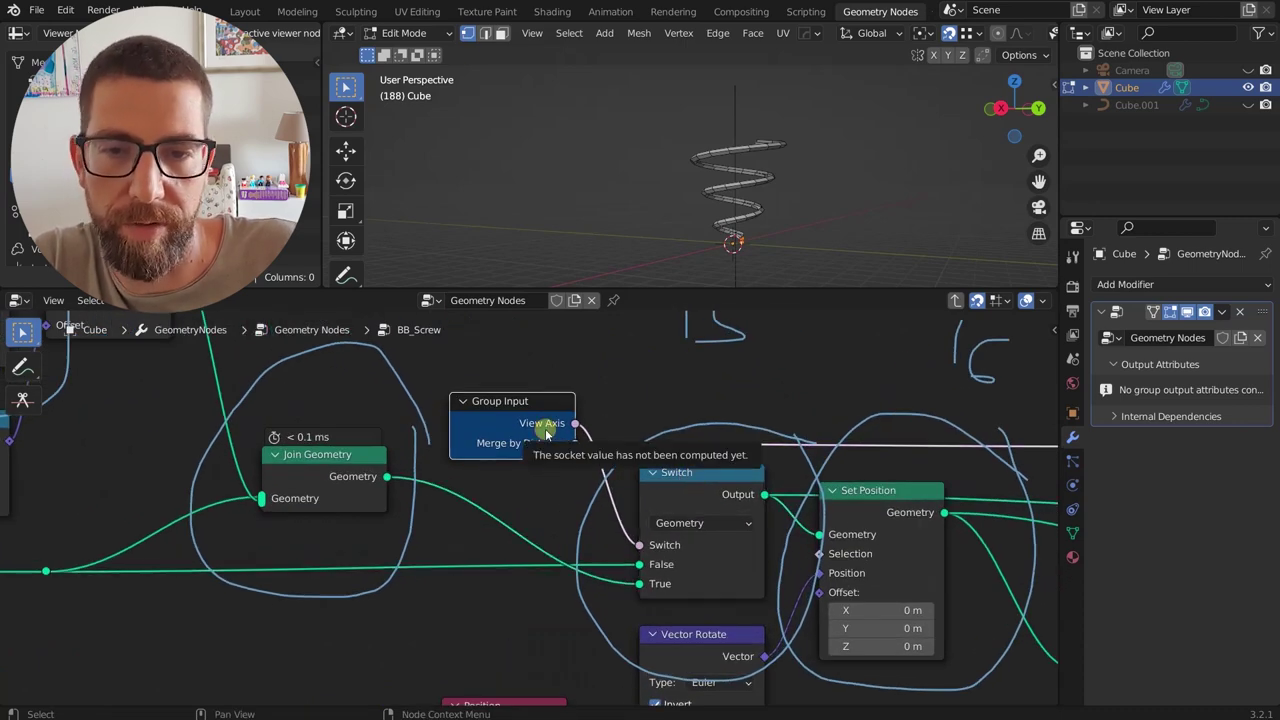
click(702, 490)
scroll(703, 490, down, 3)
middle_drag(703, 490, 511, 466)
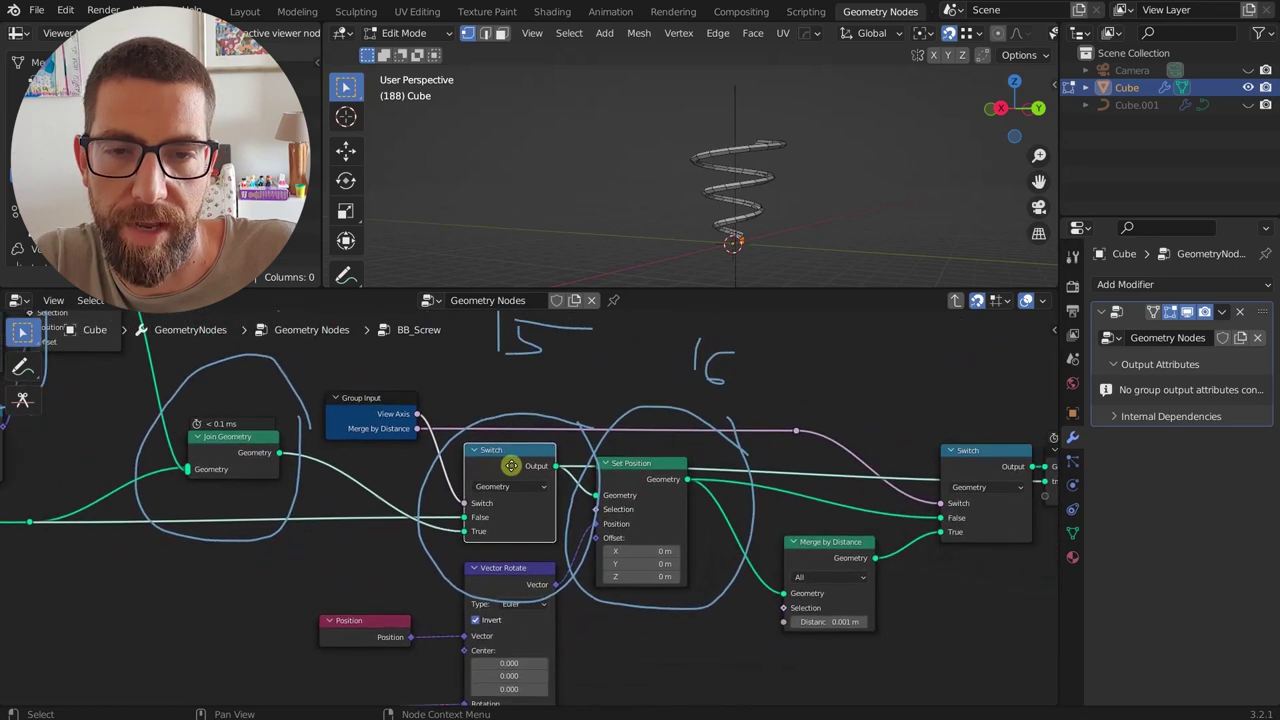
- Preview the Set Position node annotated 16 and examine the Position and Vector Rotate nodes feeding its Position input
ctrl+shift+click(650, 474)
scroll(649, 474, down, 8)
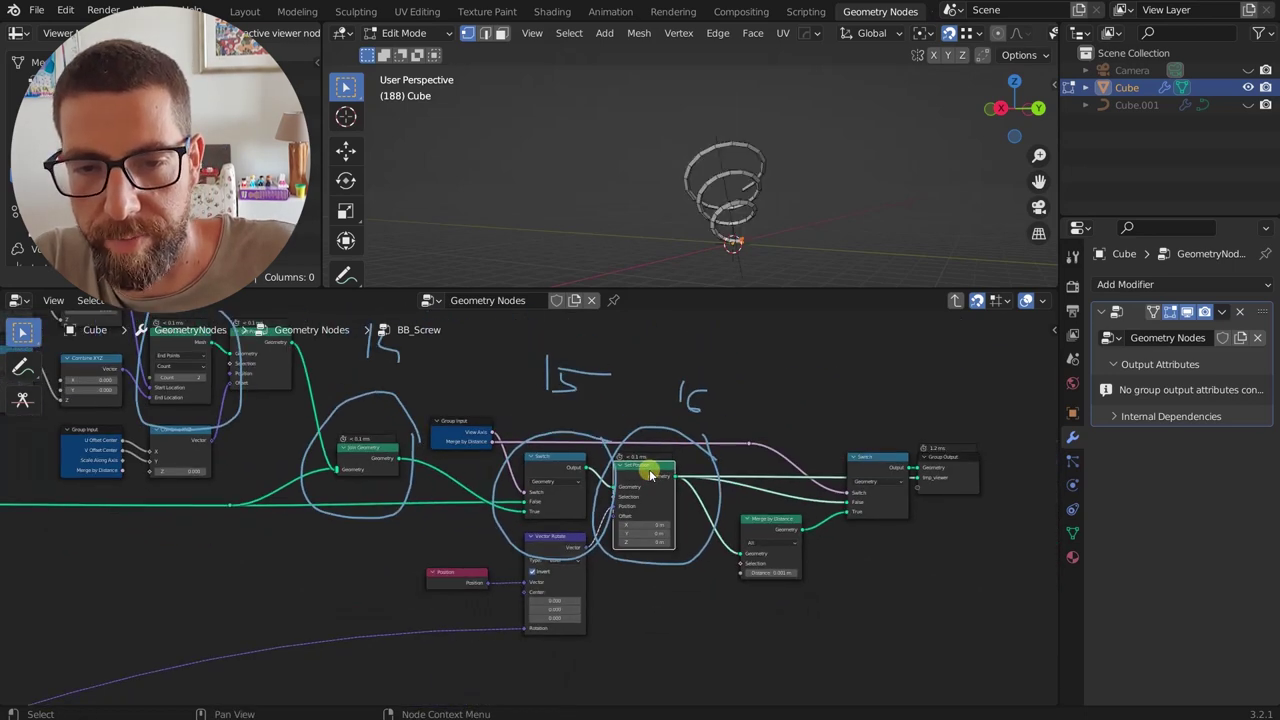
scroll(594, 531, up, 8)
drag(631, 485, 630, 511)
scroll(620, 606, down, 1)
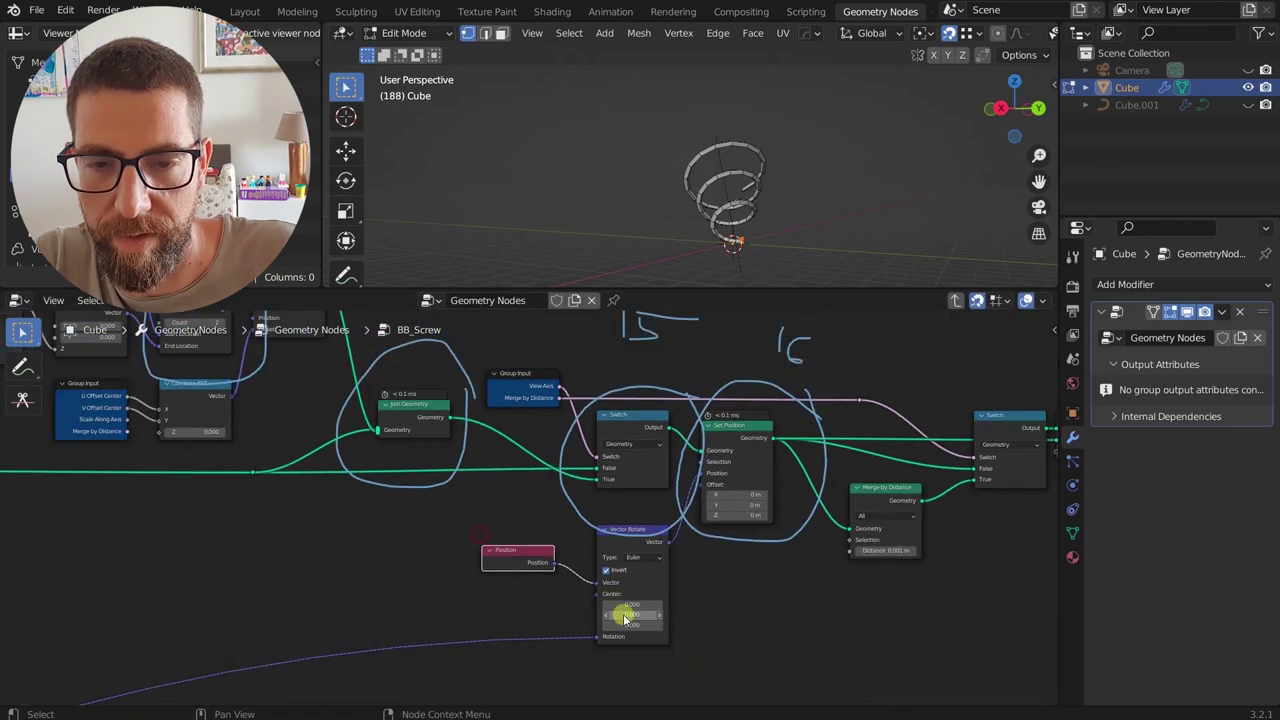
scroll(611, 571, up, 2)
scroll(734, 246, up, 3)
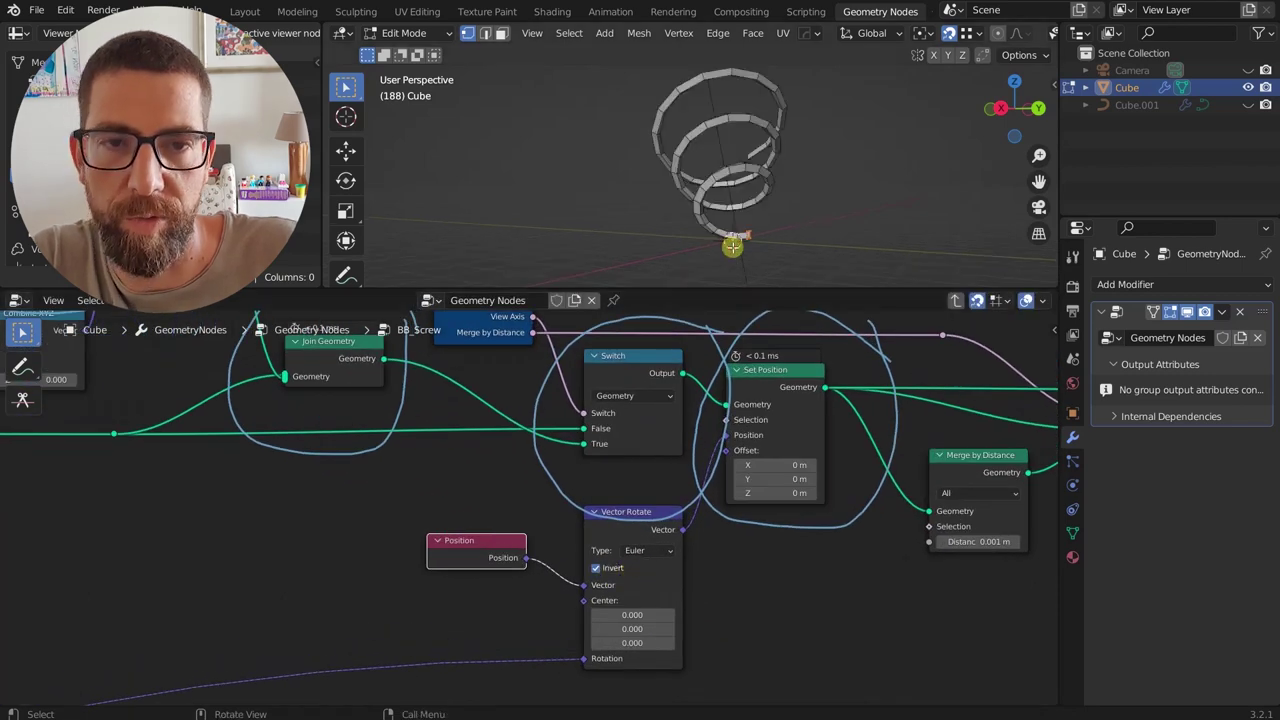
- Compare the spiral's start against the original profile by previewing the Switch node annotated 15 and the Set Position node annotated 16
middle_drag(734, 246, 668, 250)
ctrl+shift+click(641, 373)
middle_drag(771, 157, 689, 157)
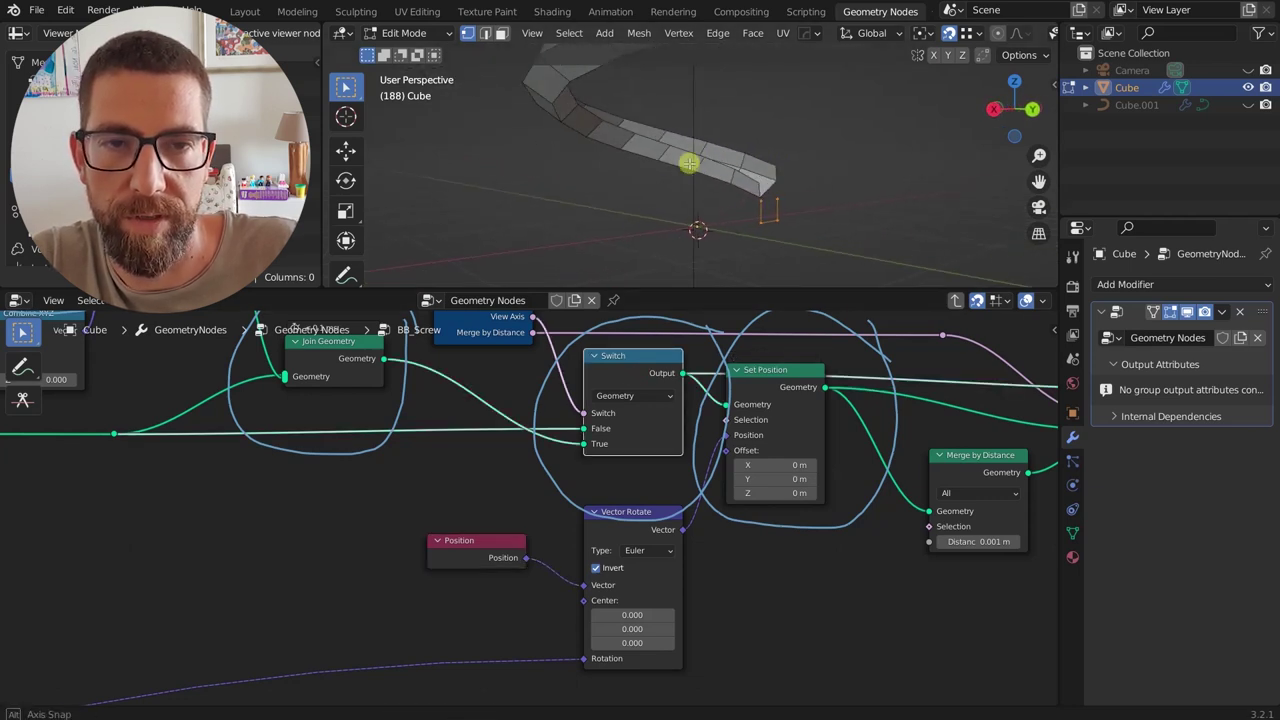
alt+shift+click(775, 374)
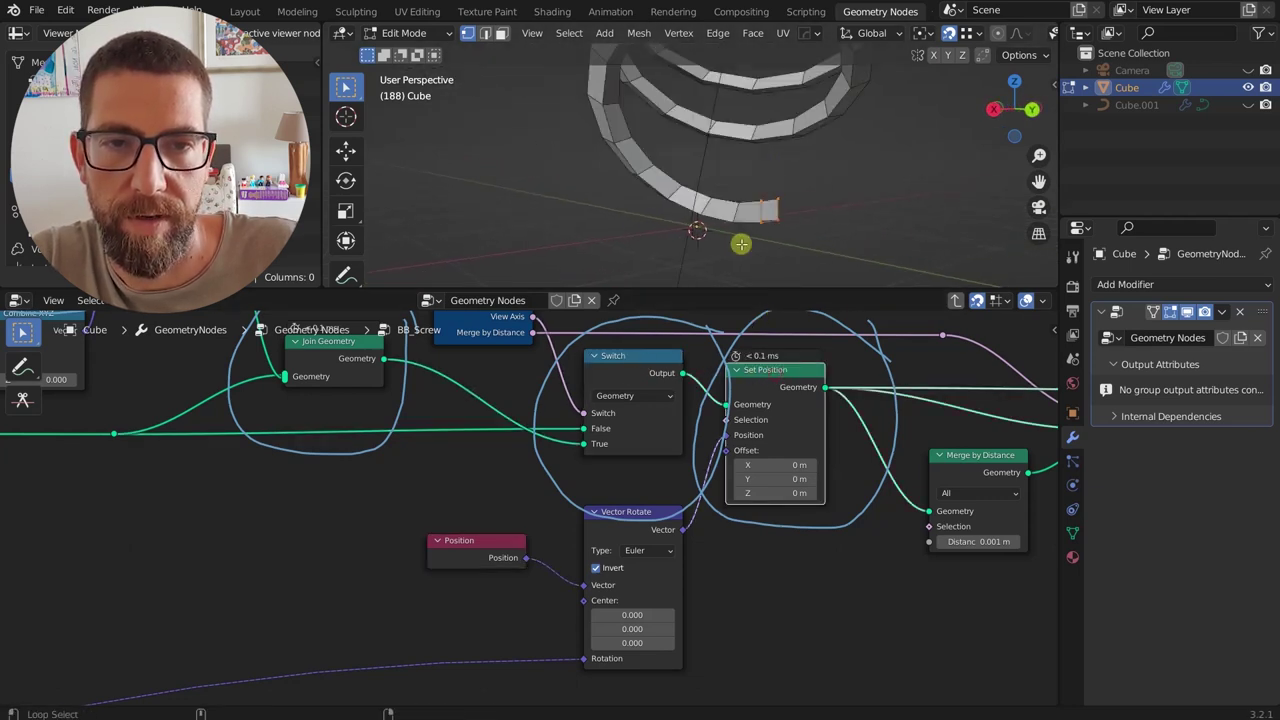
alt+scroll(760, 230, up, 1)
- Select the original profile's vertices at the start of the spiral mesh
scroll(779, 218, up, 5)
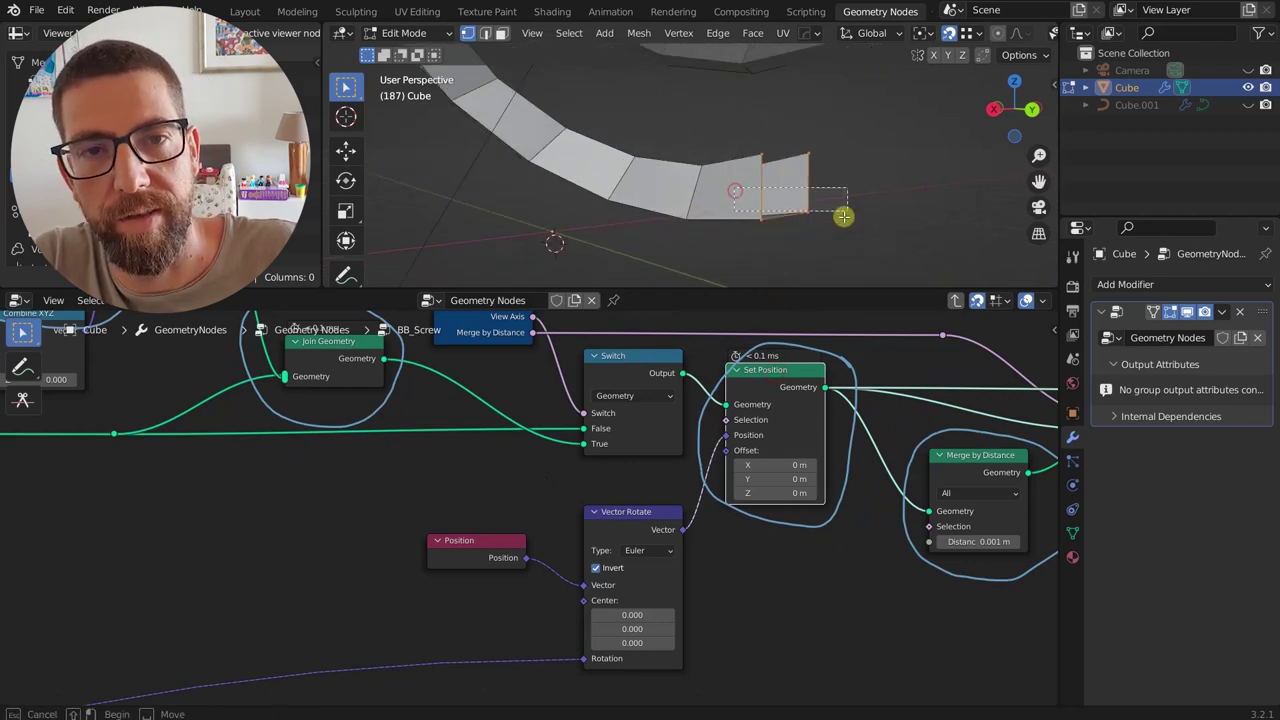
drag(723, 147, 830, 225)
scroll(800, 212, down, 3)
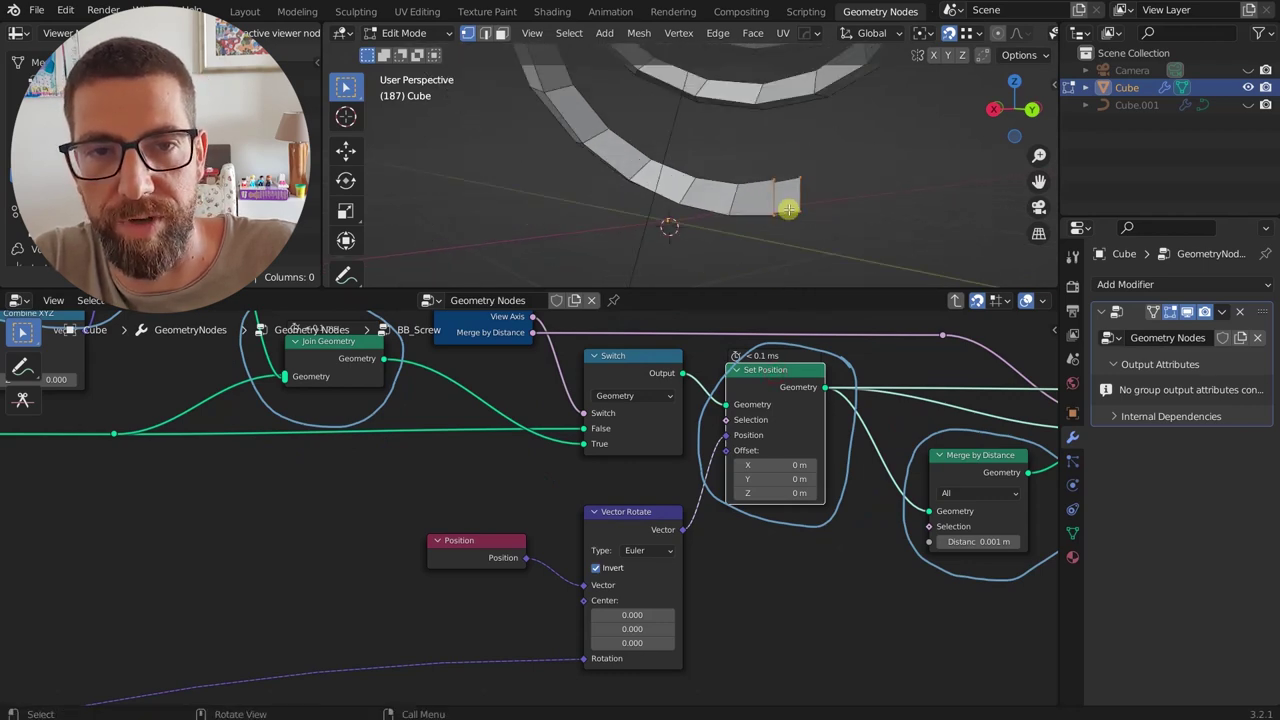
- Preview the Merge by Distance node and the final Switch node that feeds the Group Output
middle_drag(985, 500, 610, 486)
ctrl+shift+click(635, 480)
ctrl+shift+click(737, 395)
scroll(718, 430, up, 4)
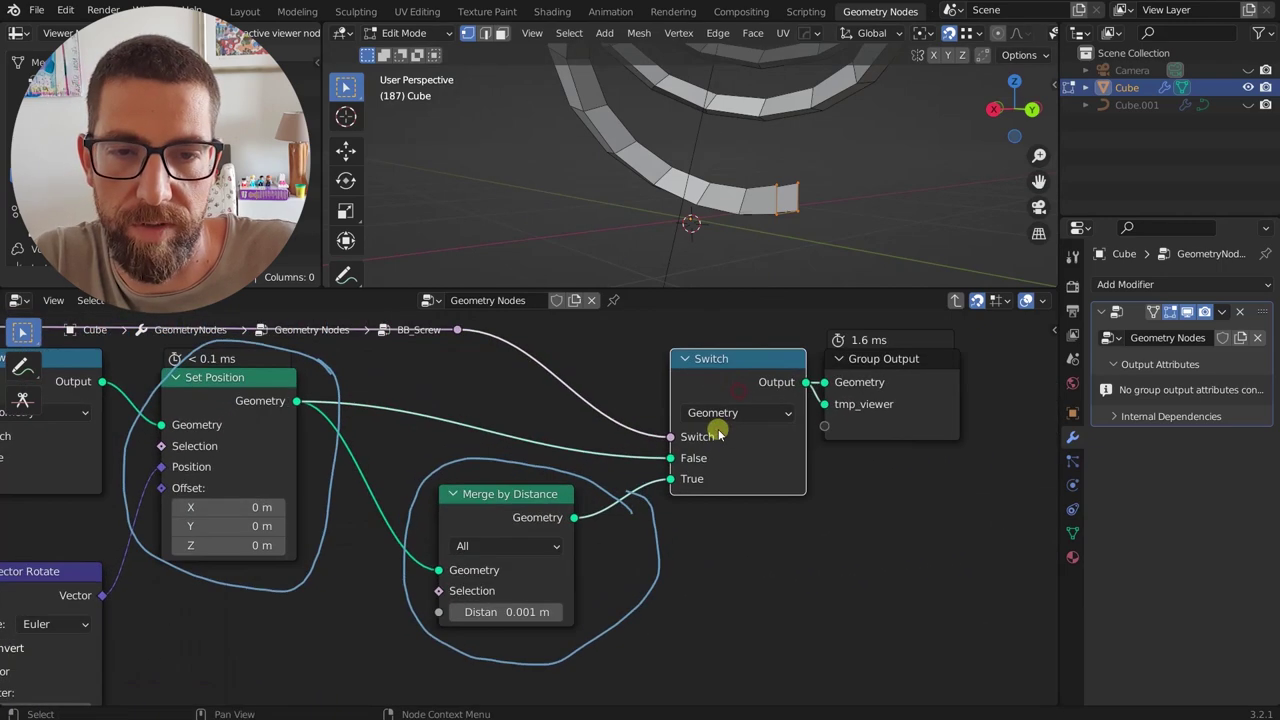
scroll(770, 429, down, 4)
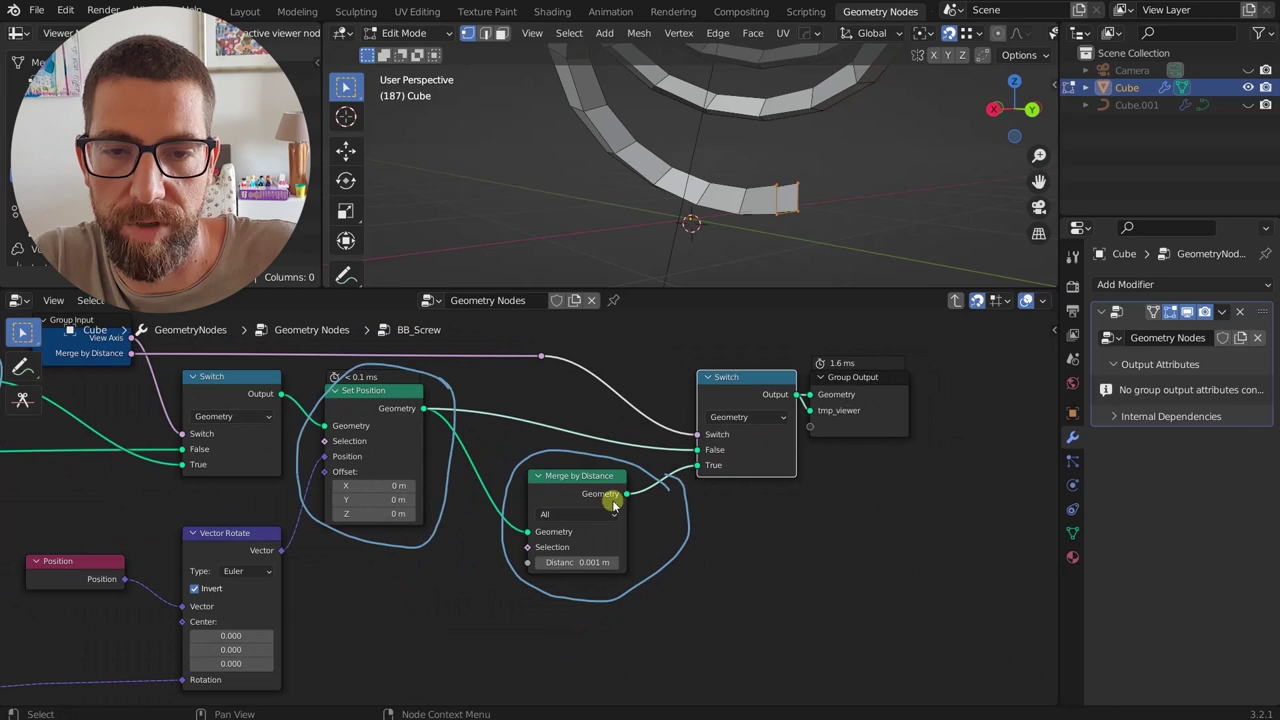
click(858, 380)
click(792, 392)
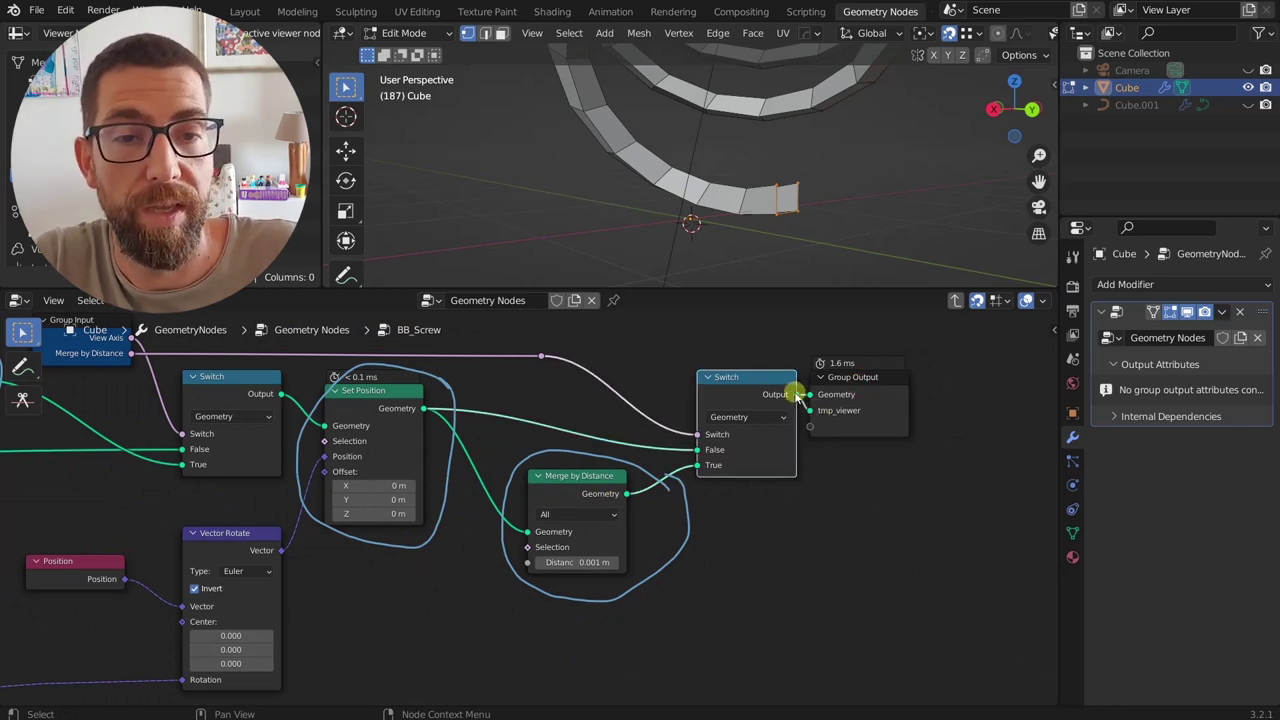
- Hide the annotations in the node editor and bring the complete BB_Screw node tree into view
click(1040, 300)
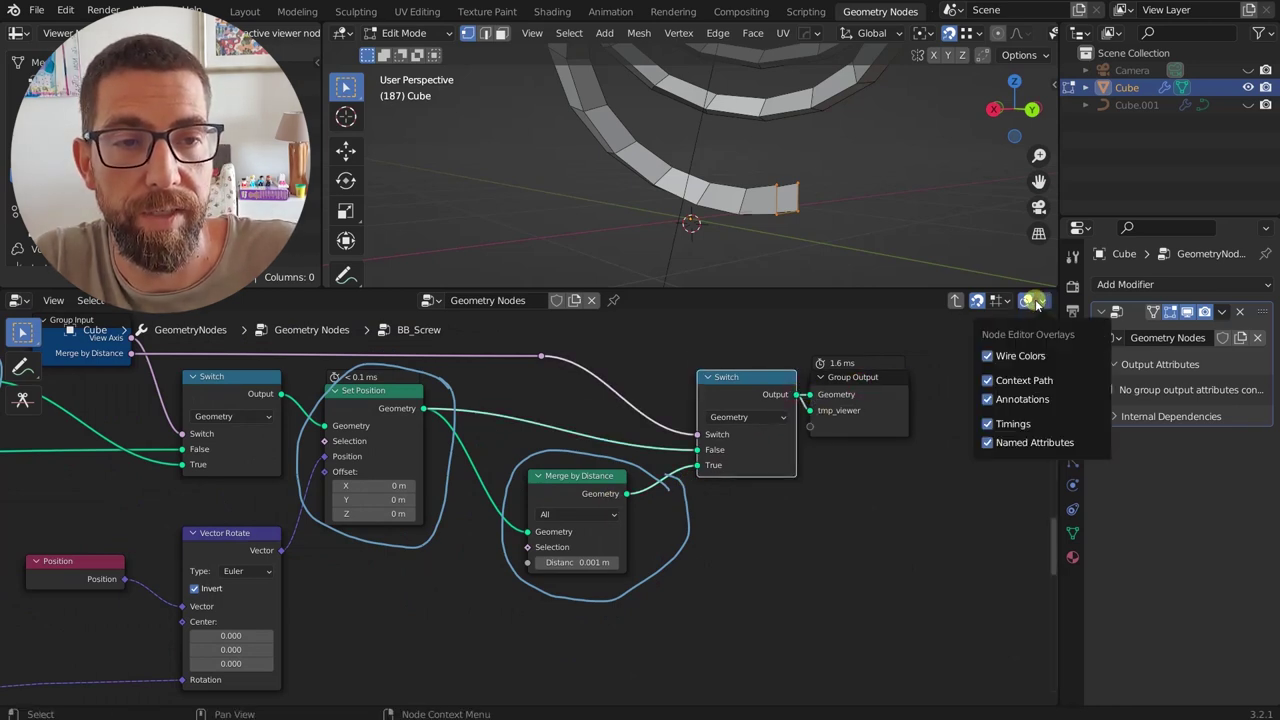
click(988, 399)
scroll(800, 500, down, 8)
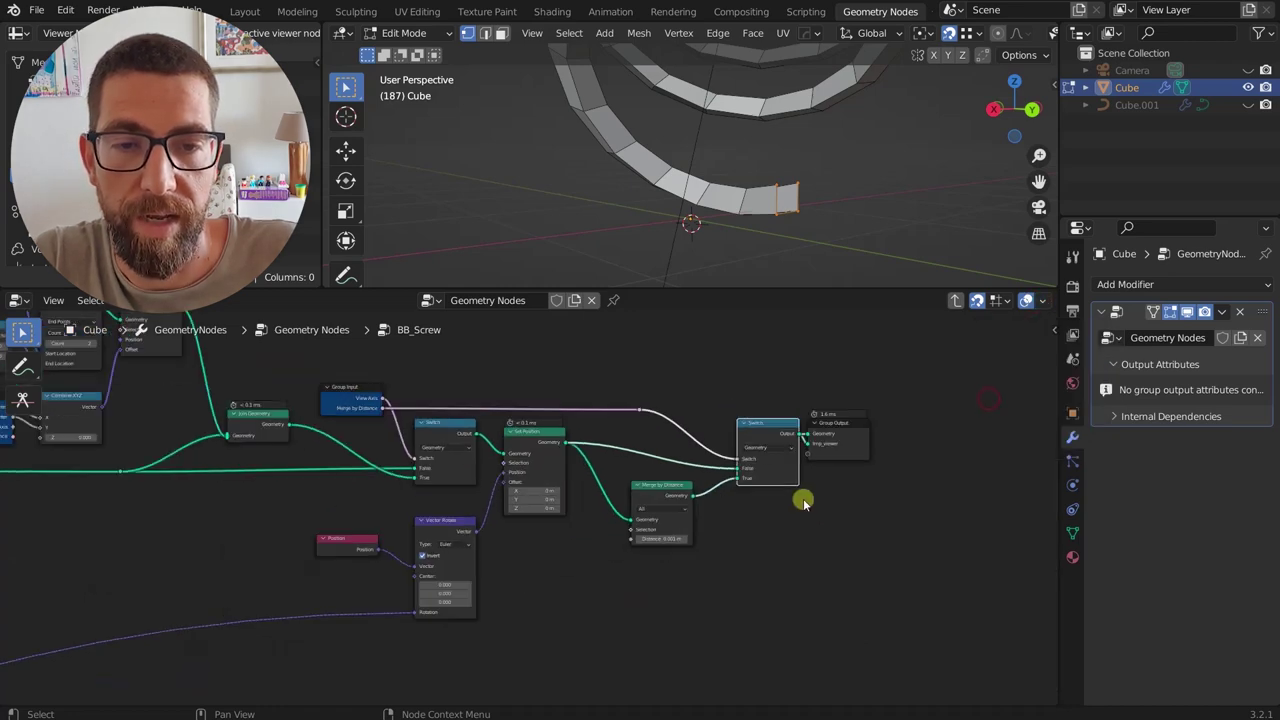
middle_drag(587, 583, 760, 615)
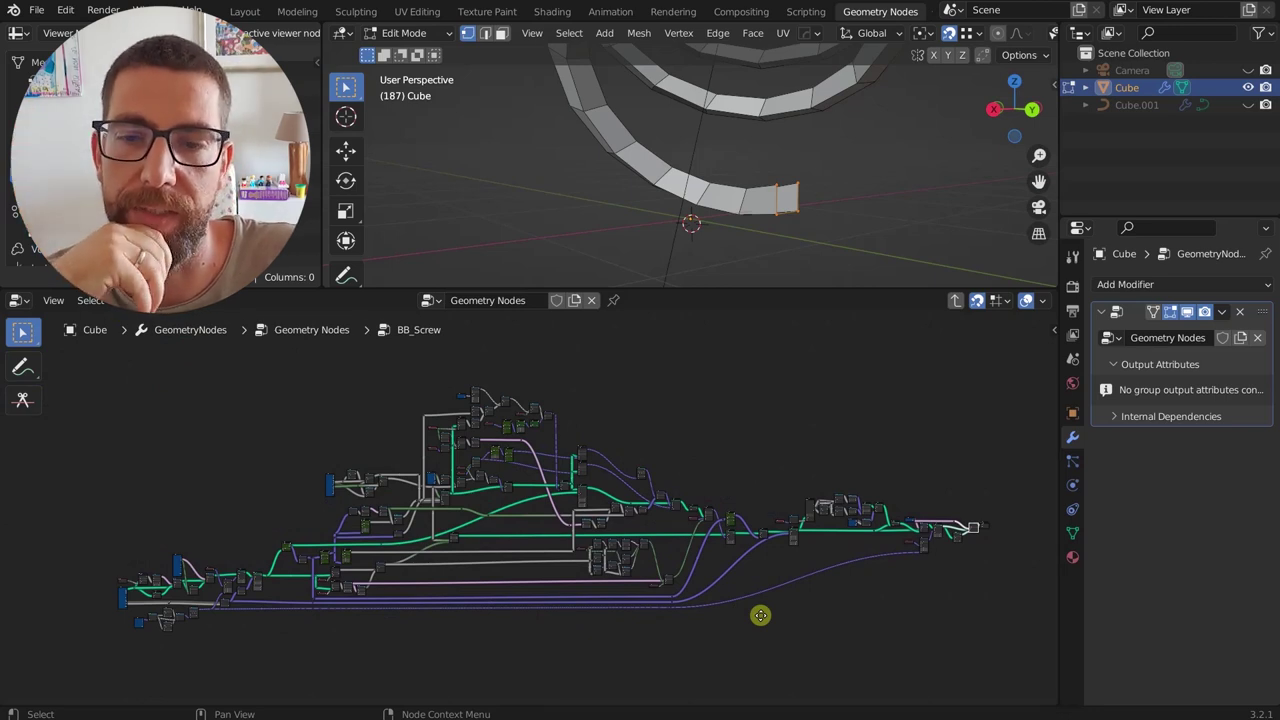
mouse_move(766, 543)
middle_down()
mouse_move(826, 523)
mouse_move(778, 525)
middle_up()
scroll(826, 523, up, 1)
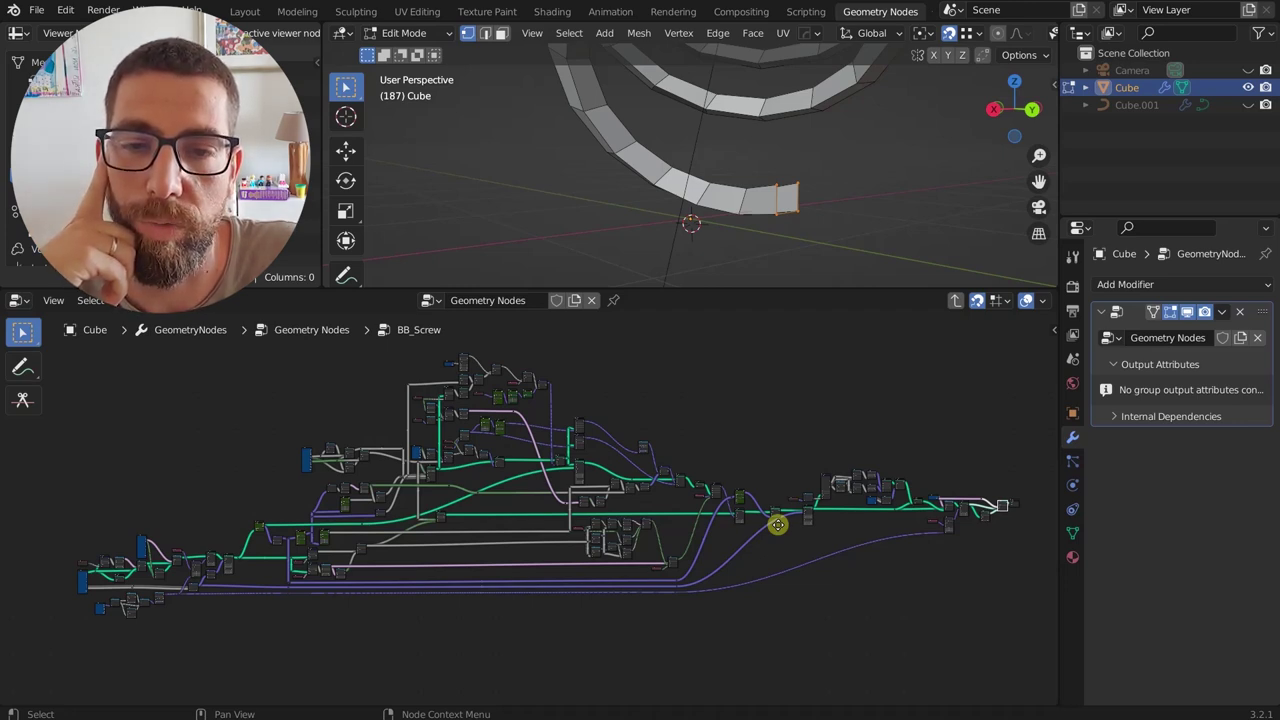
middle_drag(886, 491, 904, 507)
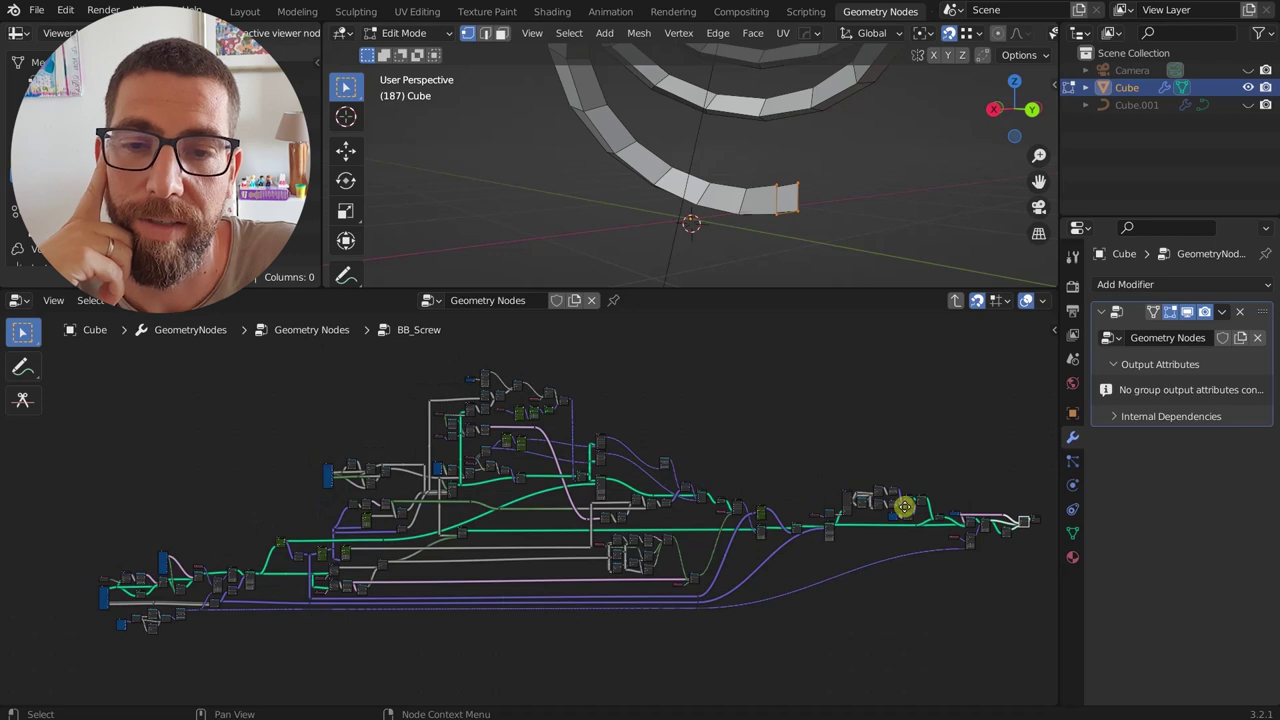
scroll(904, 507, down, 1)
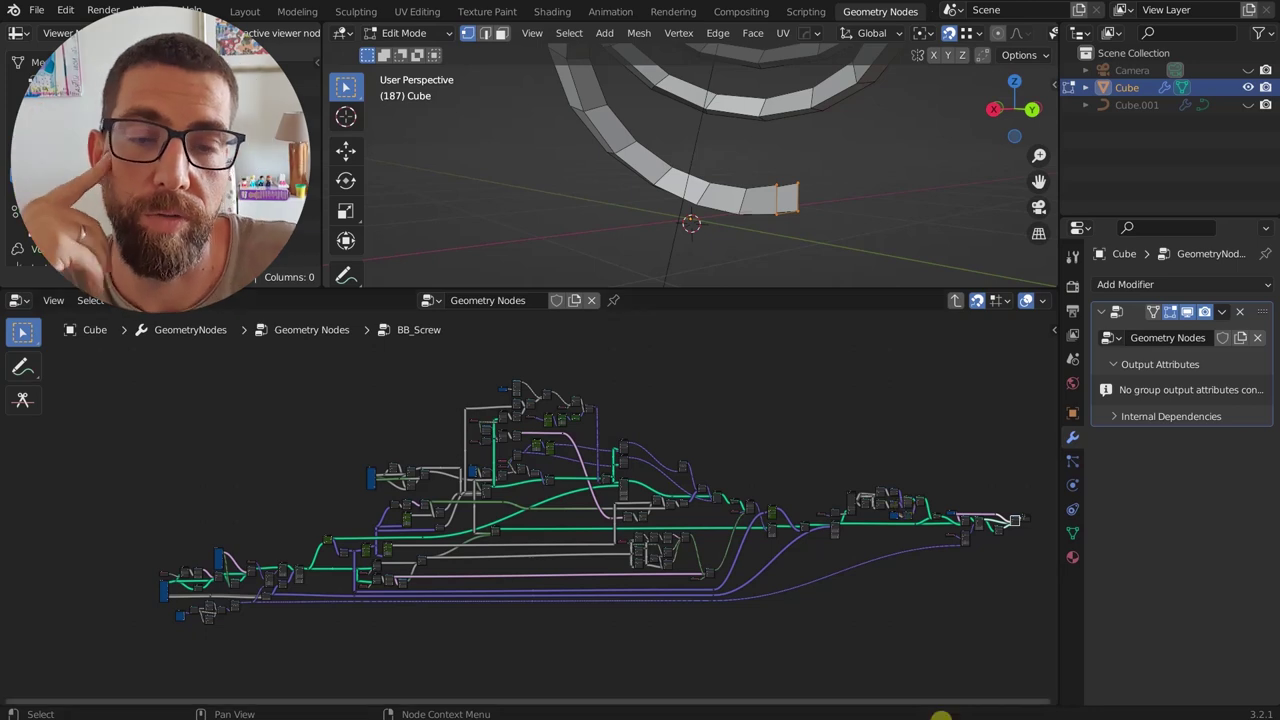
scroll(849, 543, down, 3)
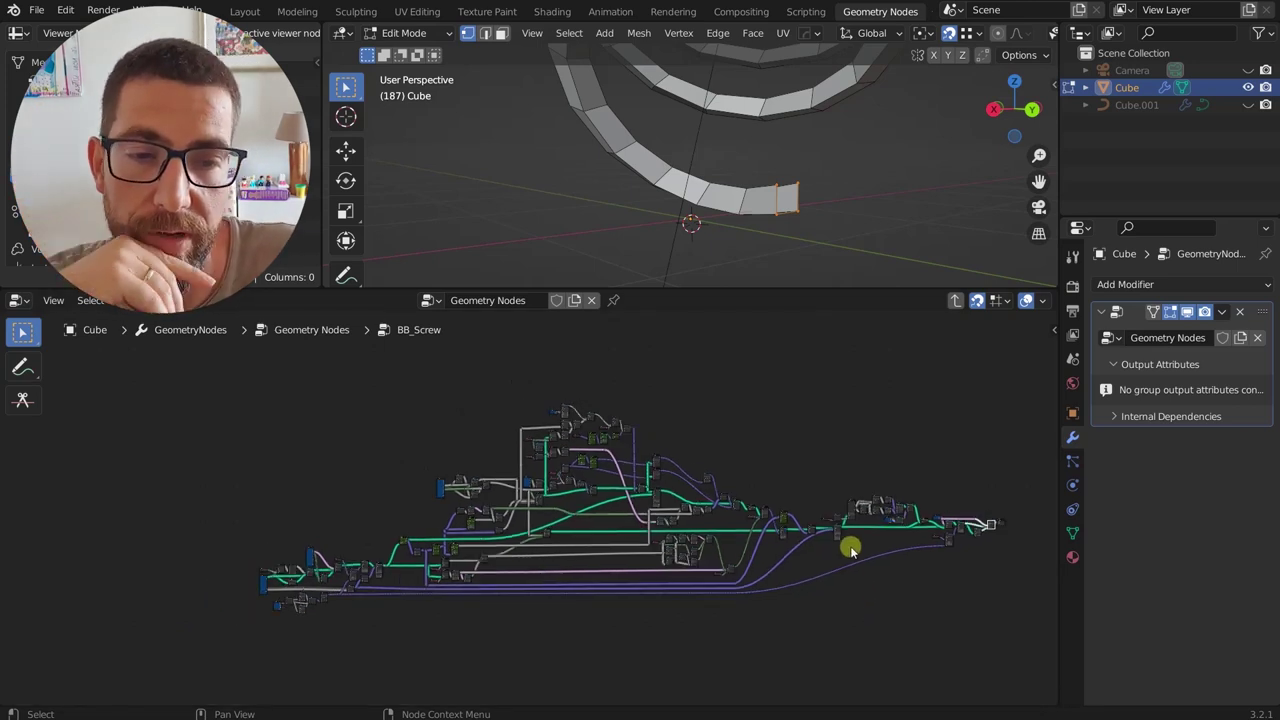